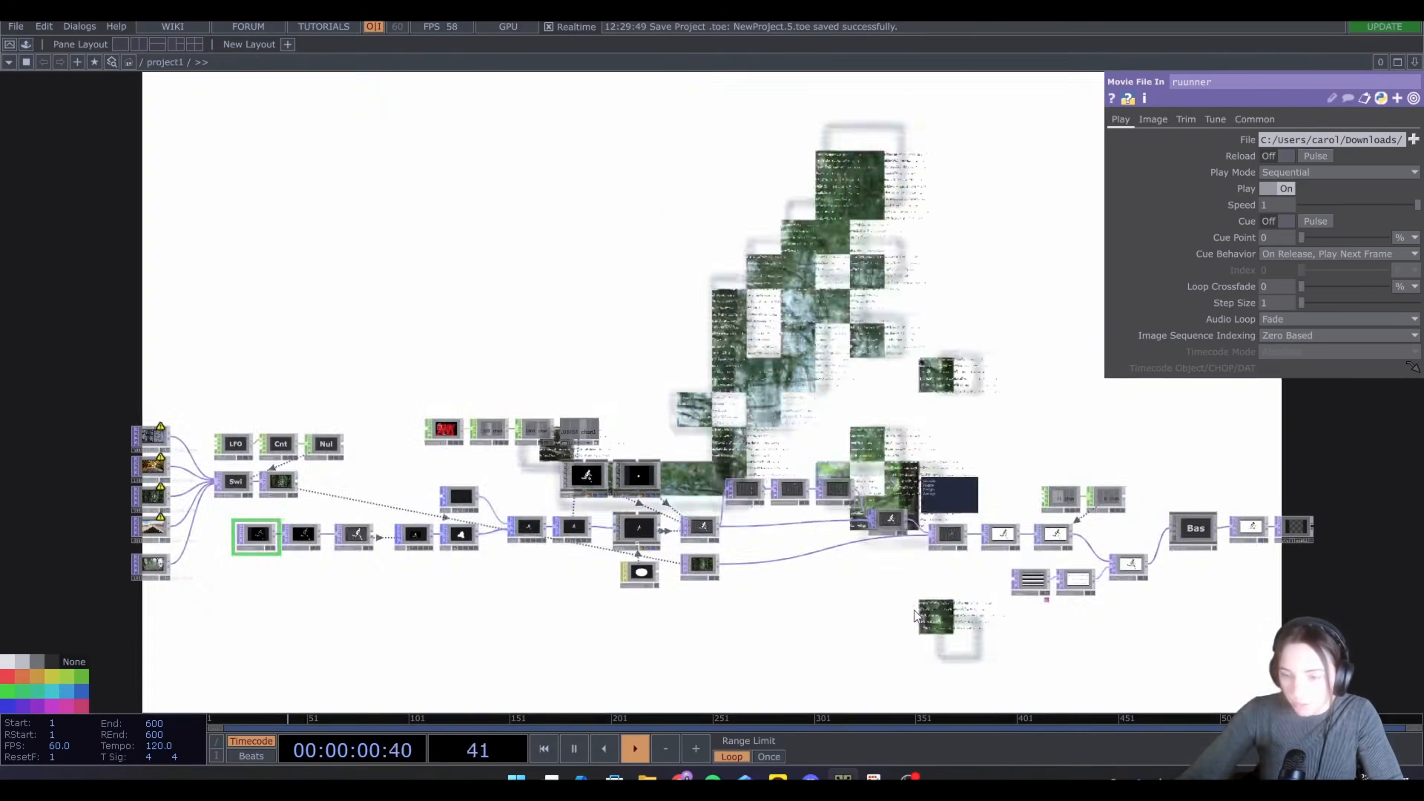
left_click_drag(914, 609, 741, 604)
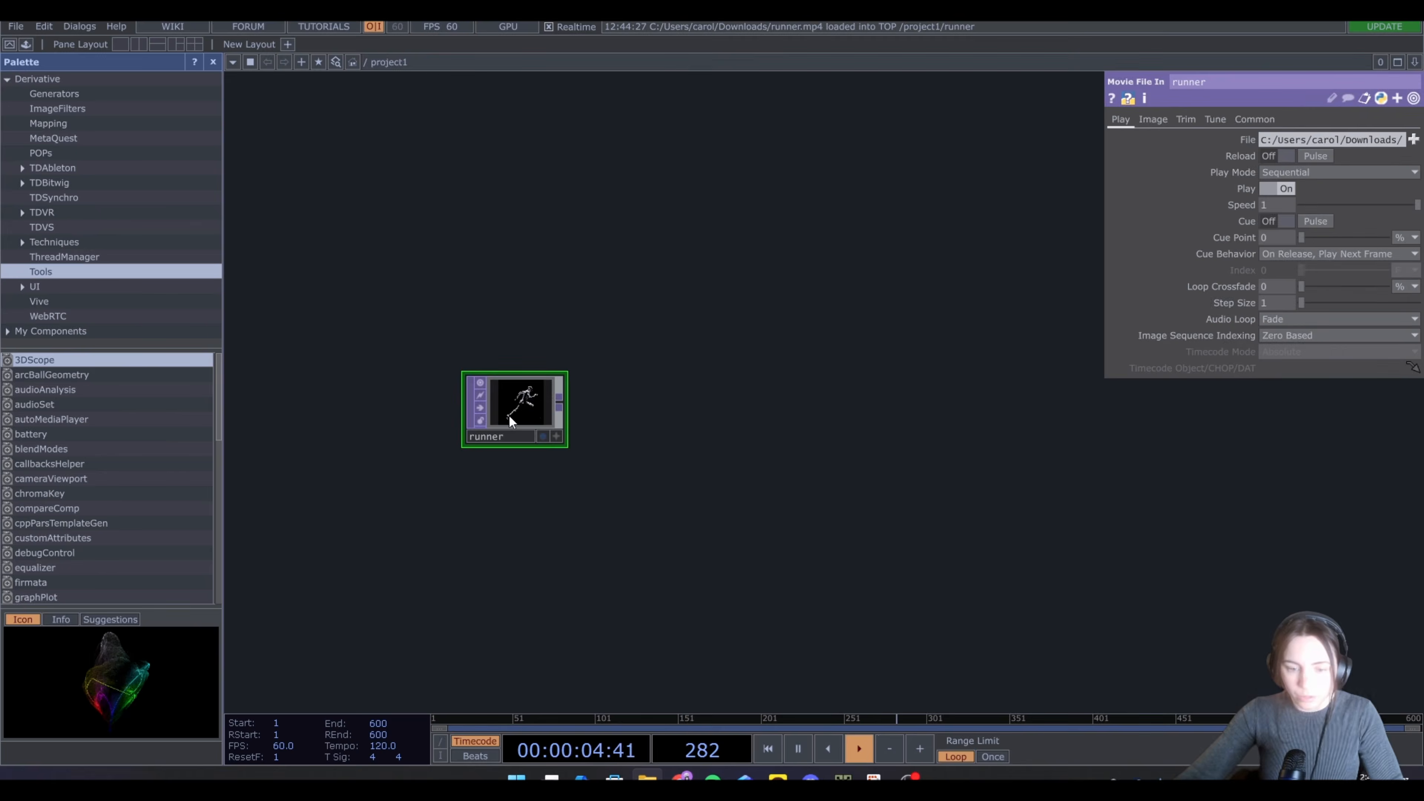
scroll(500, 409, "up", 4)
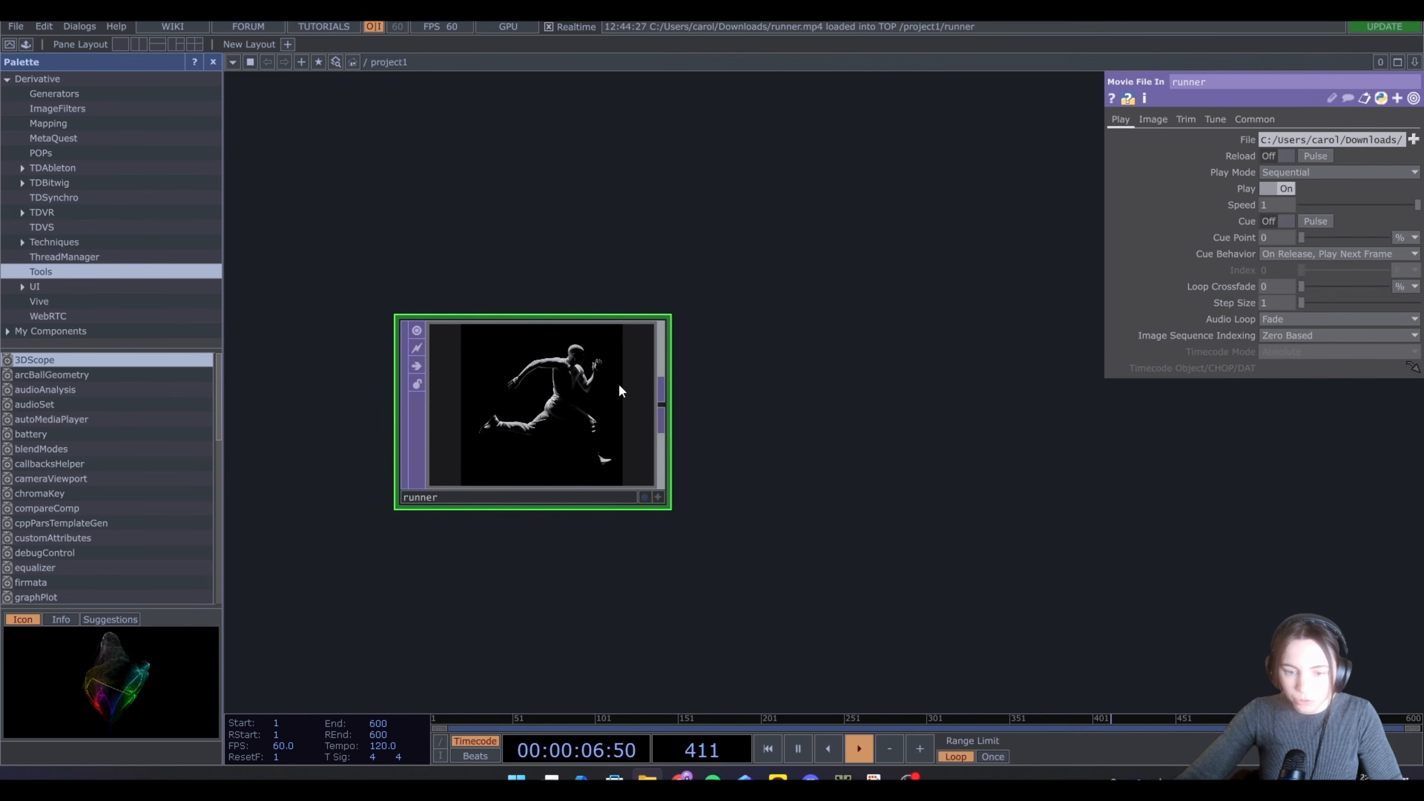
scroll(578, 389, "down", 4)
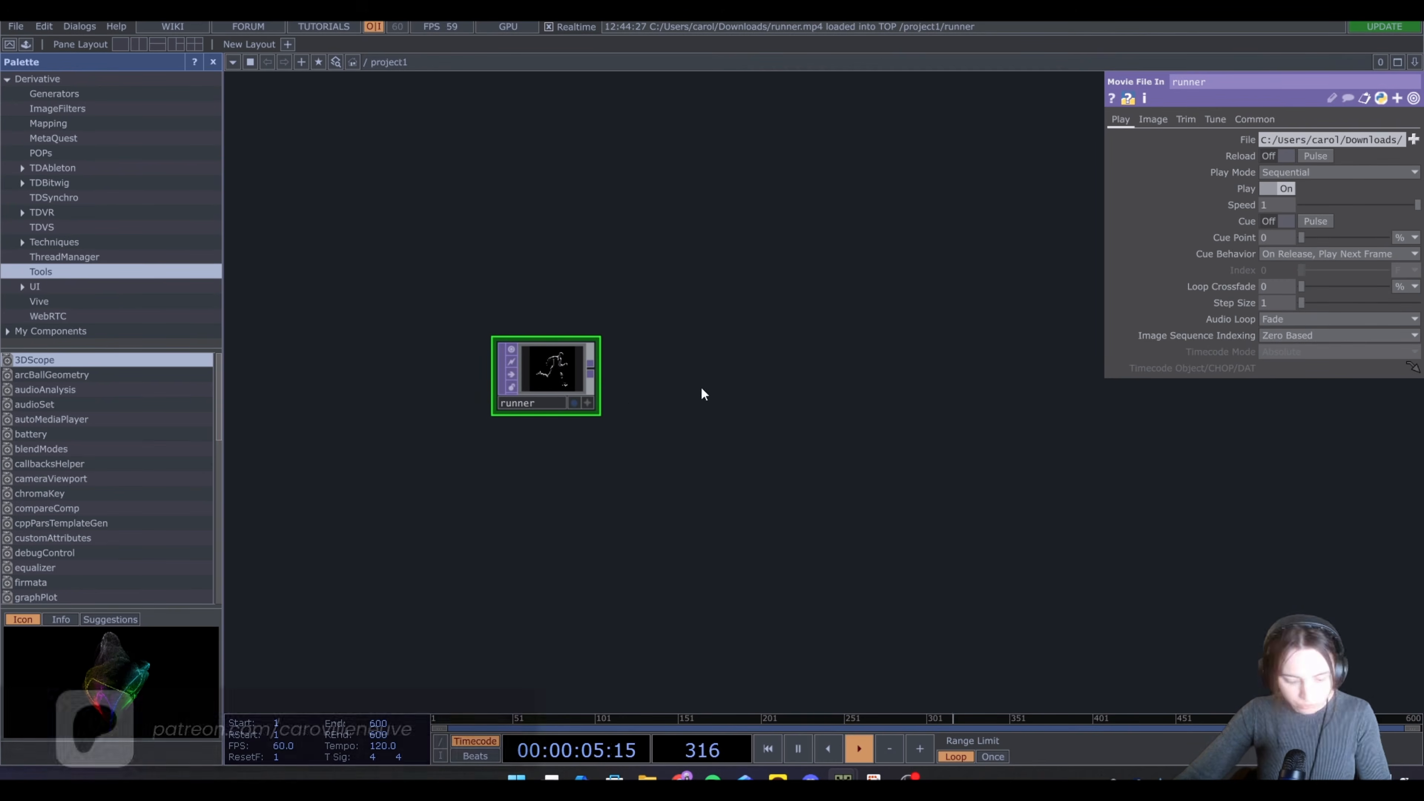
Add a Constant CHOP above the runner movie node
key("Tab")
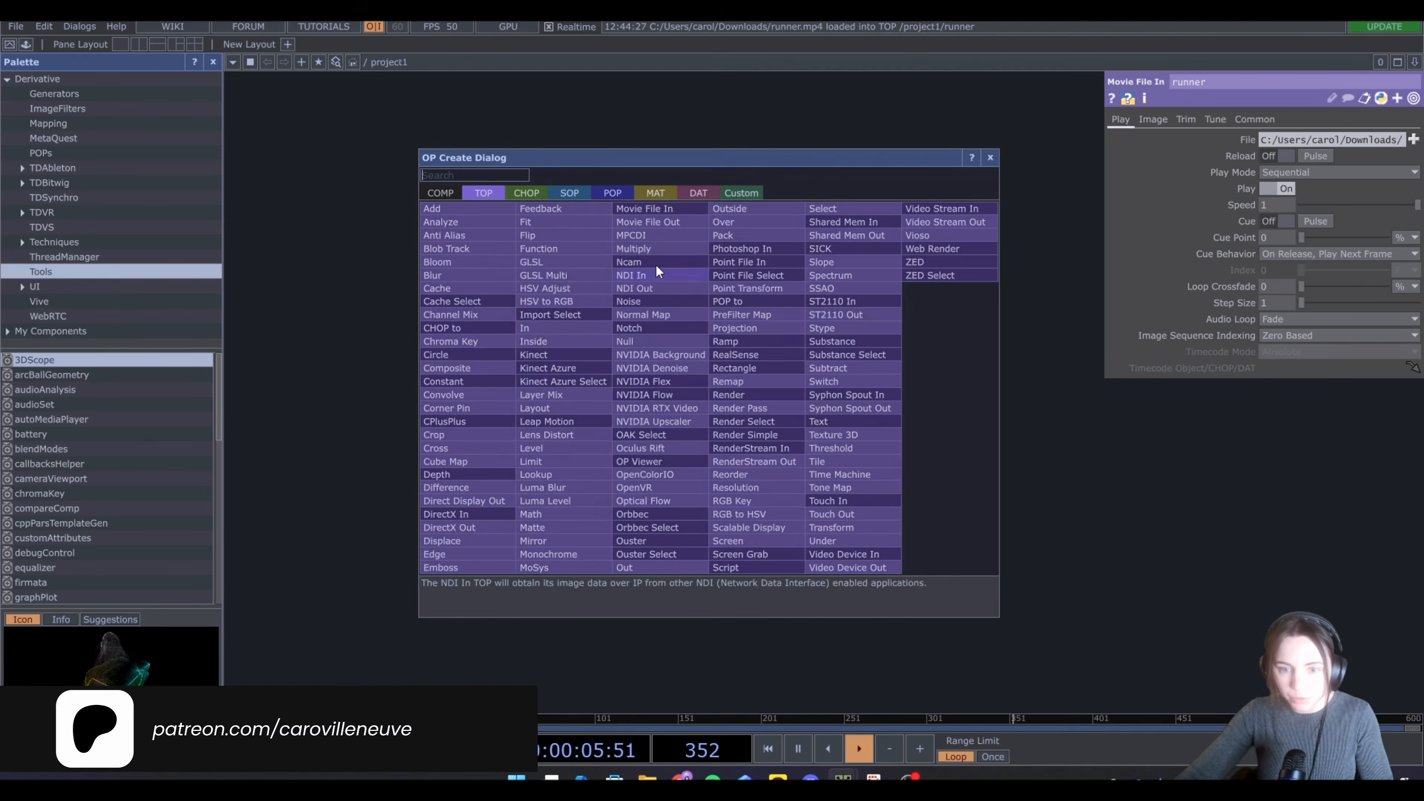
left_click(523, 191)
type("con")
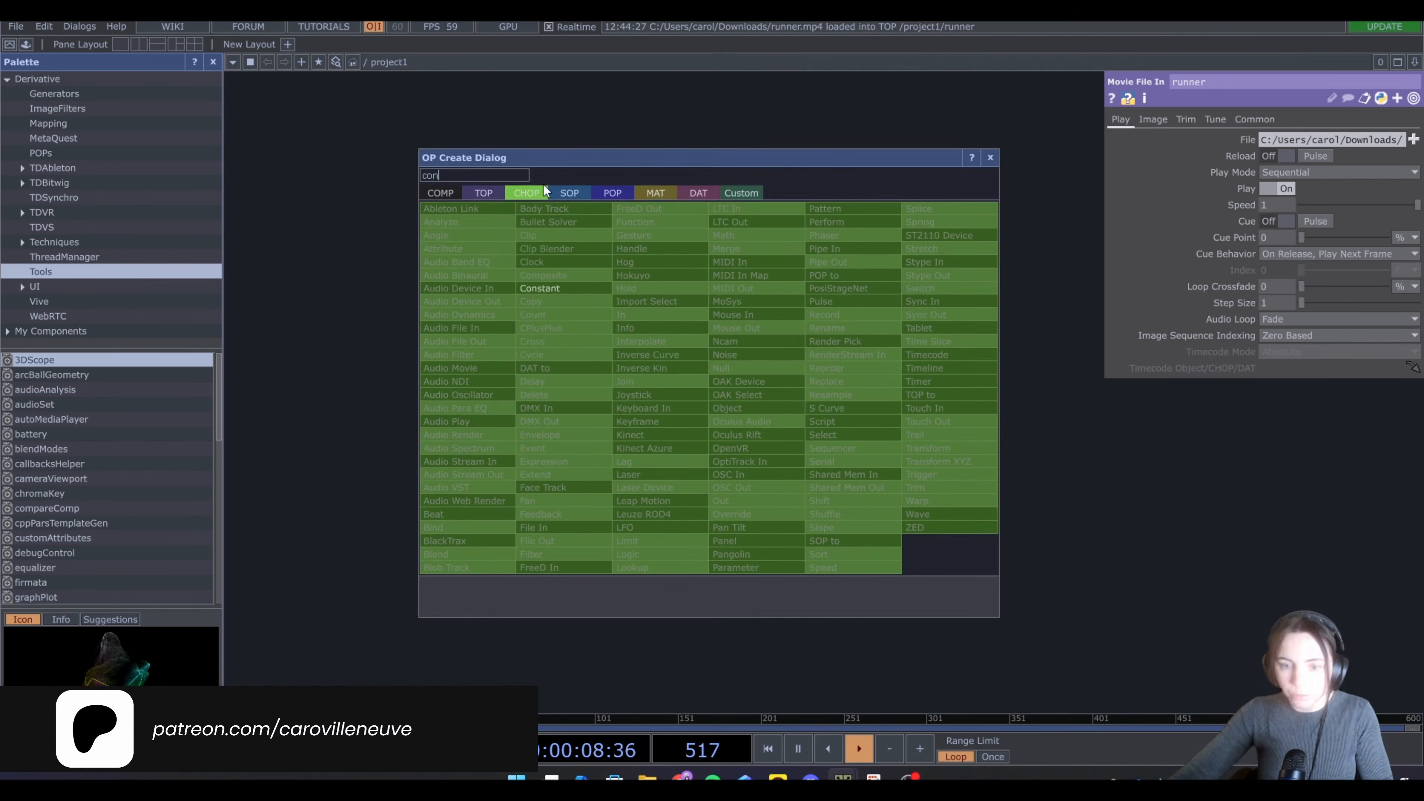
left_click(558, 287)
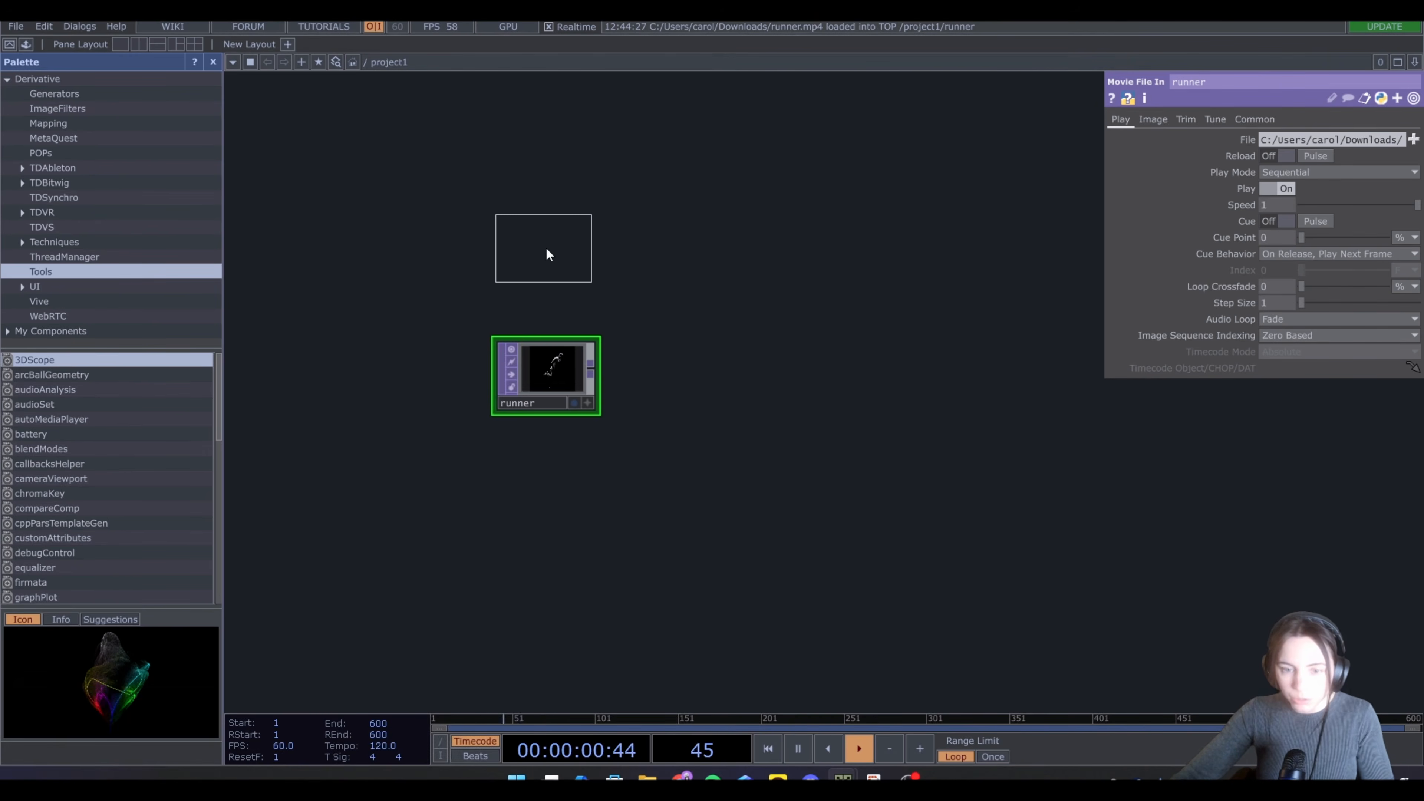
left_click(546, 248)
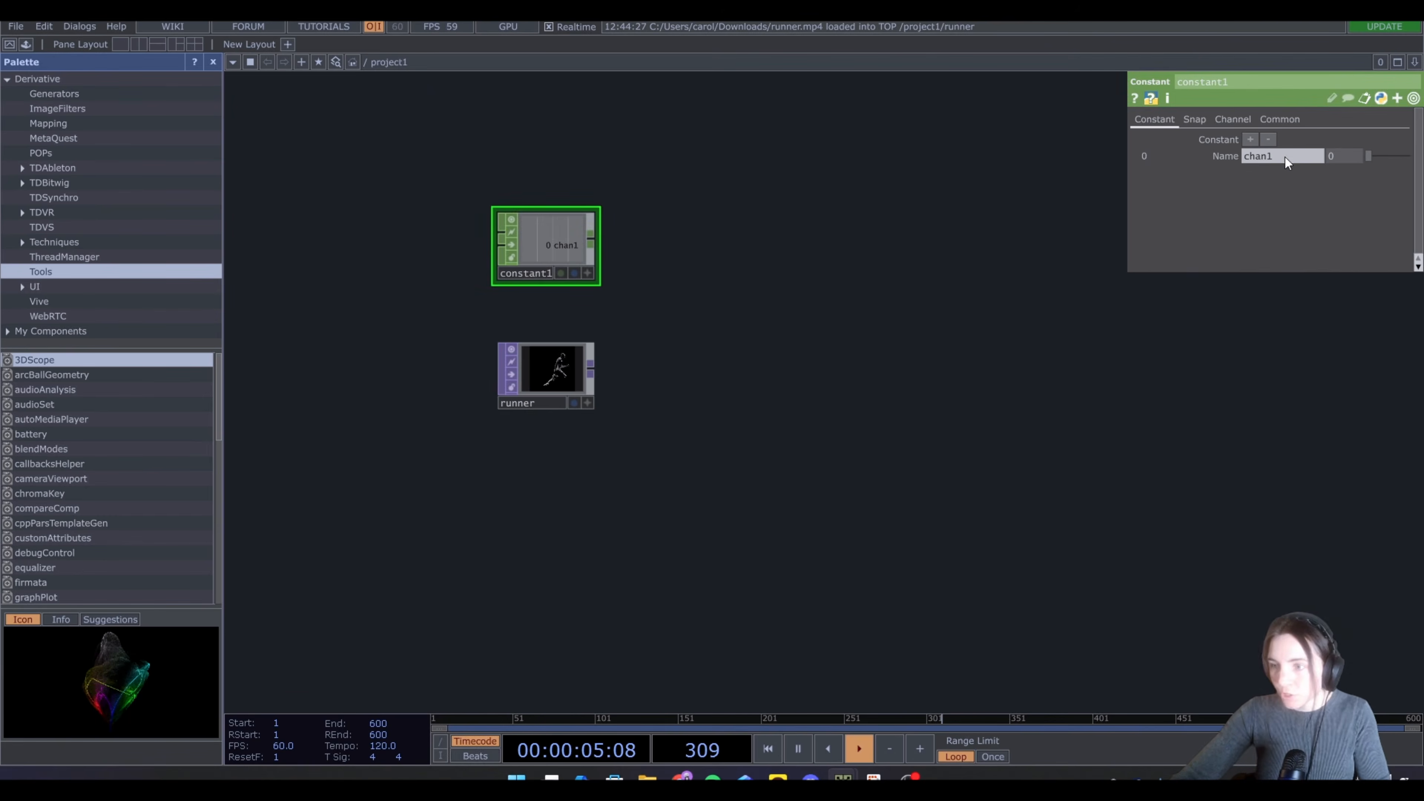
Rename the constant's first channel to x with a value of 1280
key("BackSpace")
key("BackSpace")
key("BackSpace")
key("BackSpace")
key("BackSpace")
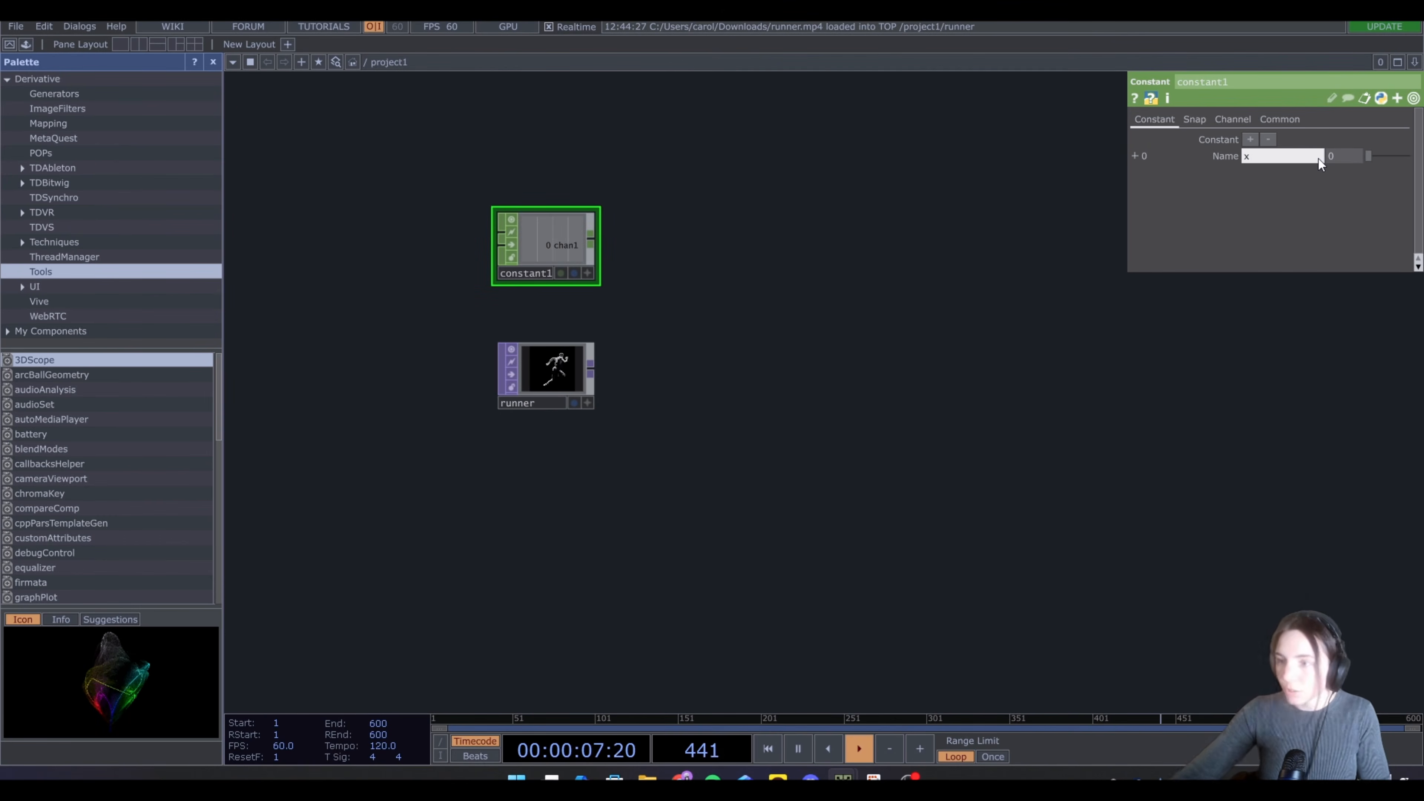
key("Tab")
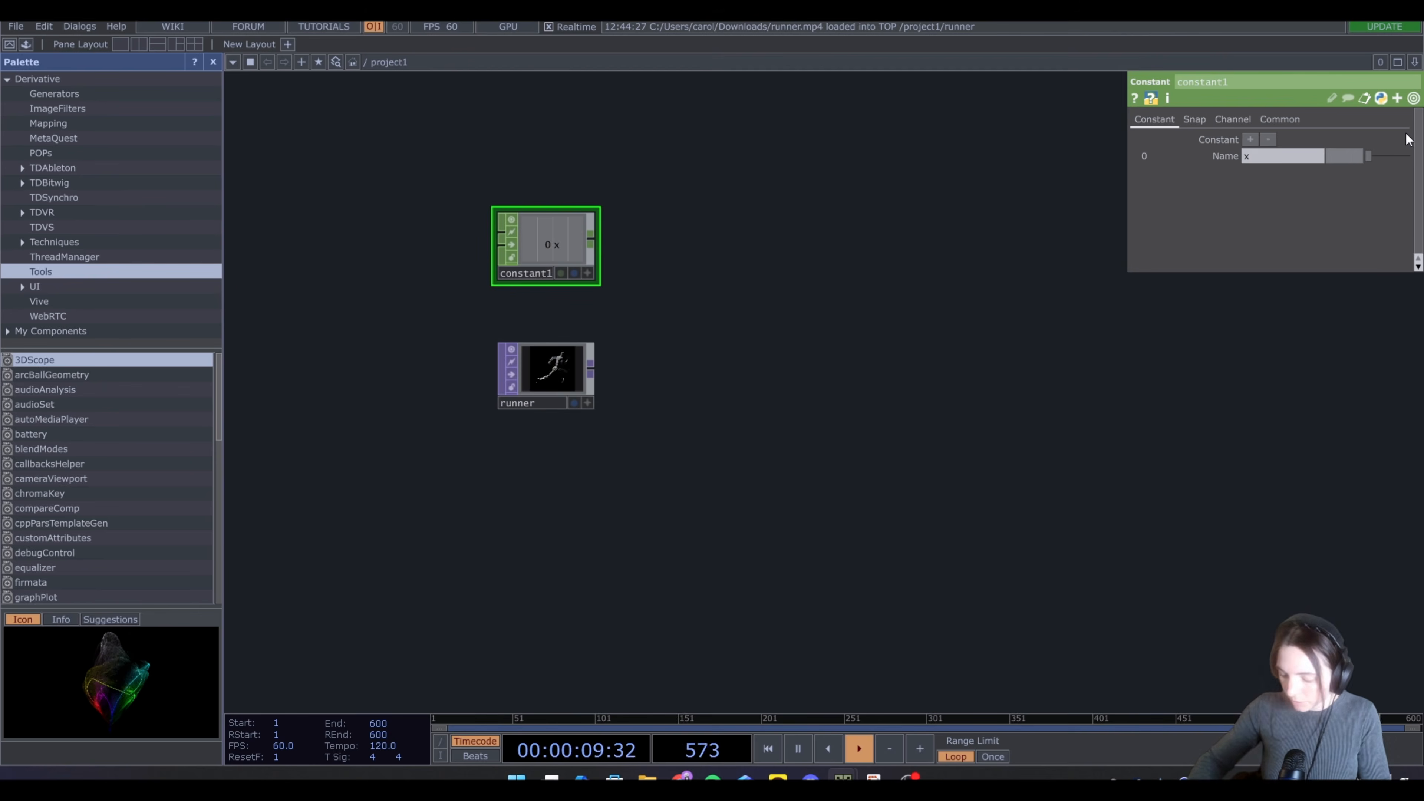
Add a second constant channel named y with a value of 720
left_click(1250, 139)
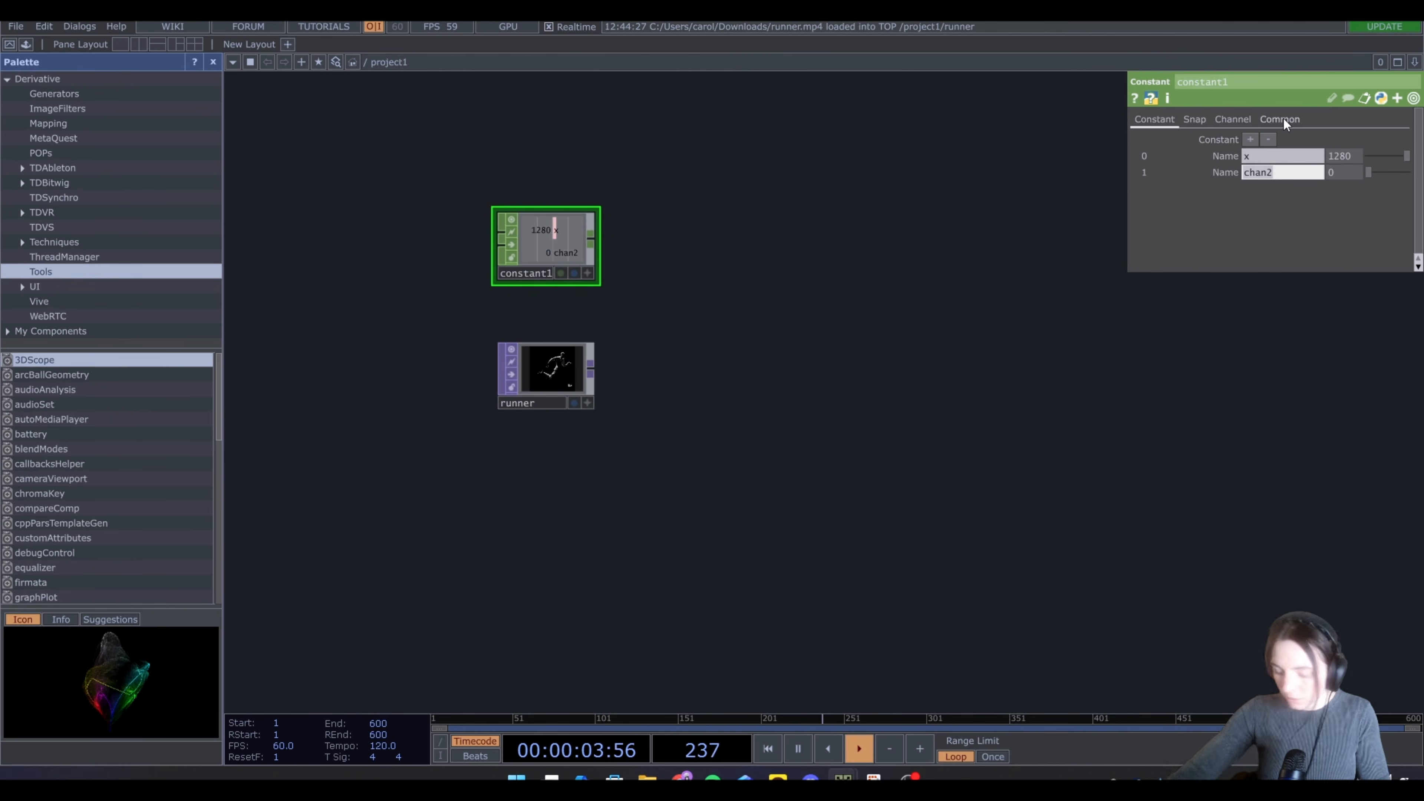
type("y")
key("Return")
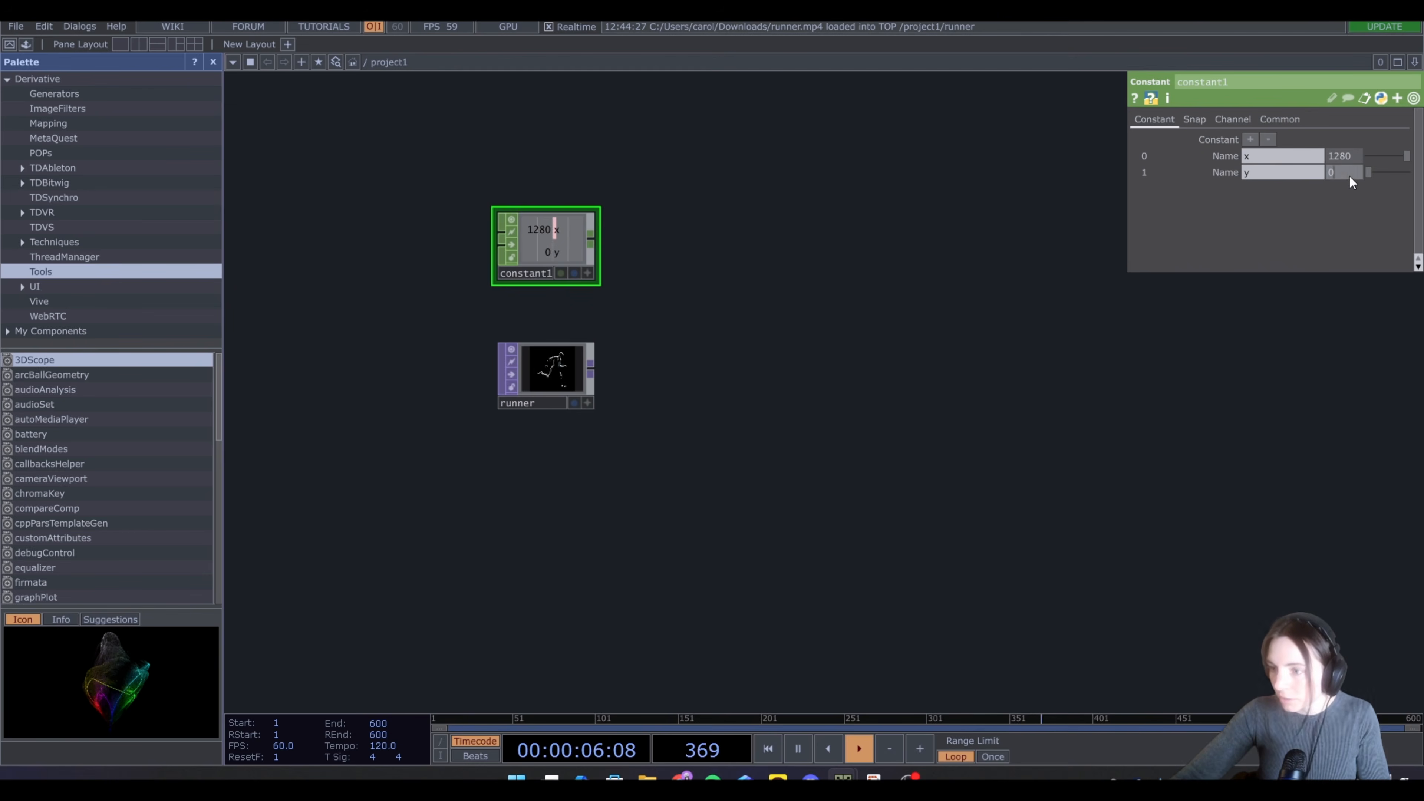
Append a Fit TOP after the runner movie node
right_click(591, 375)
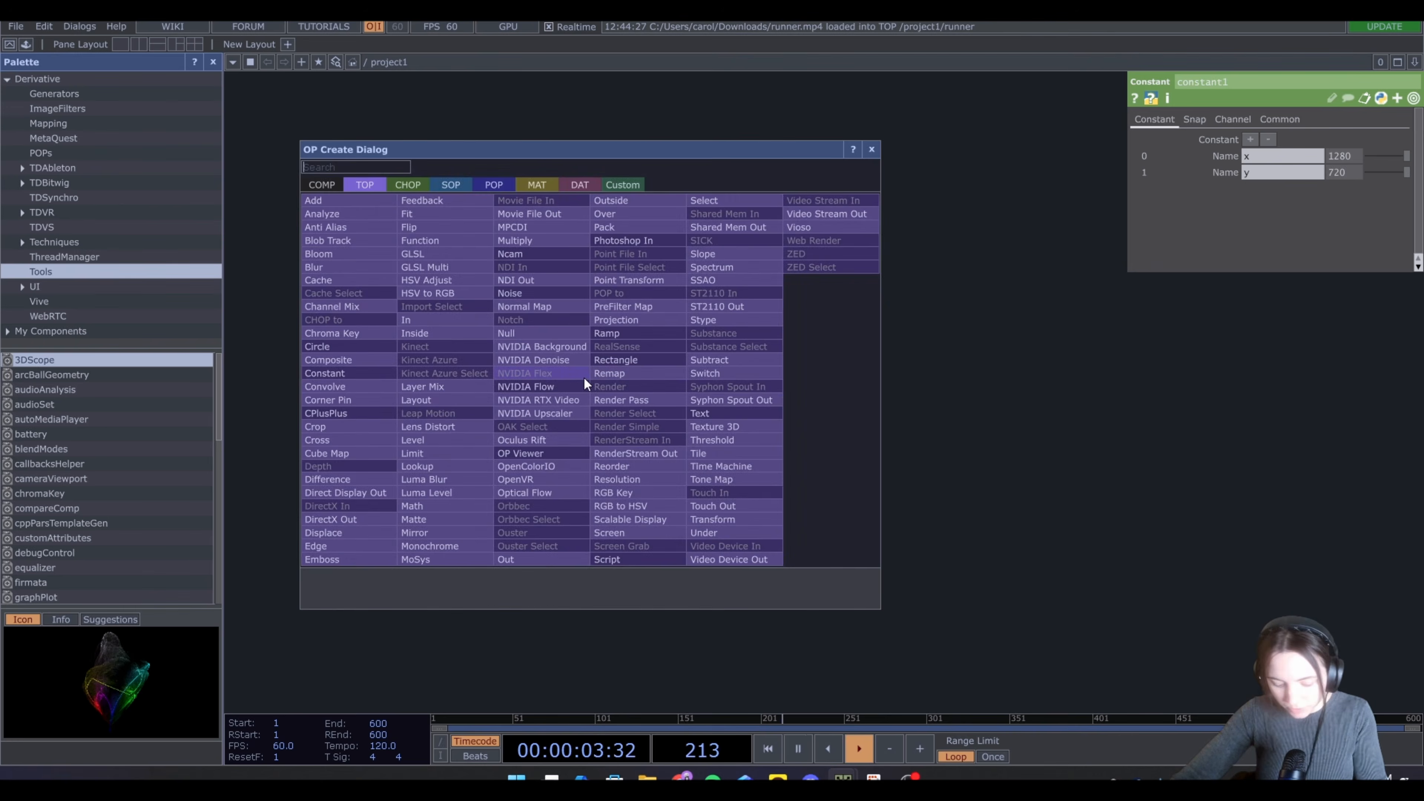
left_click(419, 217)
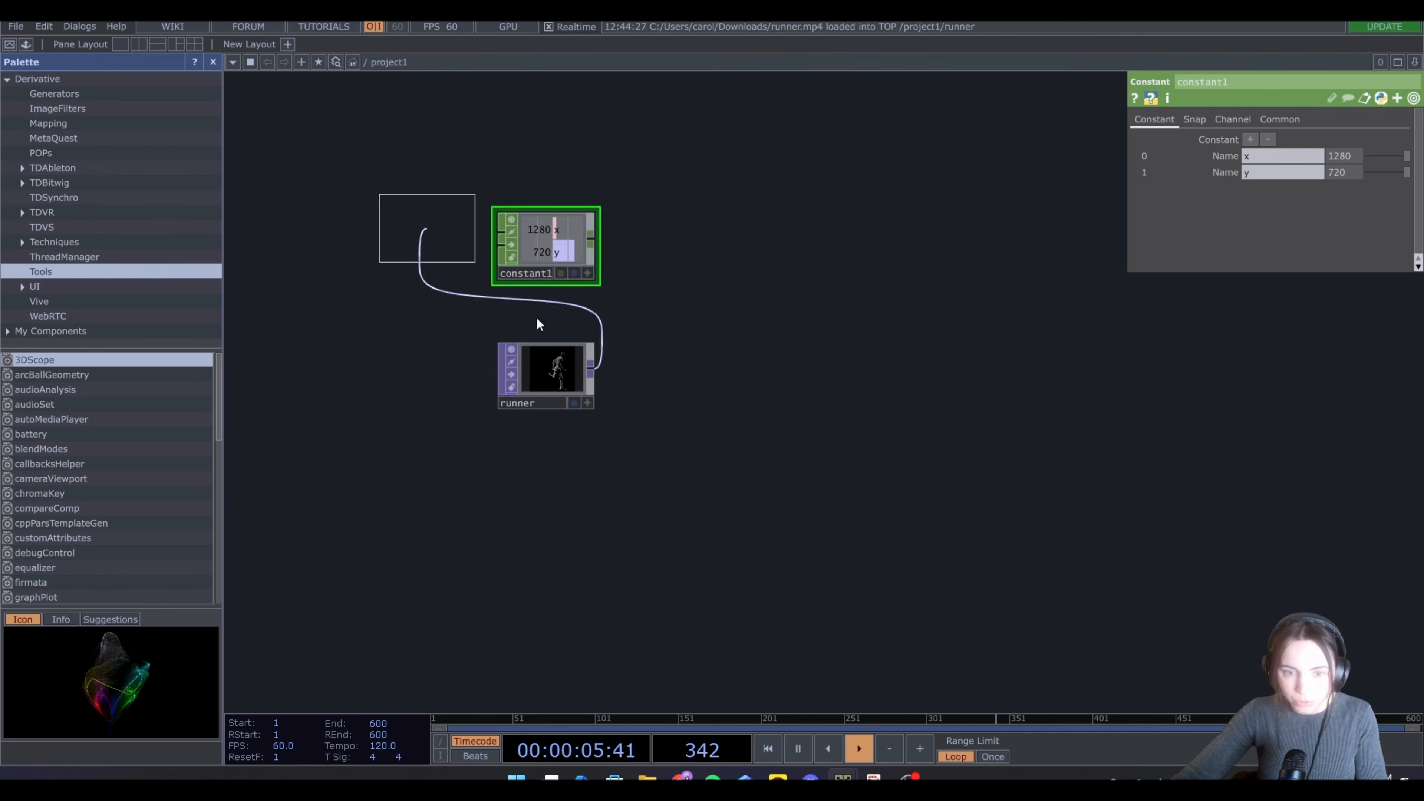
left_click(689, 386)
Reference the constant's x and y channels in the Fit's resolution width and height
left_click(583, 273)
left_click_drag(537, 228, 728, 241)
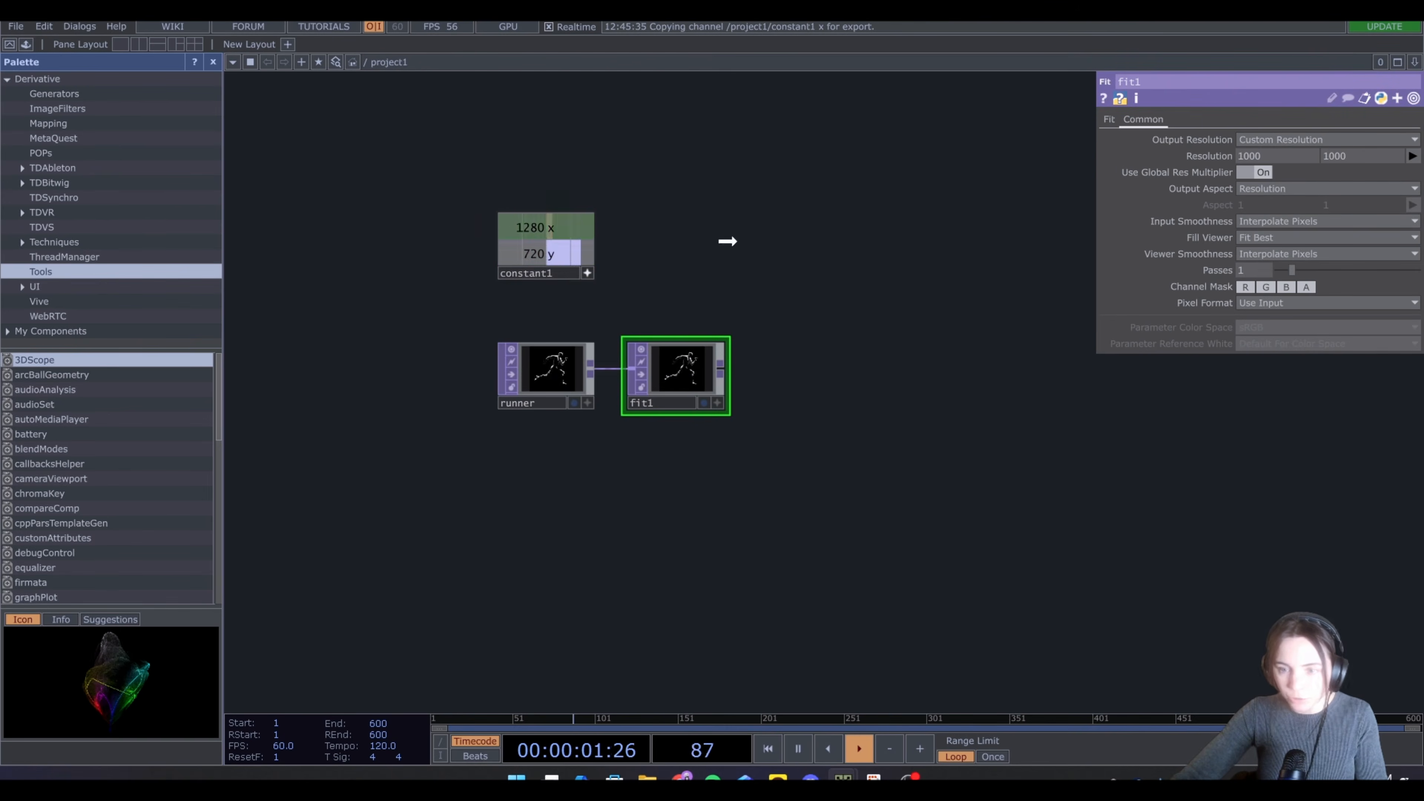
left_click_drag(1226, 157, 1233, 156)
left_click(1255, 152)
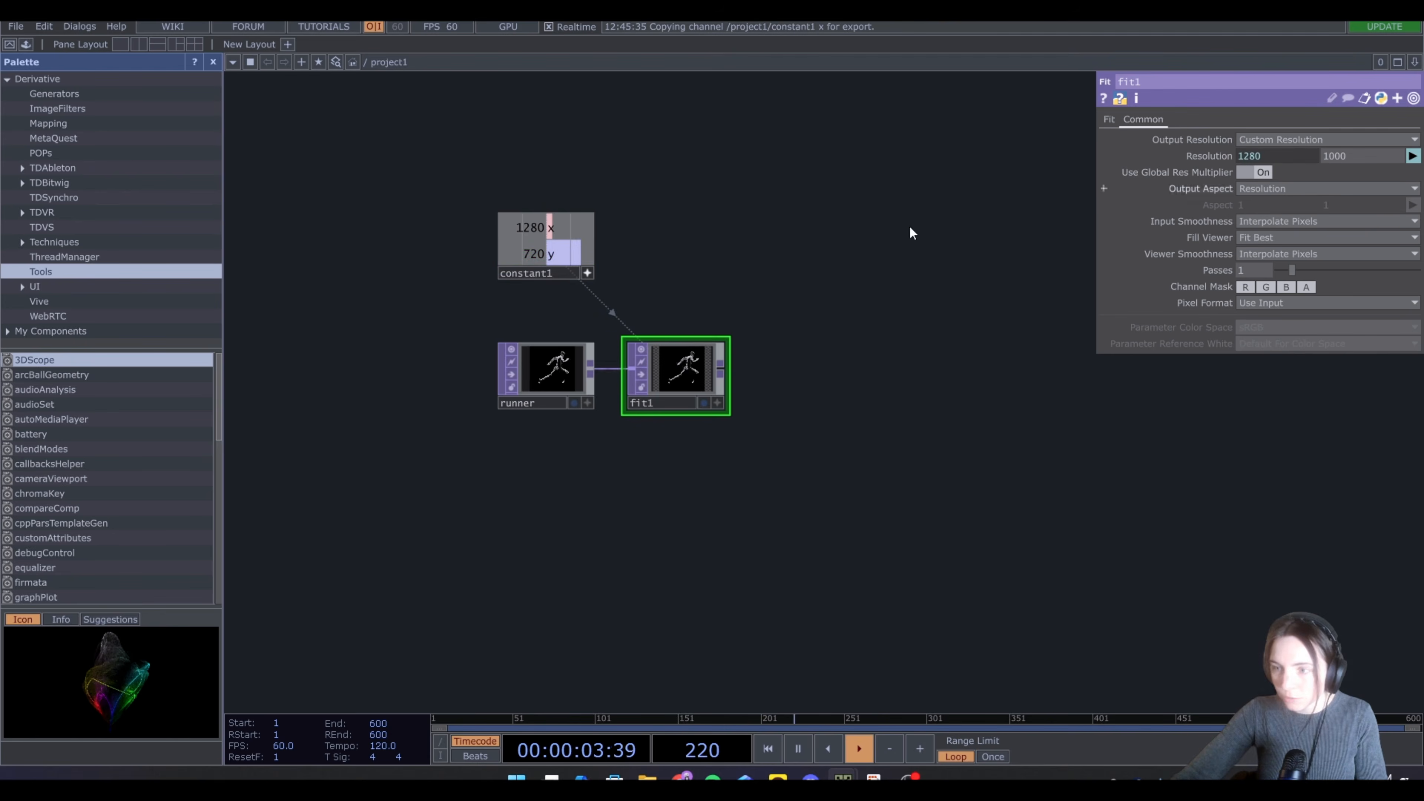
left_click_drag(555, 254, 1351, 154)
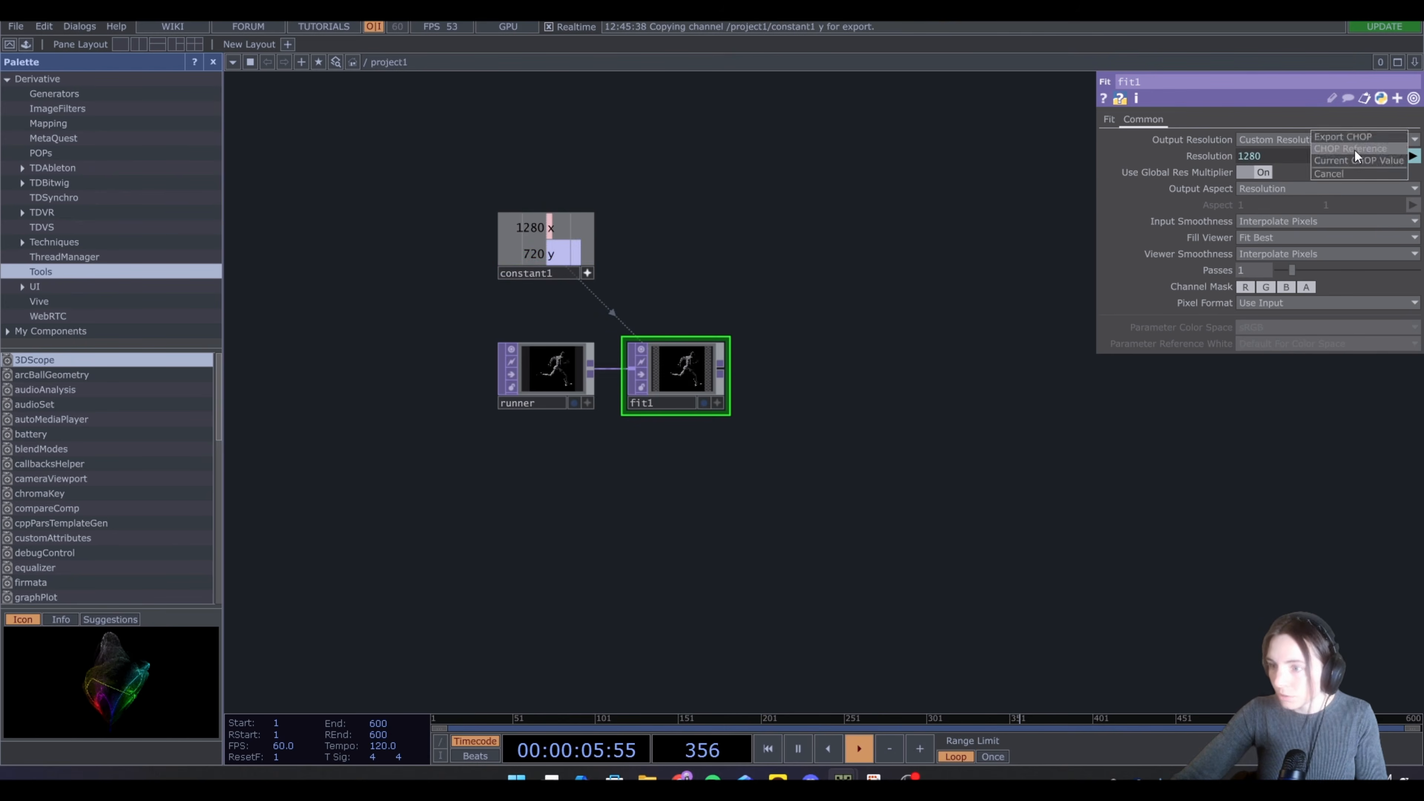
left_click(1355, 150)
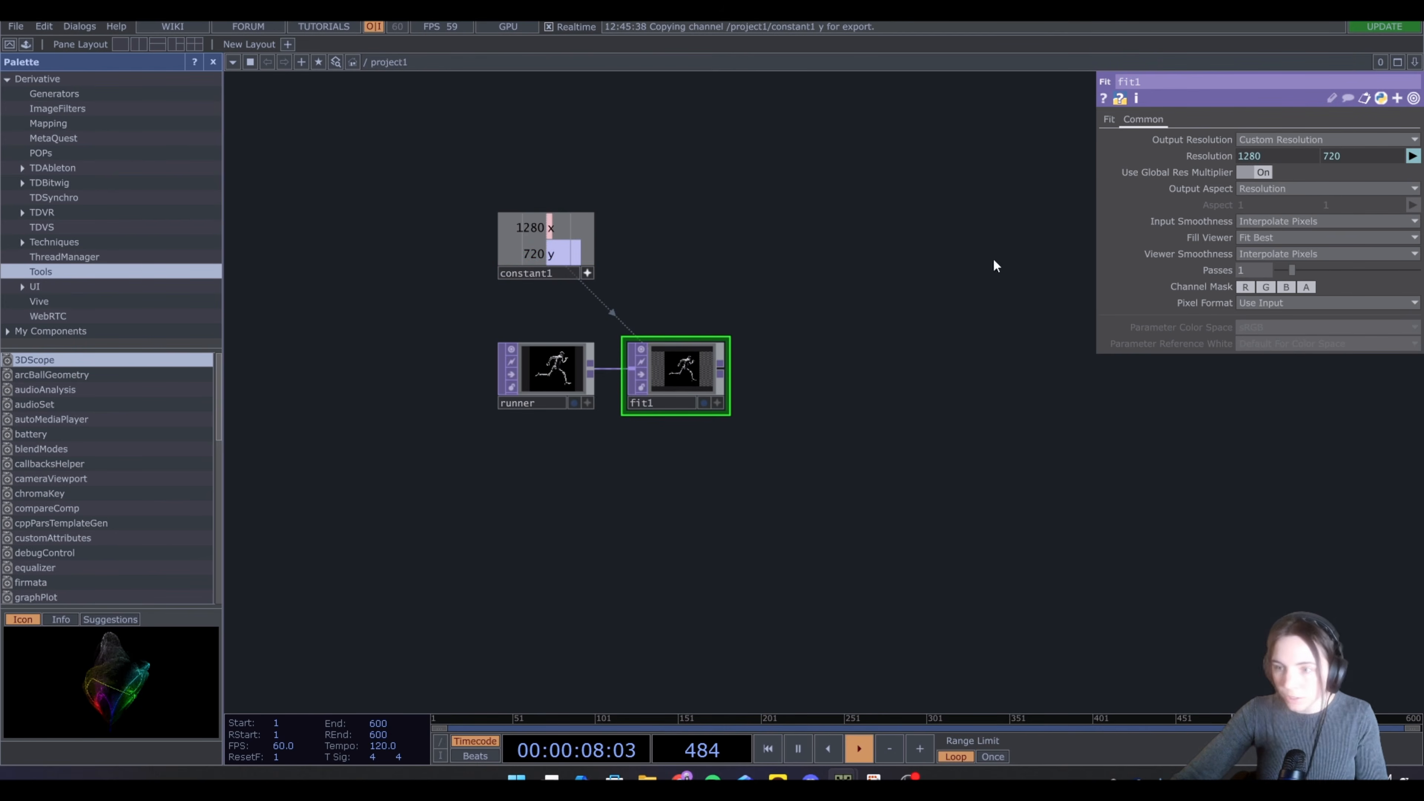
Set the Fit mode to Fit Outside and its scale to 0.6
left_click(1112, 120)
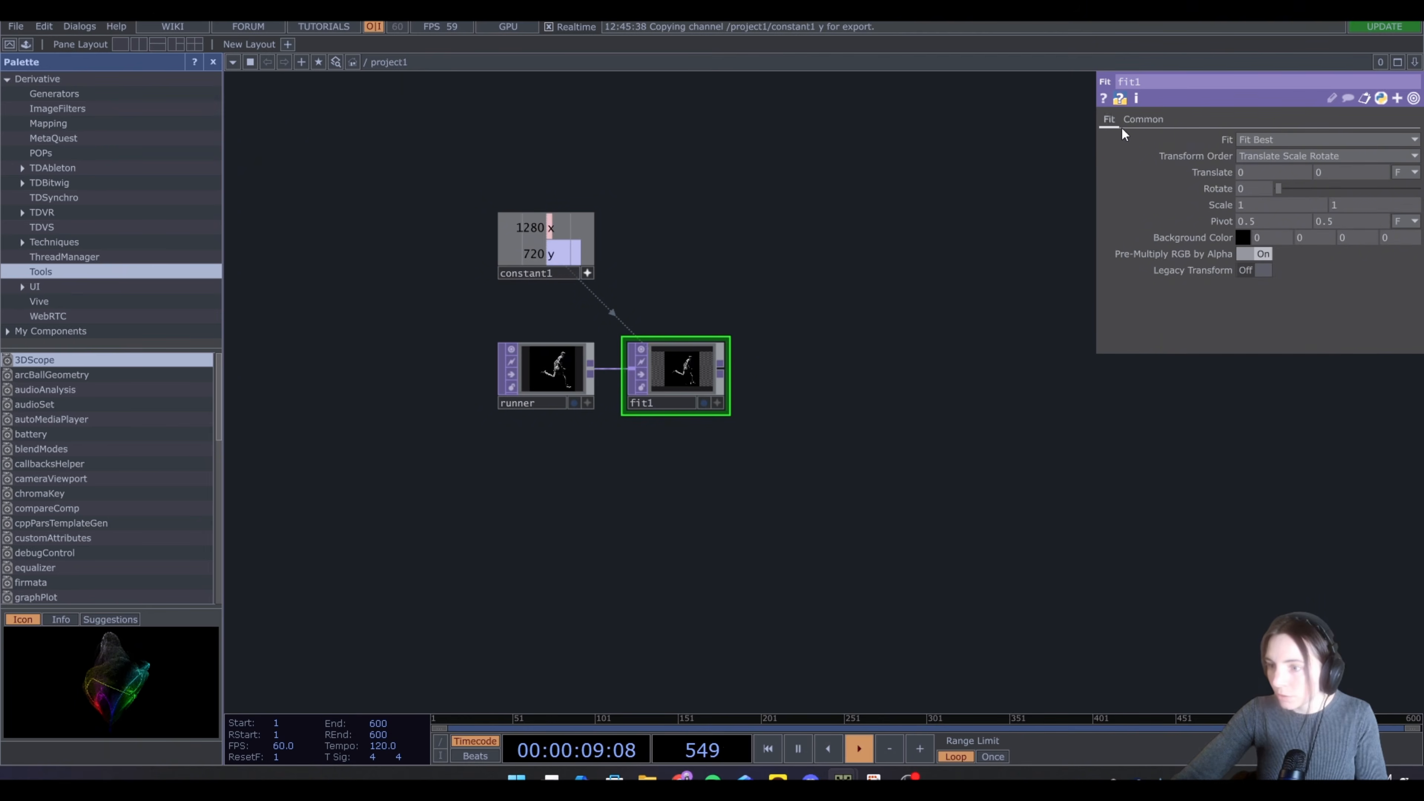
left_click(1254, 139)
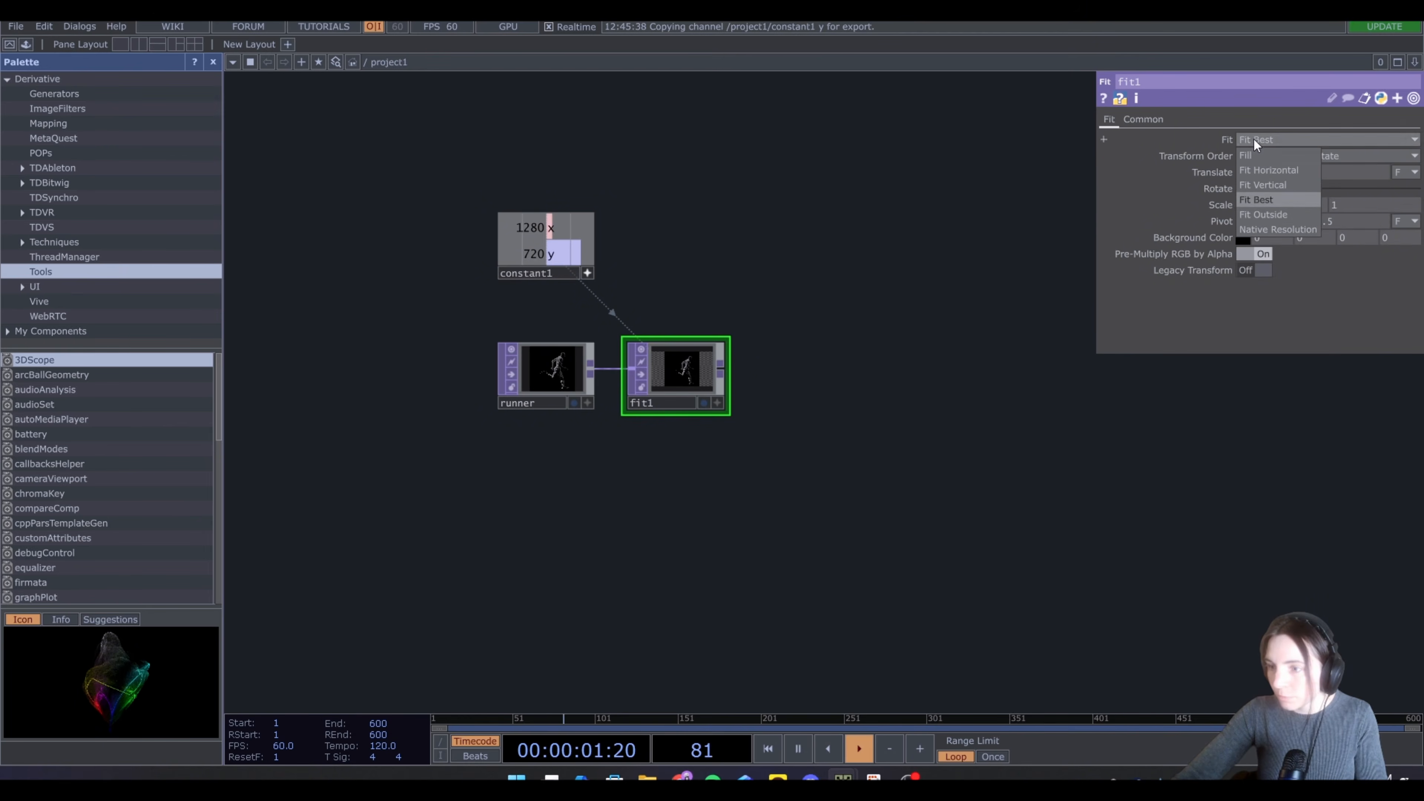
left_click(1268, 219)
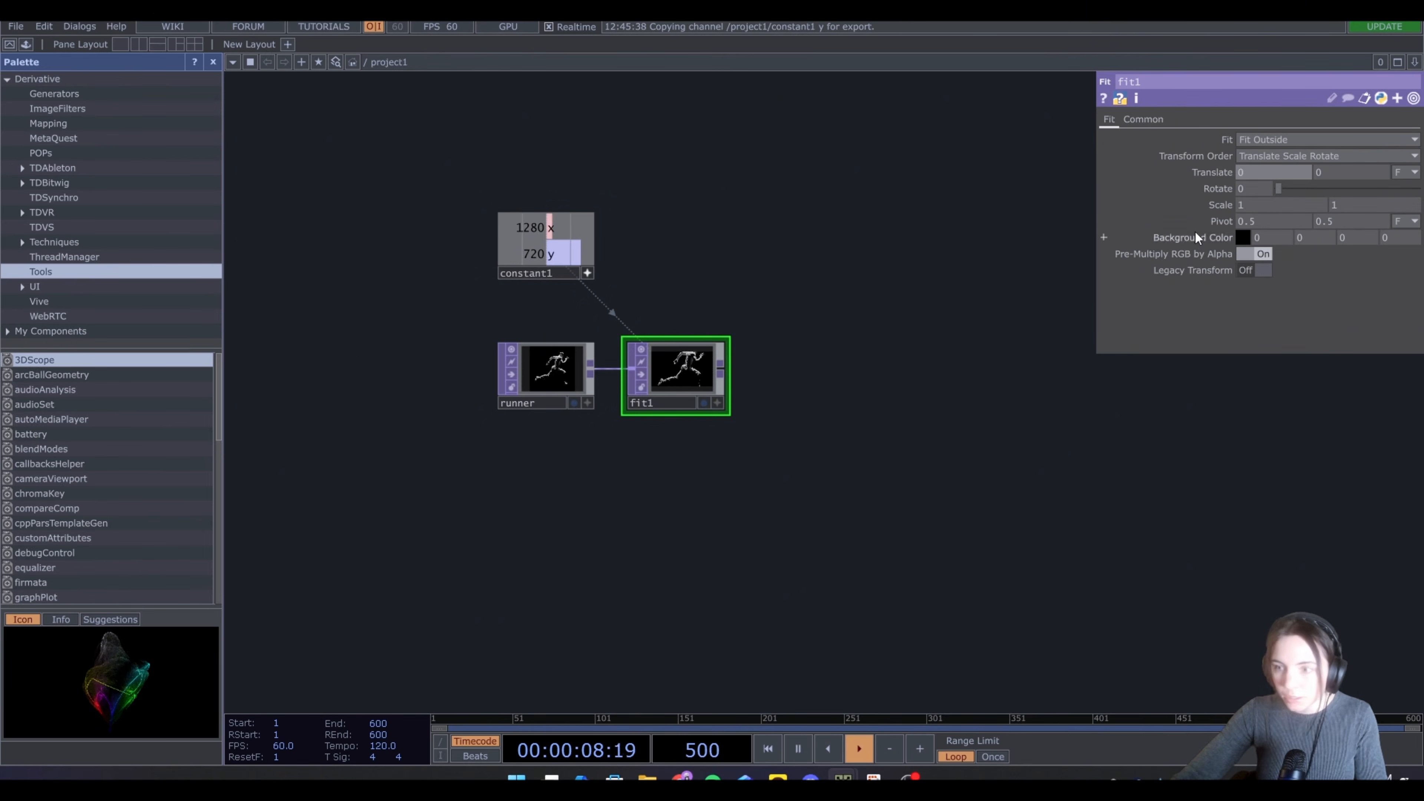
middle_click_drag(1217, 205, 1213, 177)
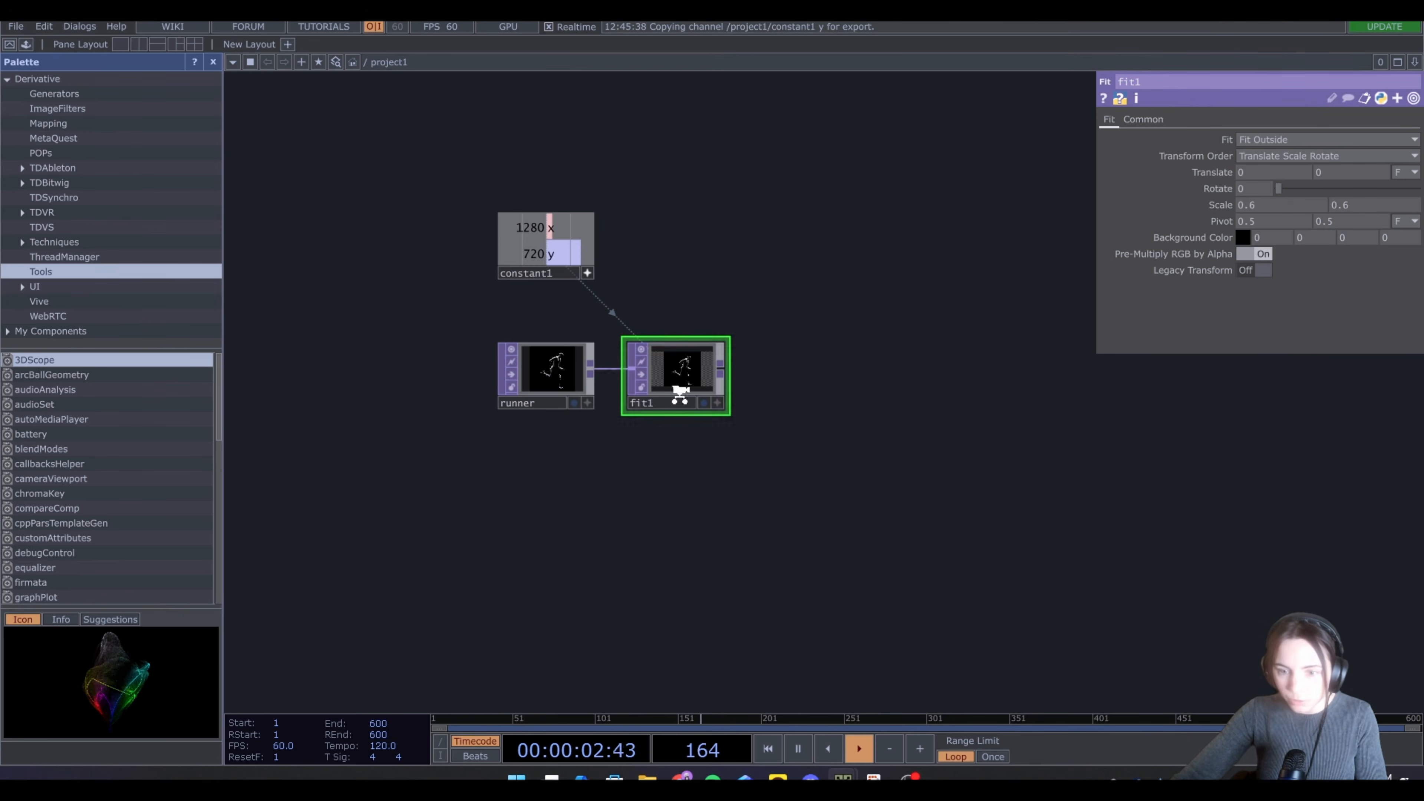
Append a Threshold TOP after the Fit node
scroll(677, 393, "up", 5)
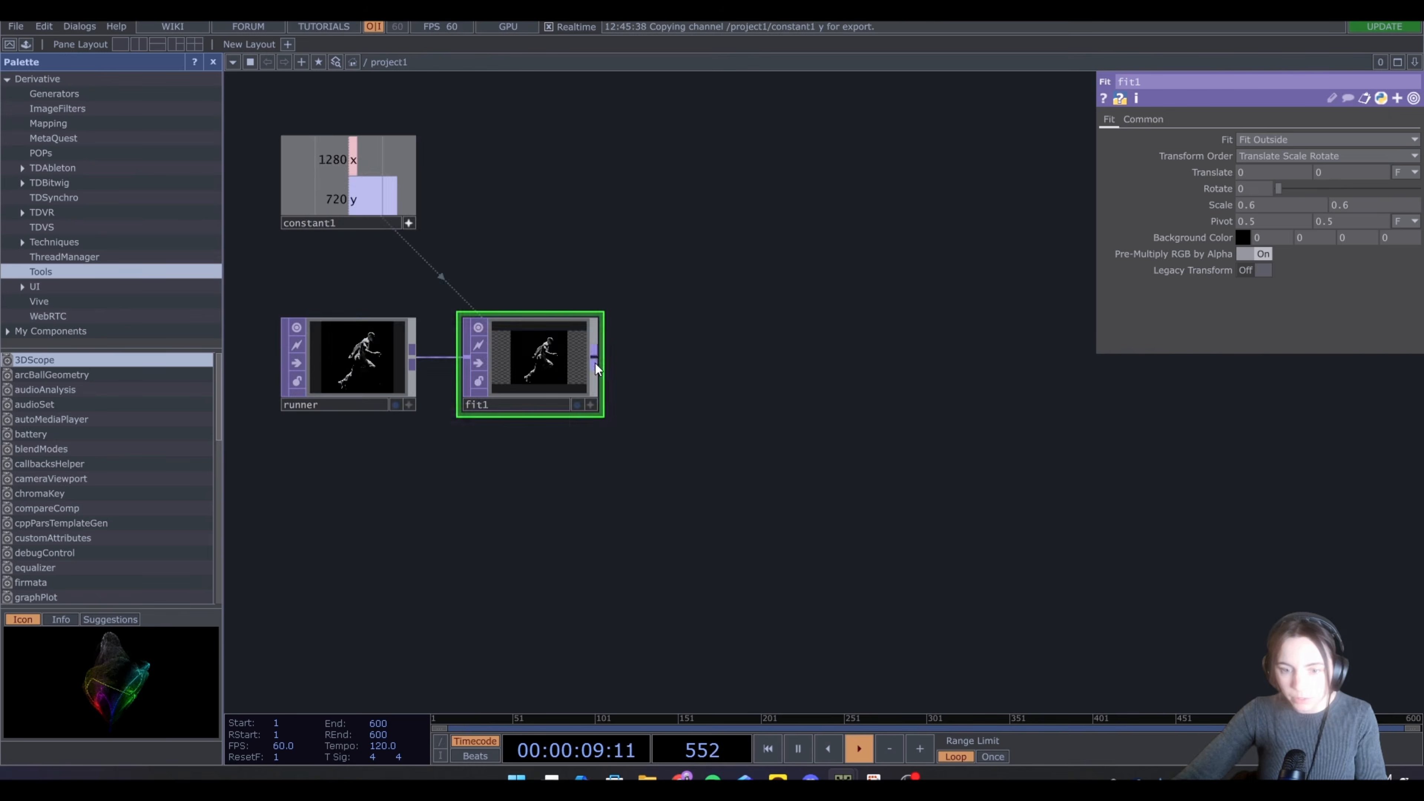
key("Tab")
type("th")
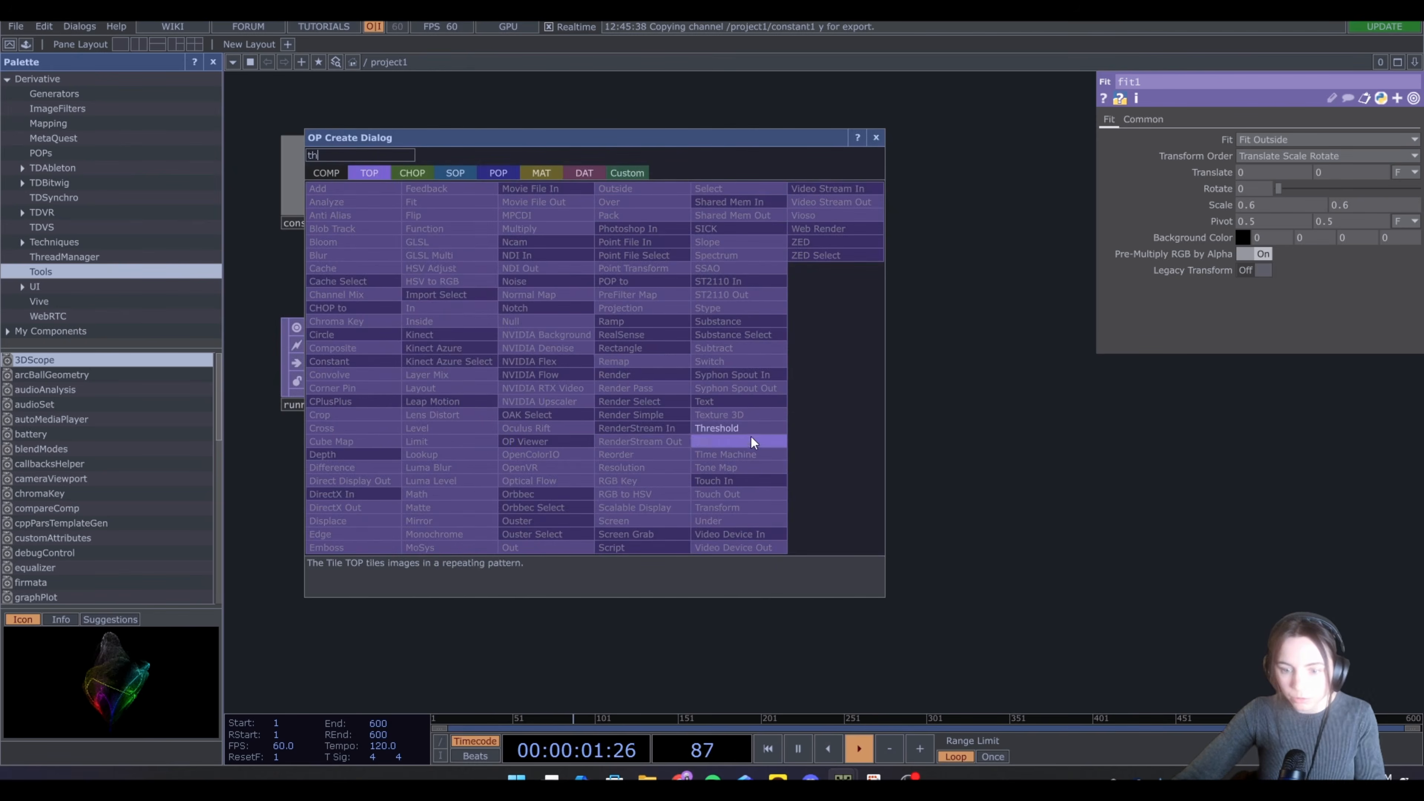
left_click(740, 430)
left_click(713, 362)
Set the threshold value to 0.03
scroll(721, 349, "up", 5)
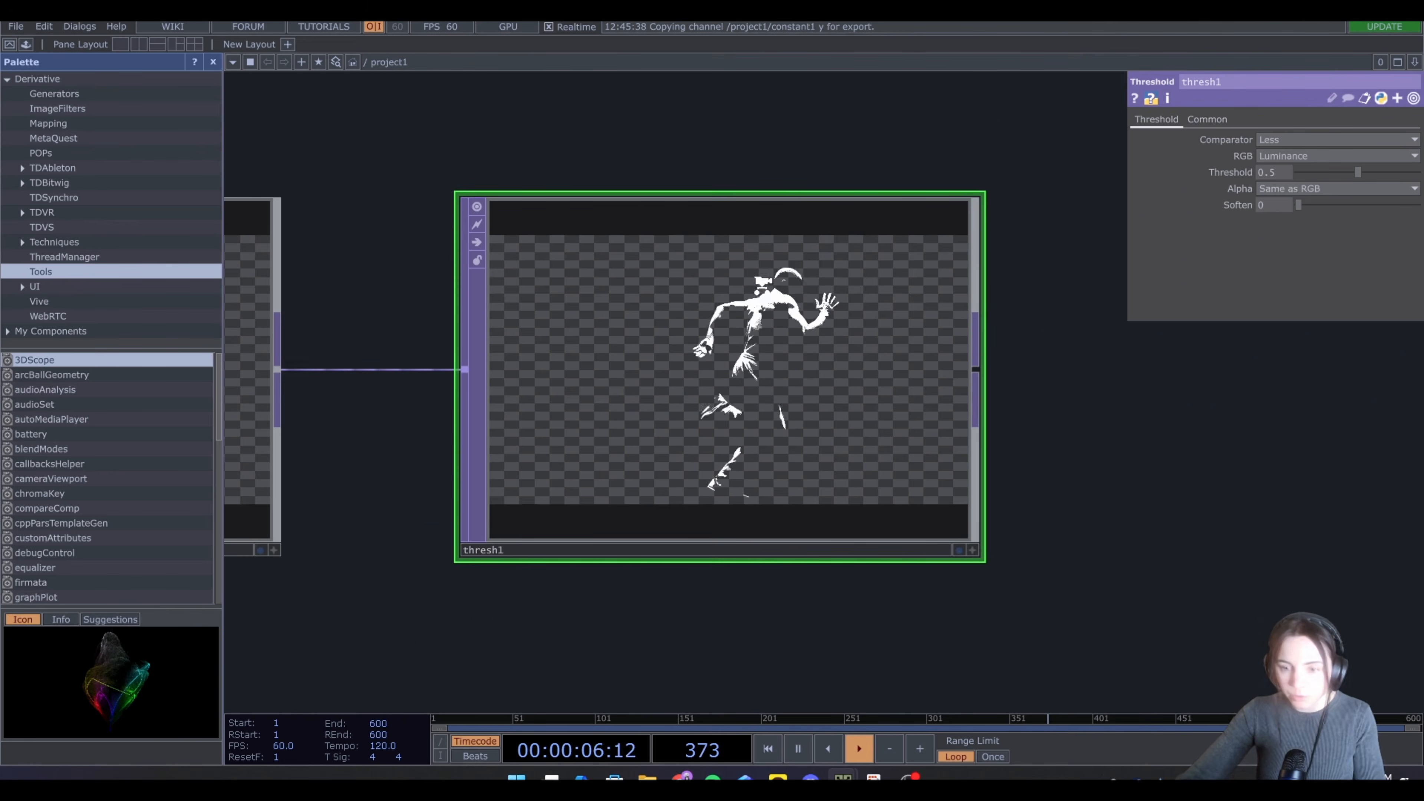
scroll(763, 284, "down", 3)
mouse_move(1356, 170)
left_mouse_down()
mouse_move(1290, 173)
mouse_move(1369, 175)
left_mouse_up()
type("0.")
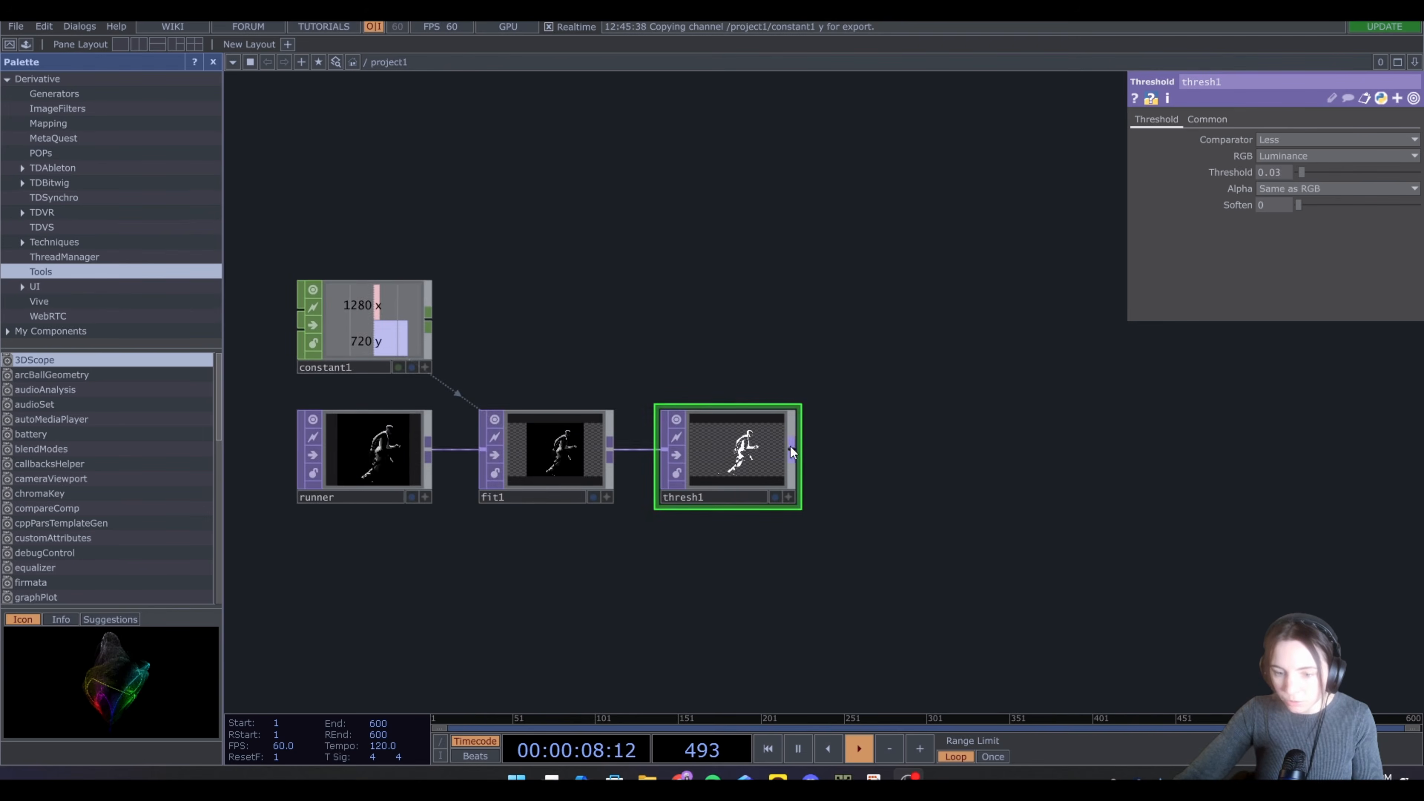
Append a TOP to POP after the threshold node
right_click(793, 445)
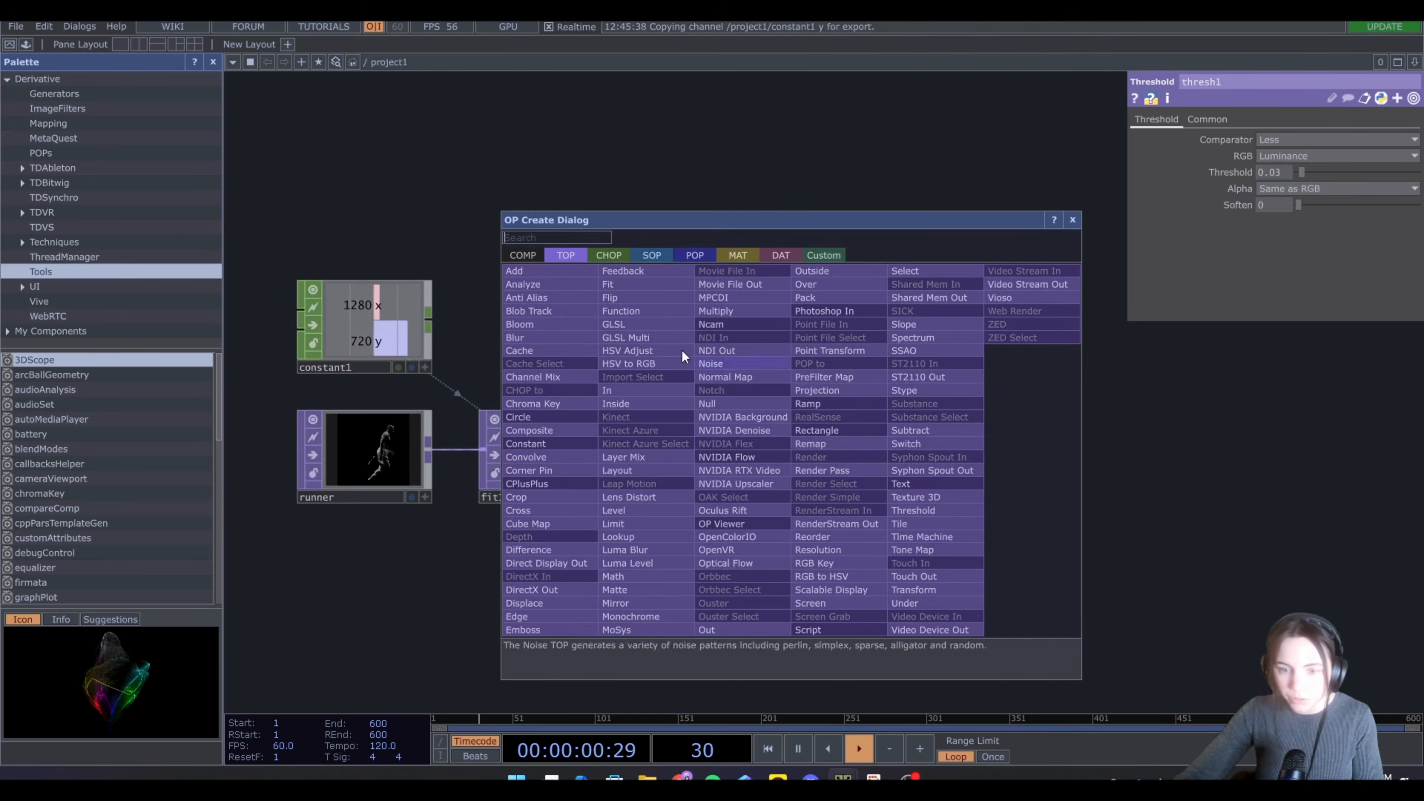
left_click(685, 255)
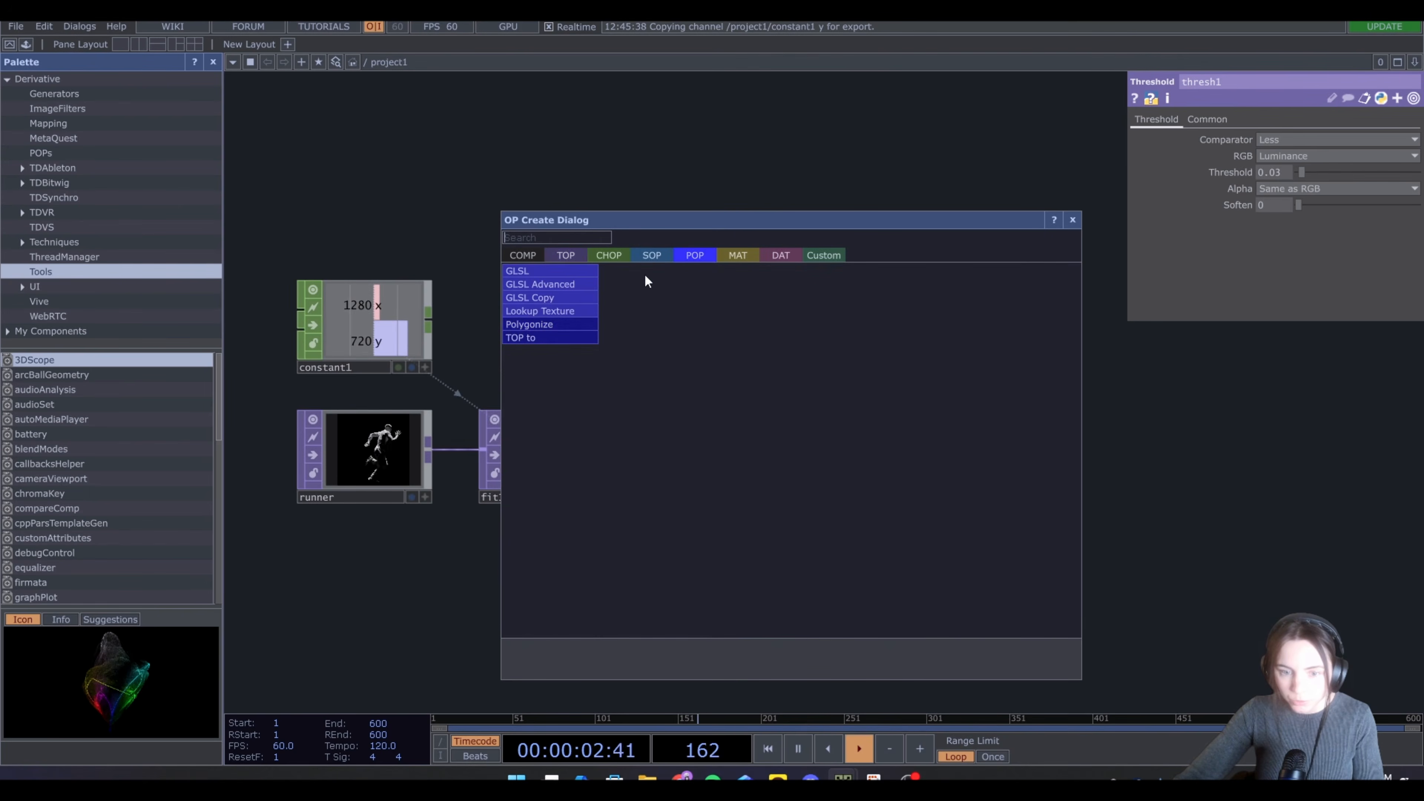
left_click(533, 337)
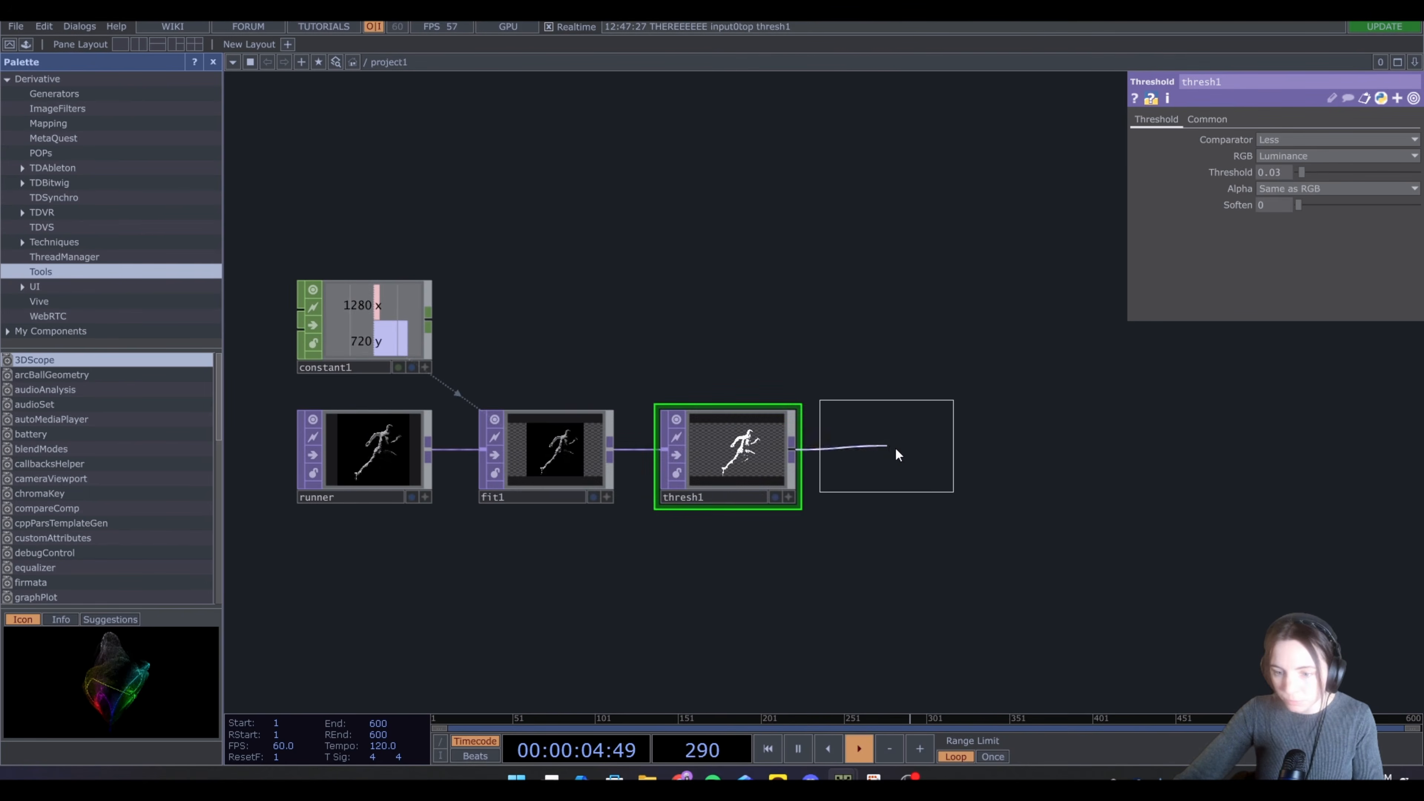
left_click(919, 457)
left_click_drag(1008, 533, 778, 538)
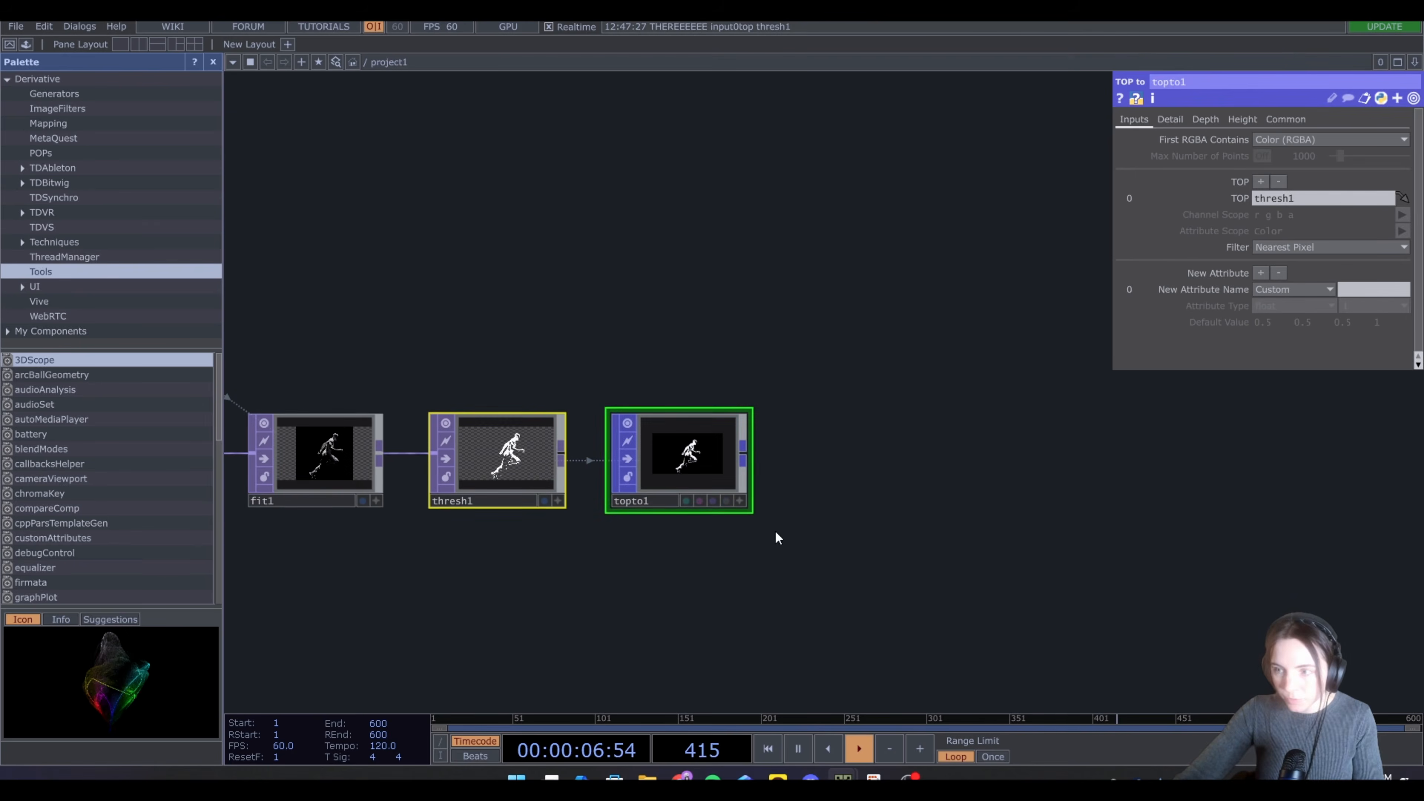
Append a Delete POP after the TOP to POP node
scroll(678, 479, "up", 10)
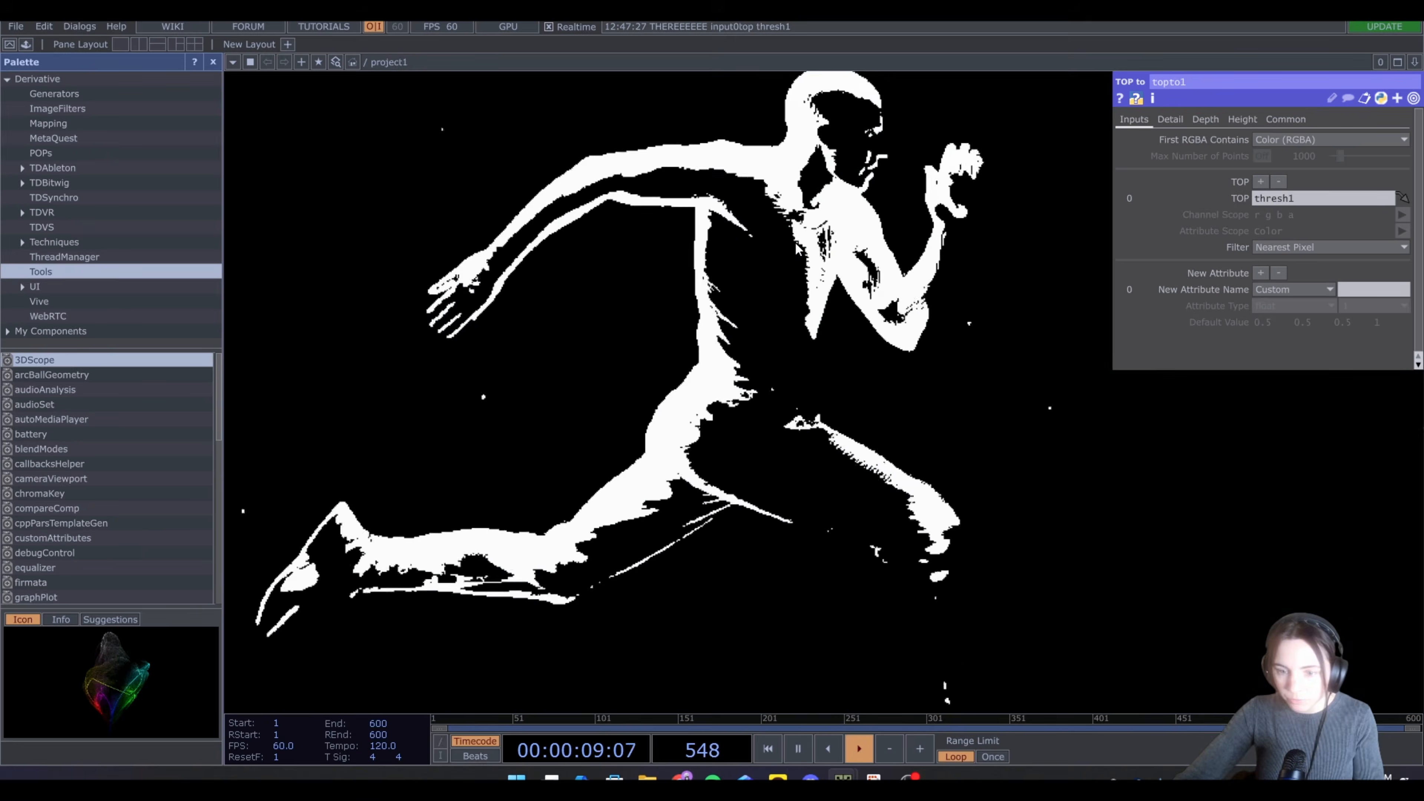
scroll(797, 248, "down", 8)
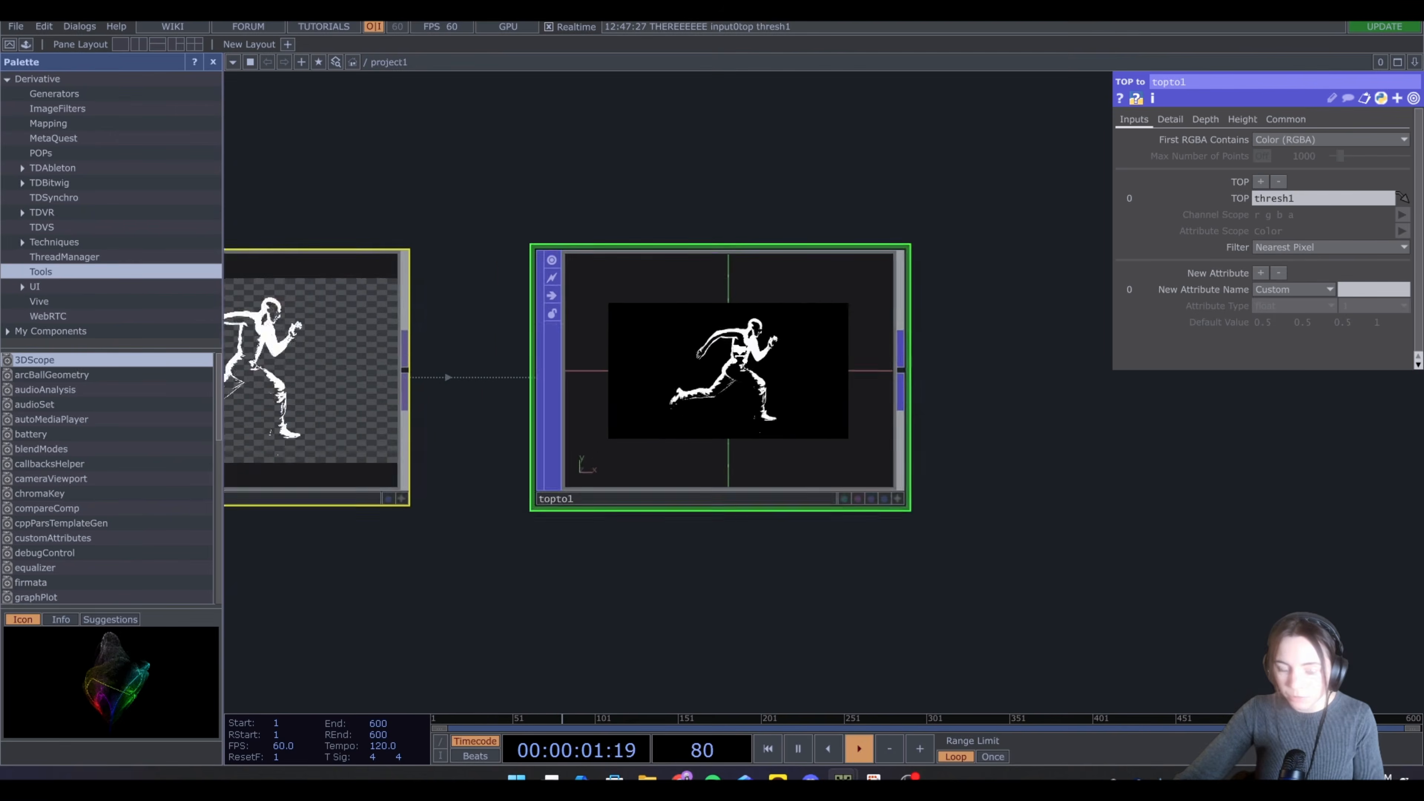
scroll(912, 522, "down", 4)
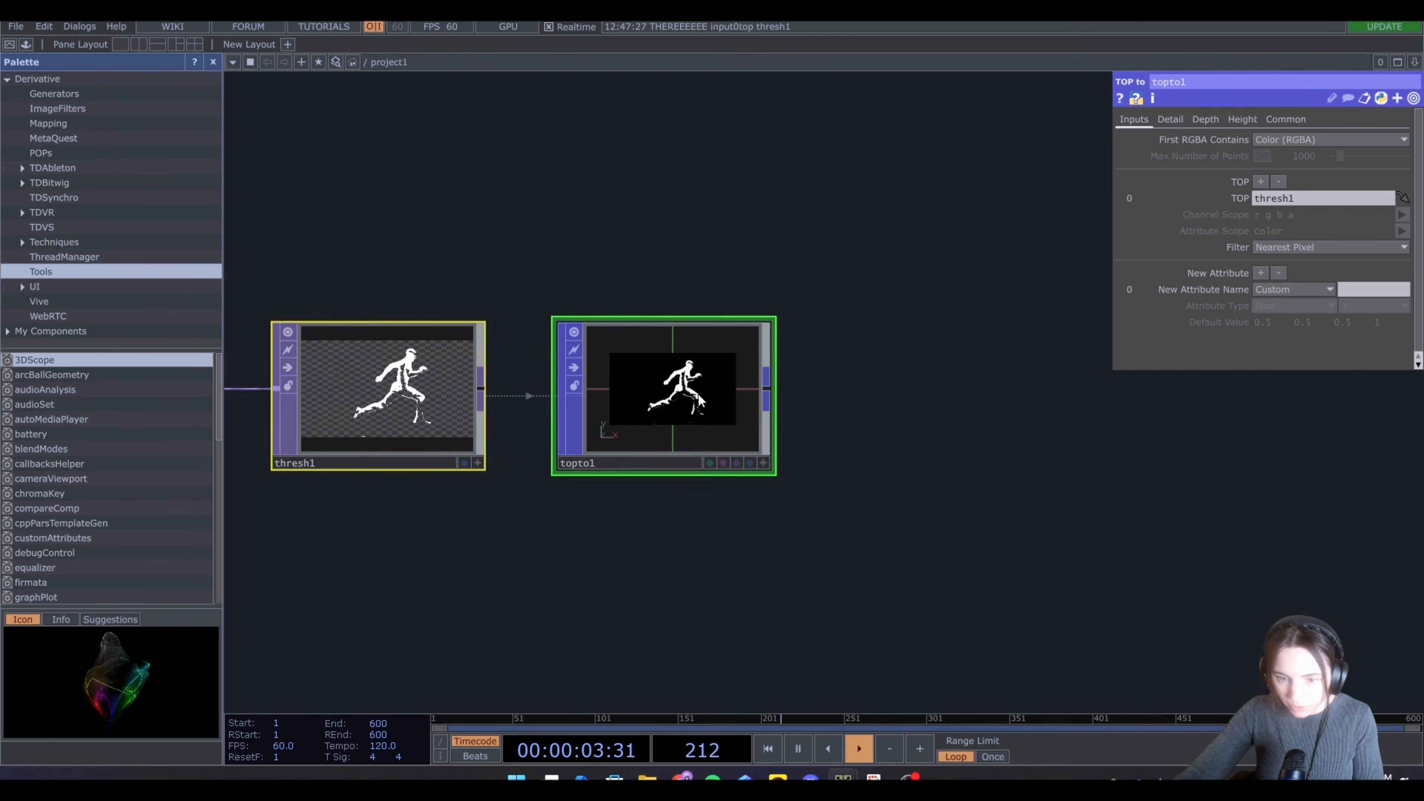
scroll(698, 400, "down", 5)
key("Tab")
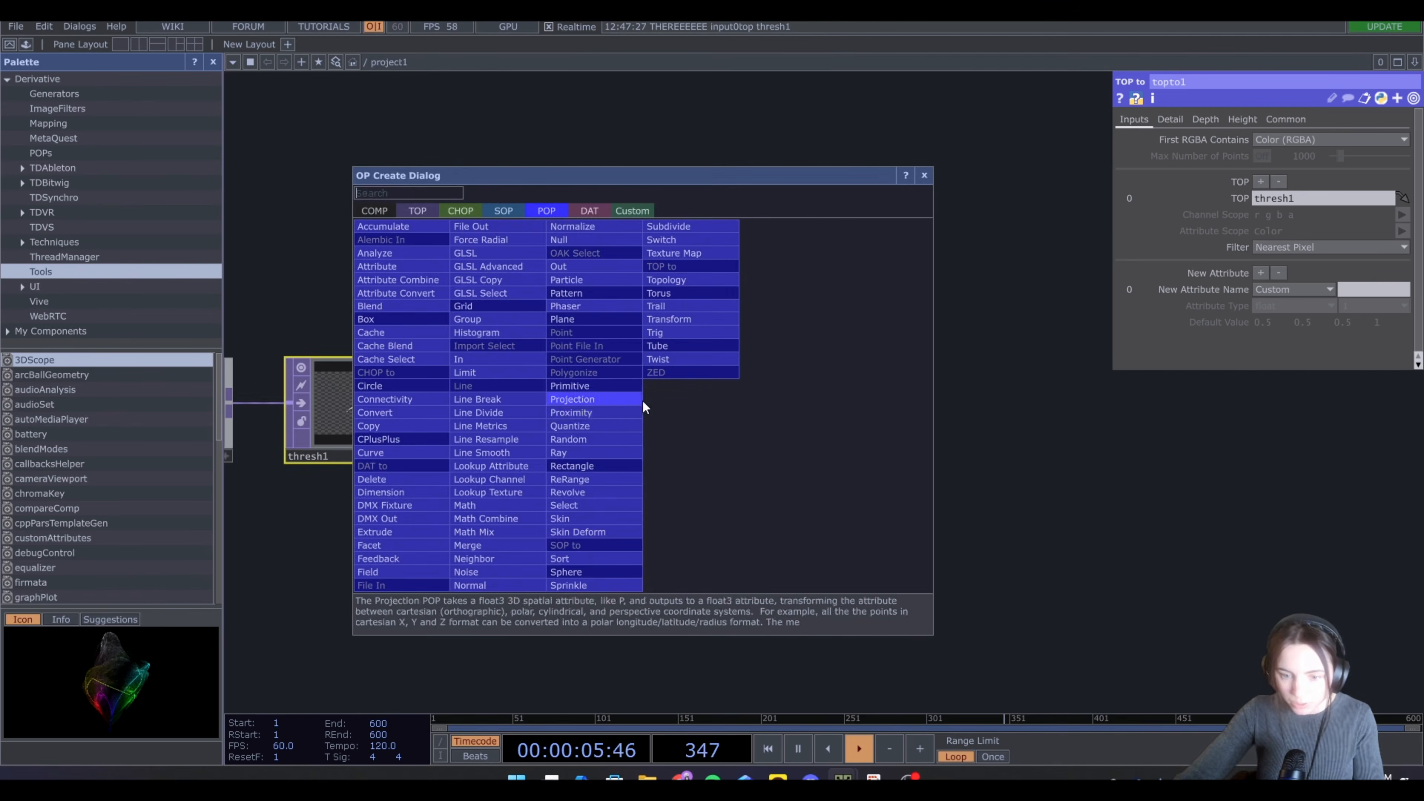
type("de")
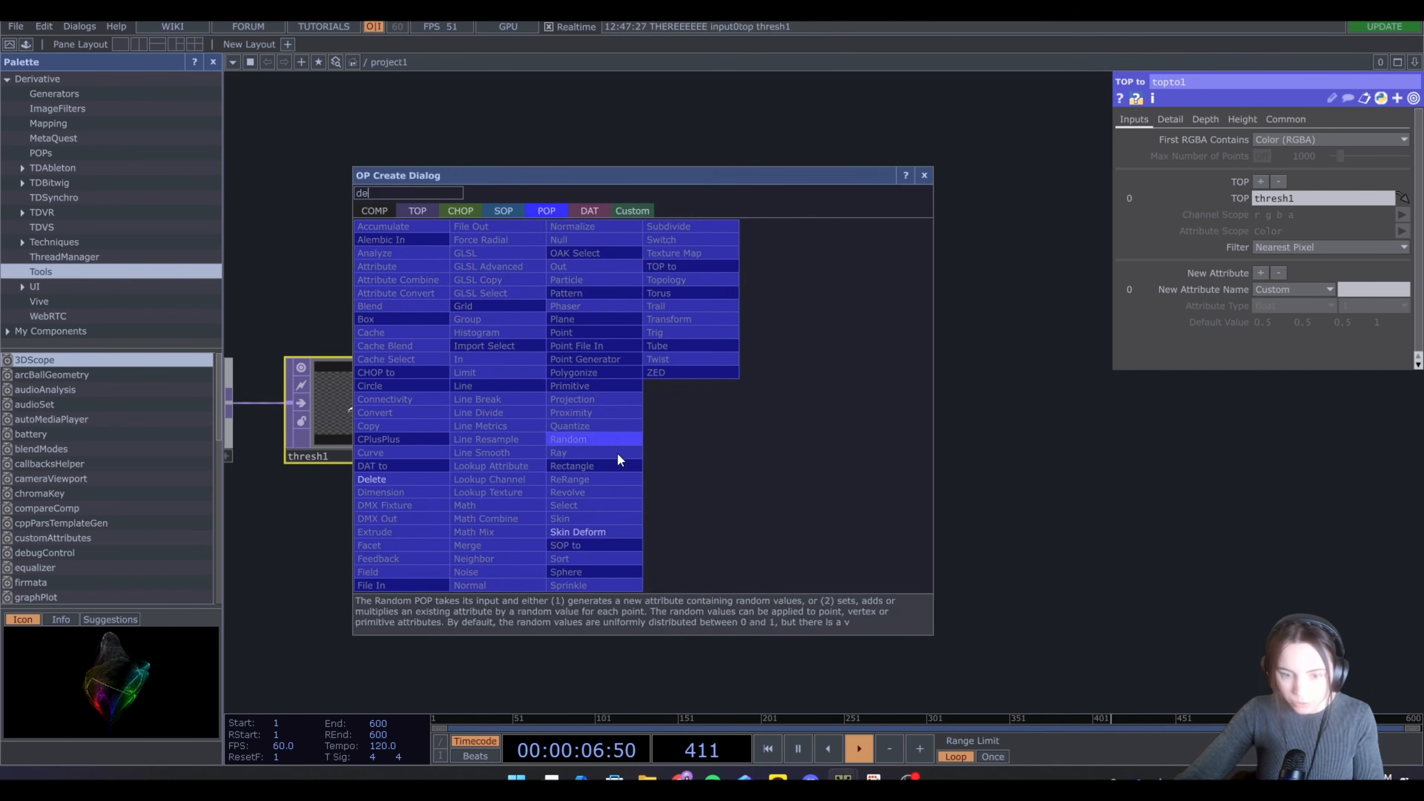
left_click(427, 479)
left_click(804, 406)
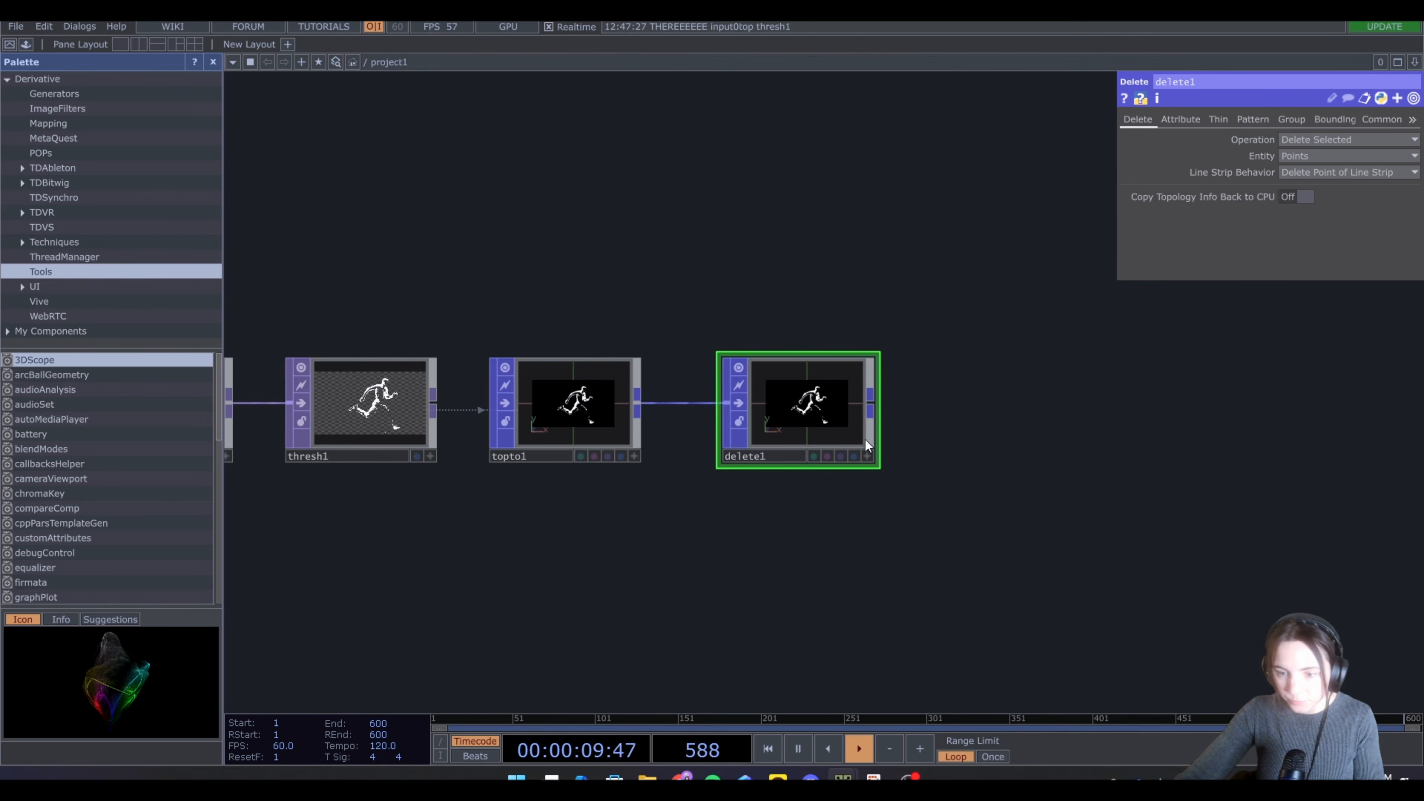
Set the Delete POP to delete points by the Color(3) attribute with an equals comparison against 0
left_click(1183, 121)
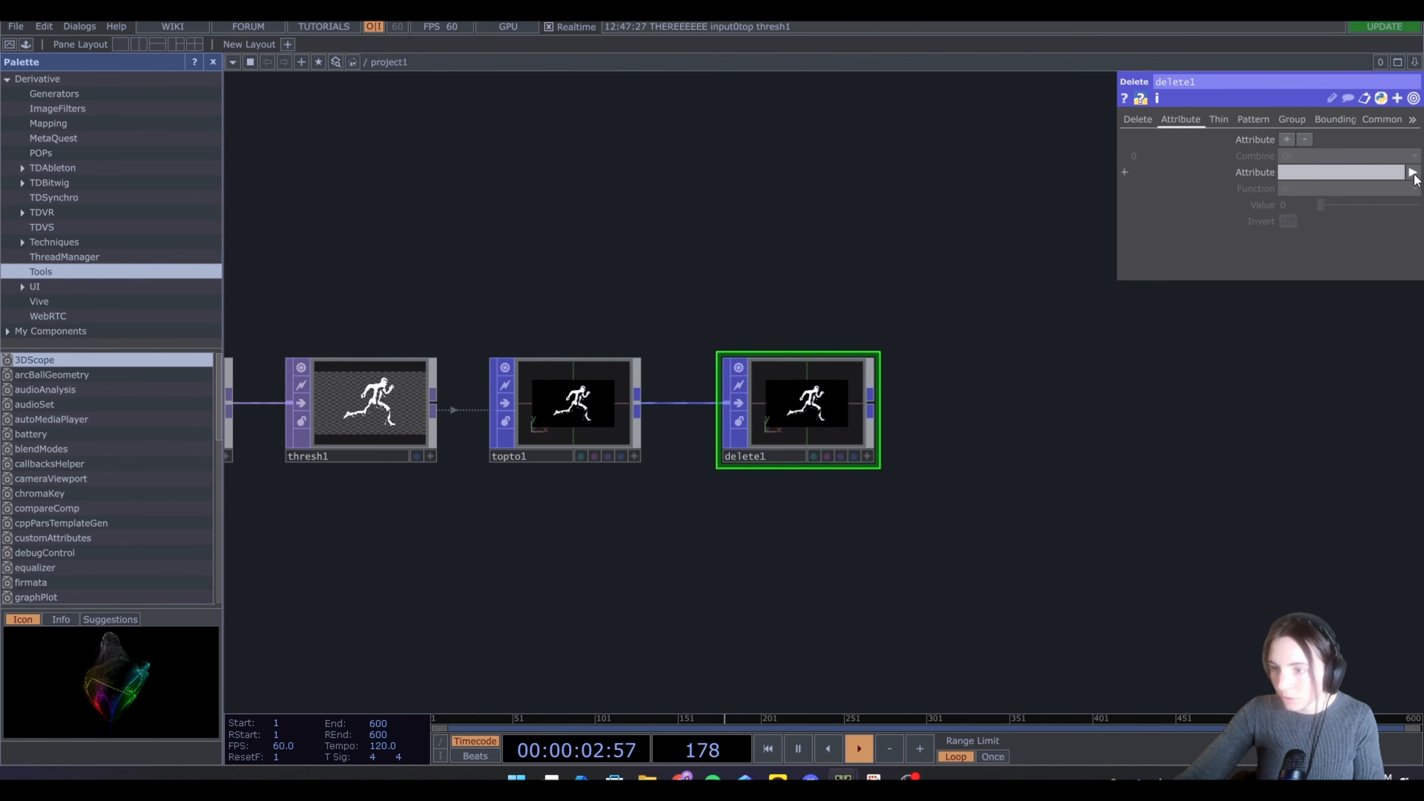
left_click(1413, 172)
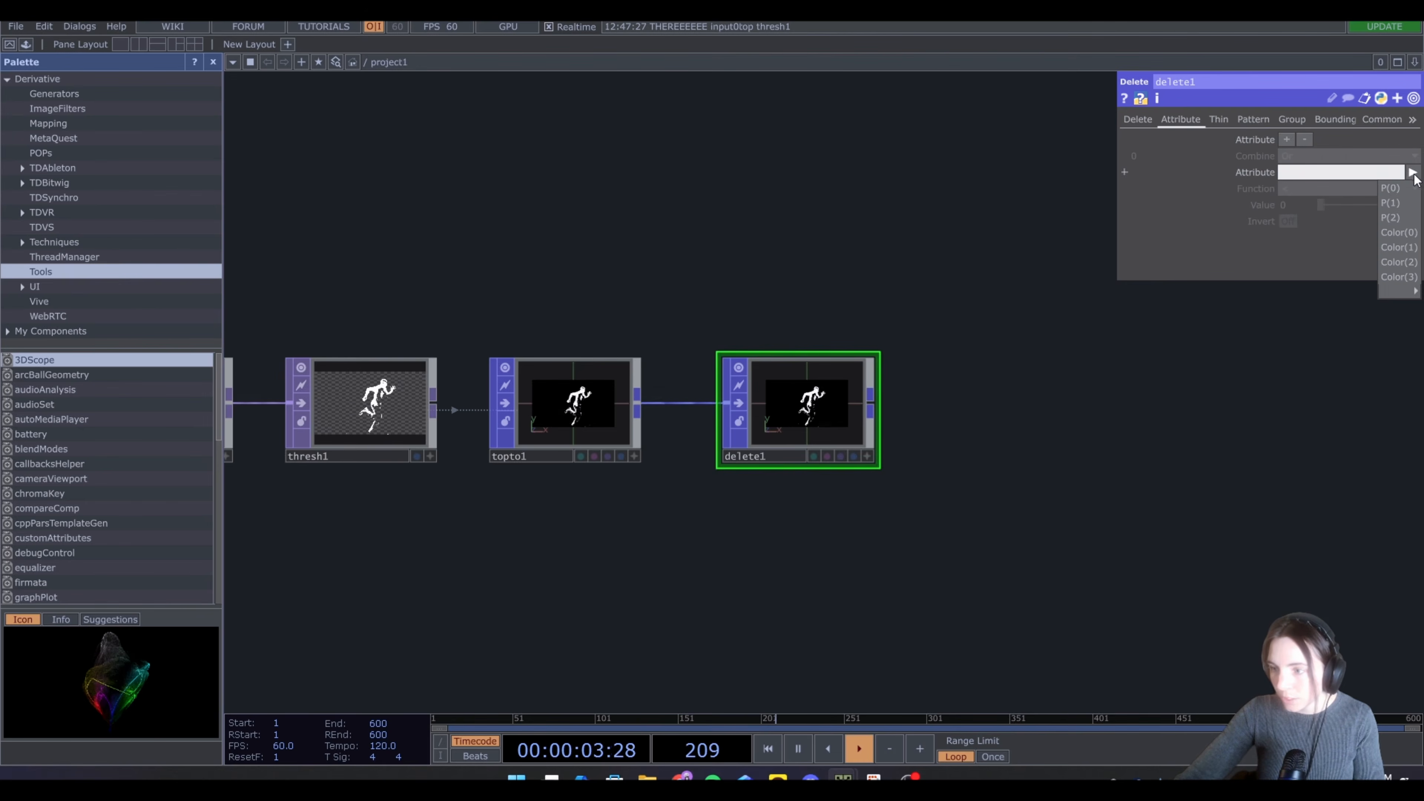
left_click(1399, 277)
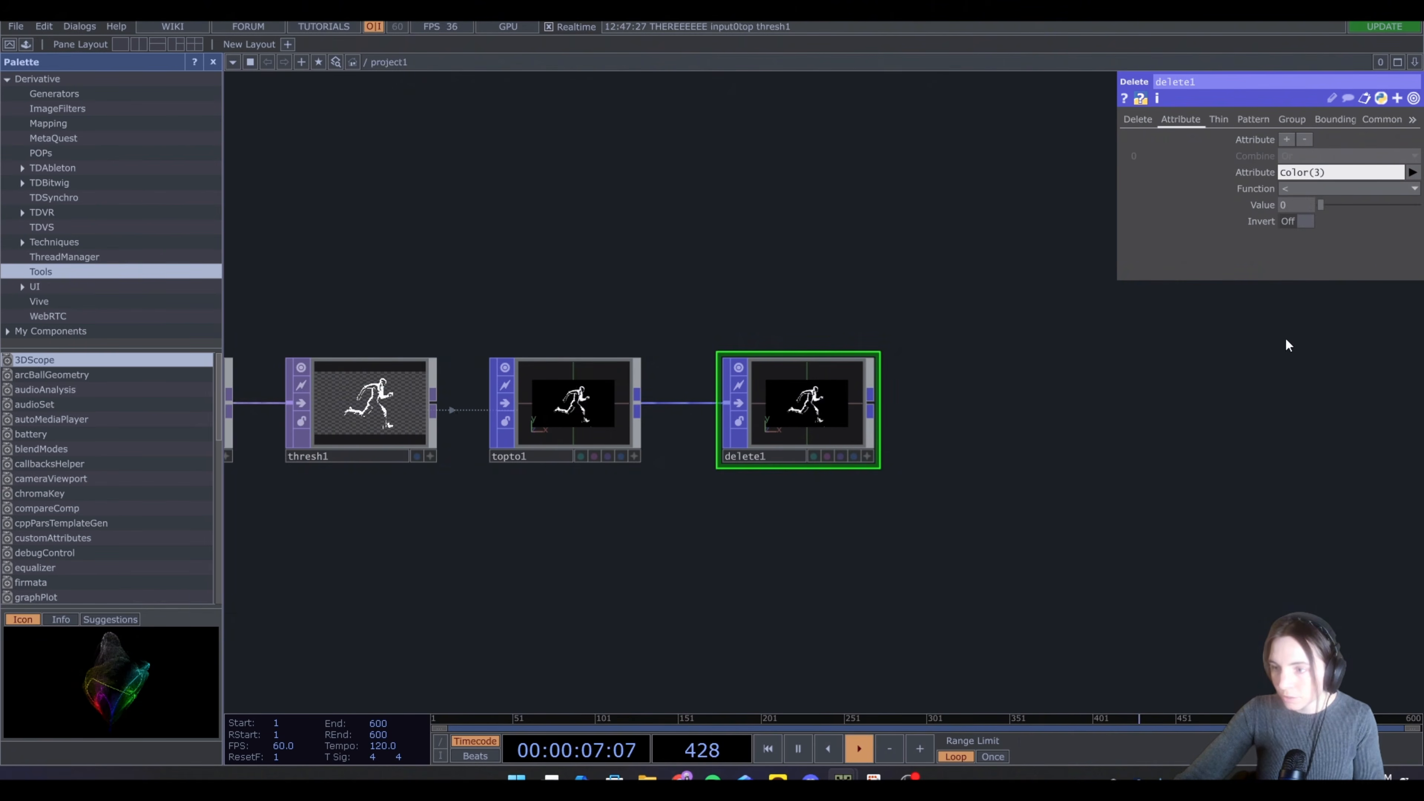
left_click(1297, 189)
left_click(1290, 263)
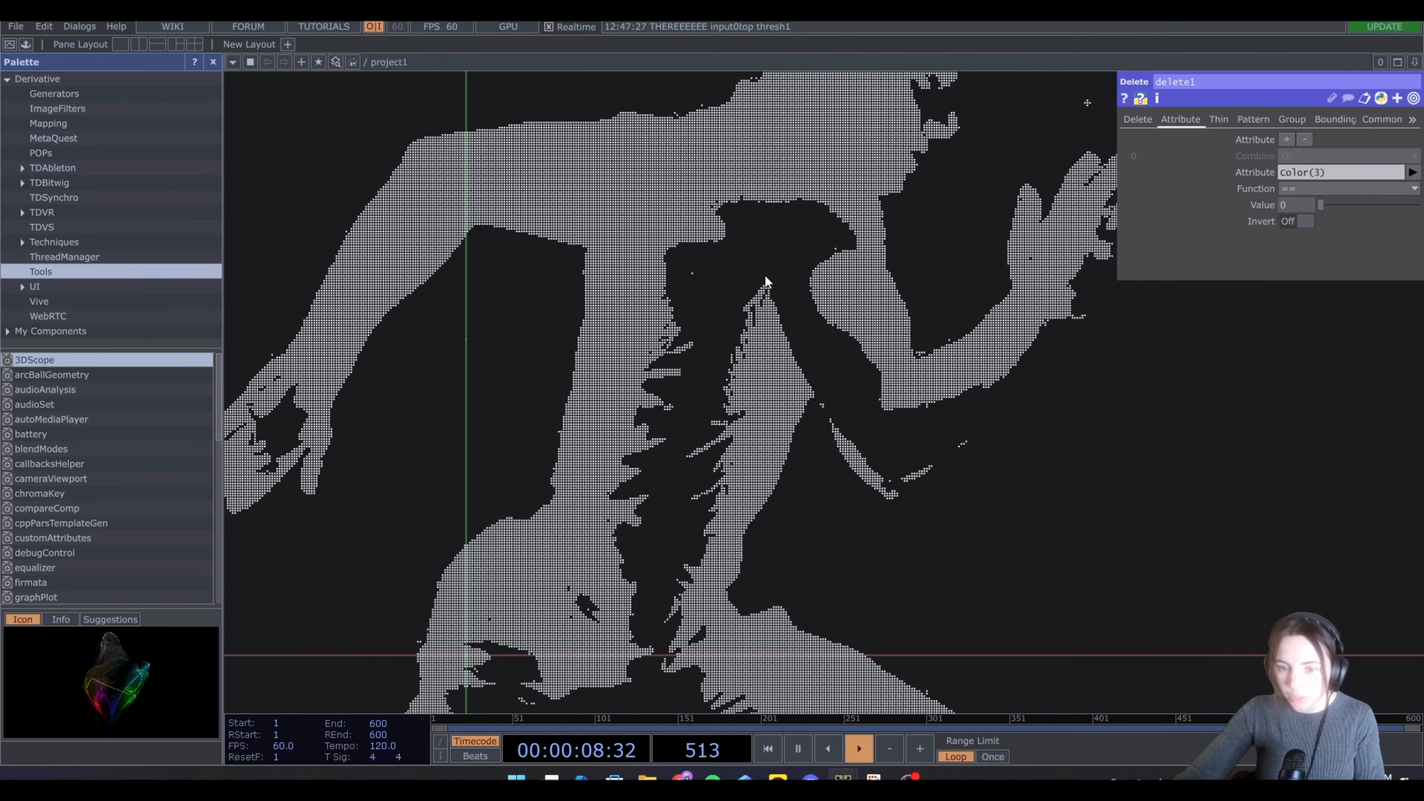
Add a Rectangle POP and set its uniform scale to 0.005
scroll(764, 278, "down", 5)
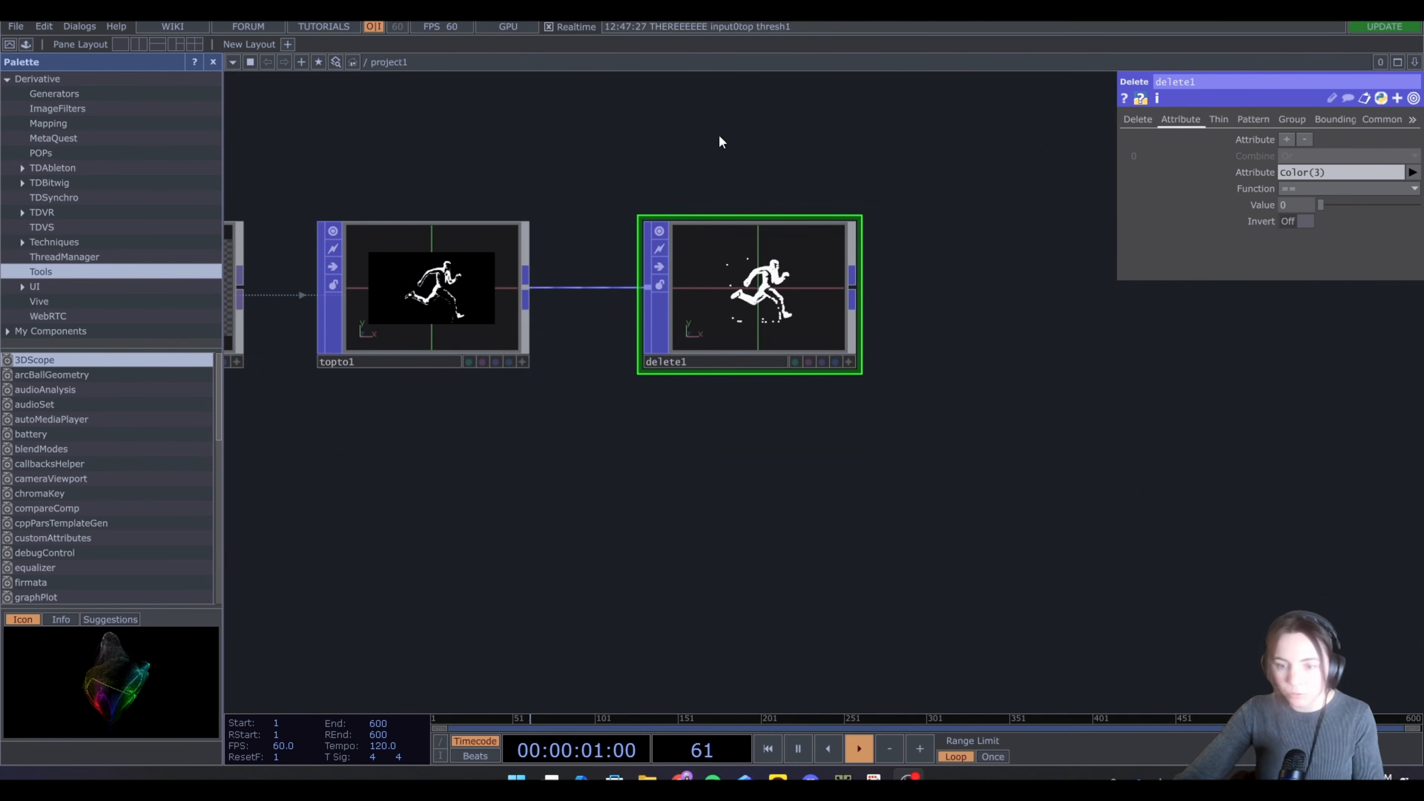
scroll(899, 328, "down", 2)
left_click_drag(984, 362, 814, 516)
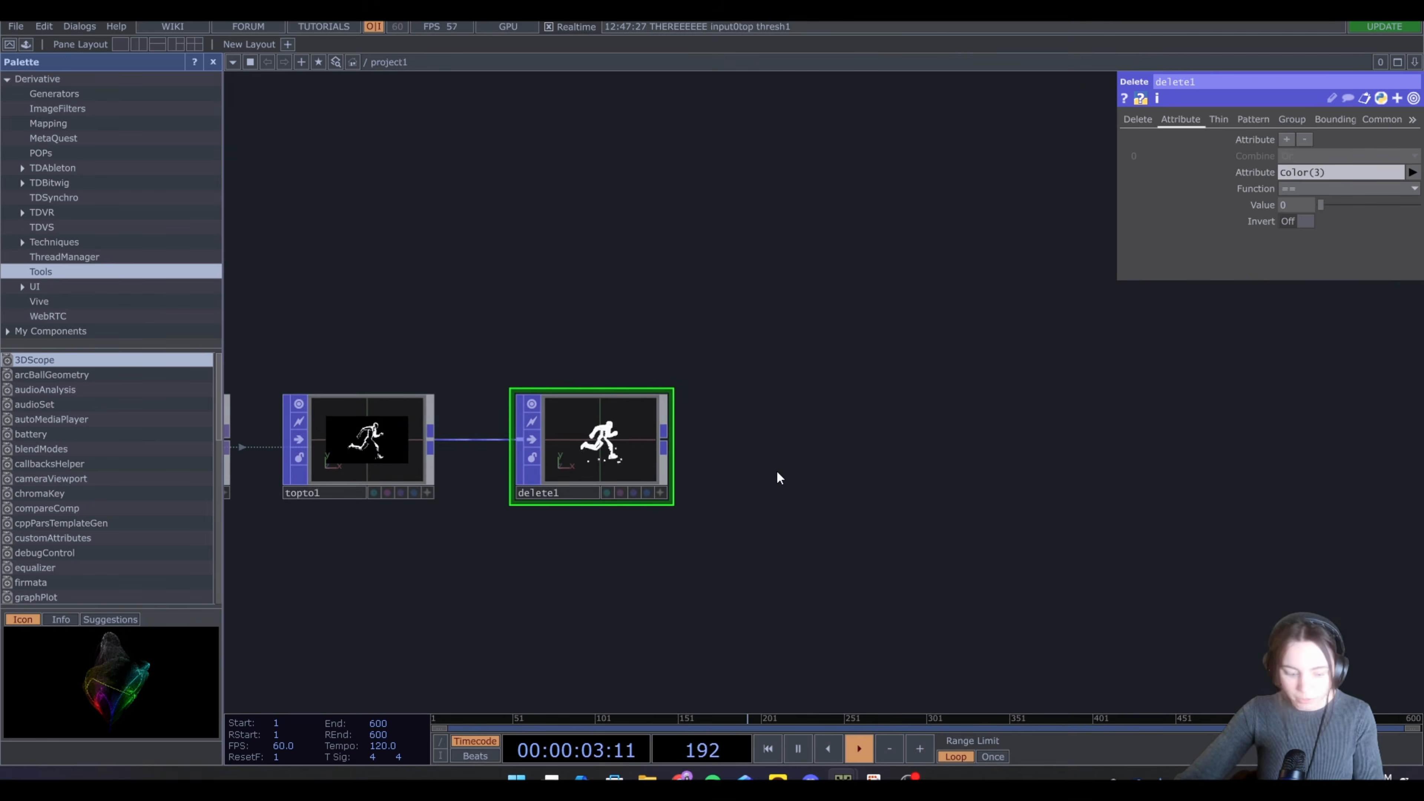
key("Tab")
type("re")
left_click(708, 537)
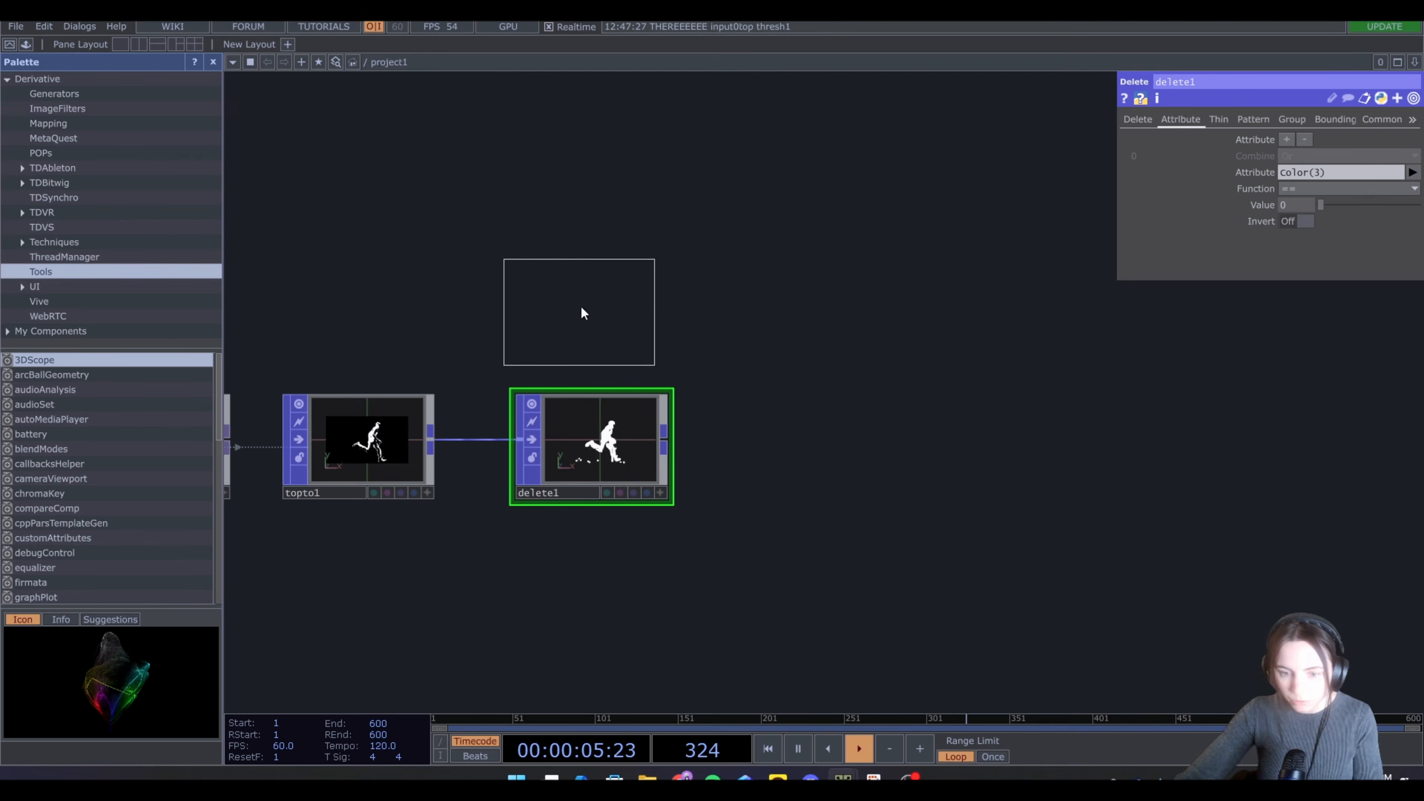
left_click(588, 303)
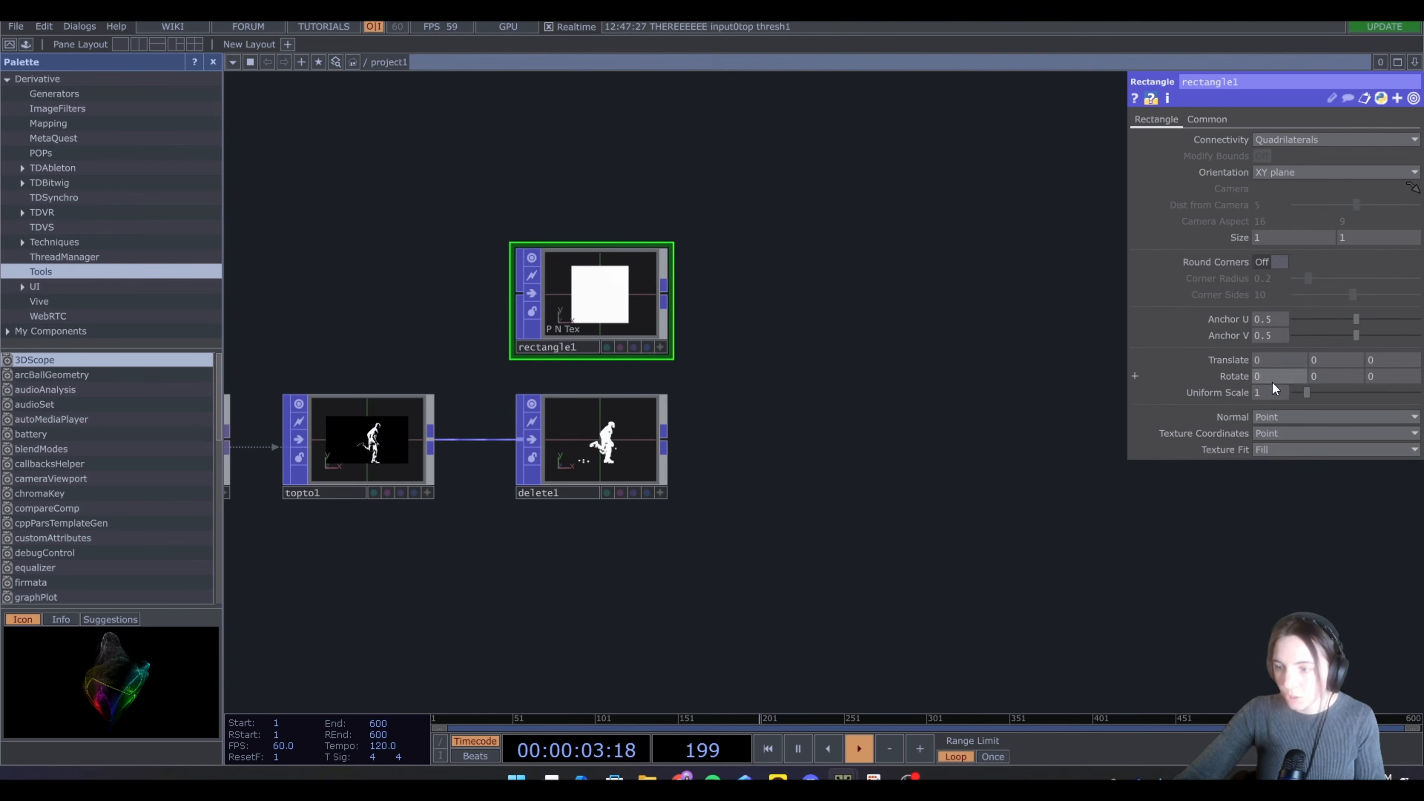
left_click(1272, 391)
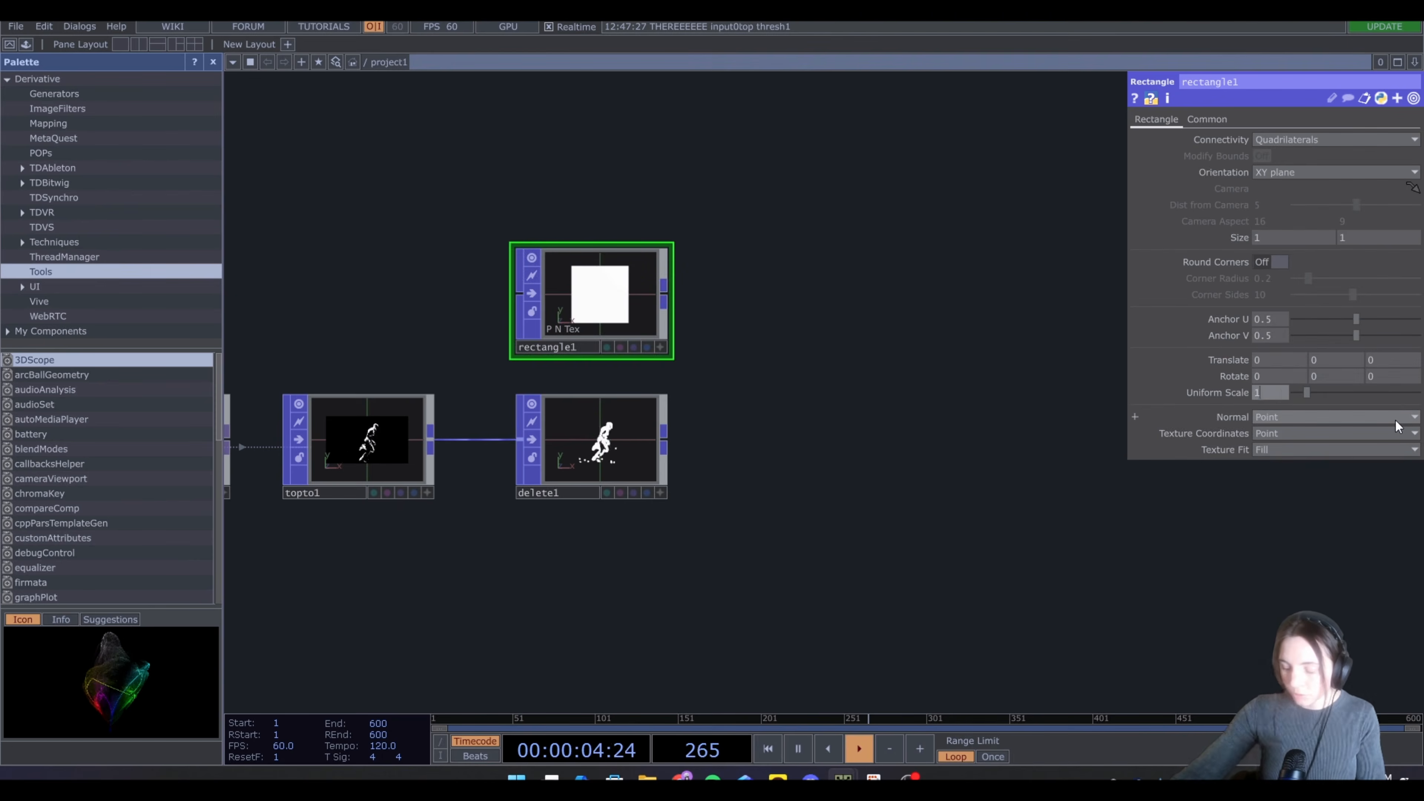
type("0.005")
key("Return")
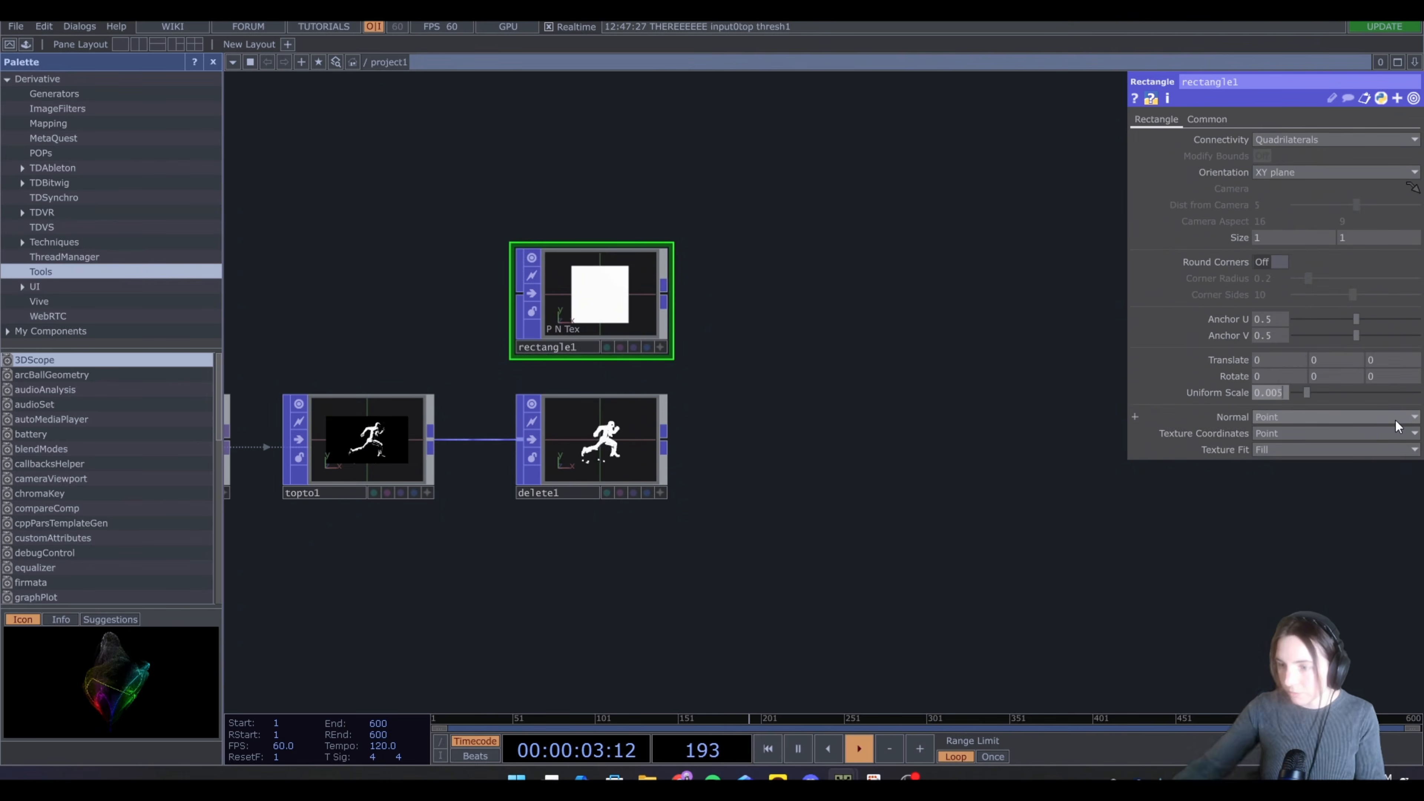
Add a Copy POP fed by the rectangle and connect the Delete POP output as its template input
key("Tab")
type("c")
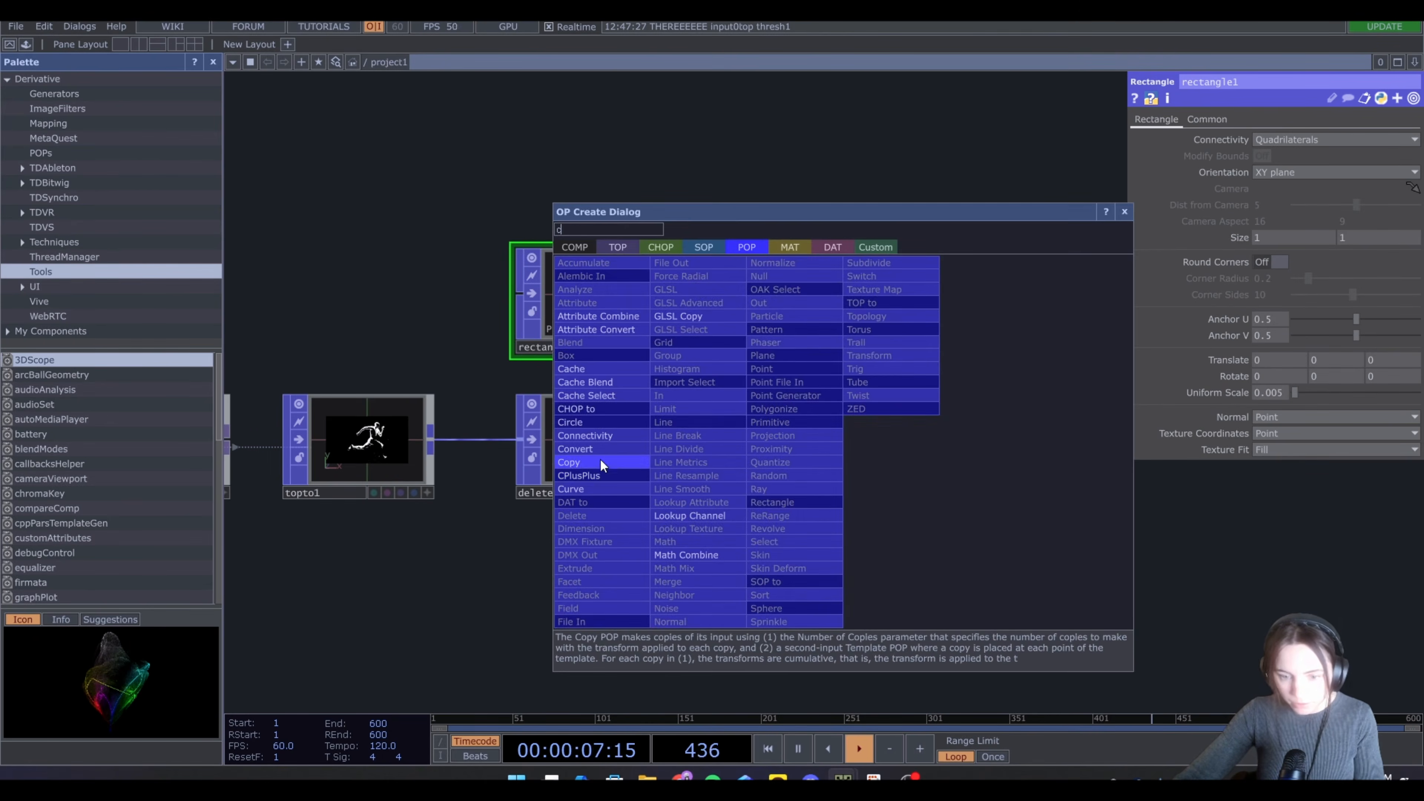
left_click(600, 463)
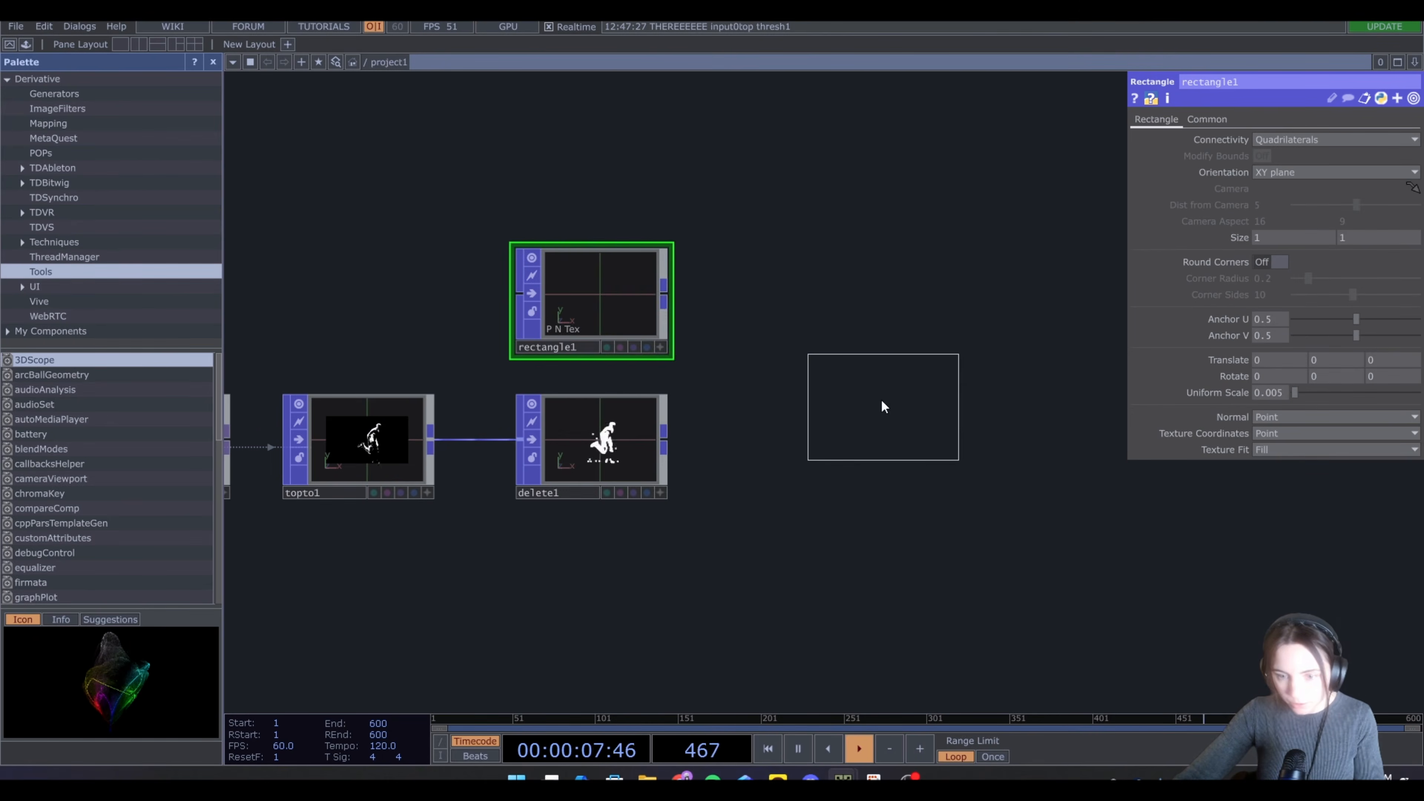
left_click(884, 387)
left_click_drag(796, 363, 798, 365)
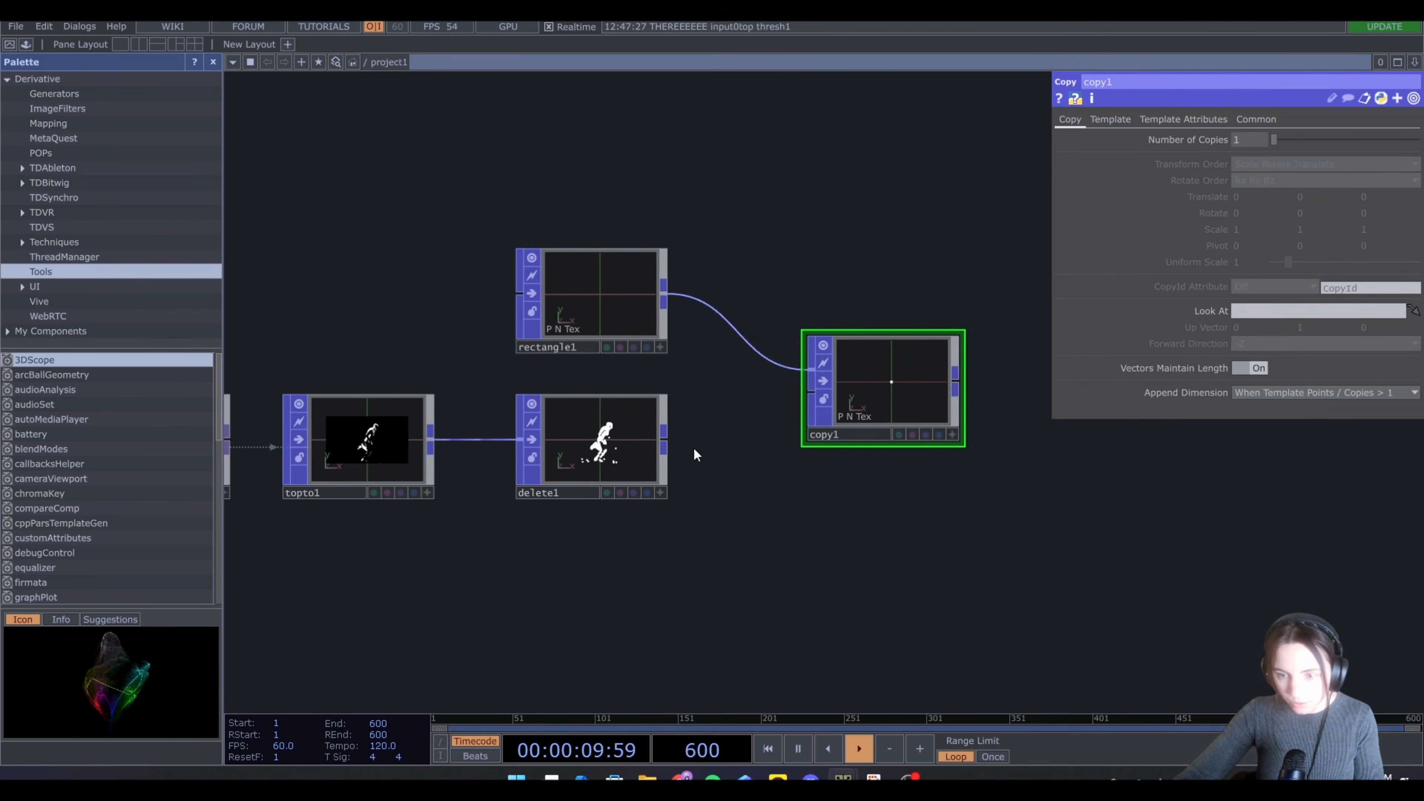
left_click_drag(667, 438, 777, 420)
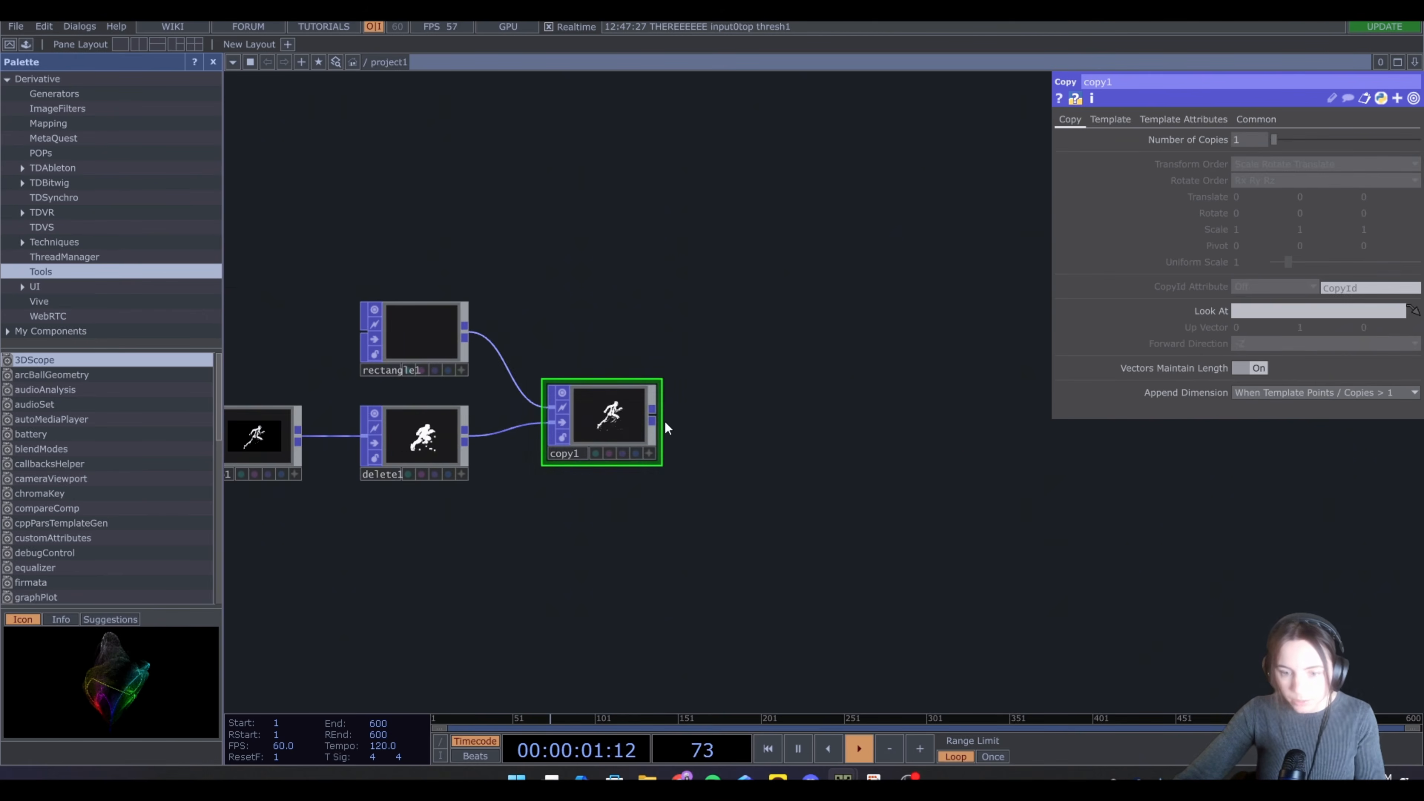
Append a Quantize POP after the Copy POP
left_click(659, 414)
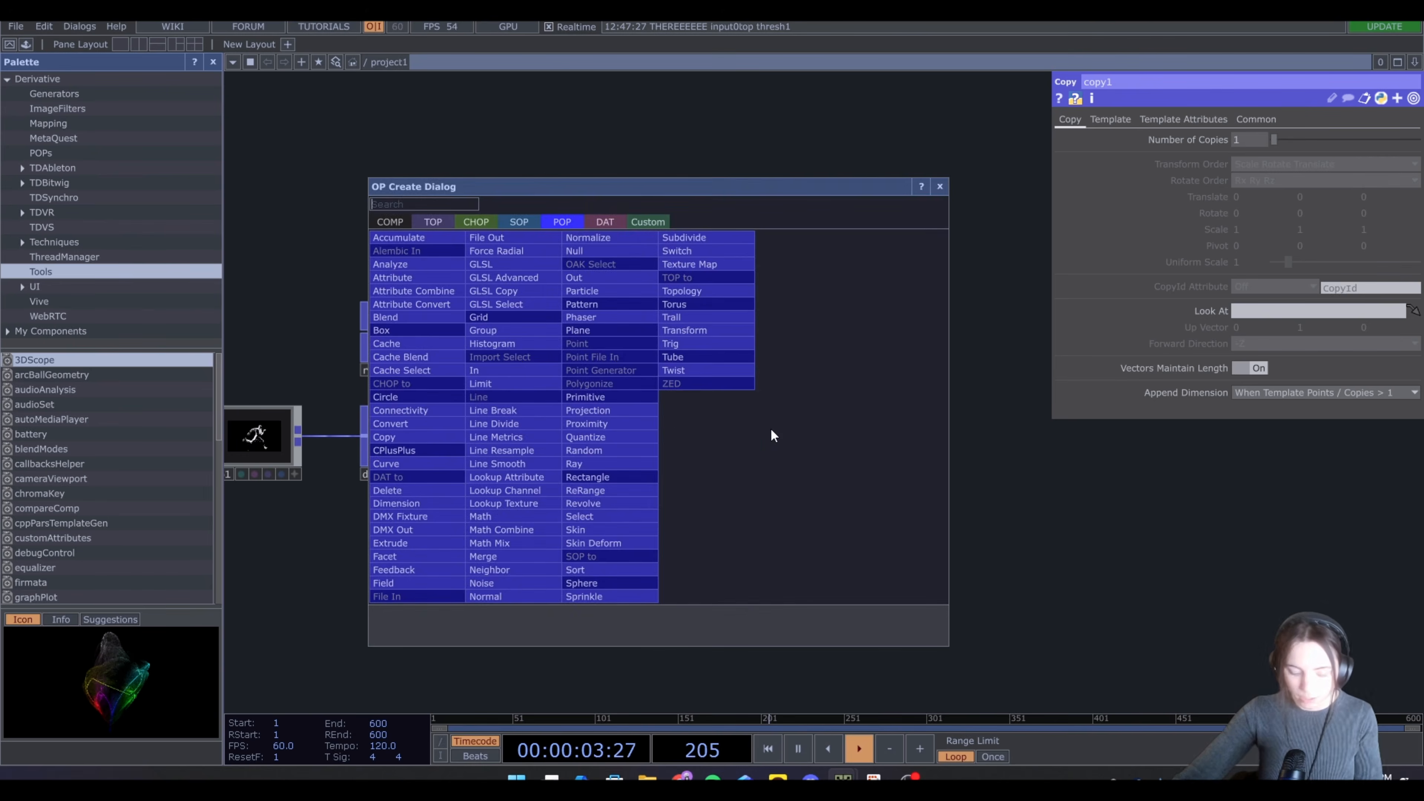
type("qua")
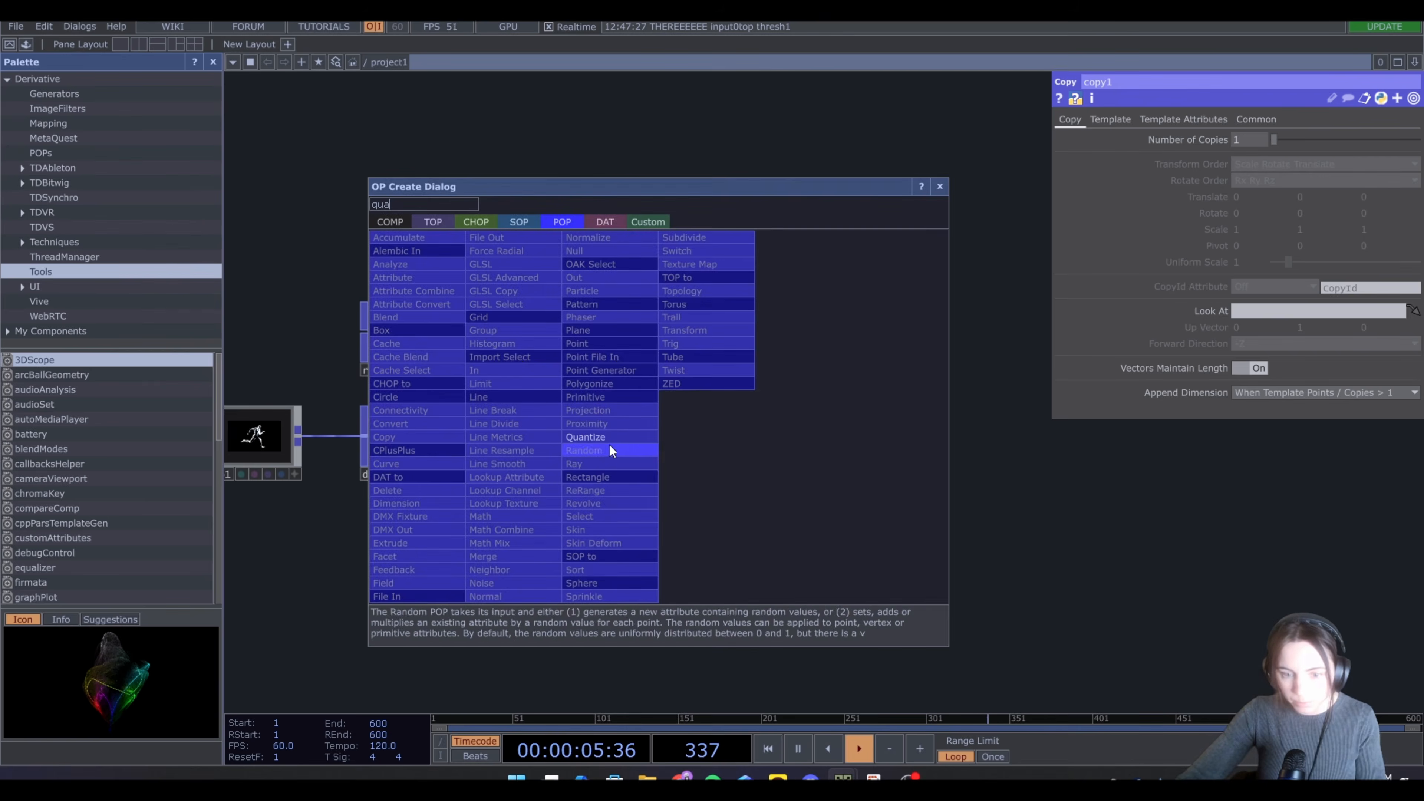
left_click(609, 437)
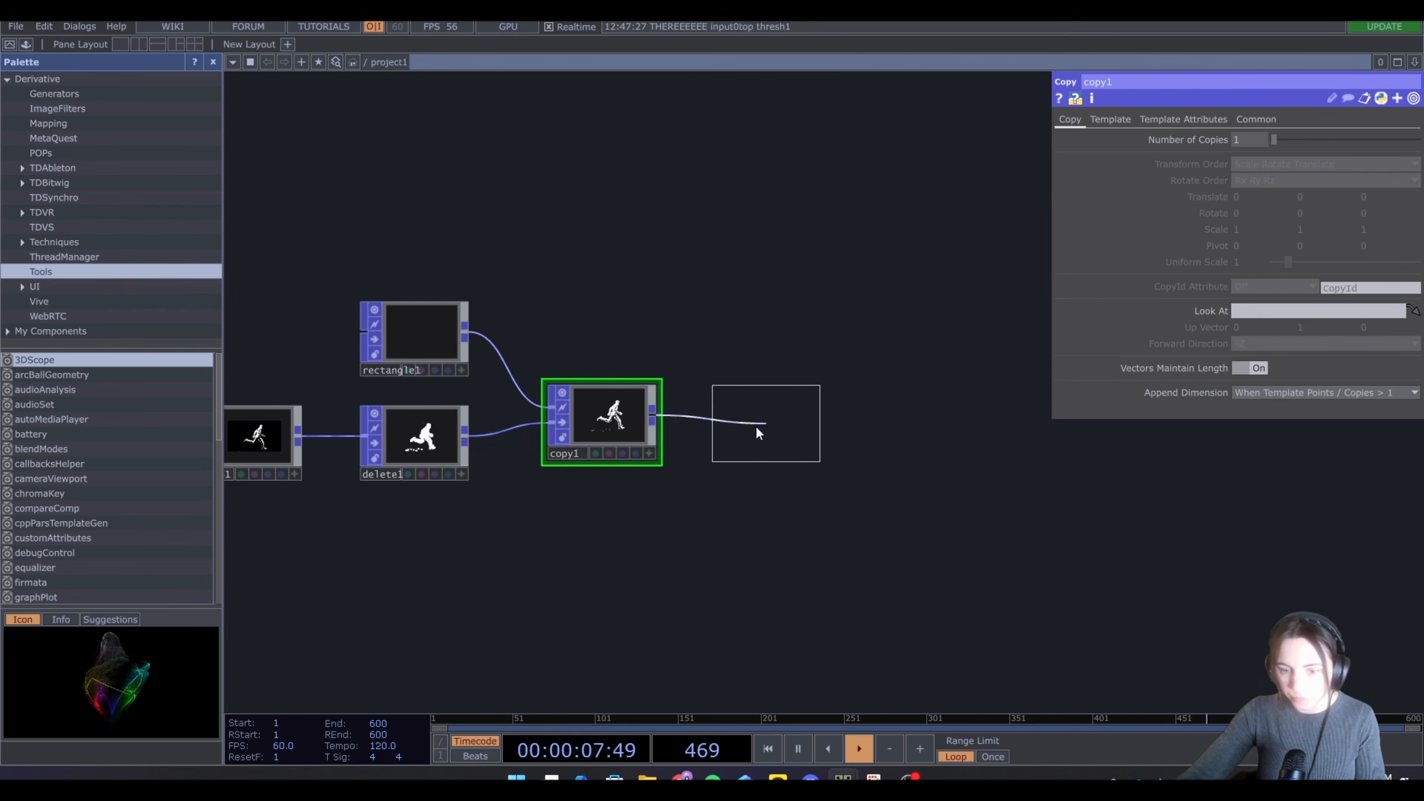
left_click(755, 425)
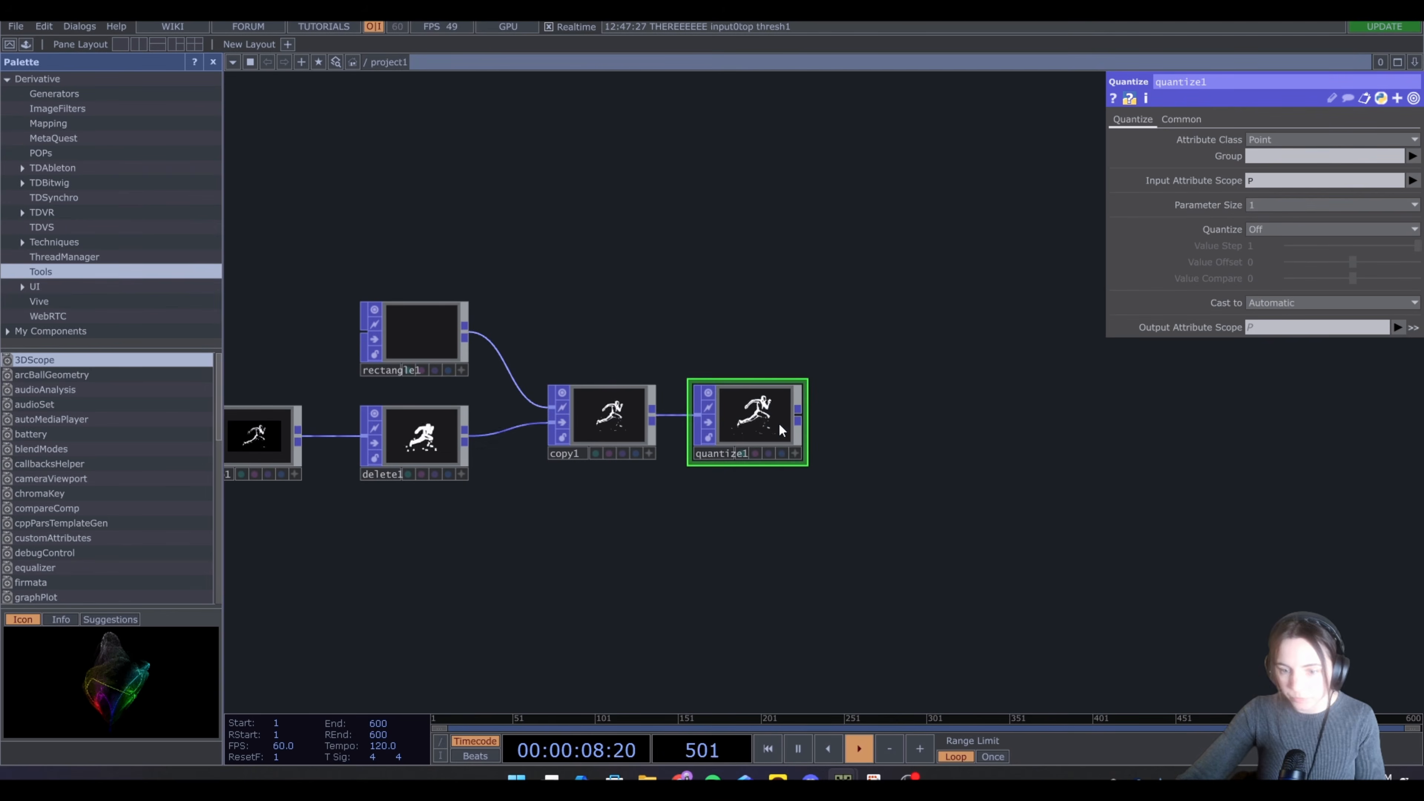
Set the quantize mode to Round with a value step of about 0.006
left_click(1281, 231)
left_click(1271, 271)
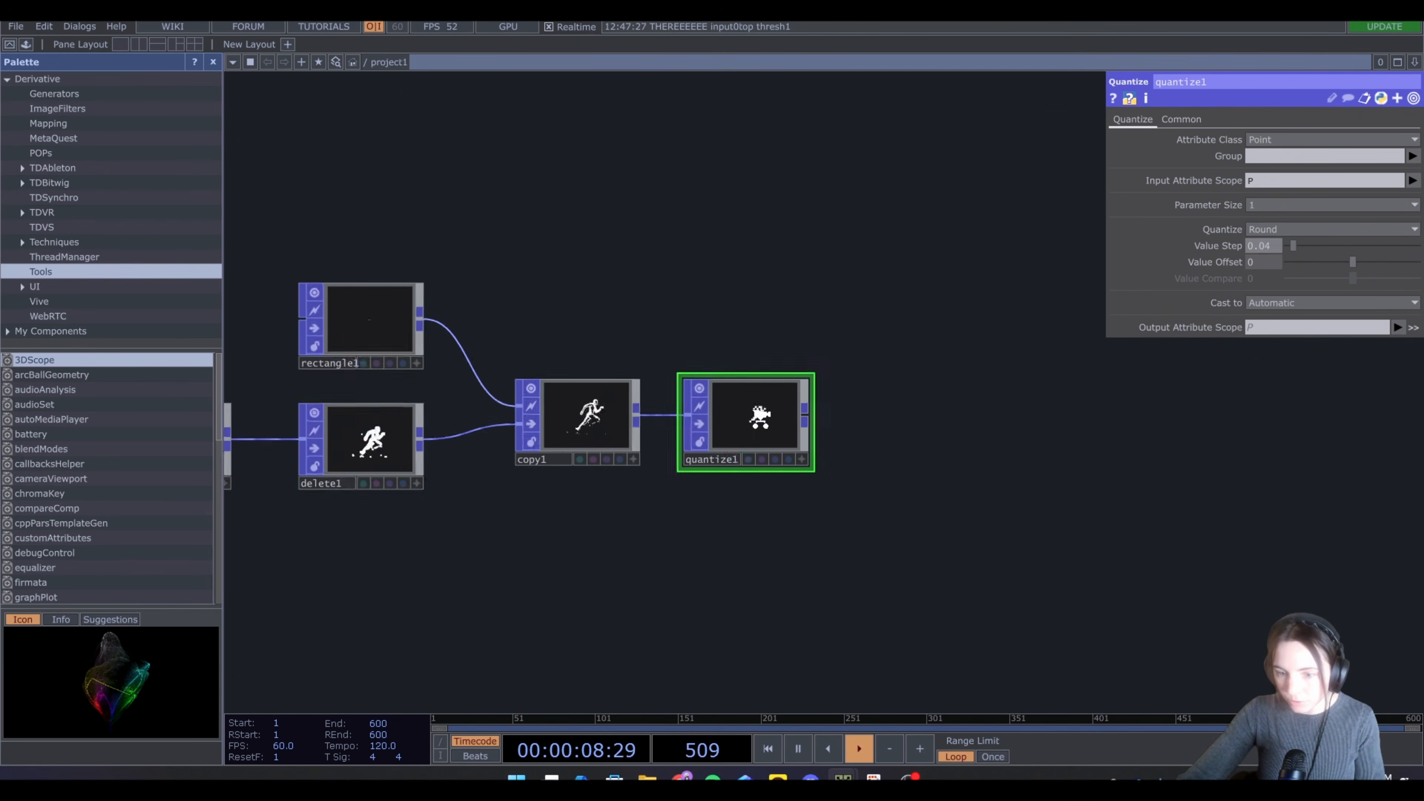
scroll(761, 422, "up", 5)
left_click_drag(1292, 243, 1291, 254)
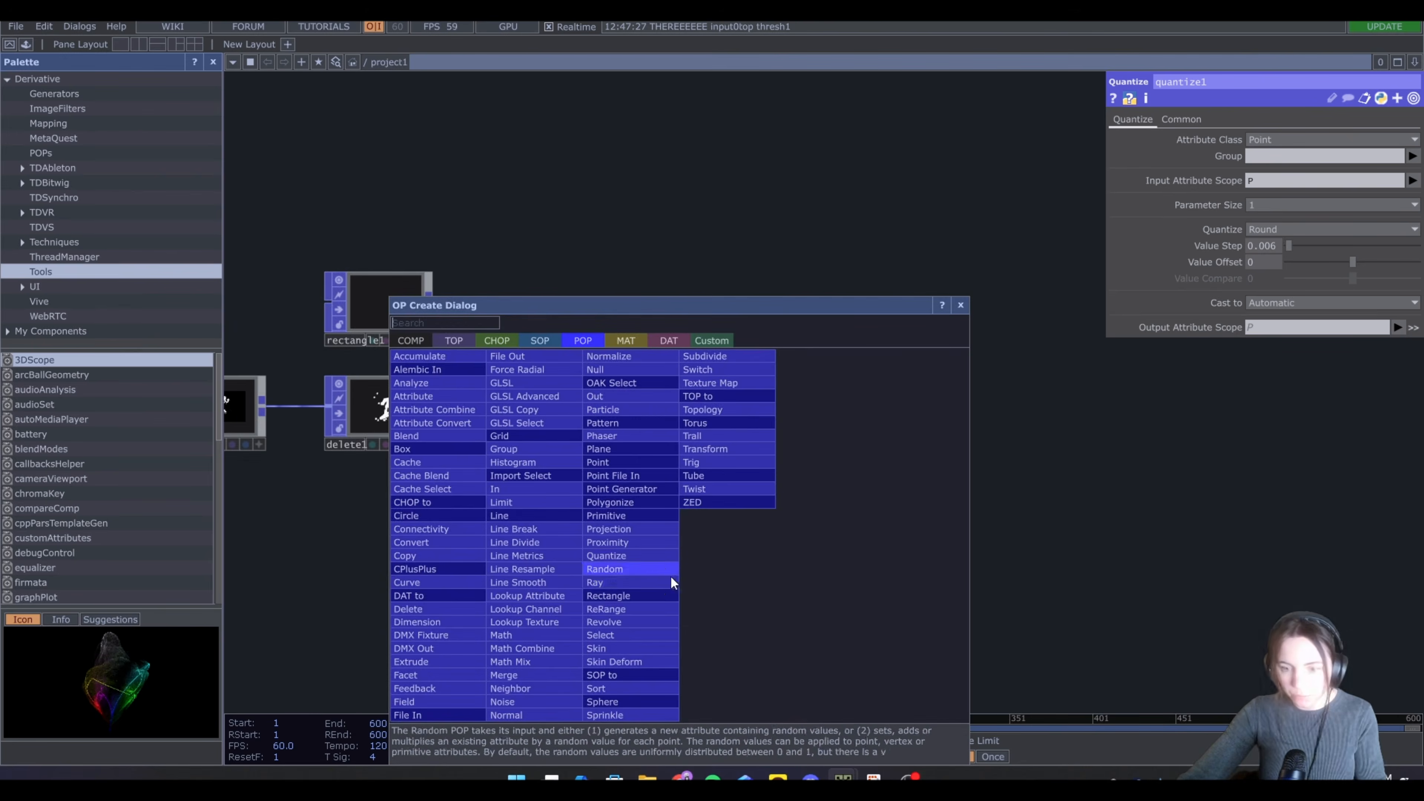
Add a Pattern CHOP and set its length to 600
key("Tab")
type("pa")
left_click(497, 341)
left_click(809, 355)
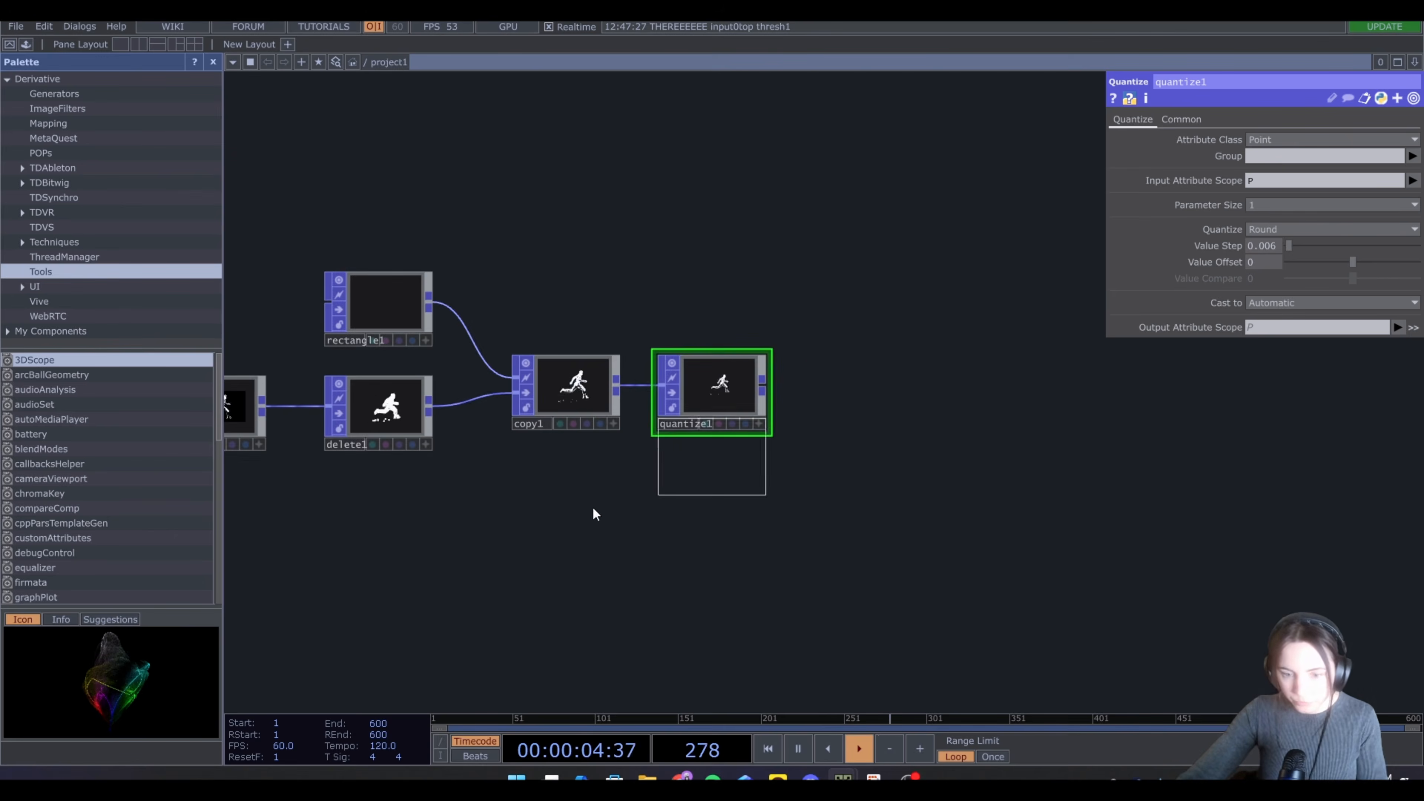
left_click(554, 557)
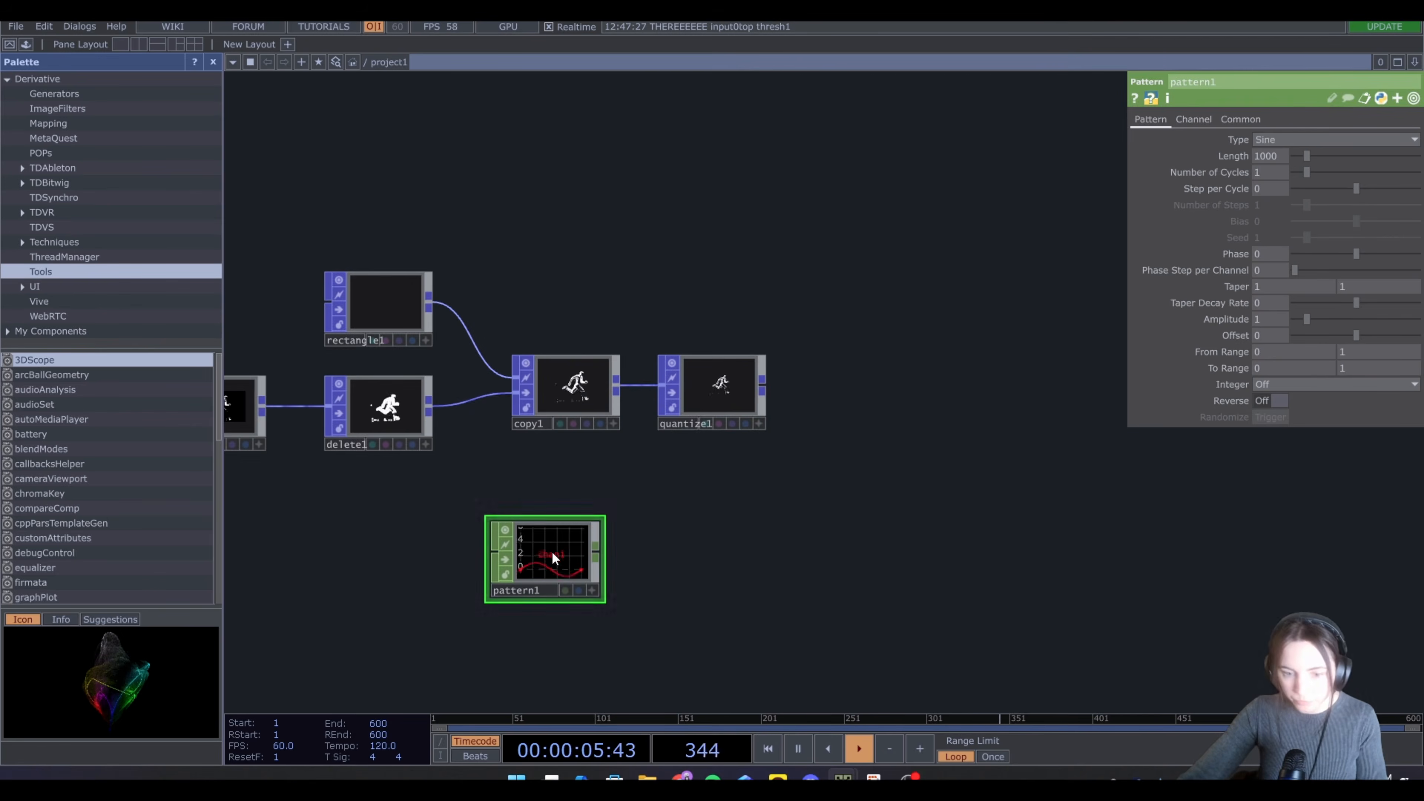
left_click(1281, 159)
type("6")
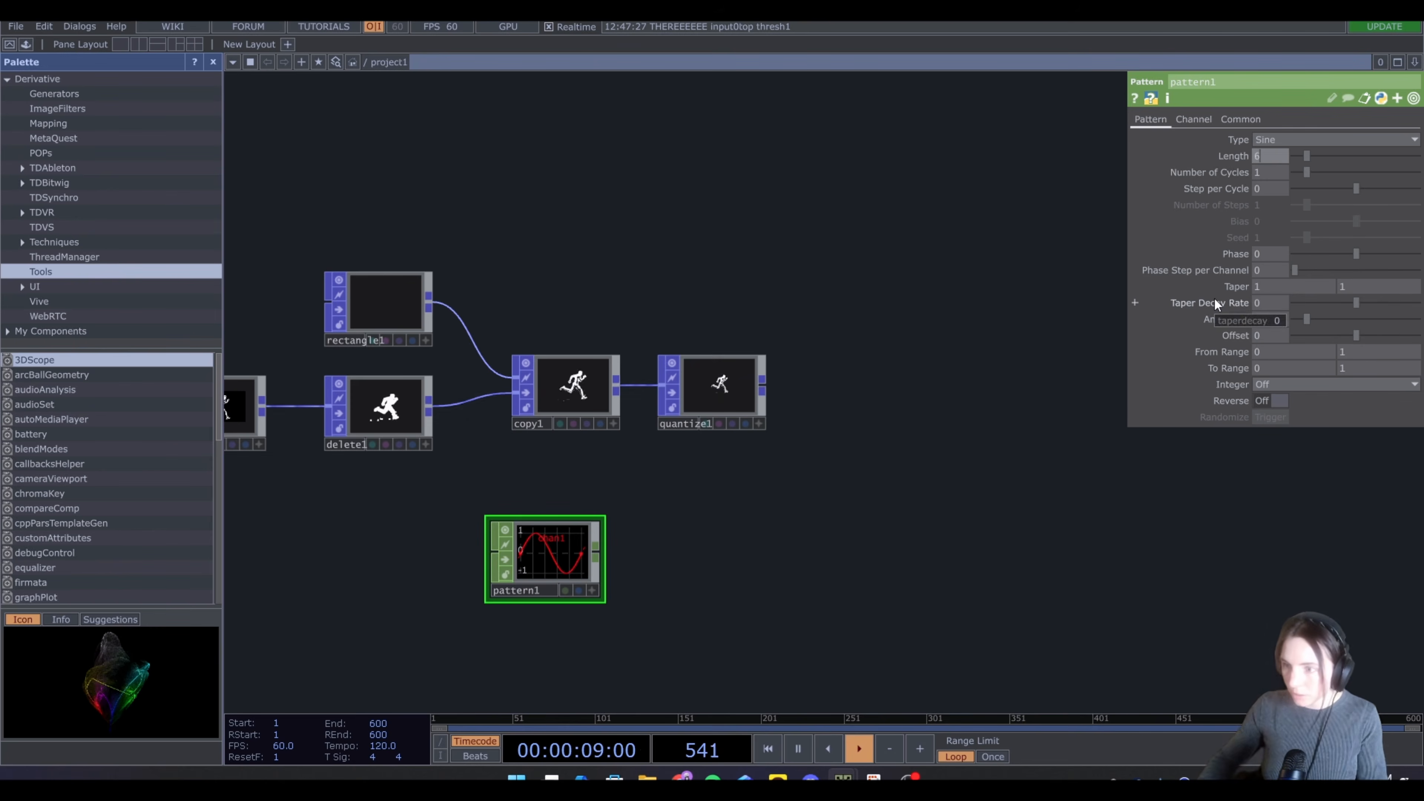
type("00")
key("Return")
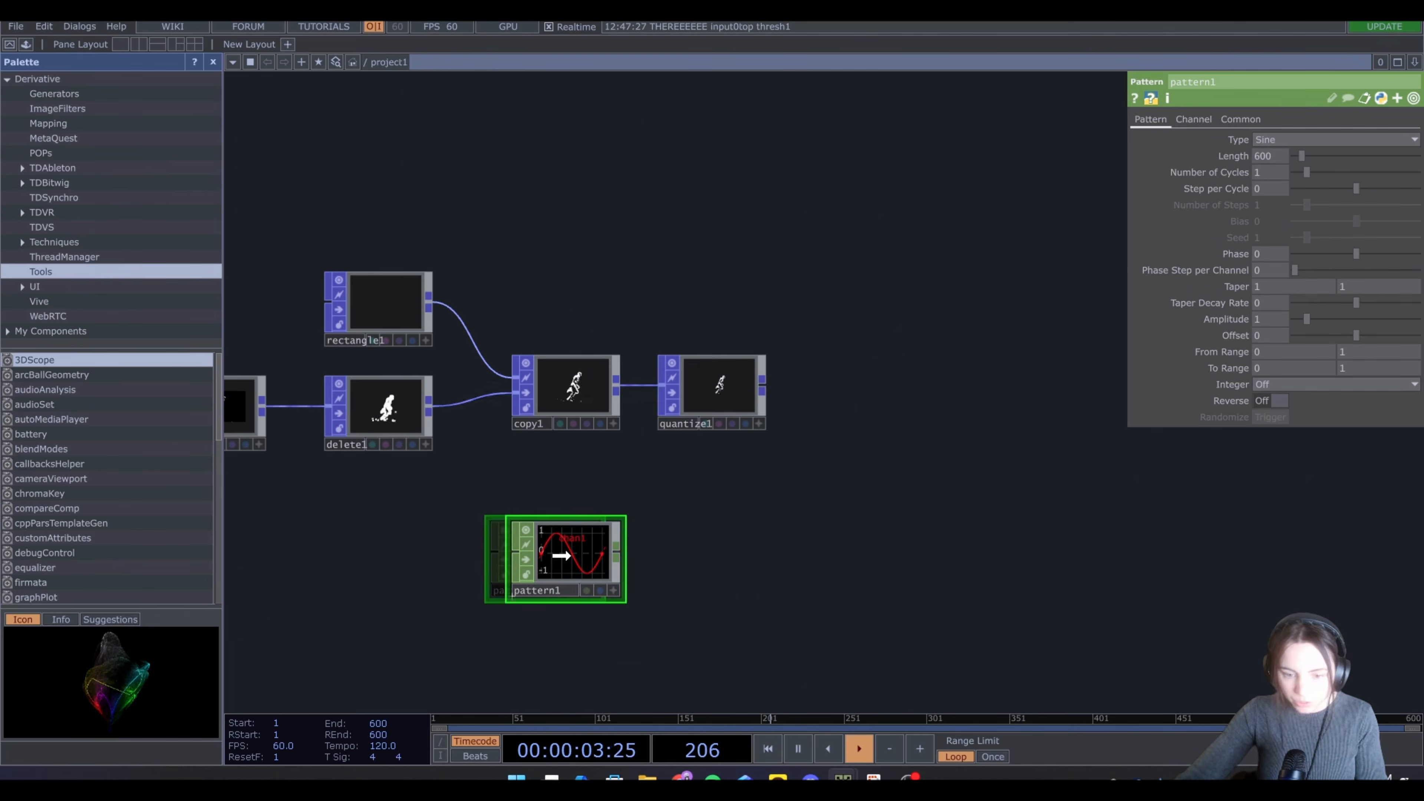
Set the pattern's phase to 0.25
left_click_drag(546, 564, 566, 563)
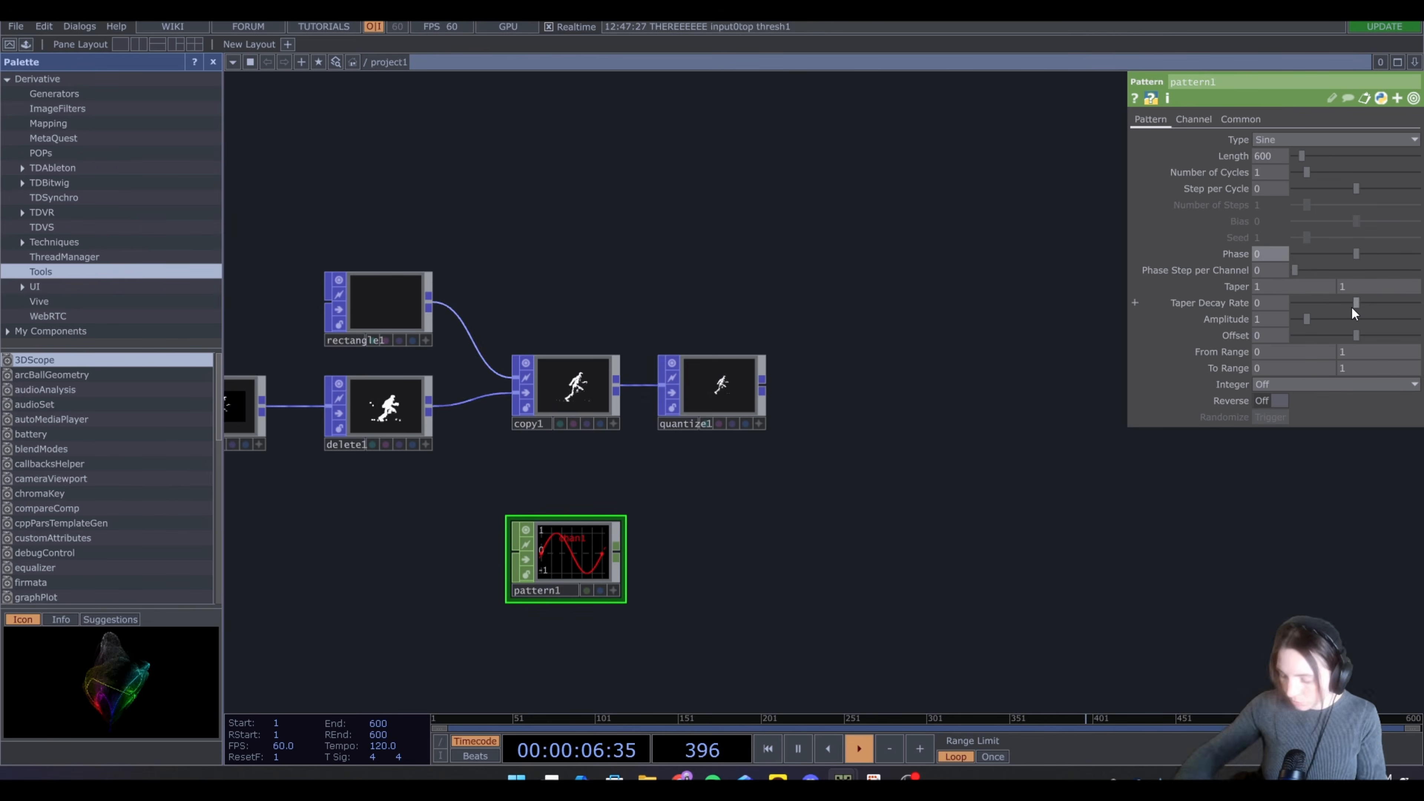
type(".25")
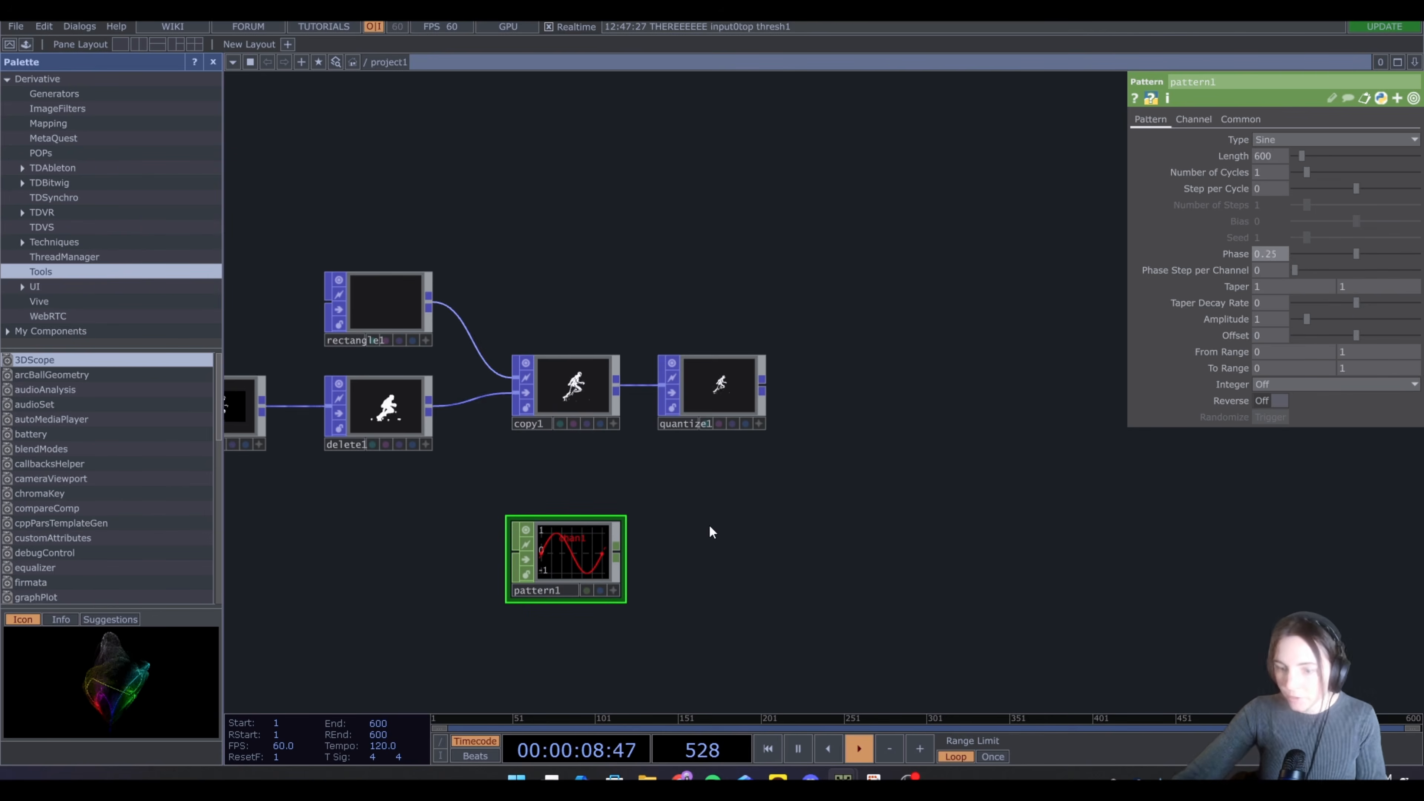
key("Return")
Append a Time Slice CHOP after the Pattern CHOP
scroll(617, 556, "up", 5)
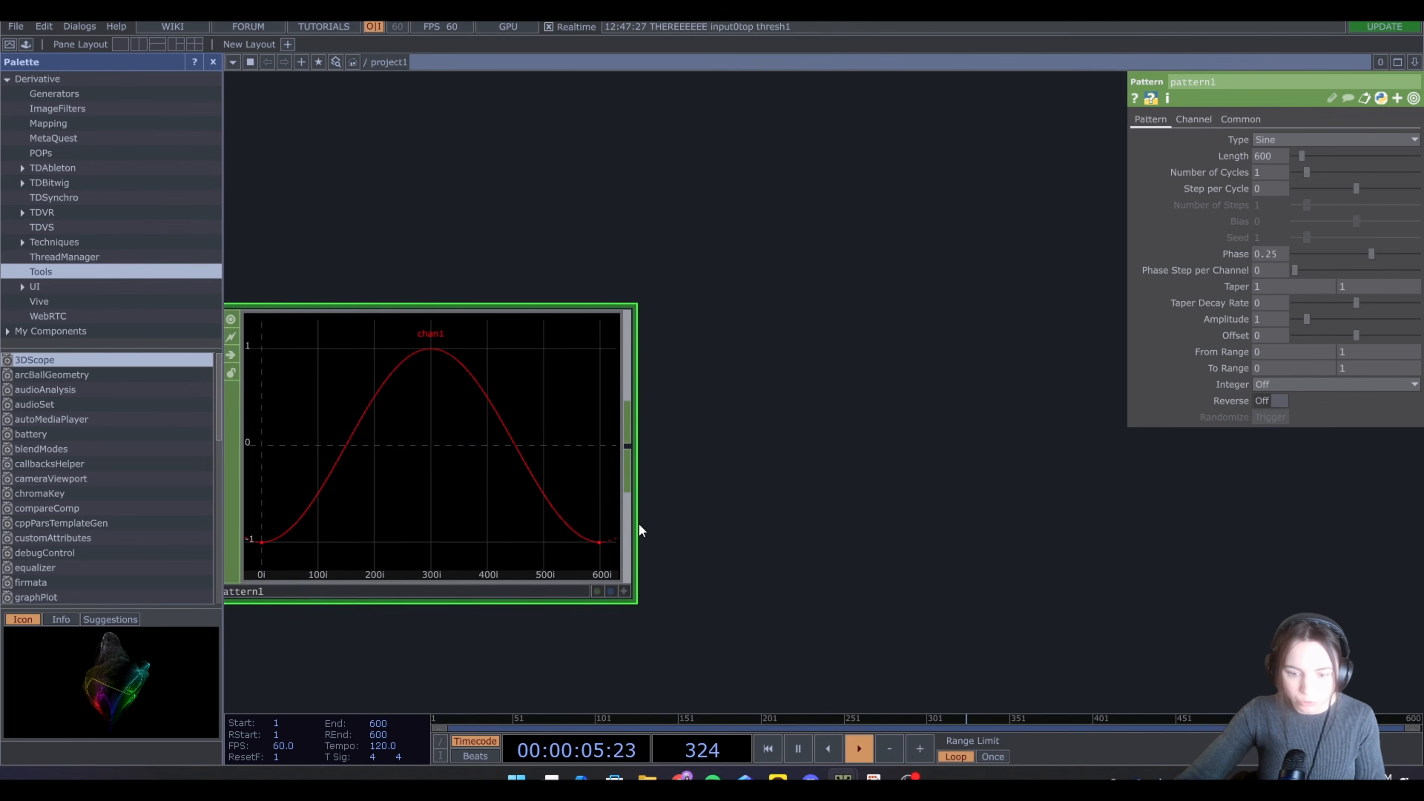
scroll(641, 530, "down", 5)
key("Tab")
type("ti")
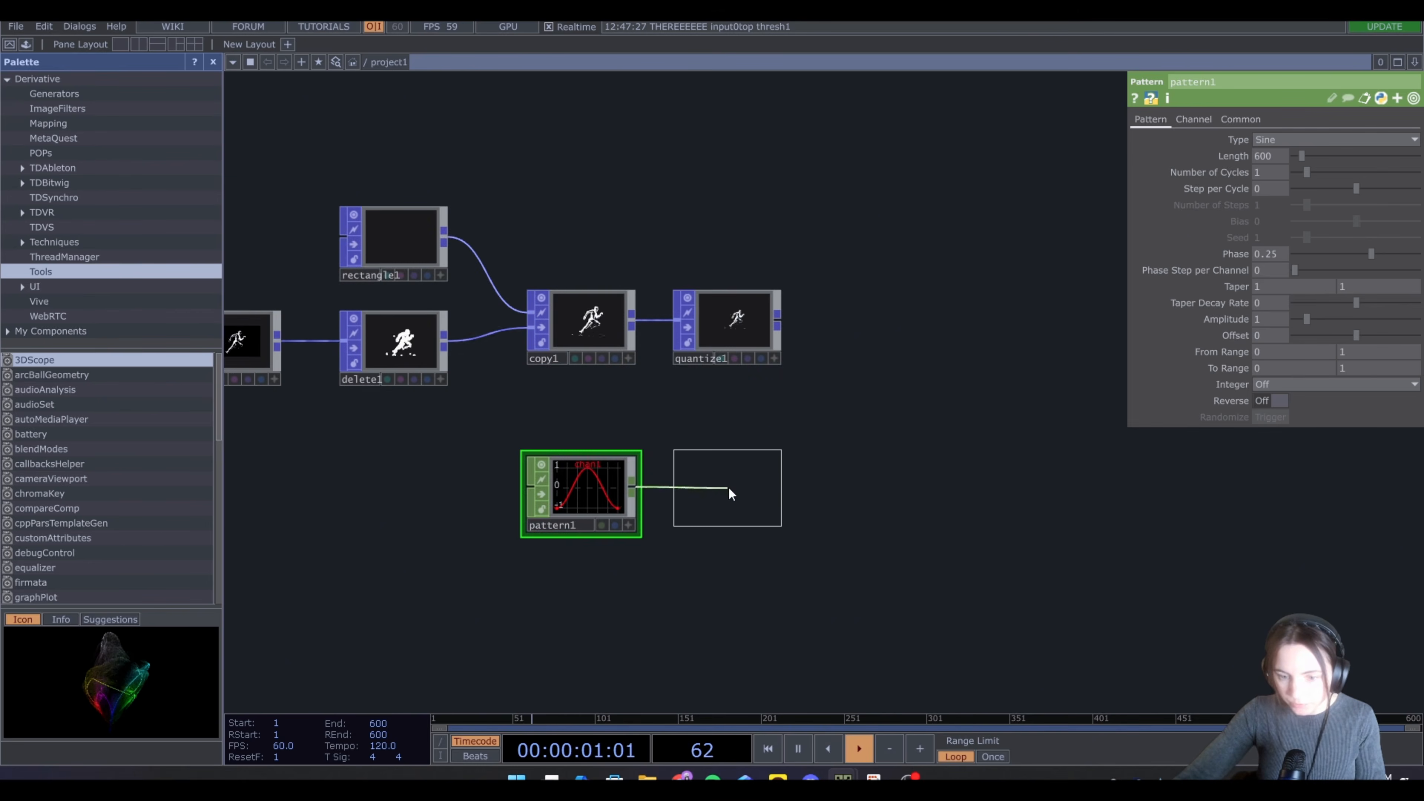
left_click(727, 487)
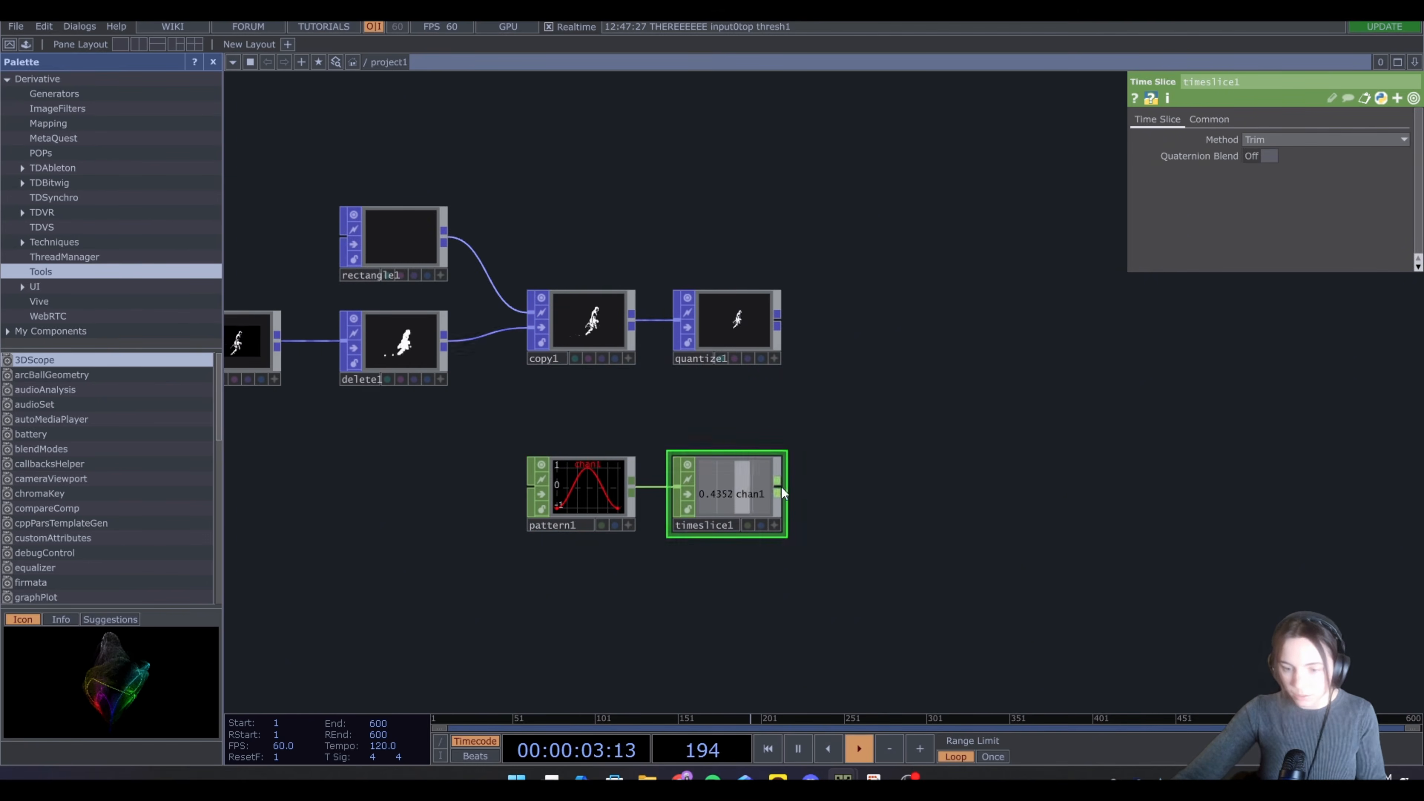
Append a Math CHOP after the Time Slice and set its To Range to 0.01 and 0.09
left_click(782, 493)
type("ma")
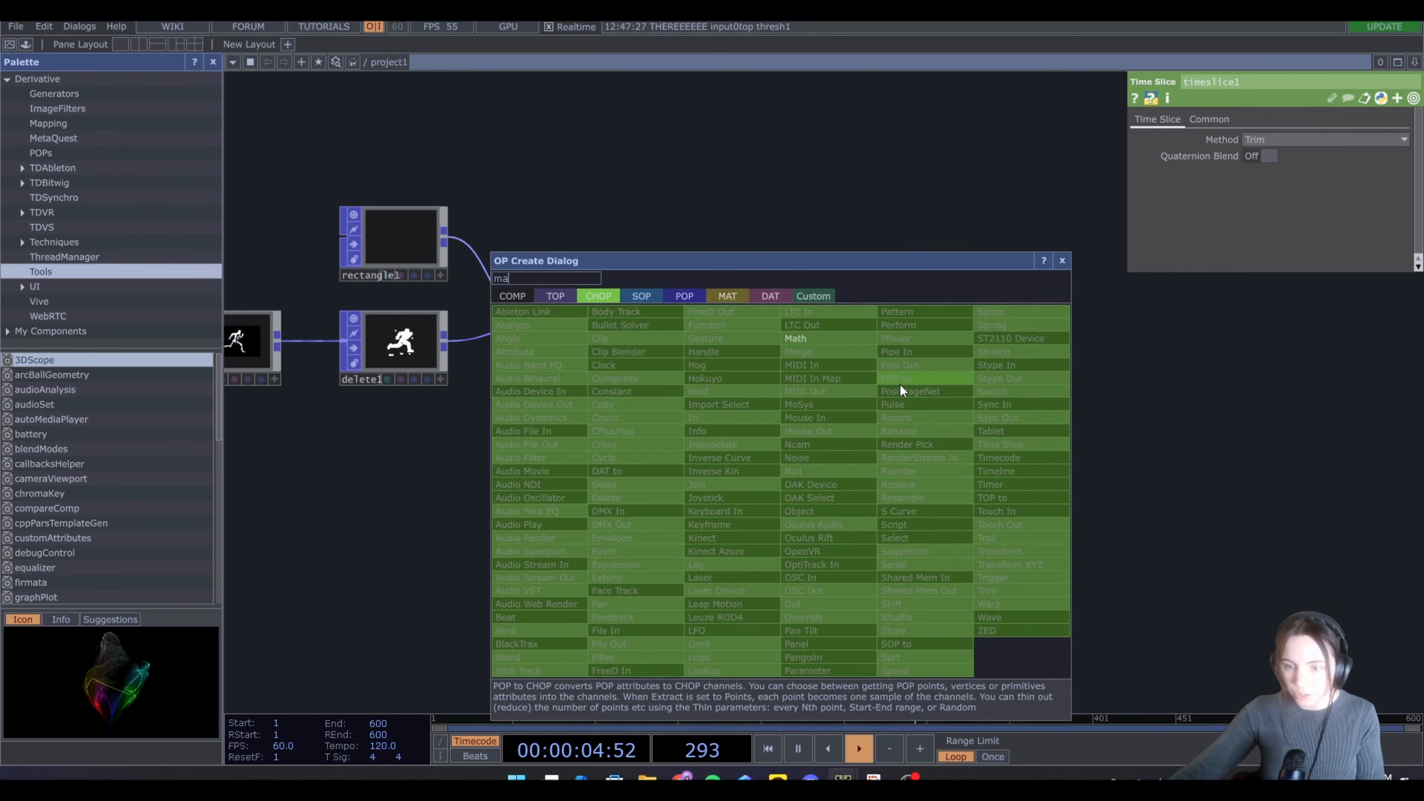
left_click(840, 338)
left_click(862, 490)
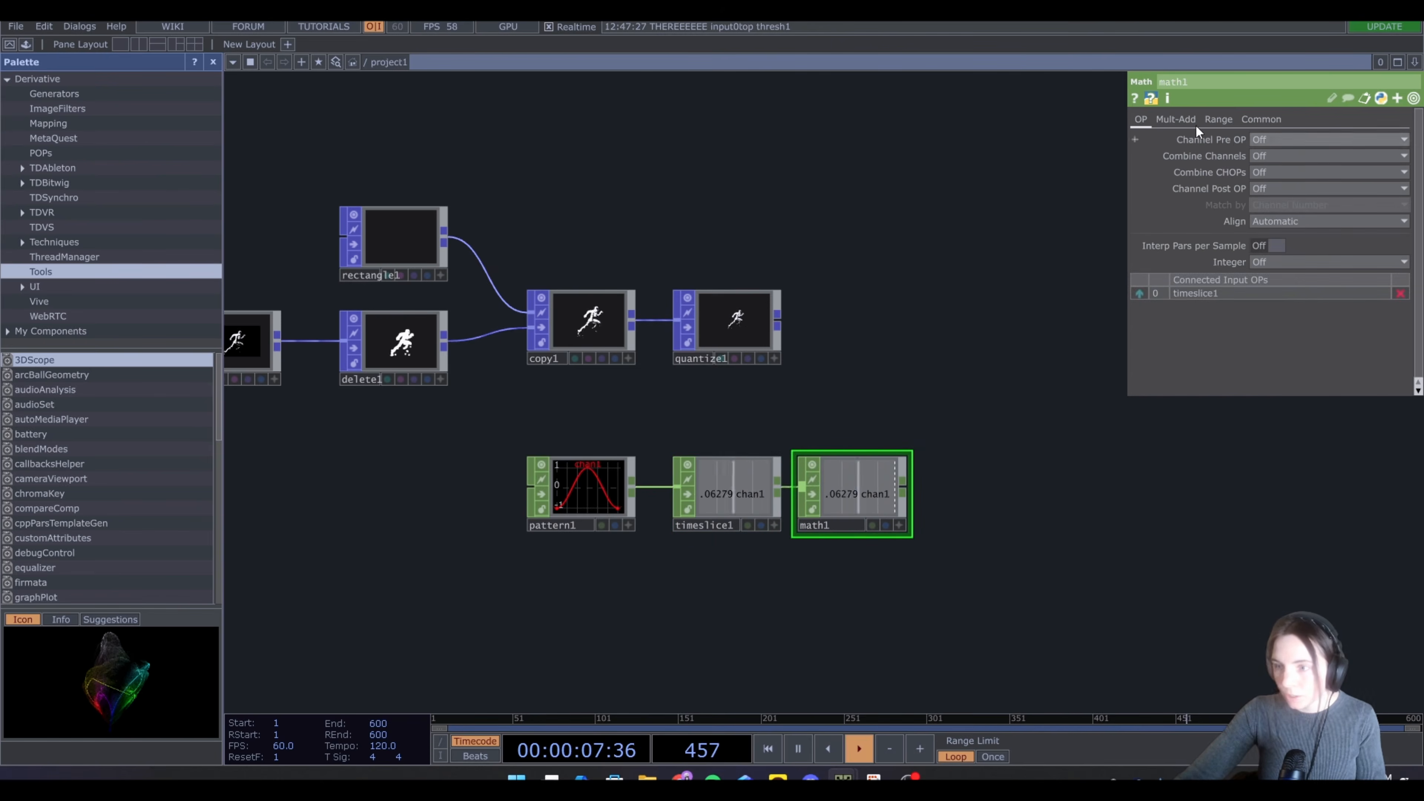
left_click(1206, 124)
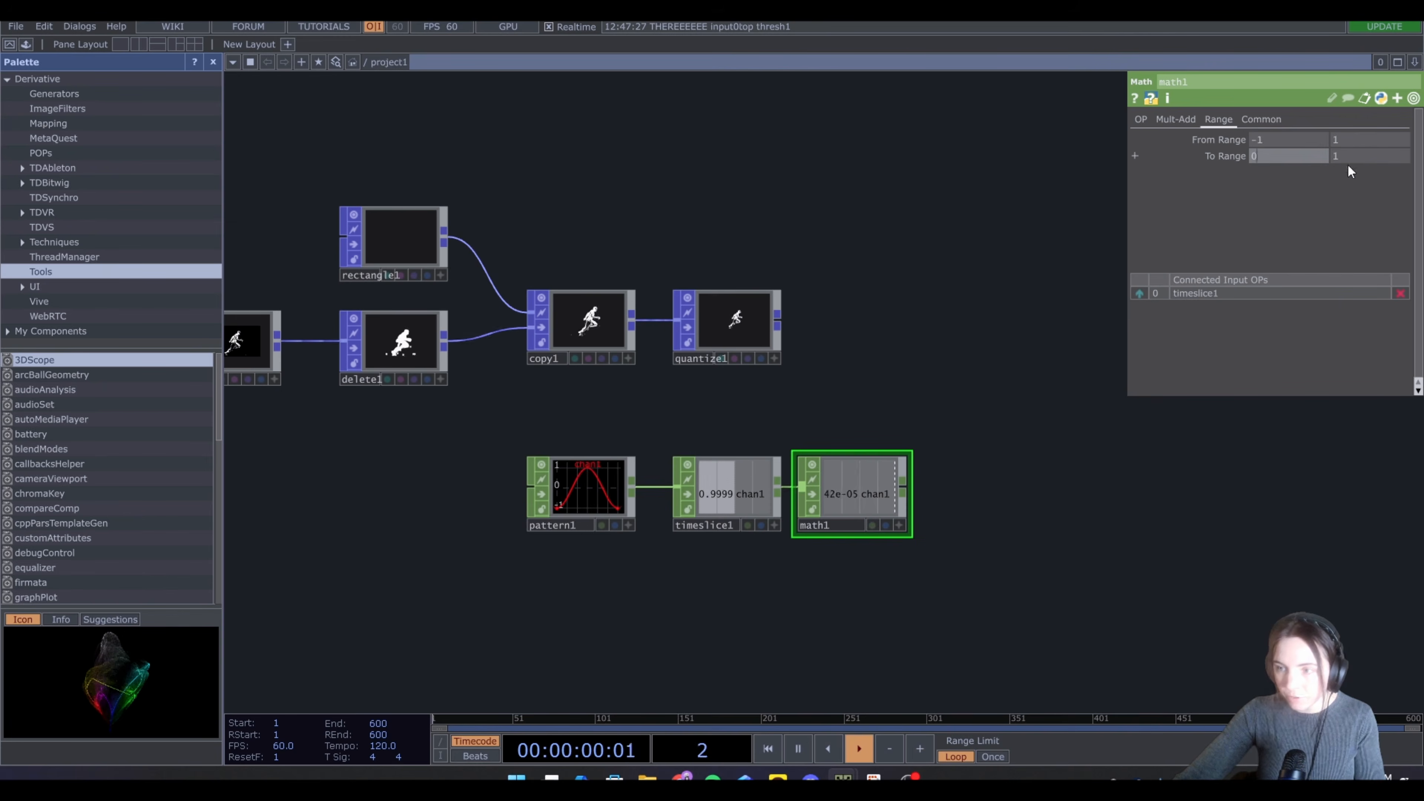
type(".01")
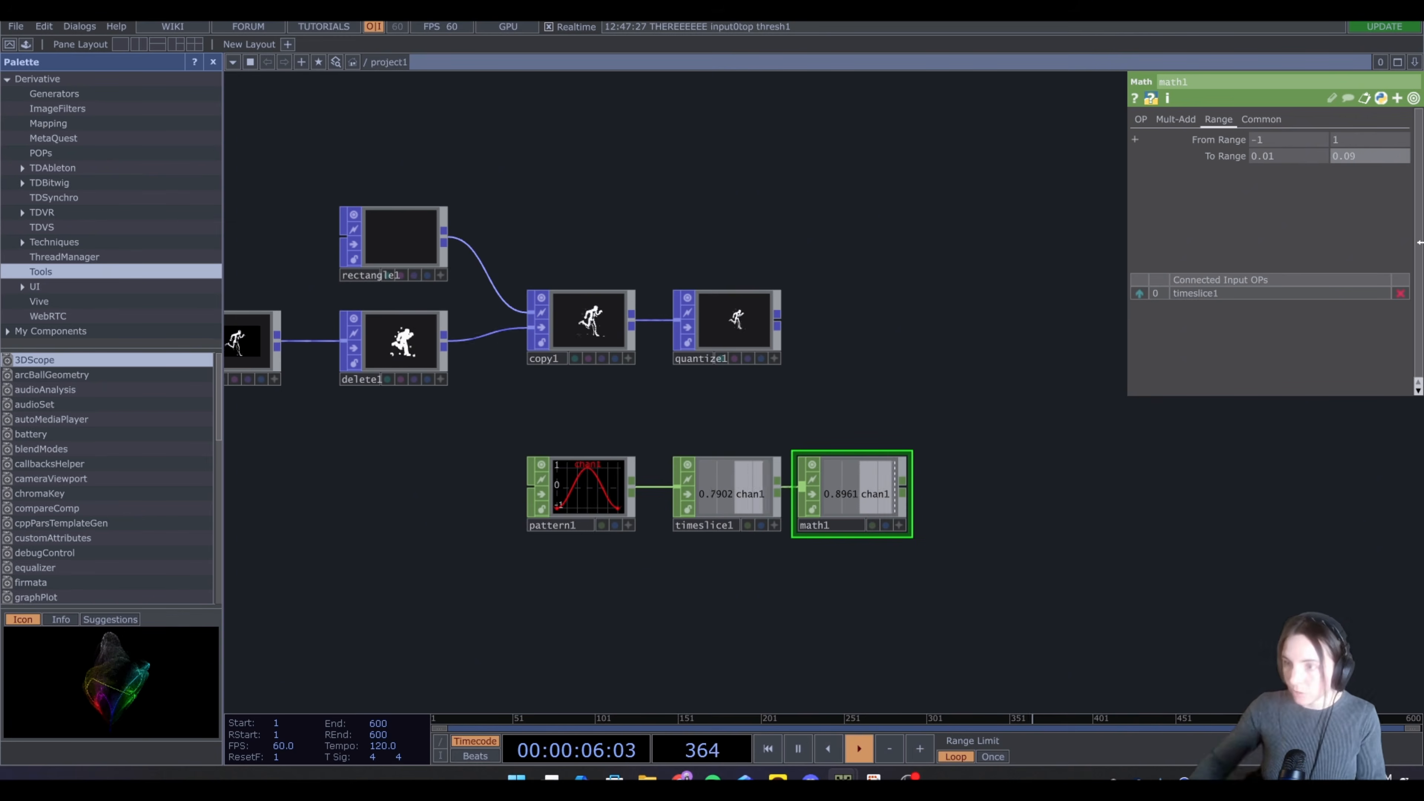
key("Return")
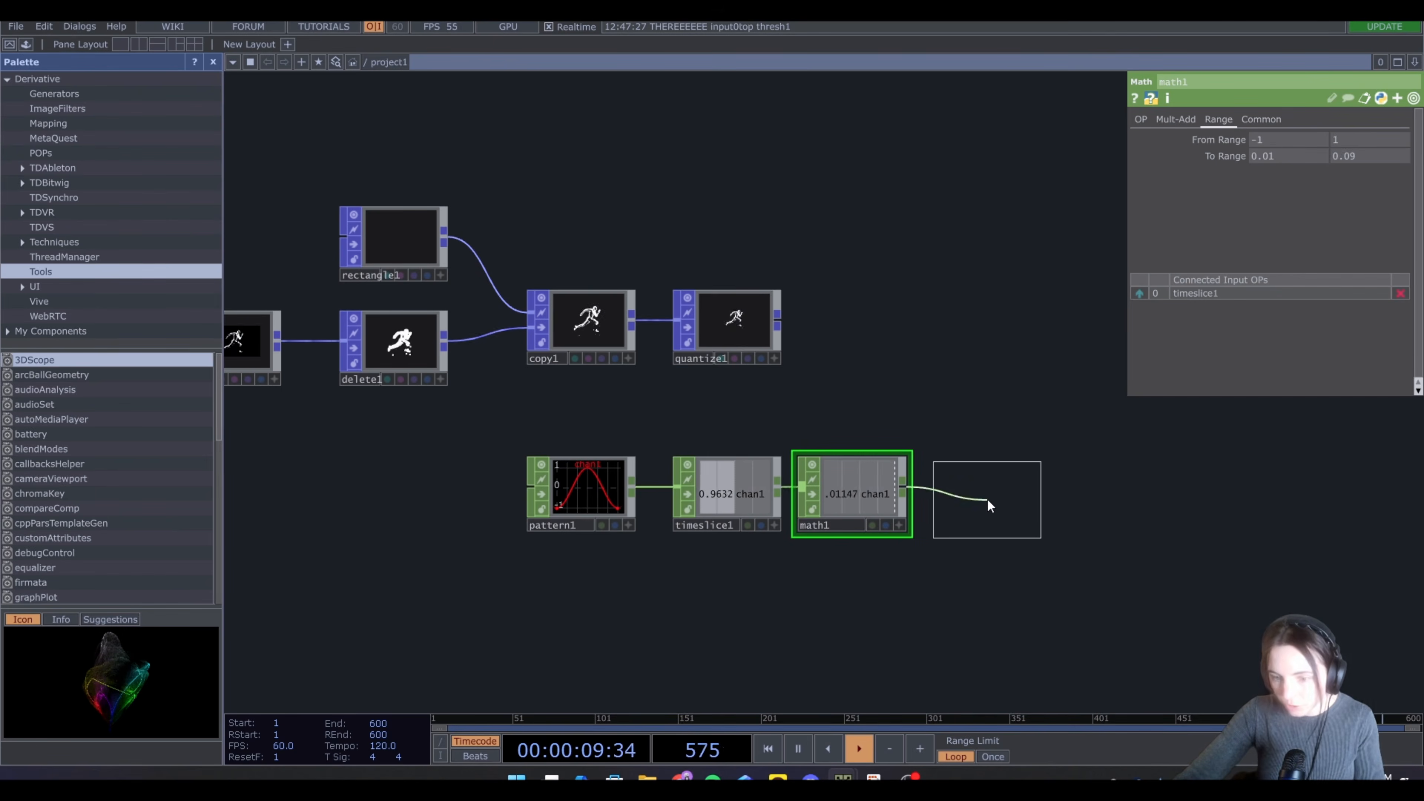
Append a Null CHOP after the Math CHOP and link its channel to the Quantize POP's value step
left_click(986, 498)
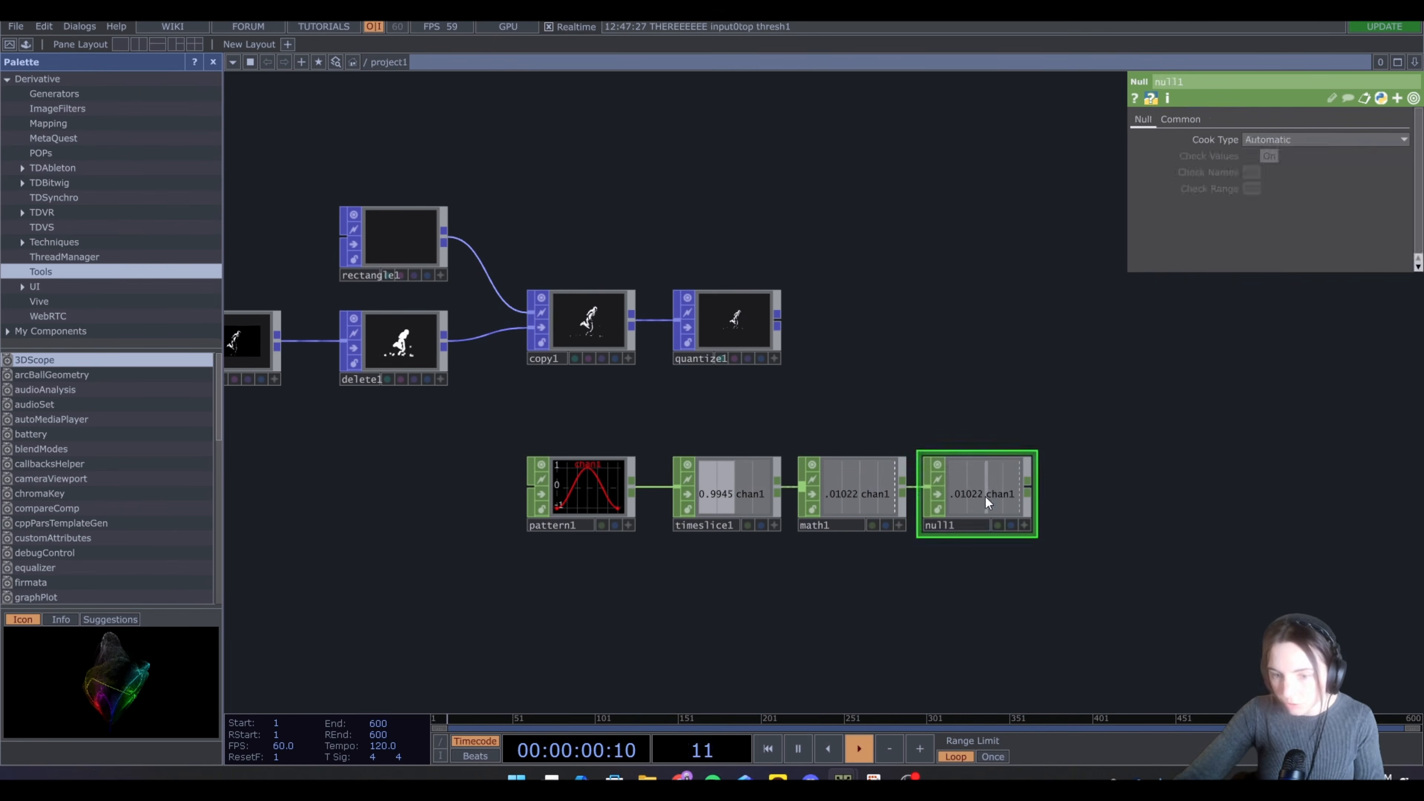
left_click(729, 323)
left_click(1024, 525)
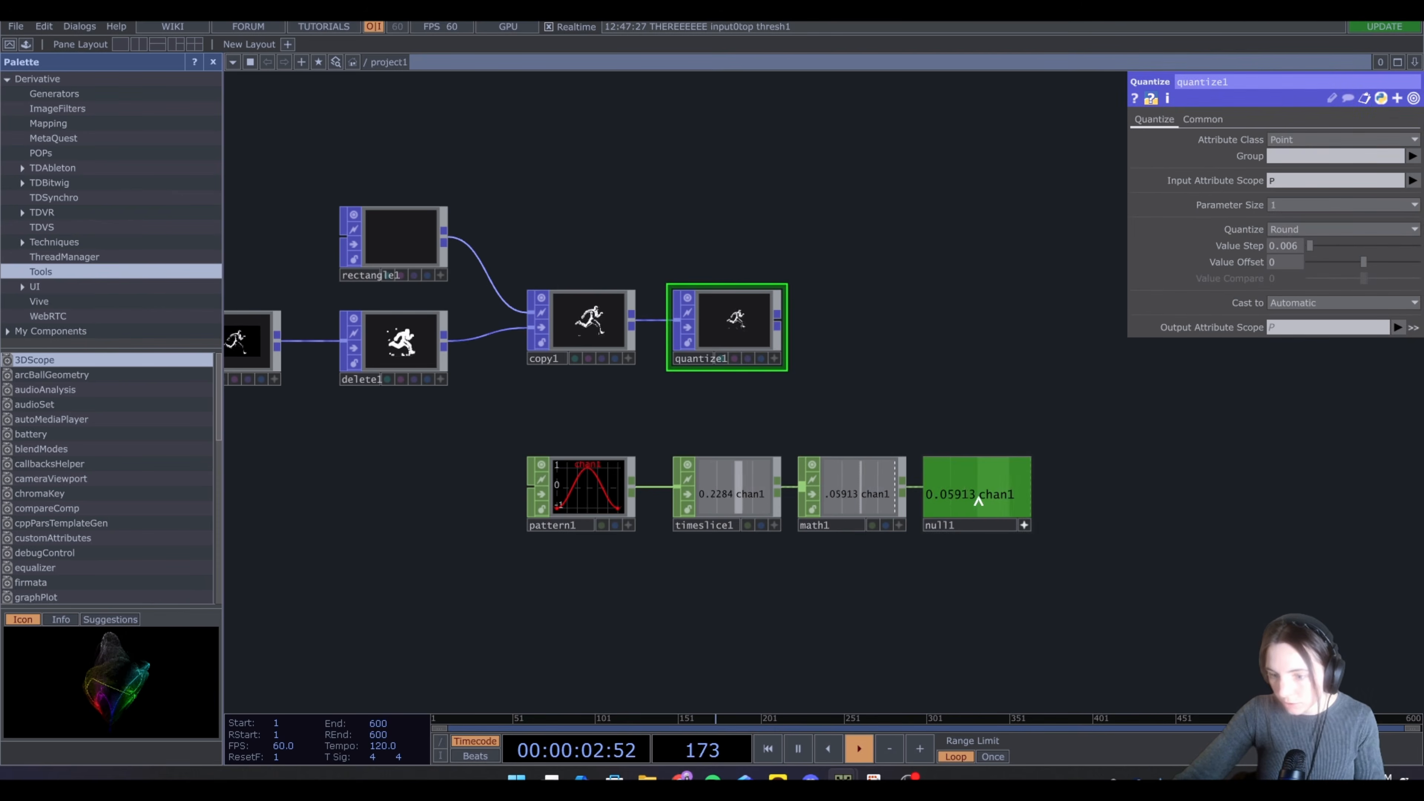
left_click_drag(963, 487, 1272, 250)
left_click(1287, 252)
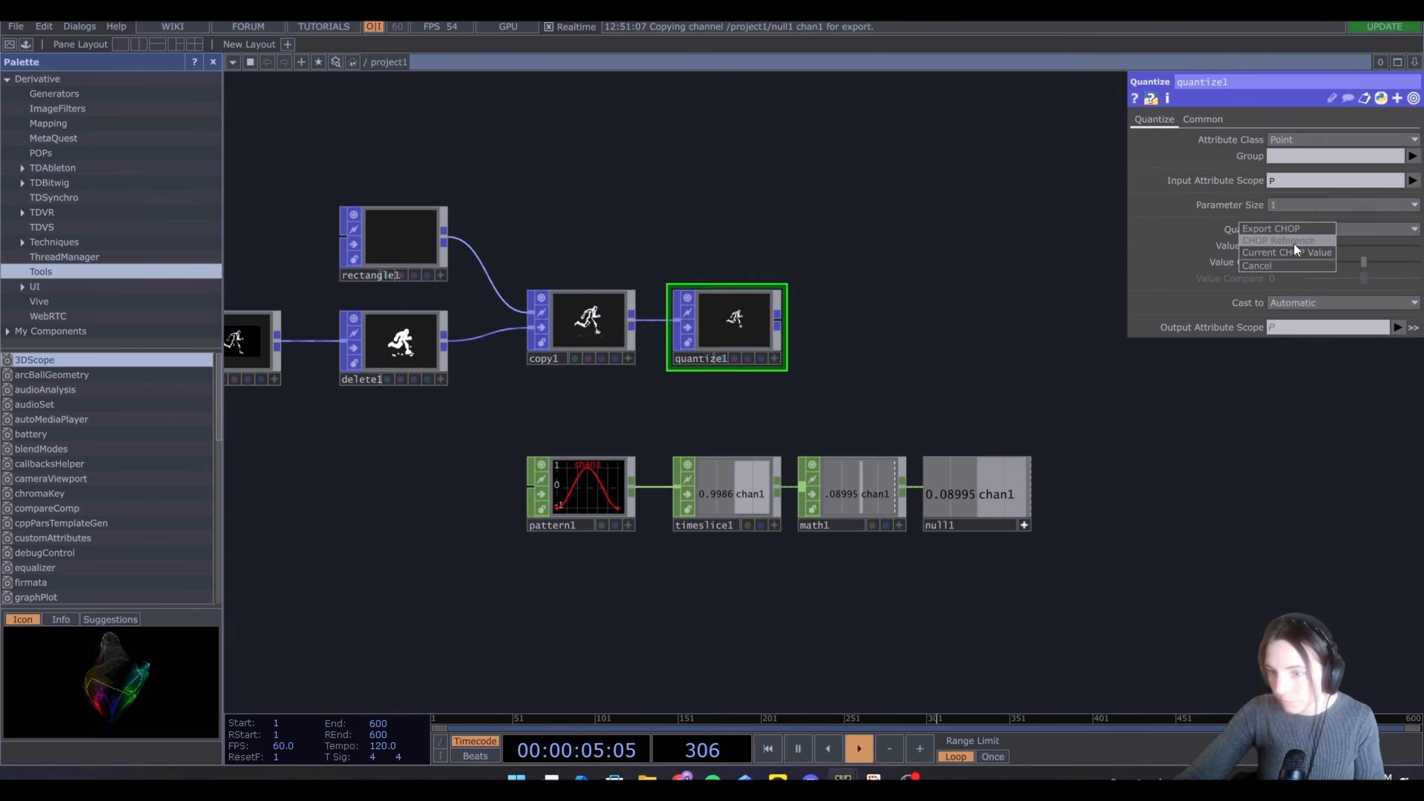
scroll(717, 331, "up", 8)
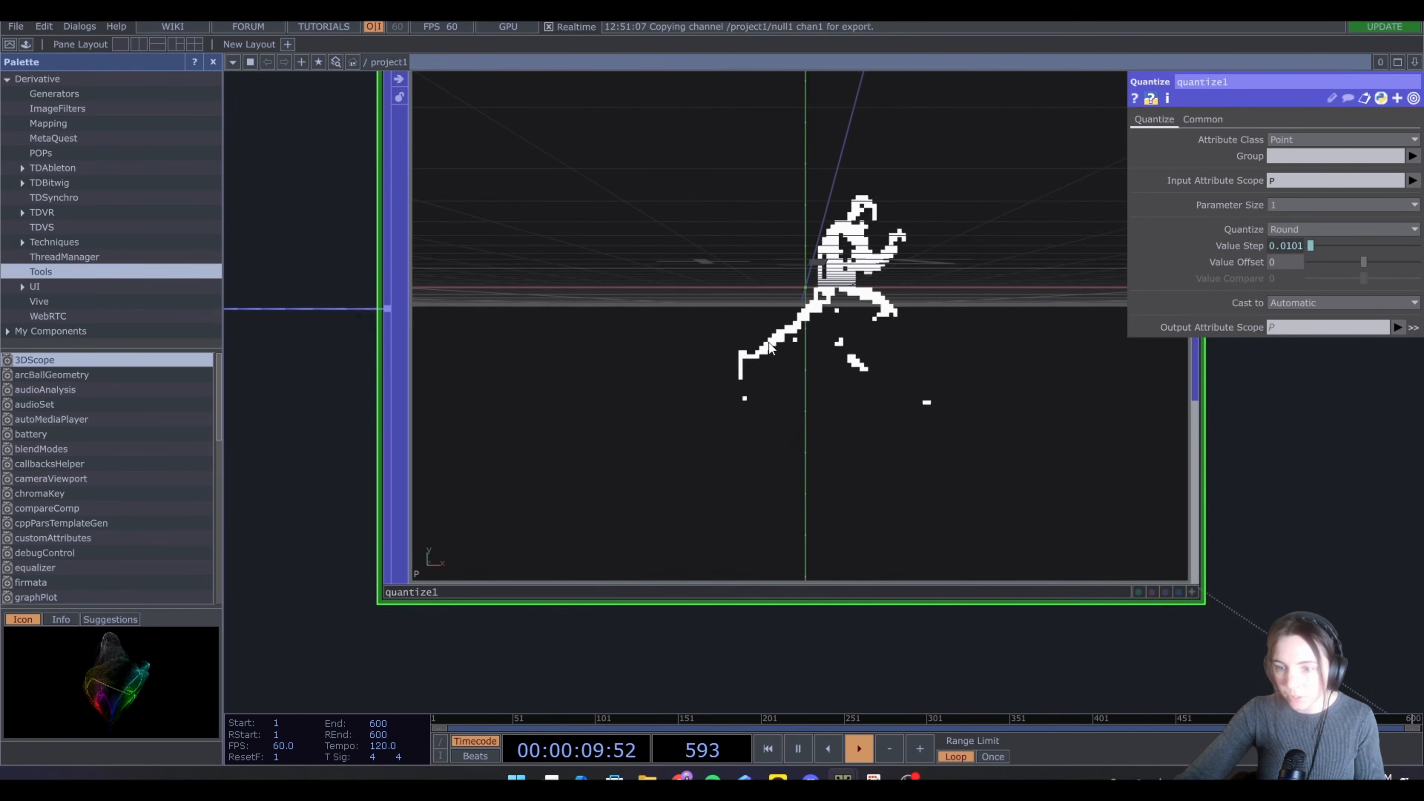
Set the Pattern CHOP's number of cycles to 4
scroll(843, 319, "down", 8)
scroll(822, 325, "down", 4)
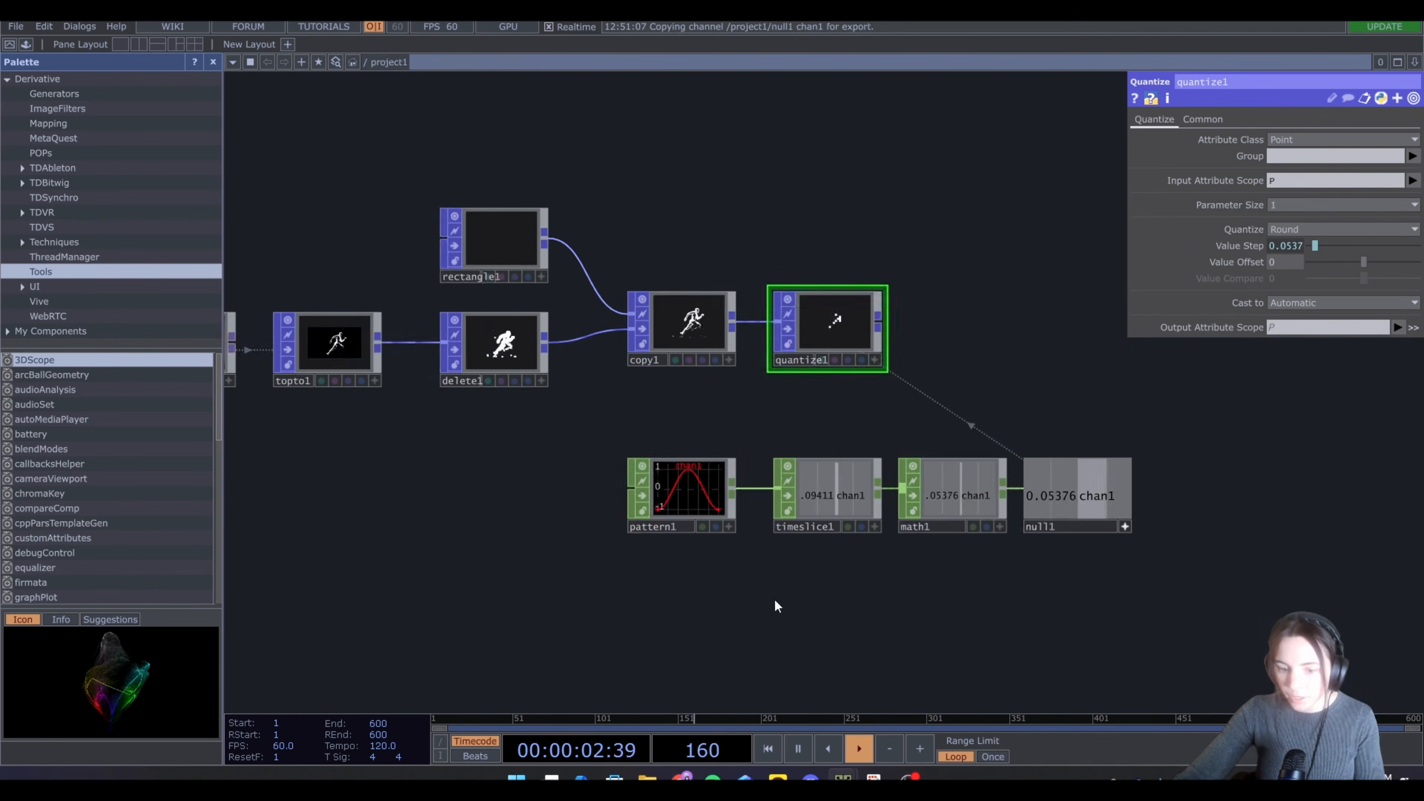
left_click_drag(696, 568, 592, 560)
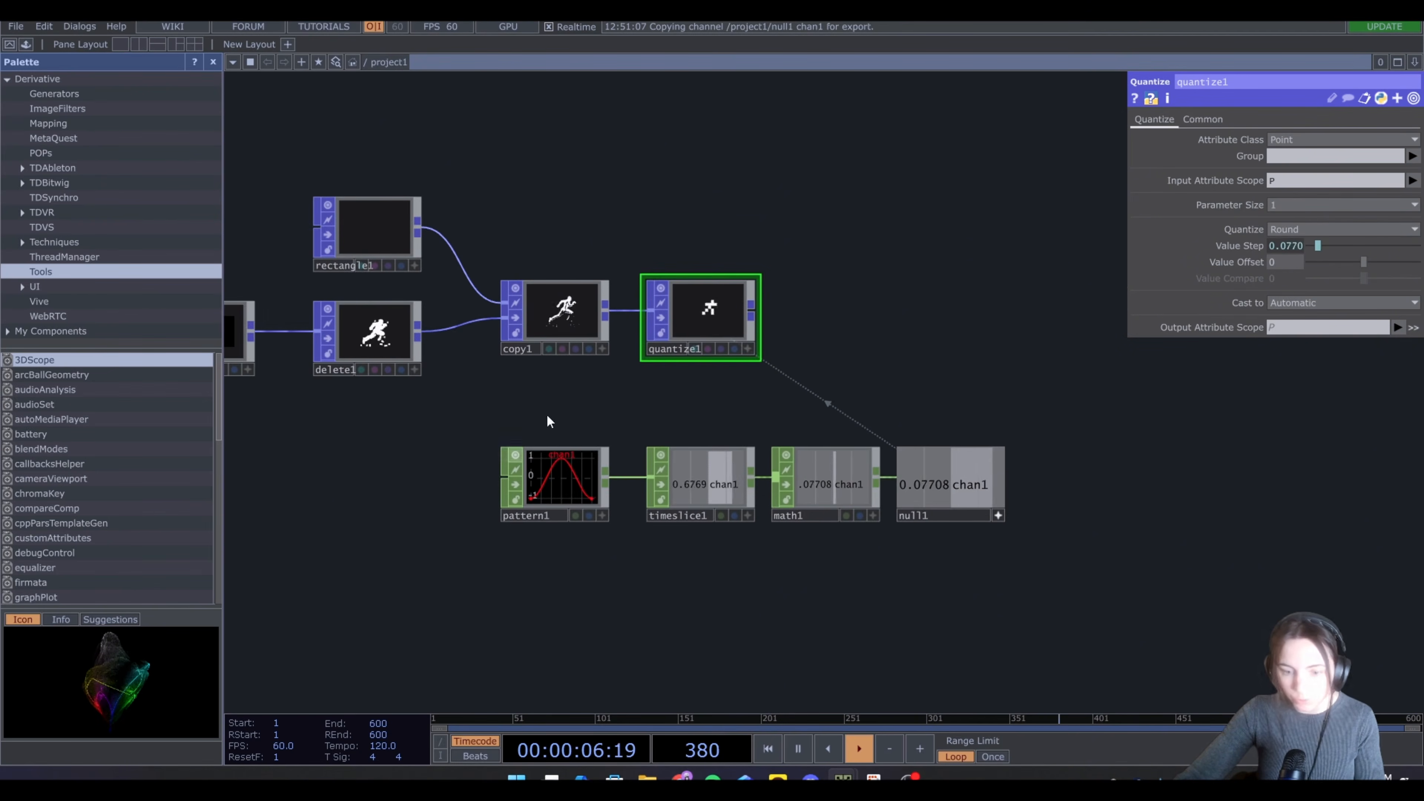
left_click(557, 476)
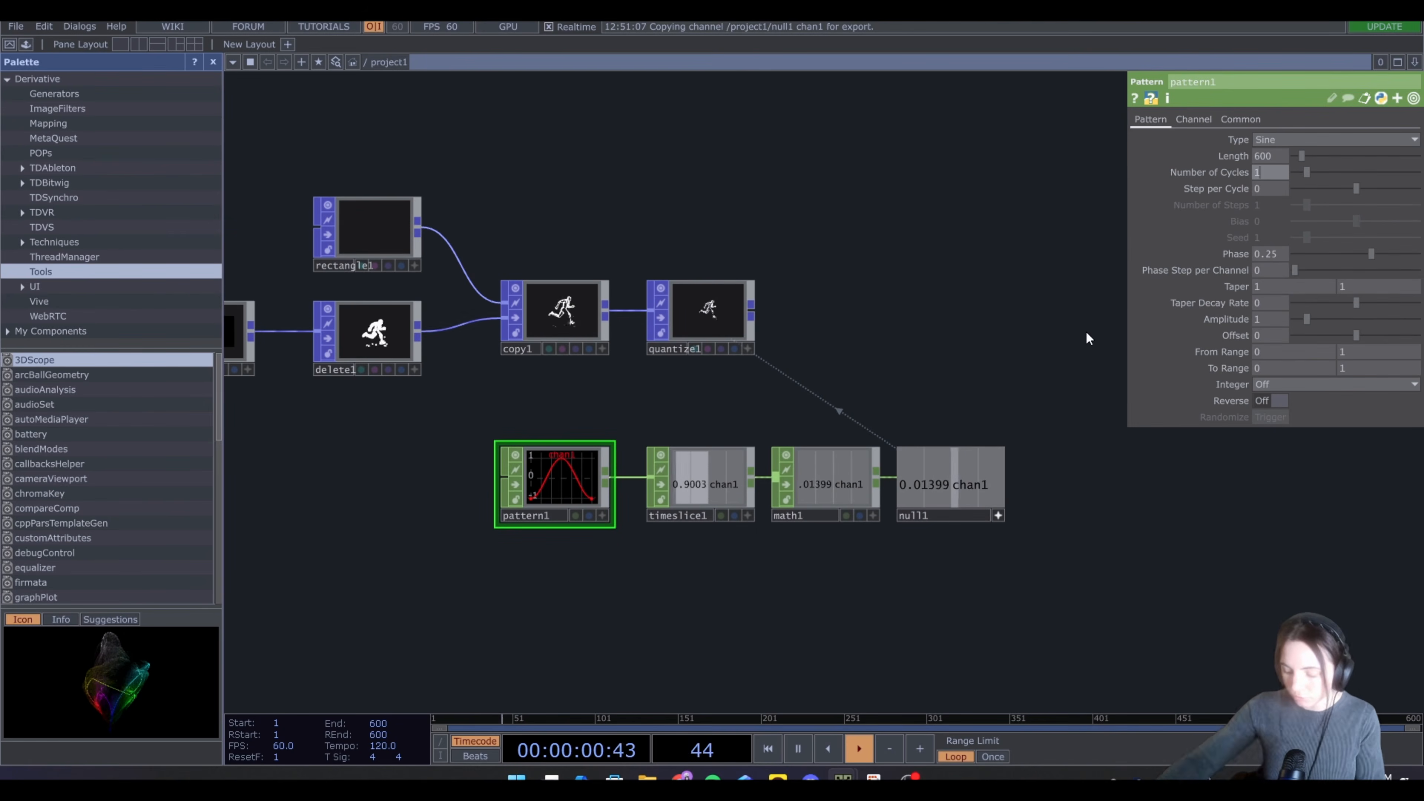
type("4")
key("Return")
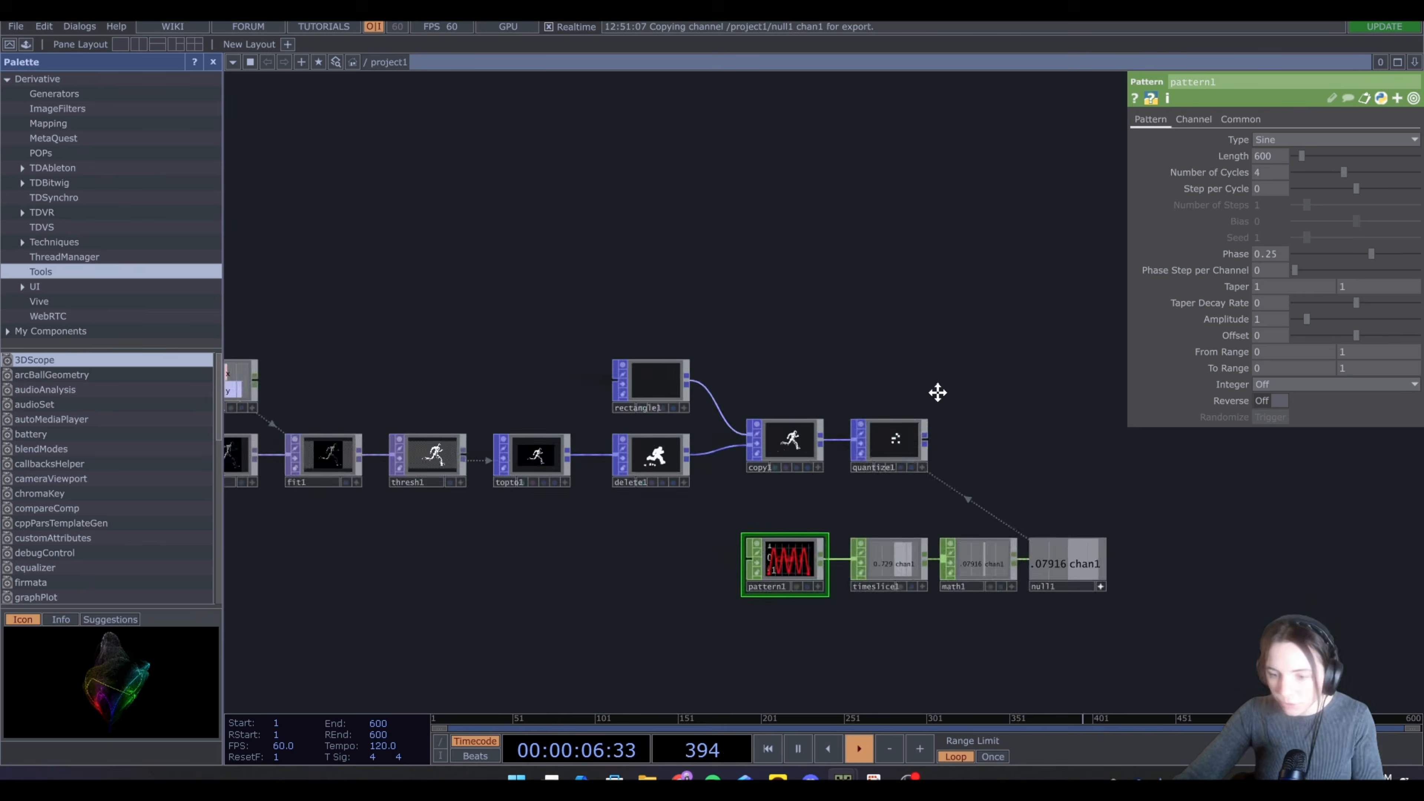
Add a Geometry COMP fed by the Quantize POP
left_click_drag(937, 394, 777, 450)
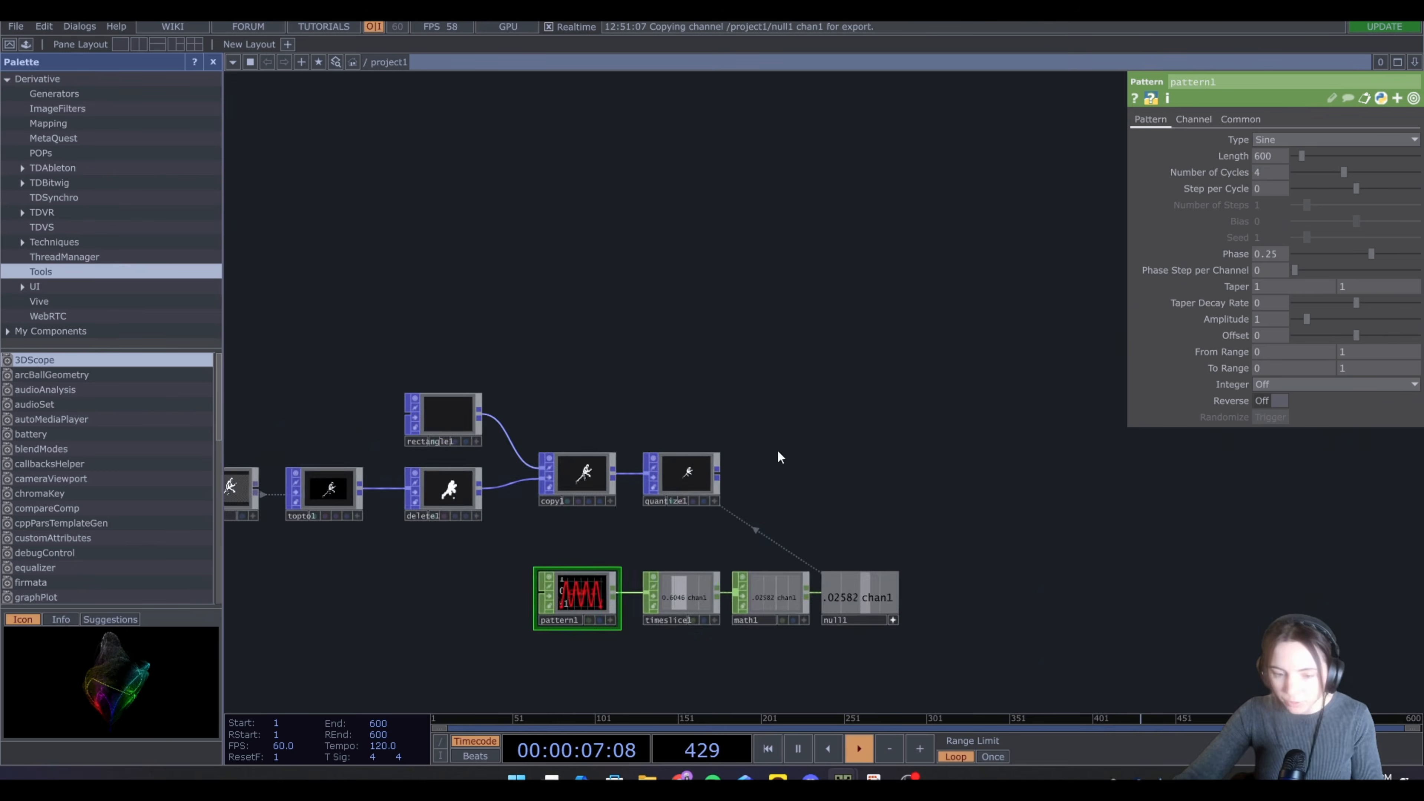
key("Tab")
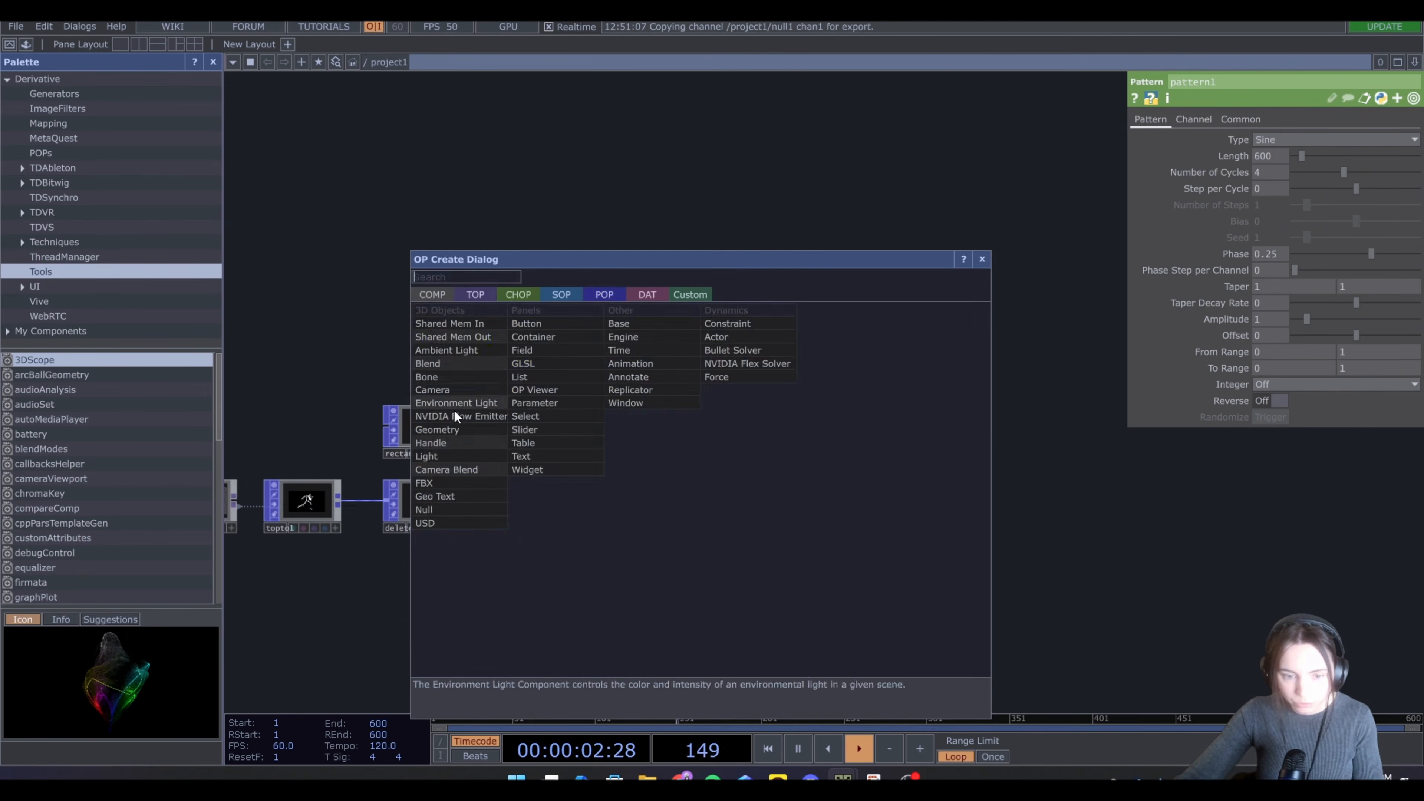
left_click(448, 429)
left_click(806, 483)
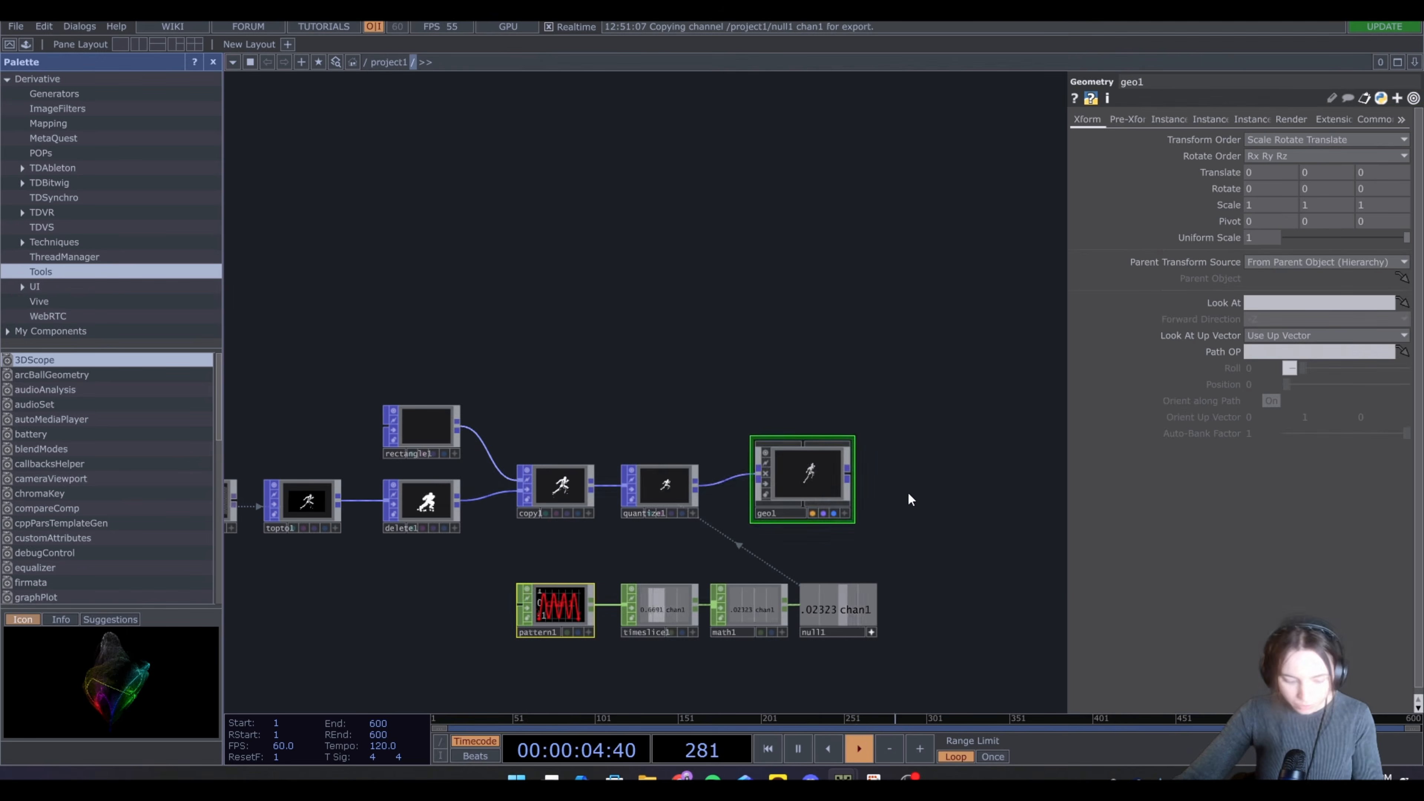
Add a Camera COMP and a Light COMP above the geometry
key("Tab")
left_click(659, 391)
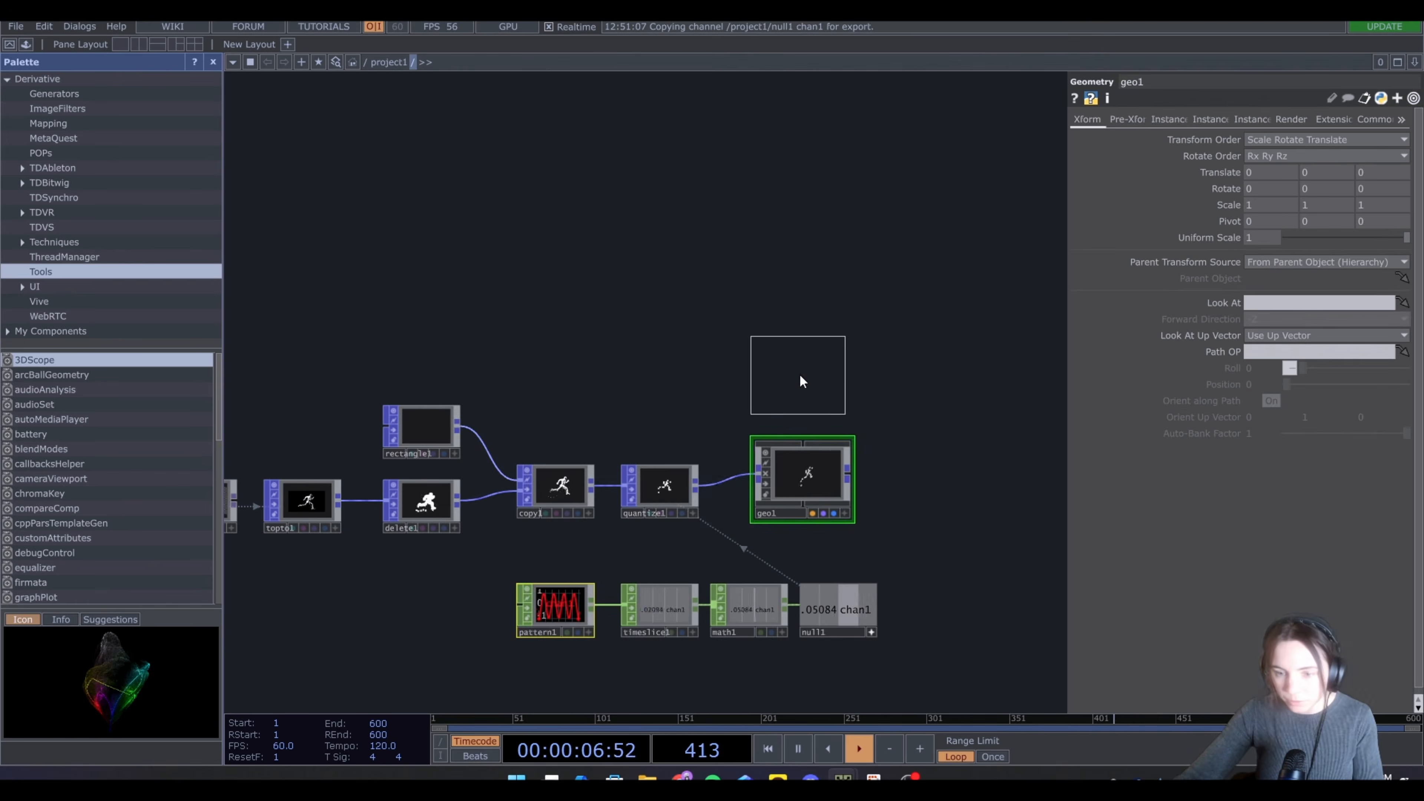
left_click(800, 381)
key("Tab")
left_click(661, 374)
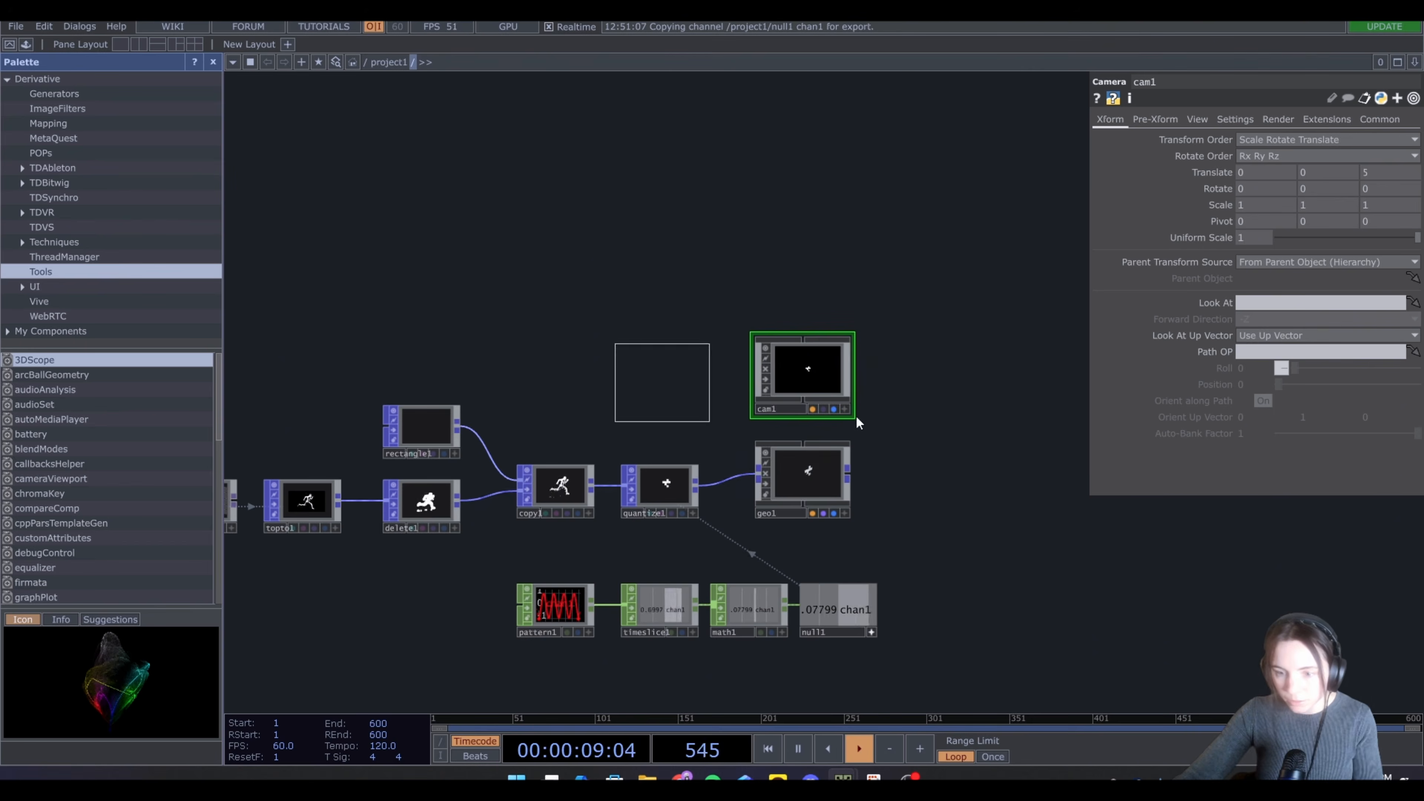
left_click(926, 382)
Add a Render TOP after the geometry, using the camera and light
key("Tab")
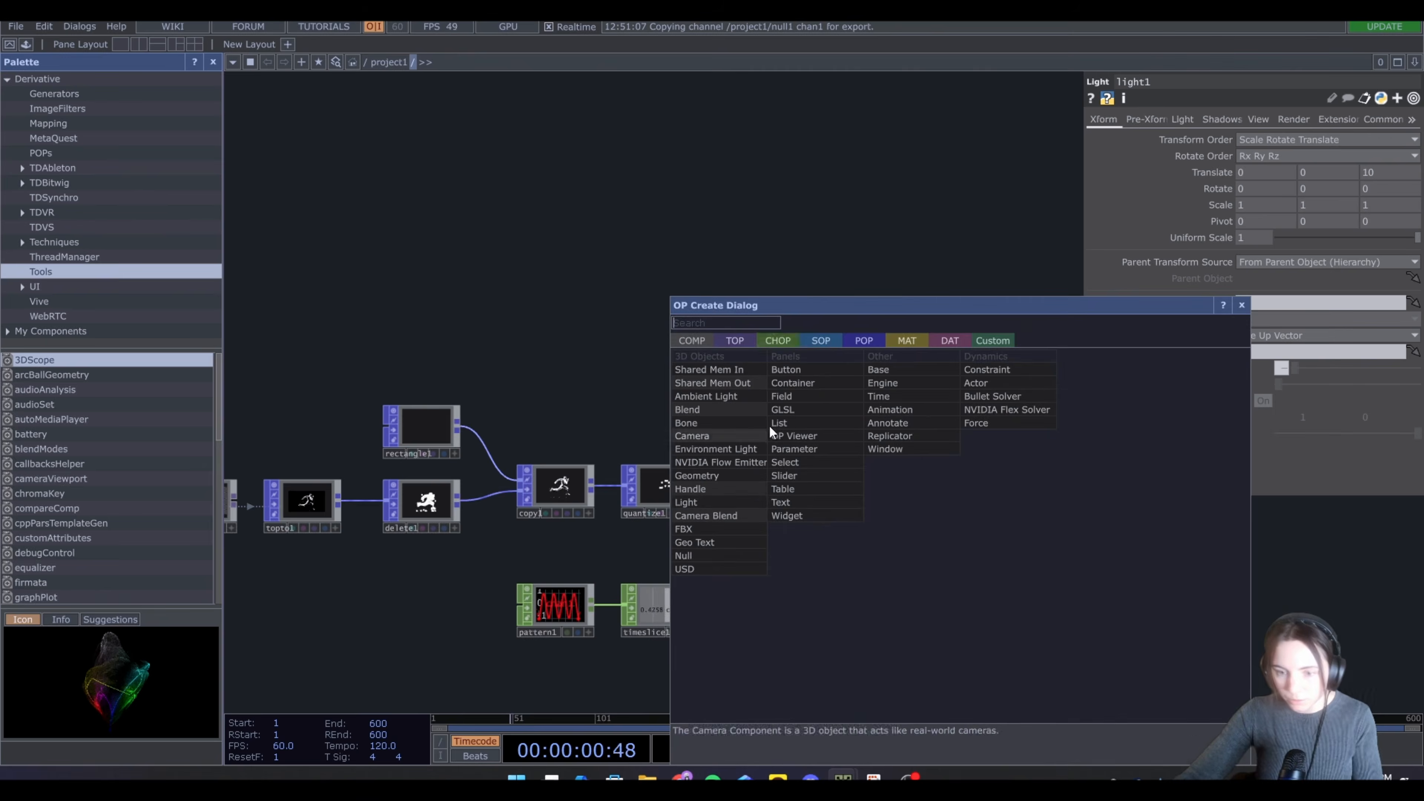
left_click(735, 340)
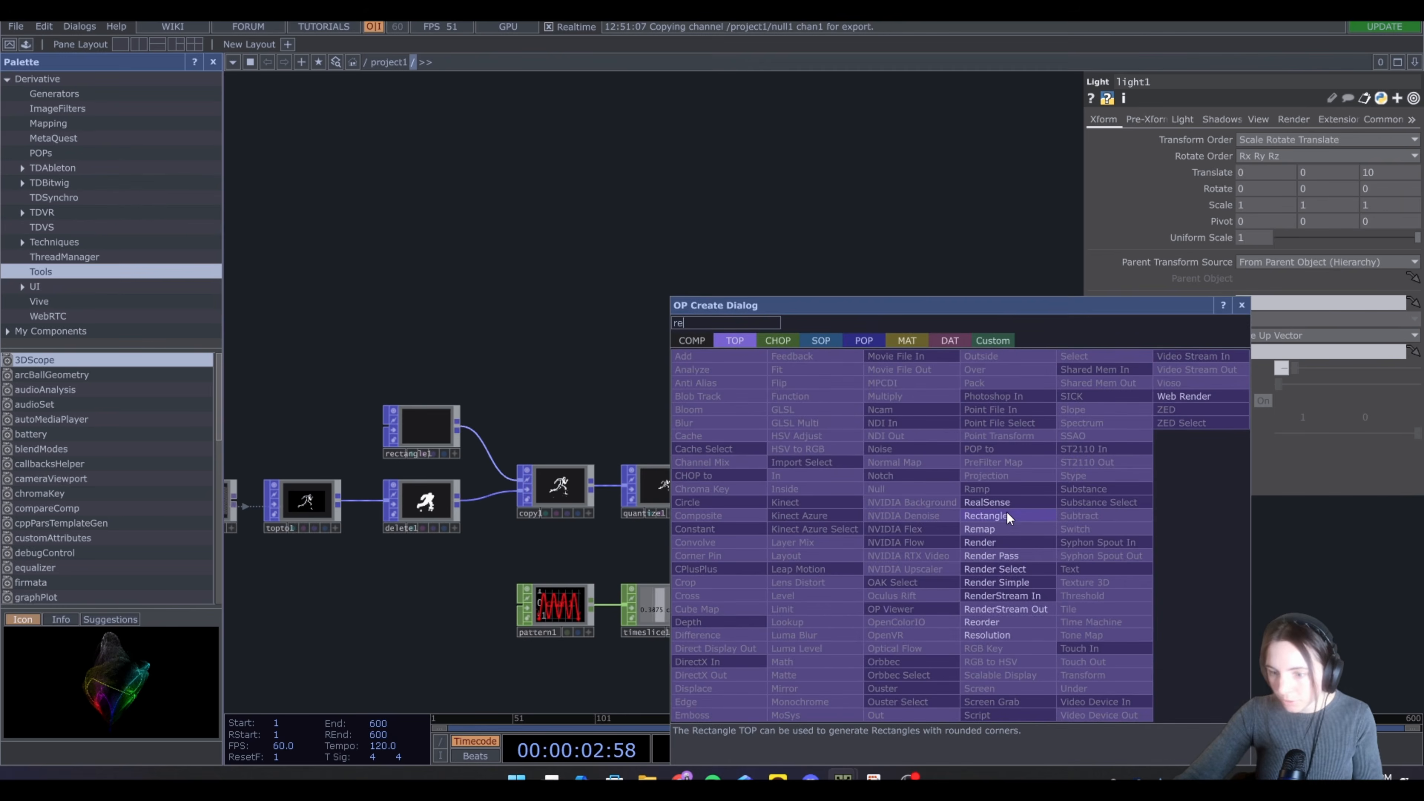
left_click(990, 536)
left_click(944, 478)
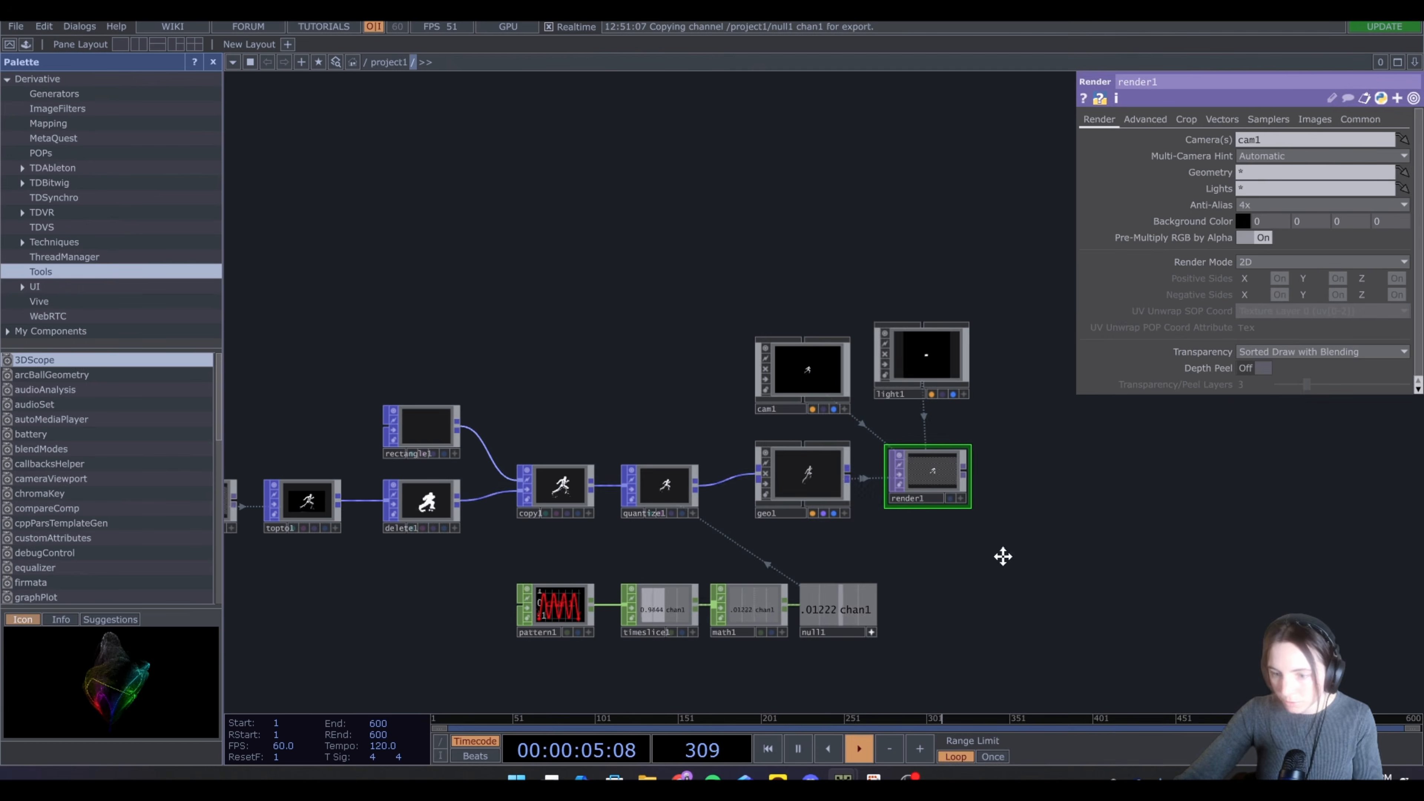
Link the Render TOP's resolution to the constant CHOP's x and y channels and set its pixel format to 32-bit float (RGBA)
left_click_drag(1001, 557, 894, 532)
left_click(1369, 126)
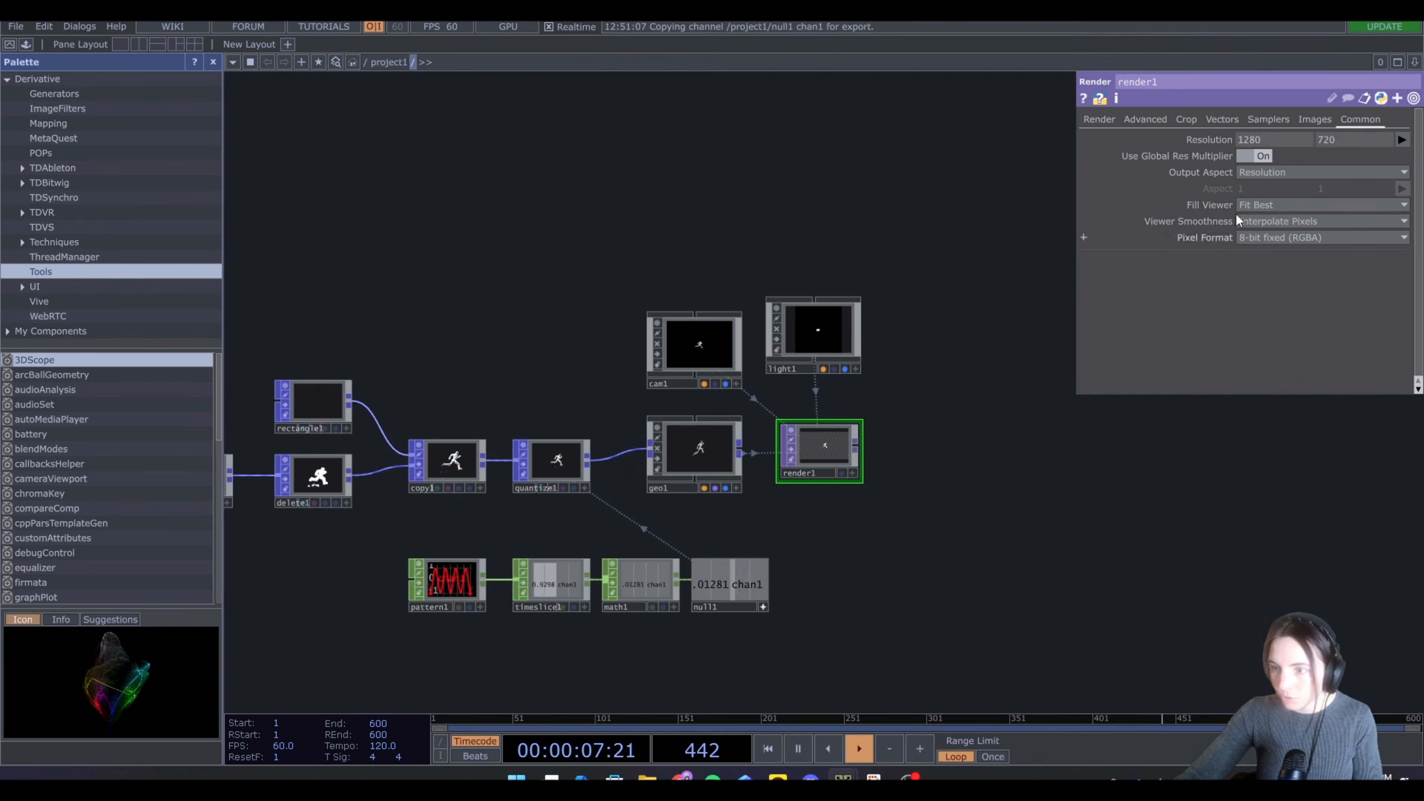
left_click_drag(424, 638, 734, 620)
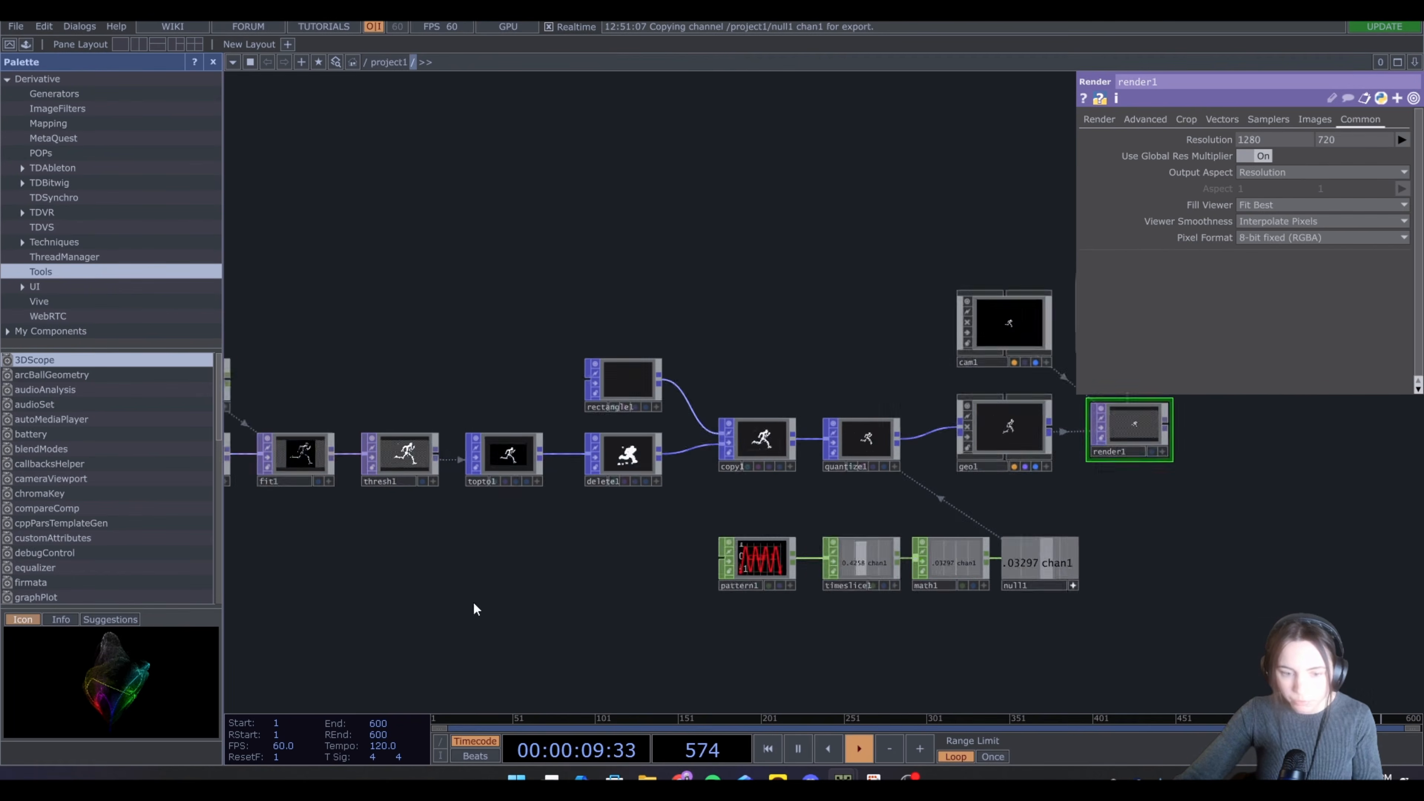
left_click_drag(473, 602, 696, 624)
left_click(447, 433)
left_click_drag(404, 396, 1269, 145)
left_click(1270, 136)
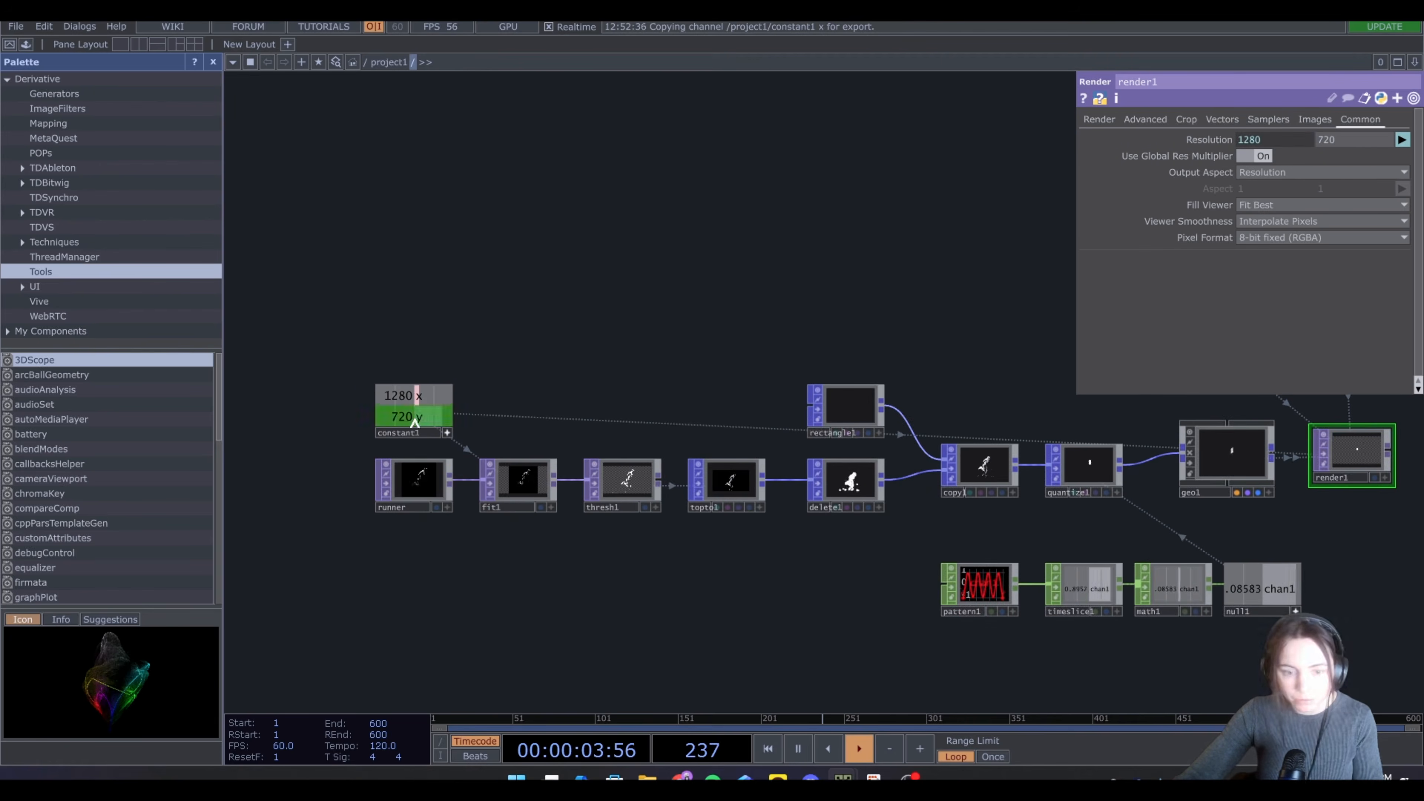
left_click_drag(415, 421, 1358, 140)
left_click(1362, 137)
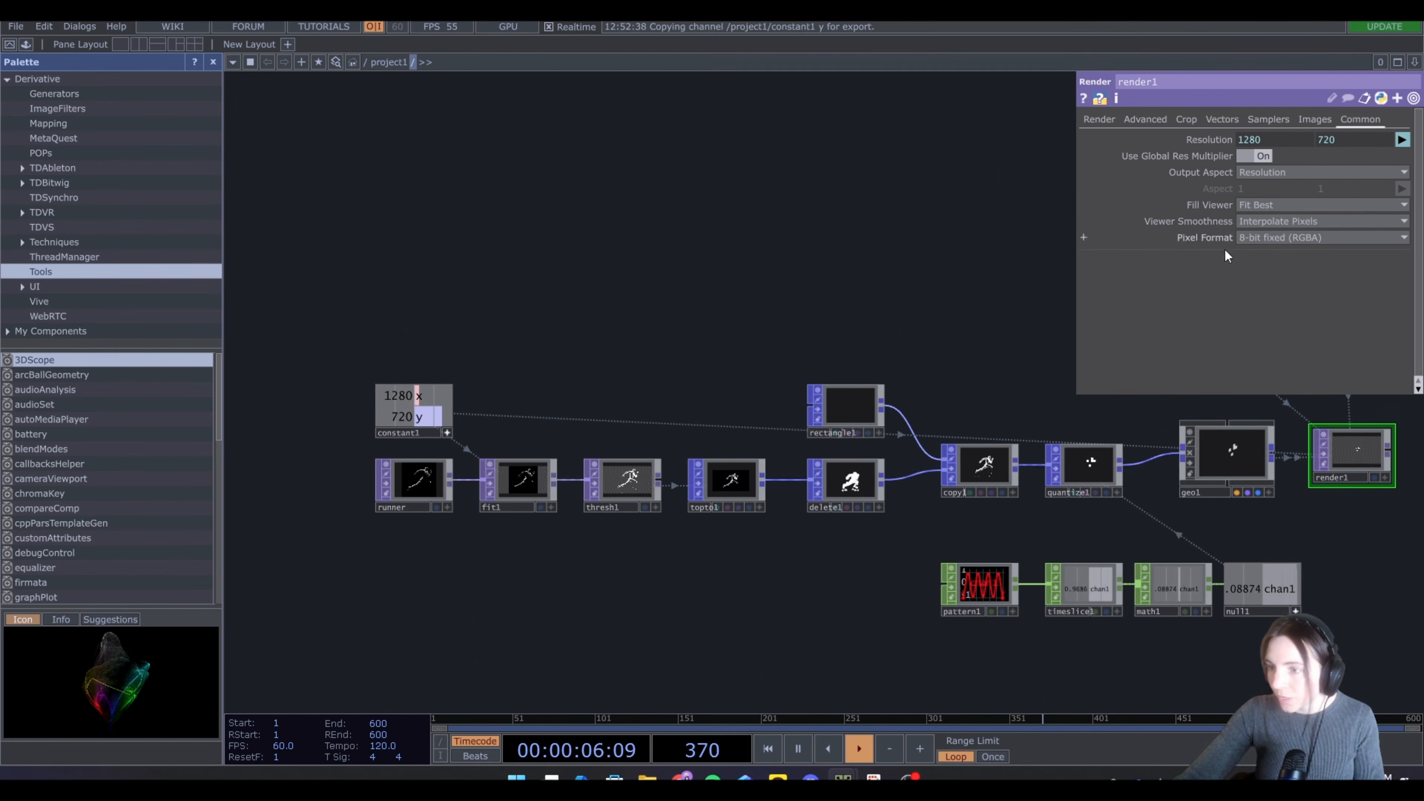
left_click(1269, 238)
left_click(1256, 295)
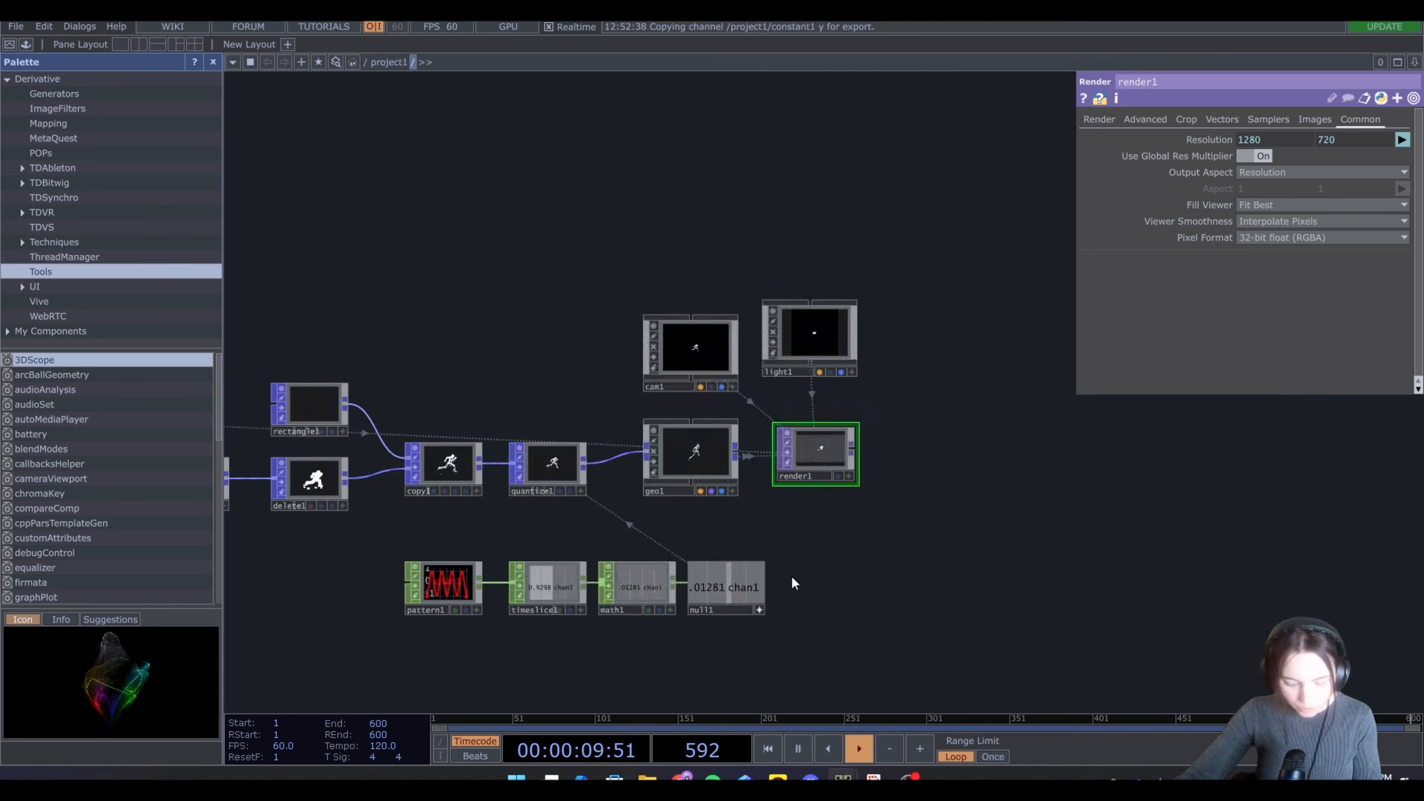
Add a Constant MAT below the geometry
key("Tab")
left_click(734, 340)
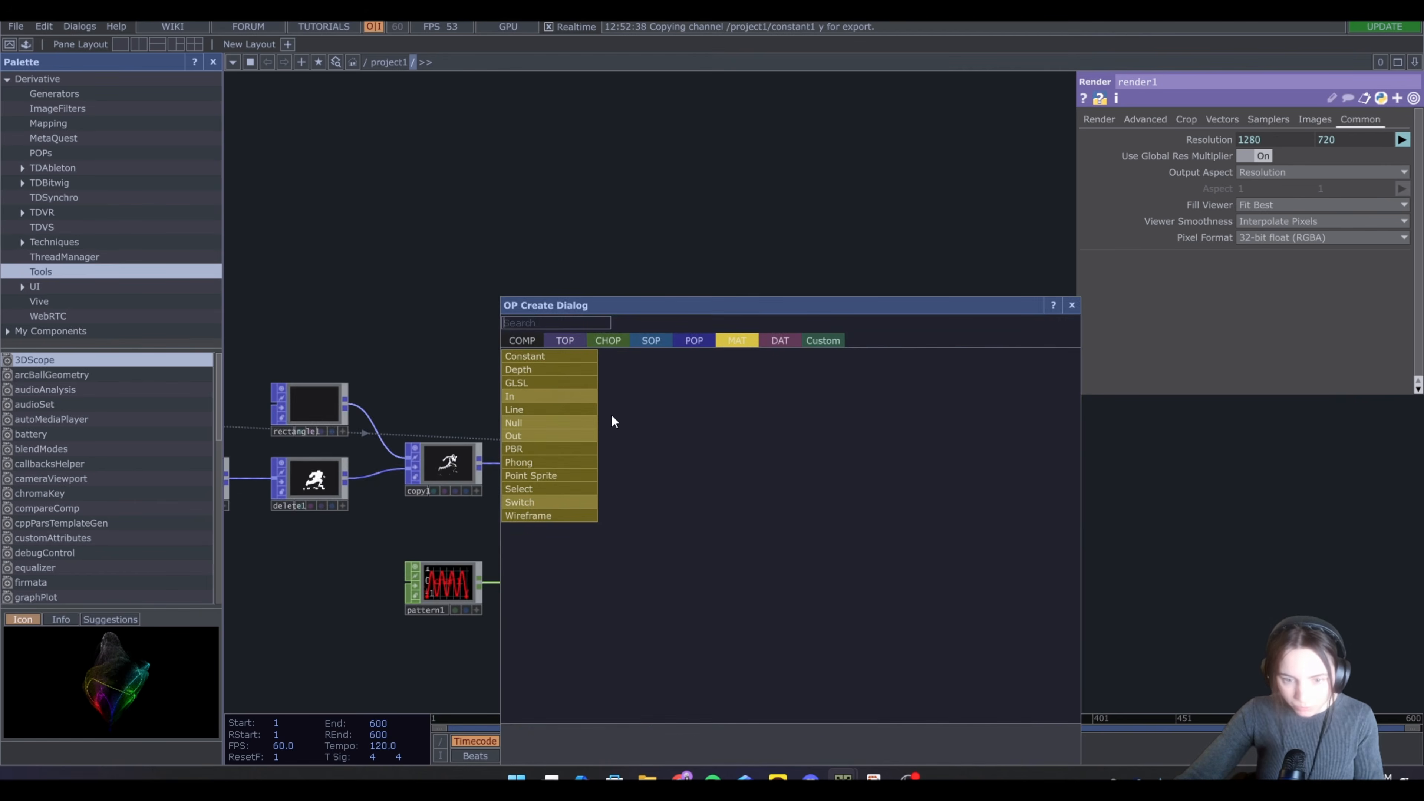
left_click(557, 356)
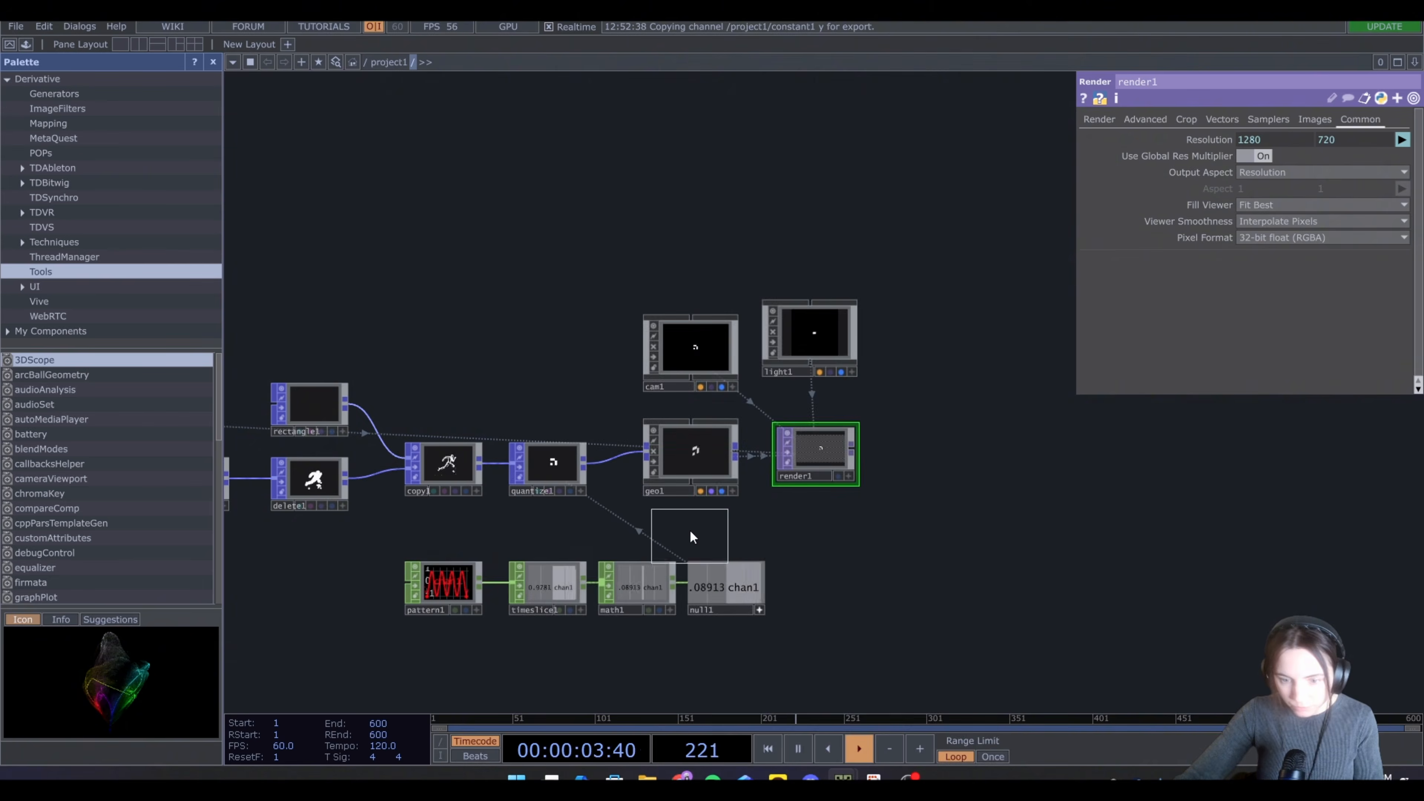
left_click(691, 529)
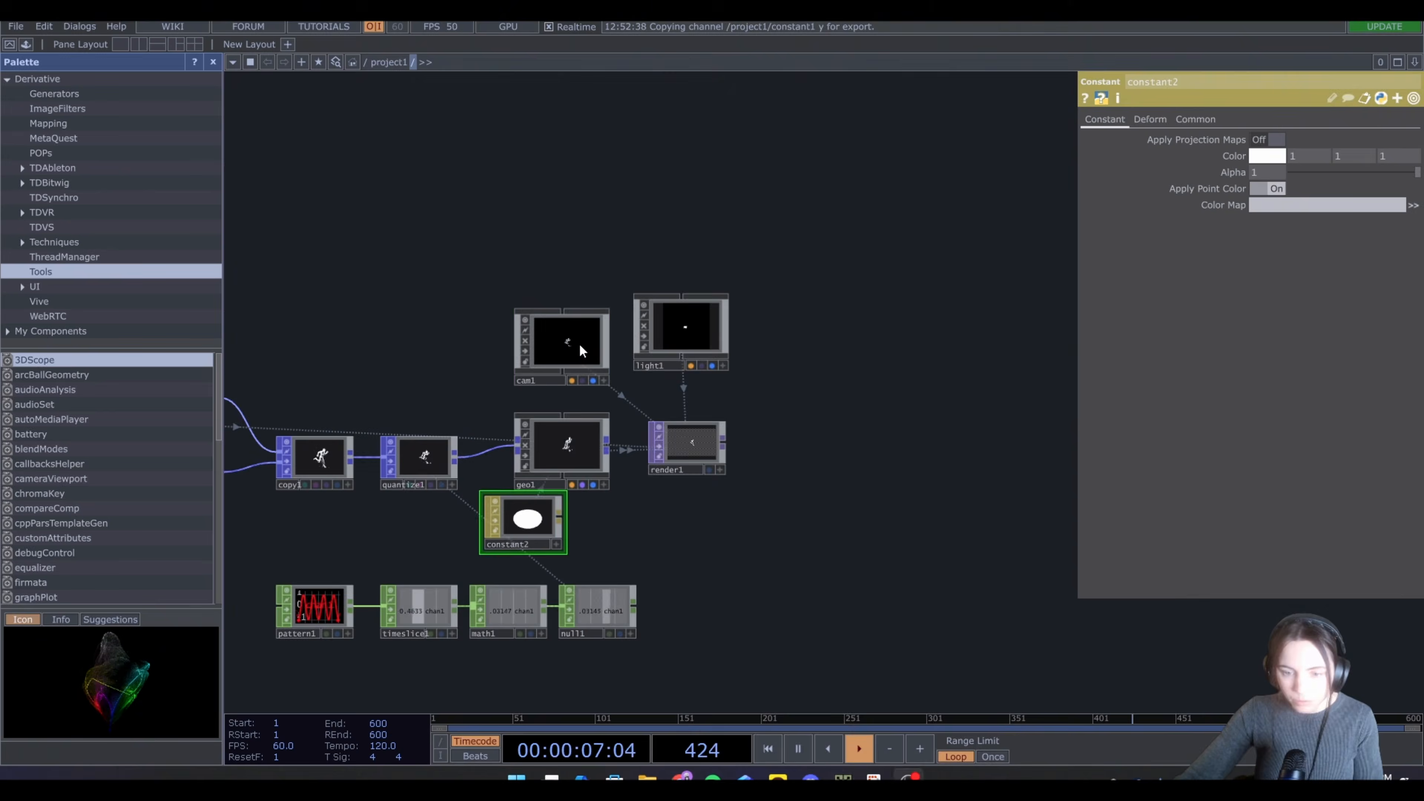
Set the camera's Z translate to 1.2
left_click(579, 343)
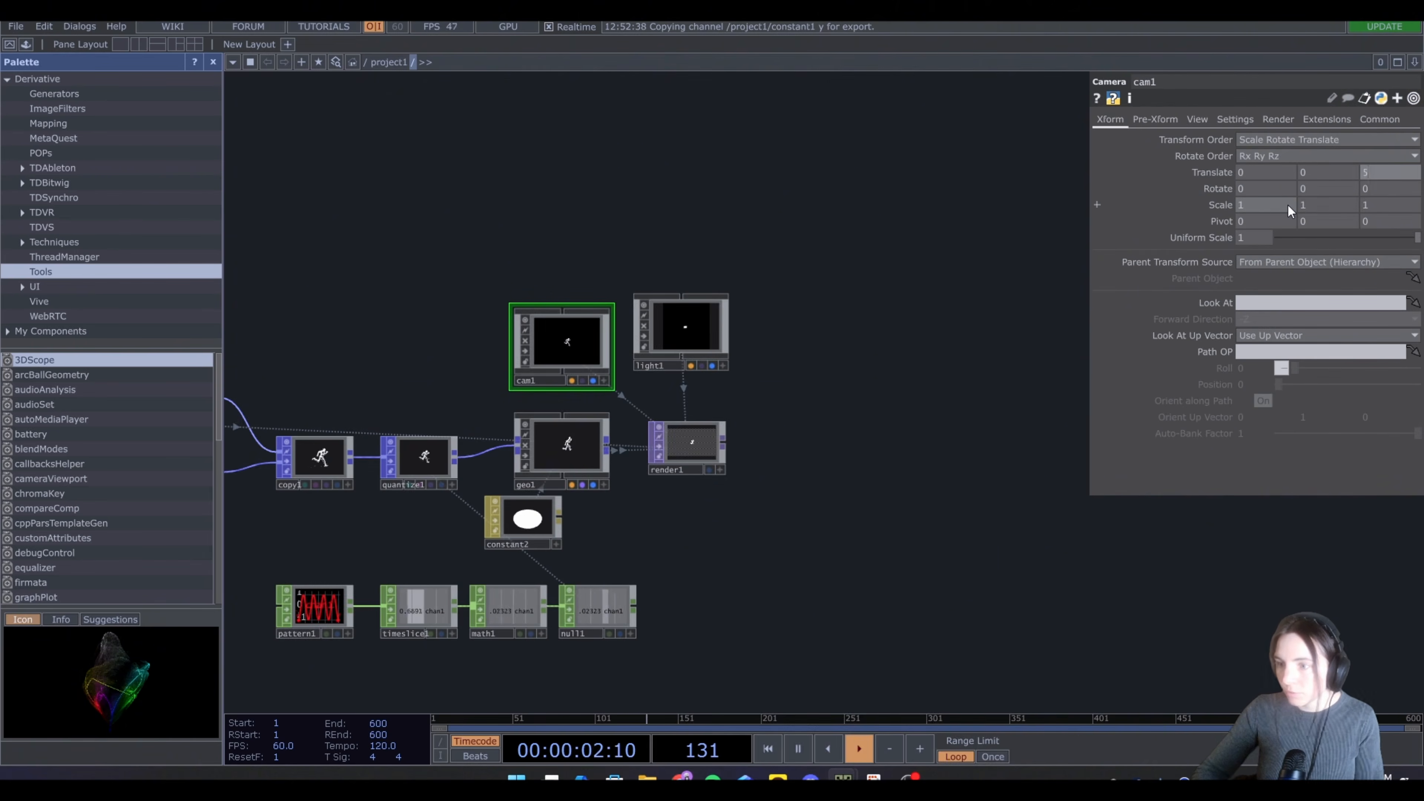
key("BackSpace")
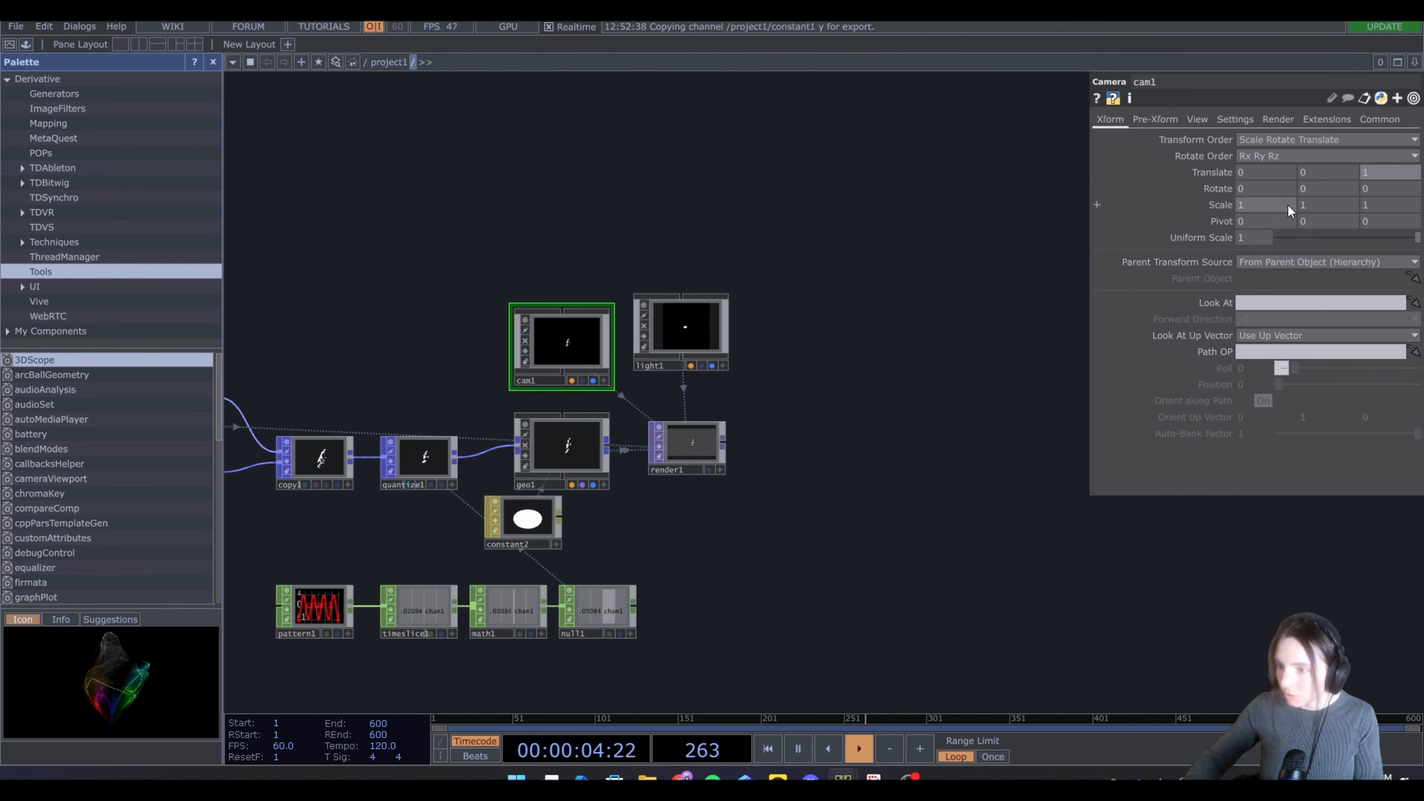
type("1")
key("Return")
scroll(689, 499, "up", 5)
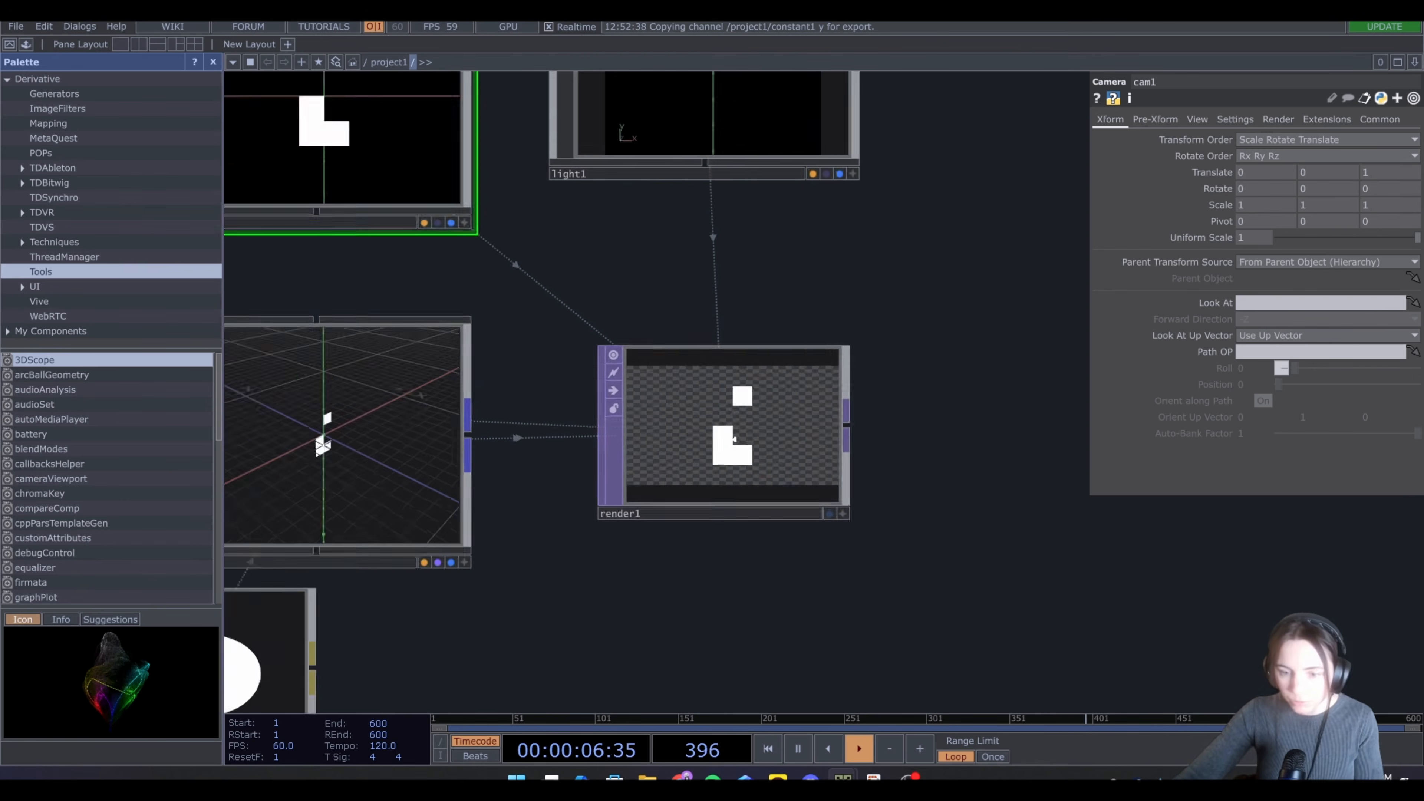
left_click(1376, 172)
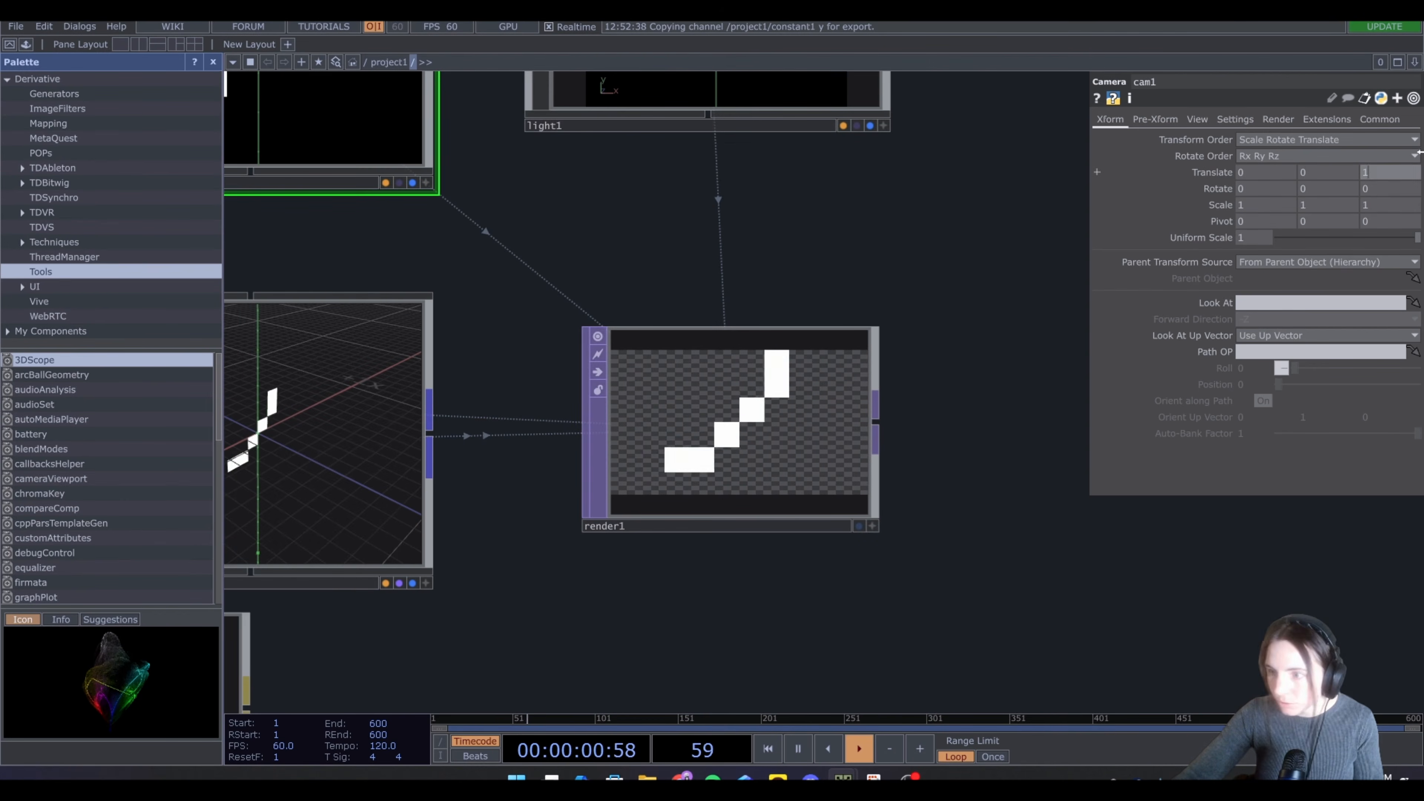
type("1.5")
key("Return")
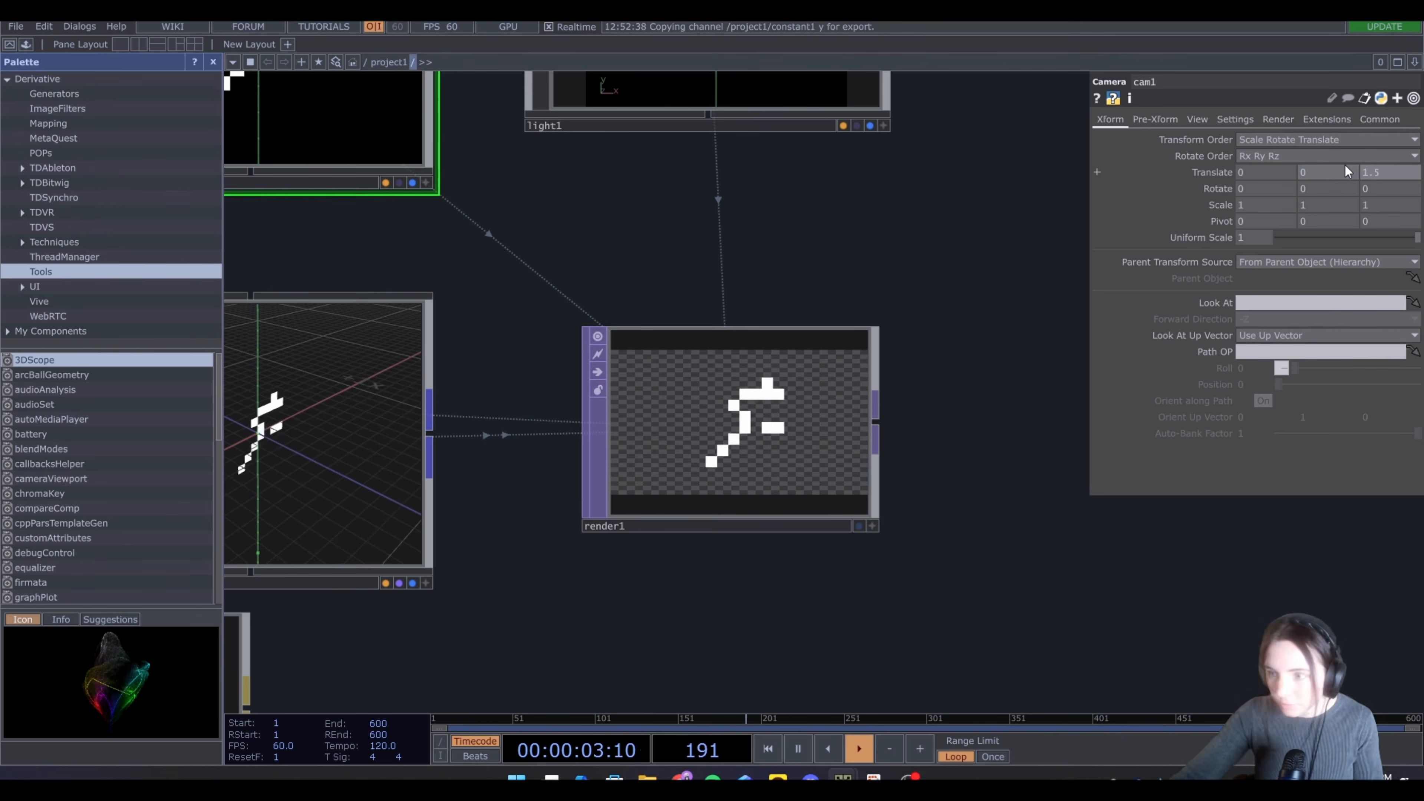
left_click_drag(1364, 171, 1417, 158)
type("1.")
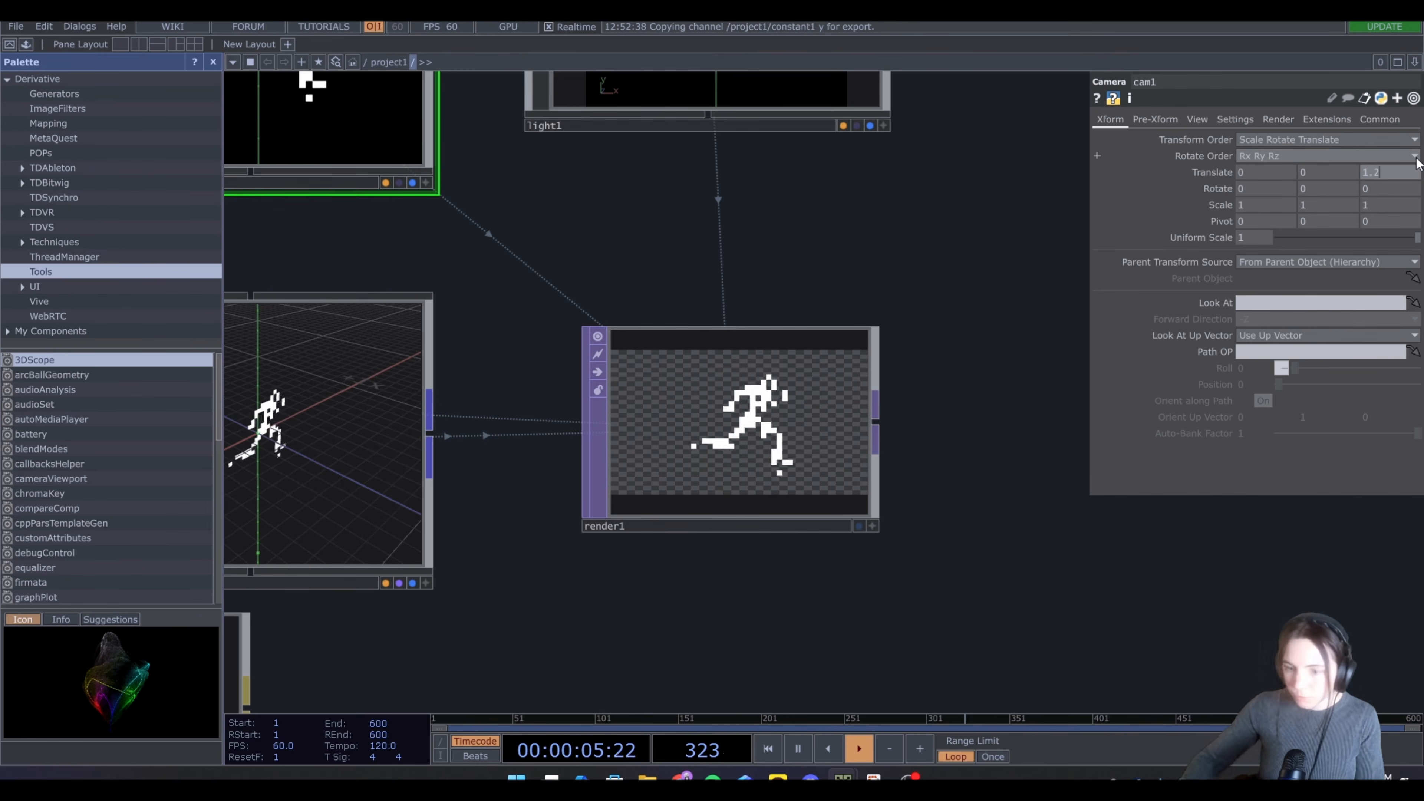
type("2")
key("Return")
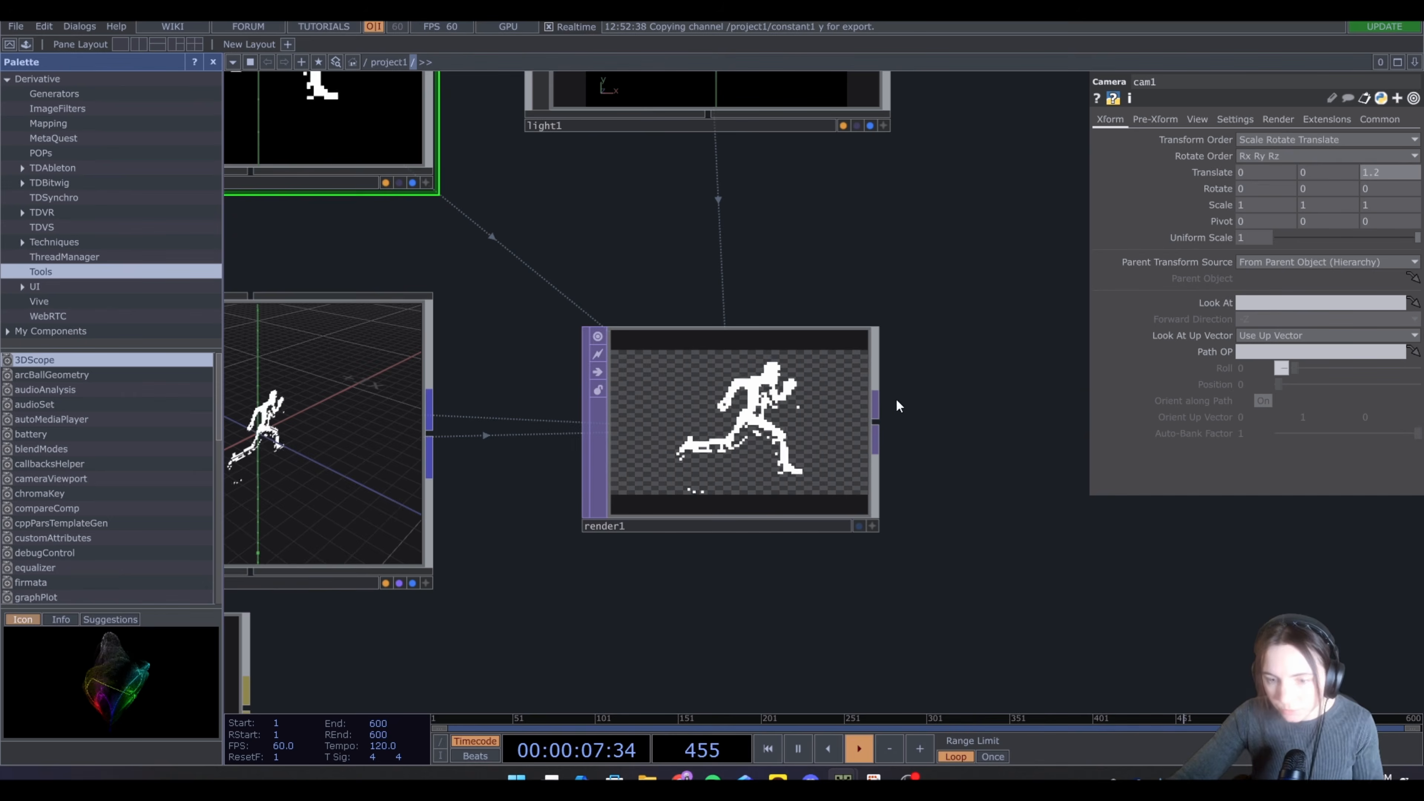
scroll(896, 405, "down", 7)
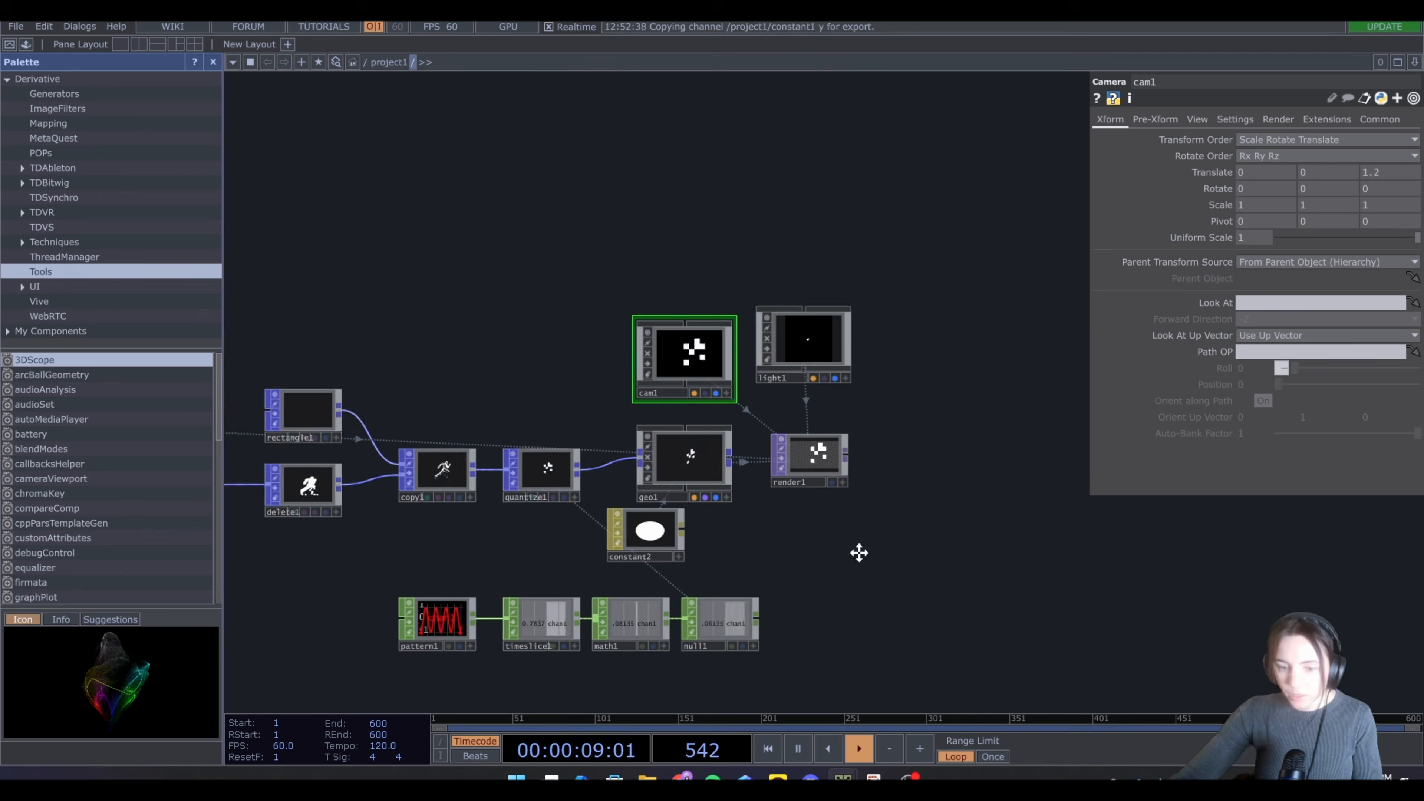
left_click_drag(859, 553, 770, 503)
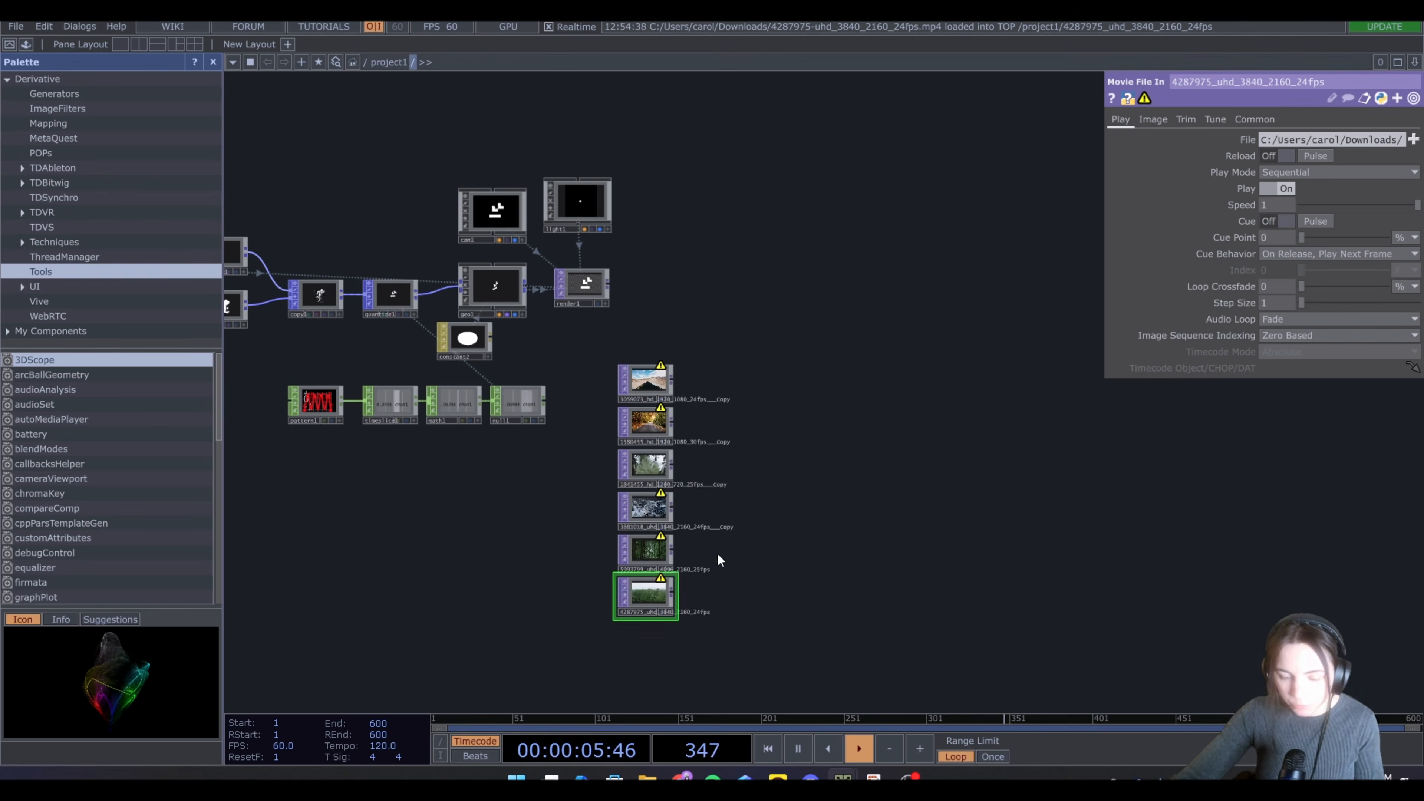
double_click(816, 515)
left_click(597, 323)
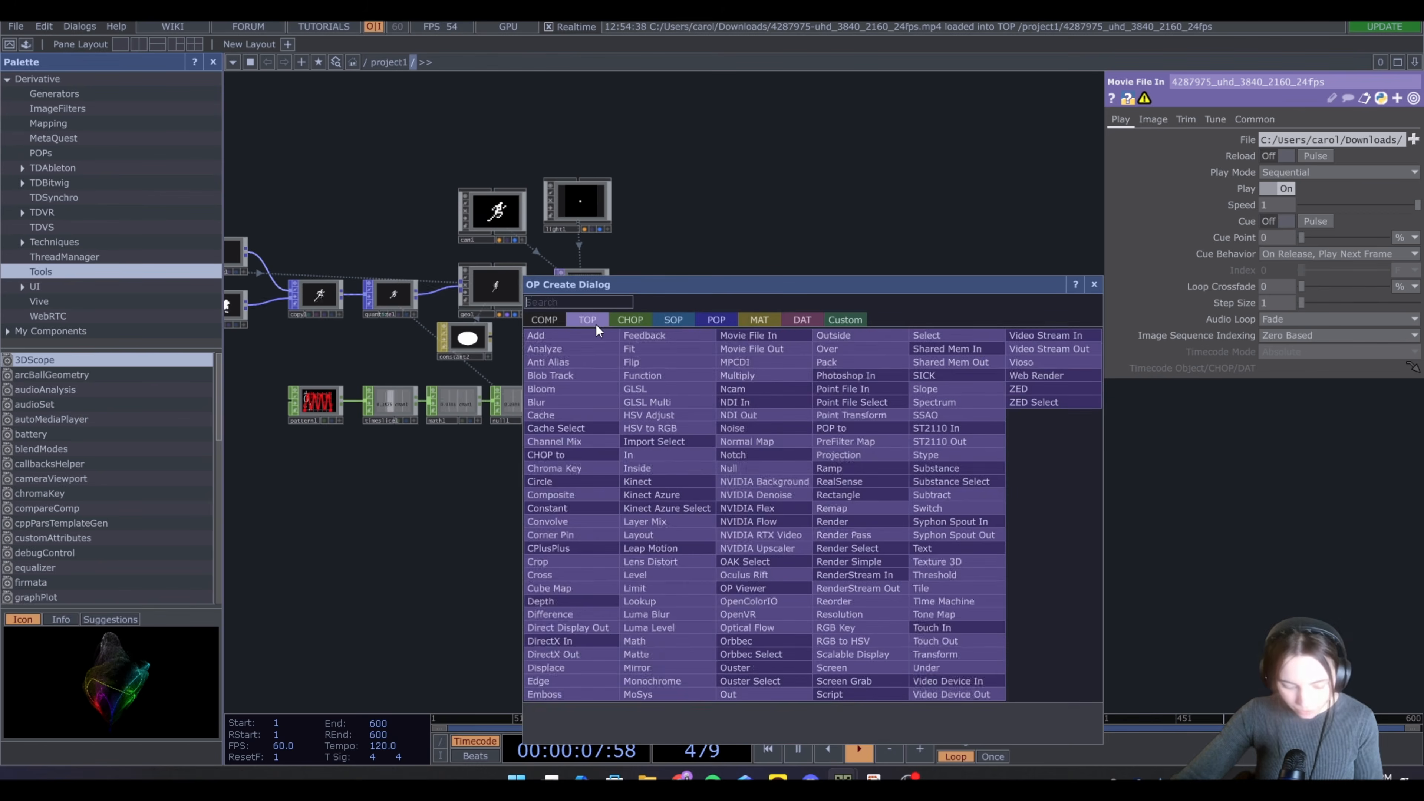
key("Escape")
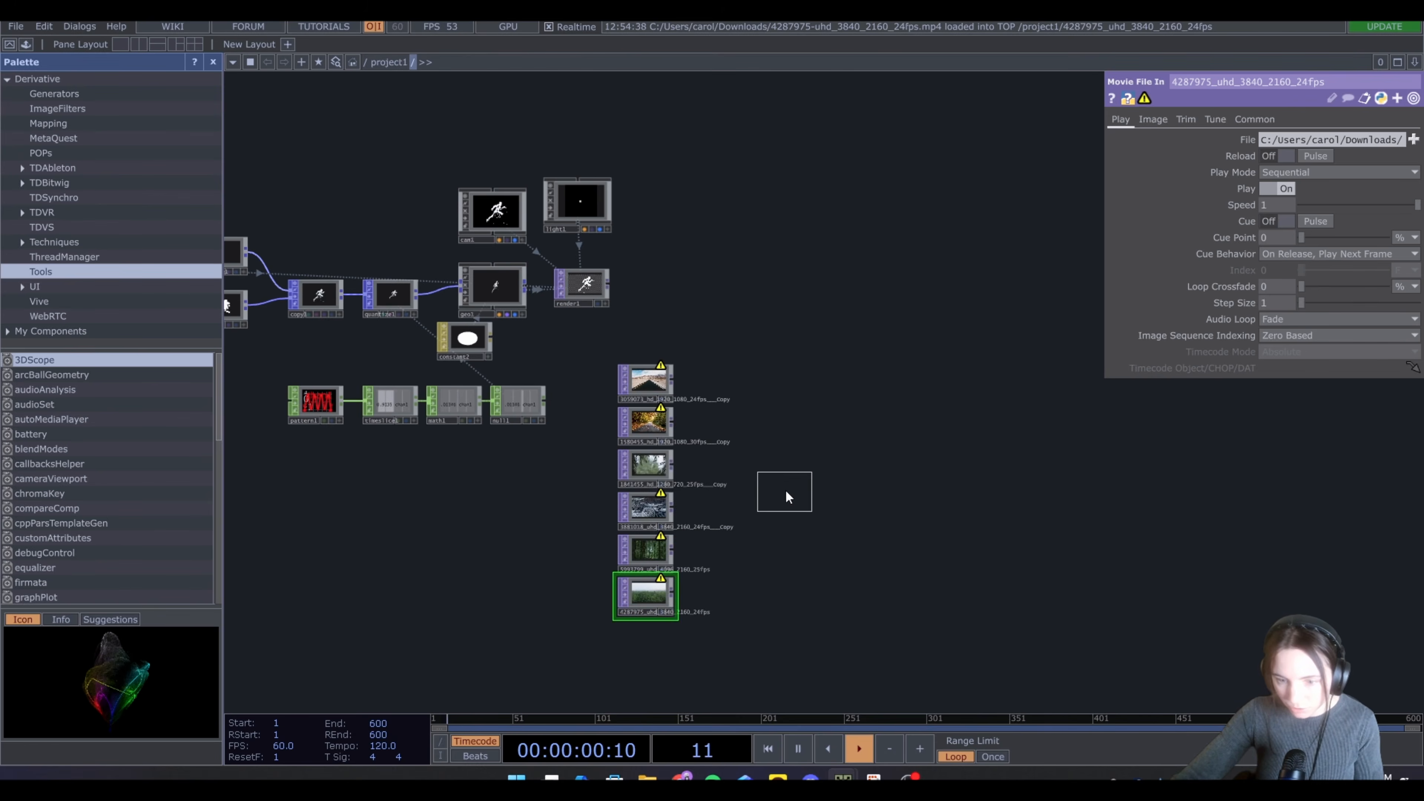
Append a Fit TOP after the Switch TOP that combines the background movie files
left_click(785, 490)
left_click_drag(684, 404, 769, 536)
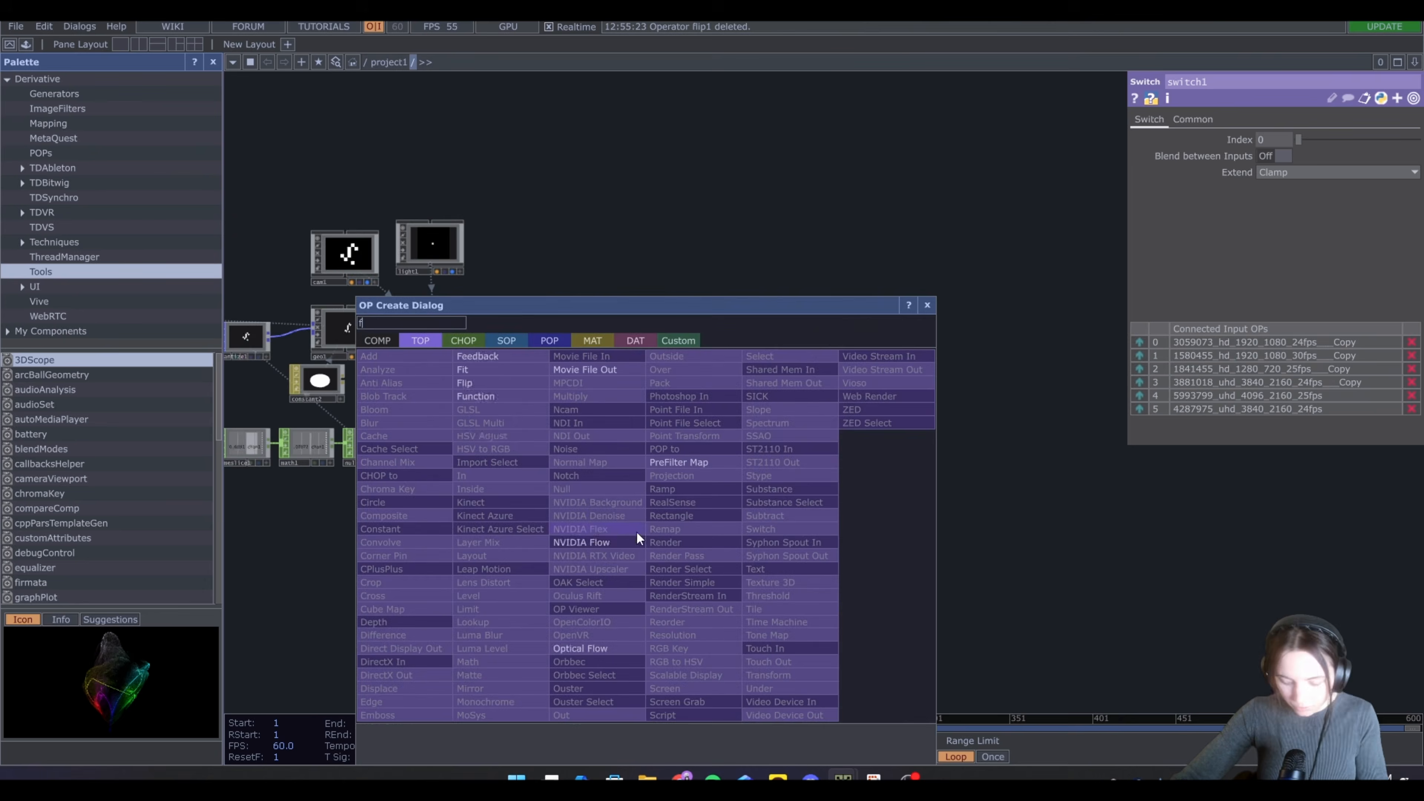
type("i")
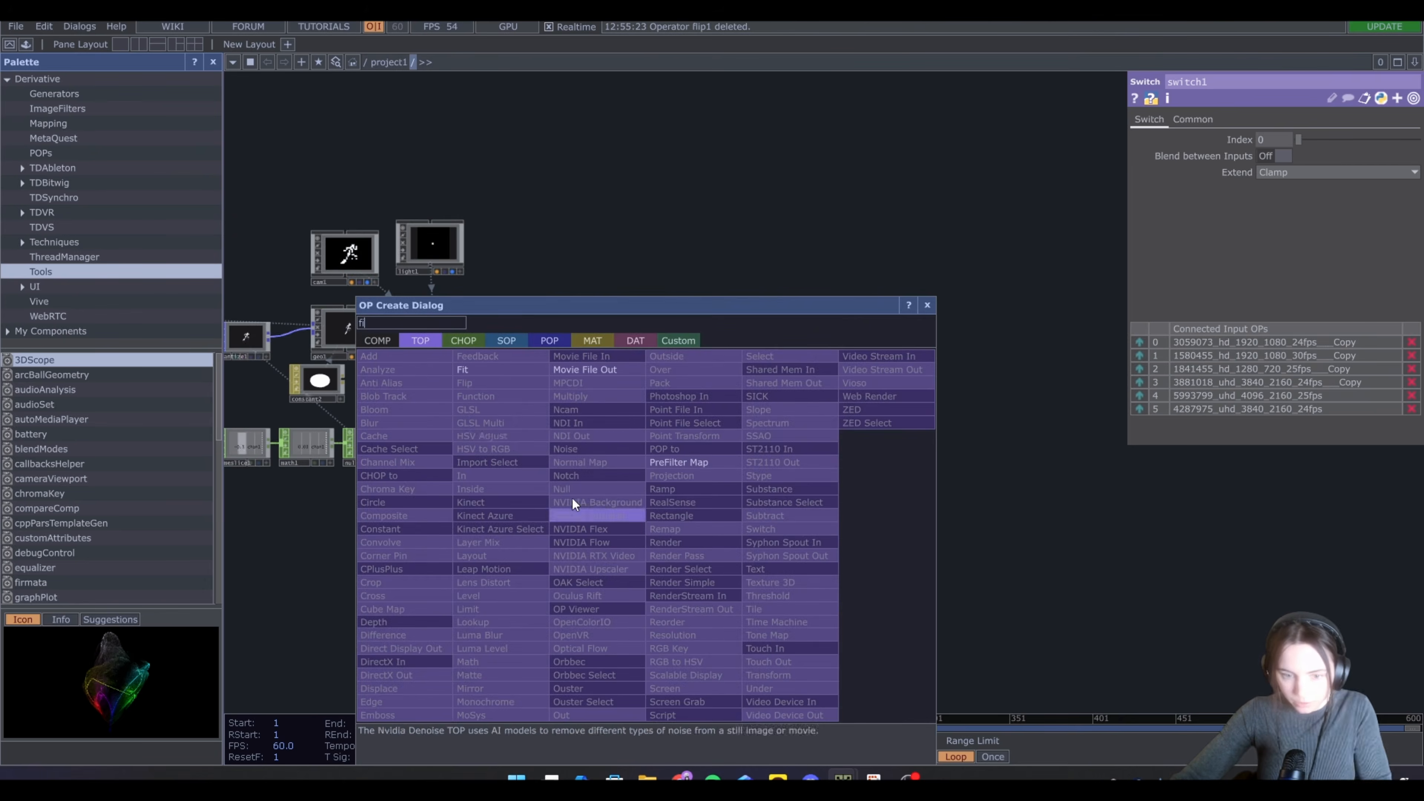
left_click(523, 381)
left_click(701, 533)
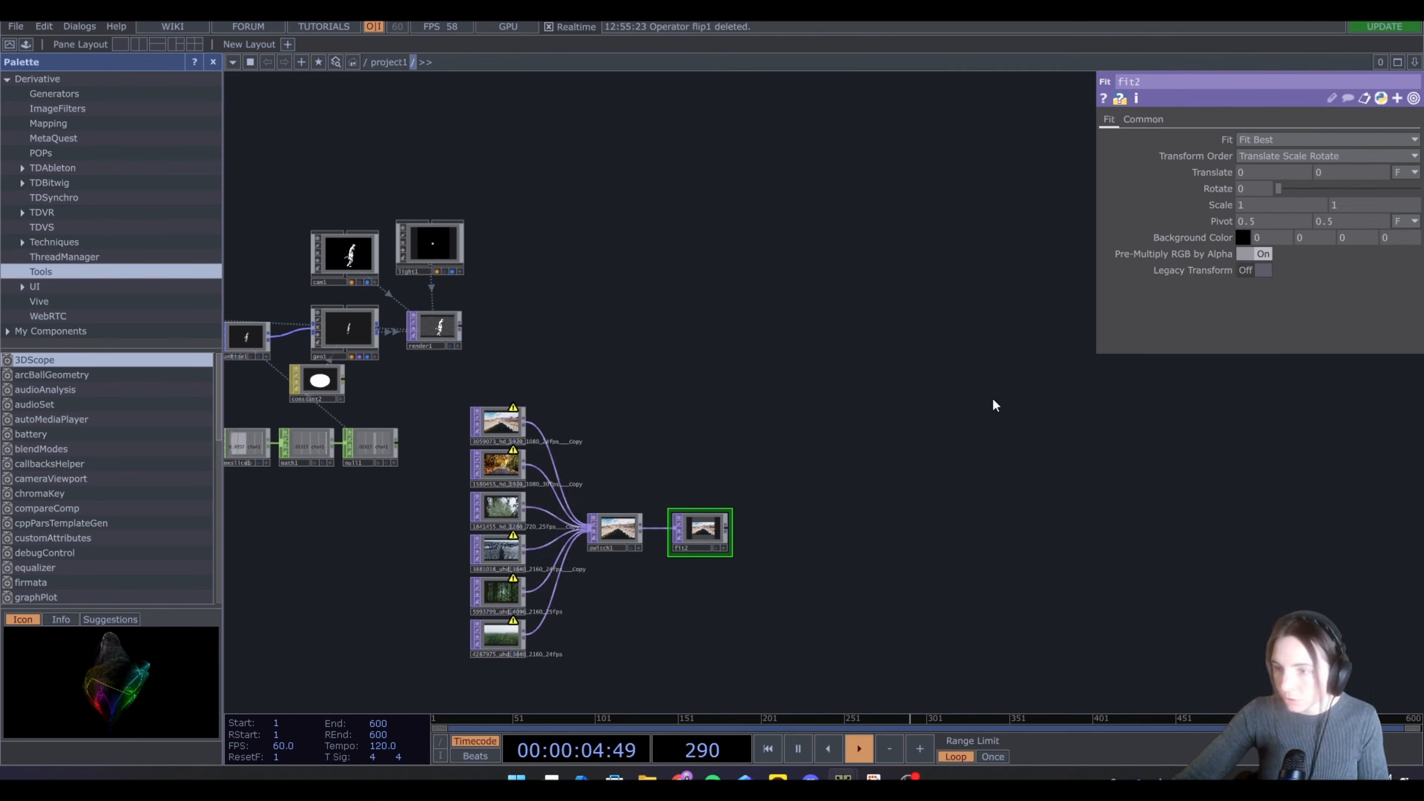
Link the Fit TOP's resolution to the constant CHOP's x and y channels
left_click(1138, 121)
left_click_drag(277, 354, 648, 369)
left_click_drag(602, 550, 878, 581)
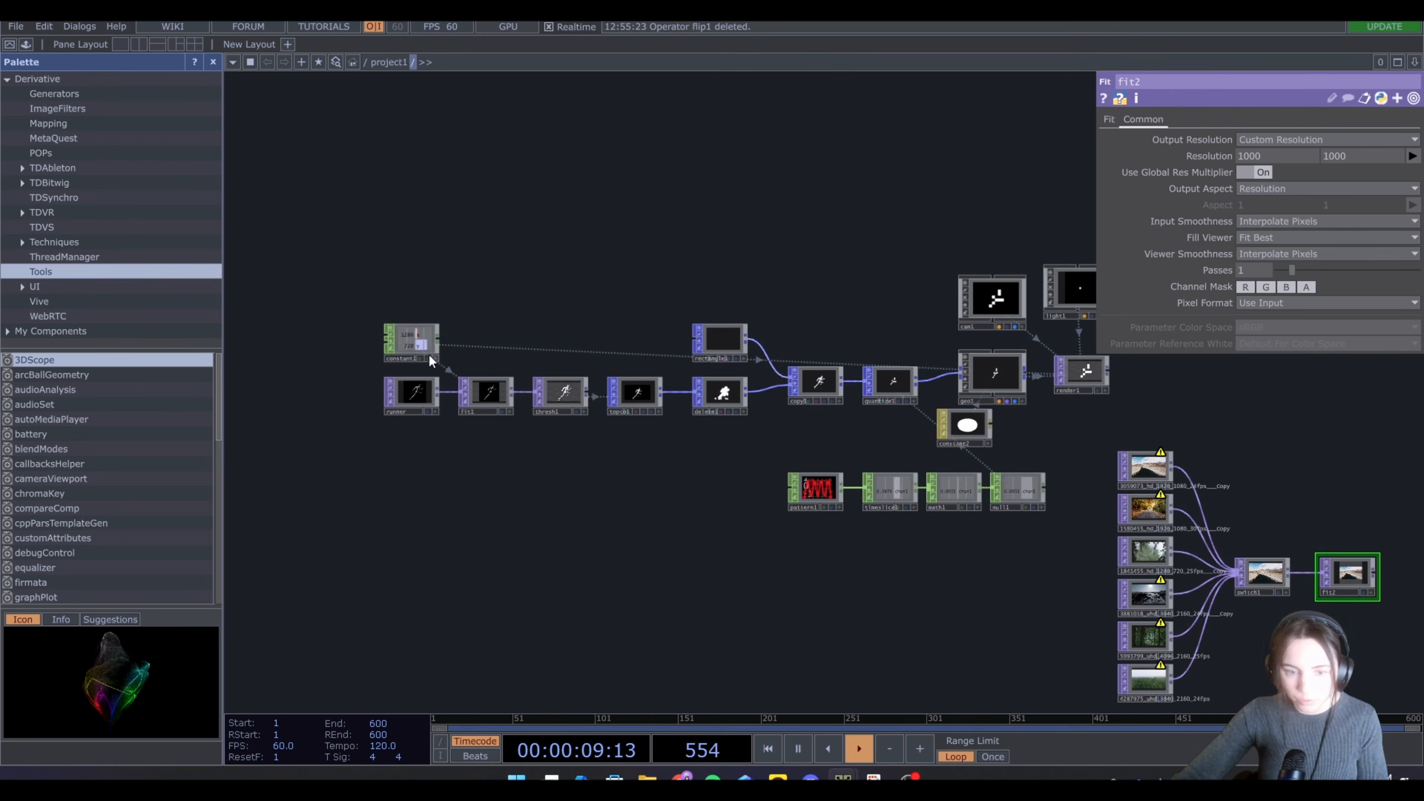
left_click_drag(426, 343, 1011, 225)
left_click_drag(1006, 140, 478, 162)
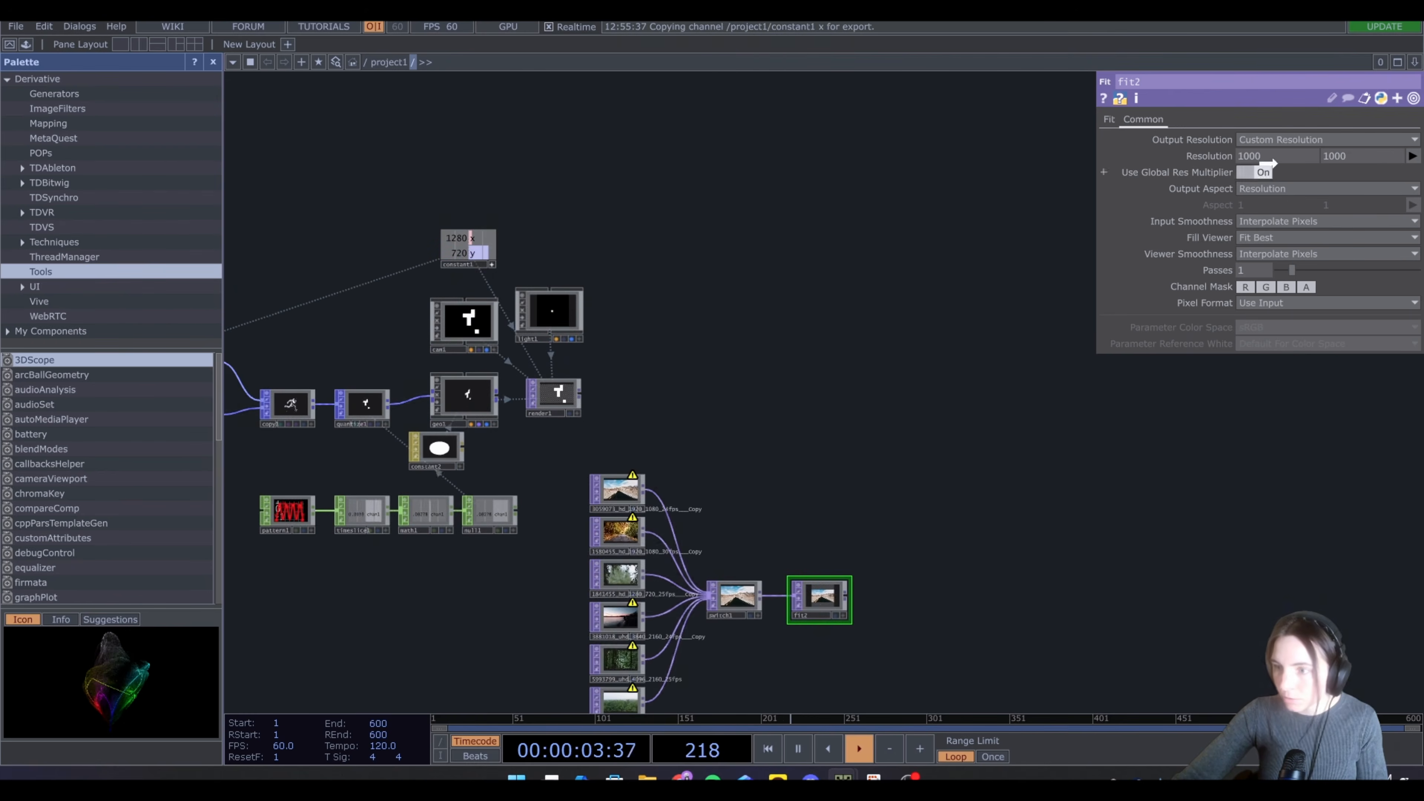
left_click(1276, 148)
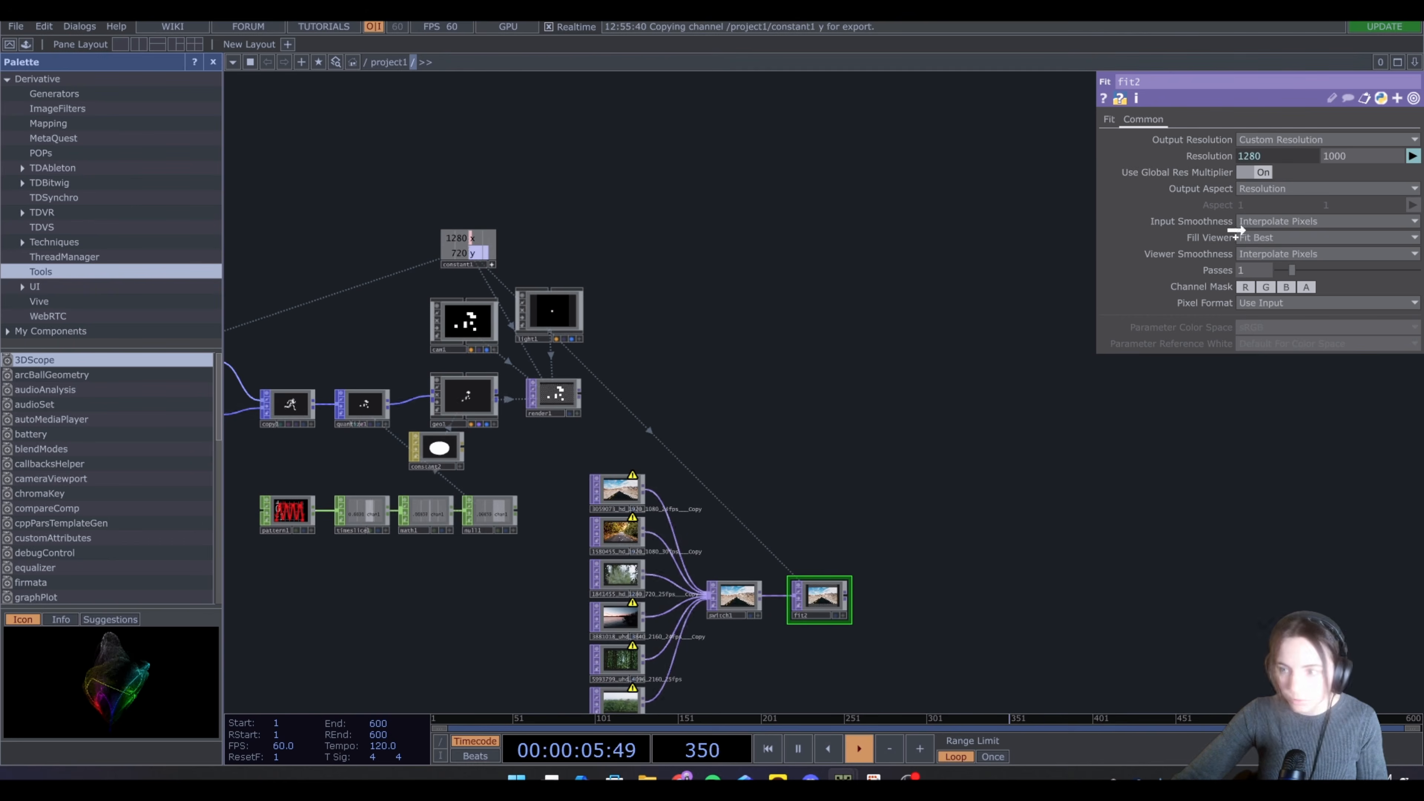
left_click_drag(1236, 231, 1335, 161)
left_click(1353, 161)
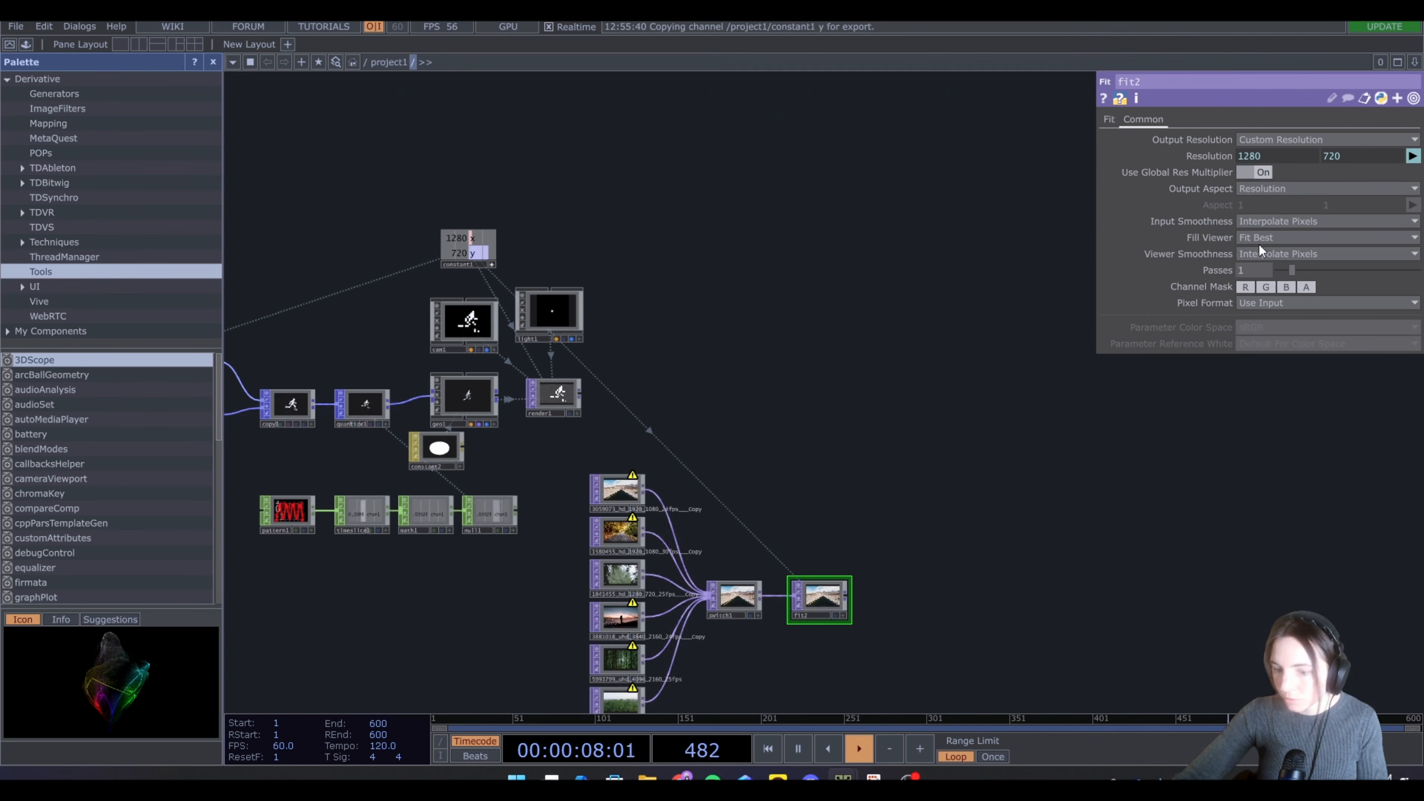
Set the Fit TOP's fit mode to Fit Outside
left_click_drag(892, 513, 750, 450)
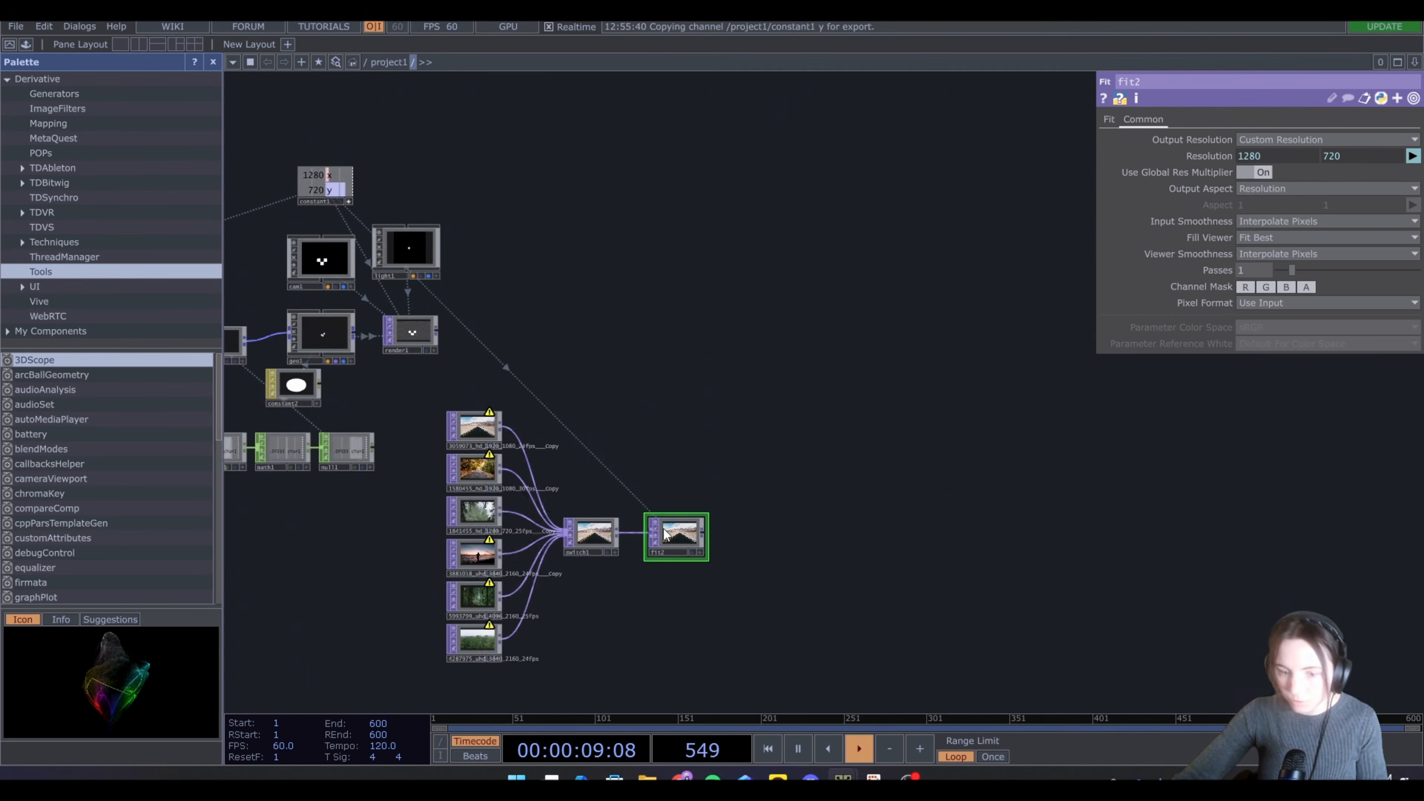
left_click(1109, 119)
left_click(1250, 139)
left_click(1249, 213)
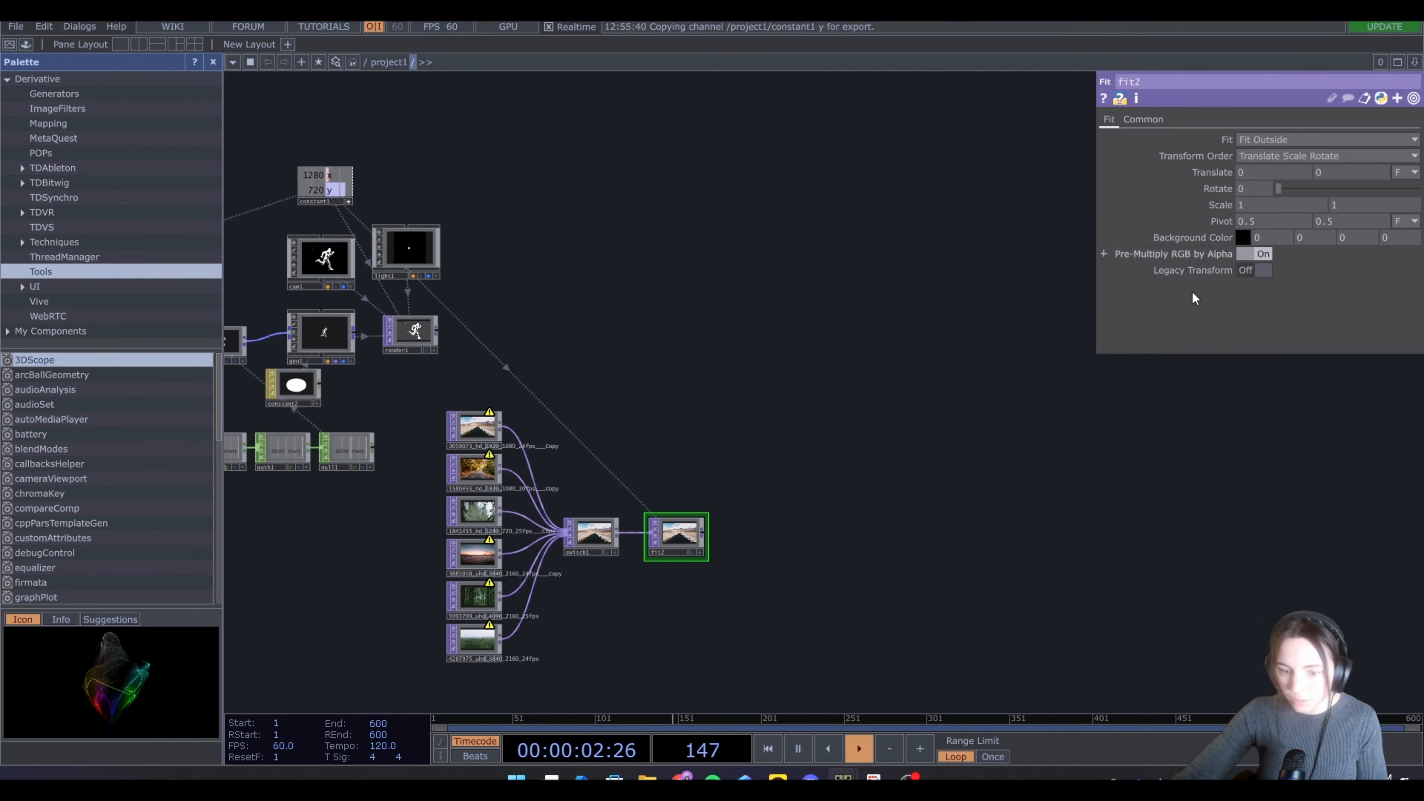
Append a Null TOP after the Fit TOP
right_click(702, 532)
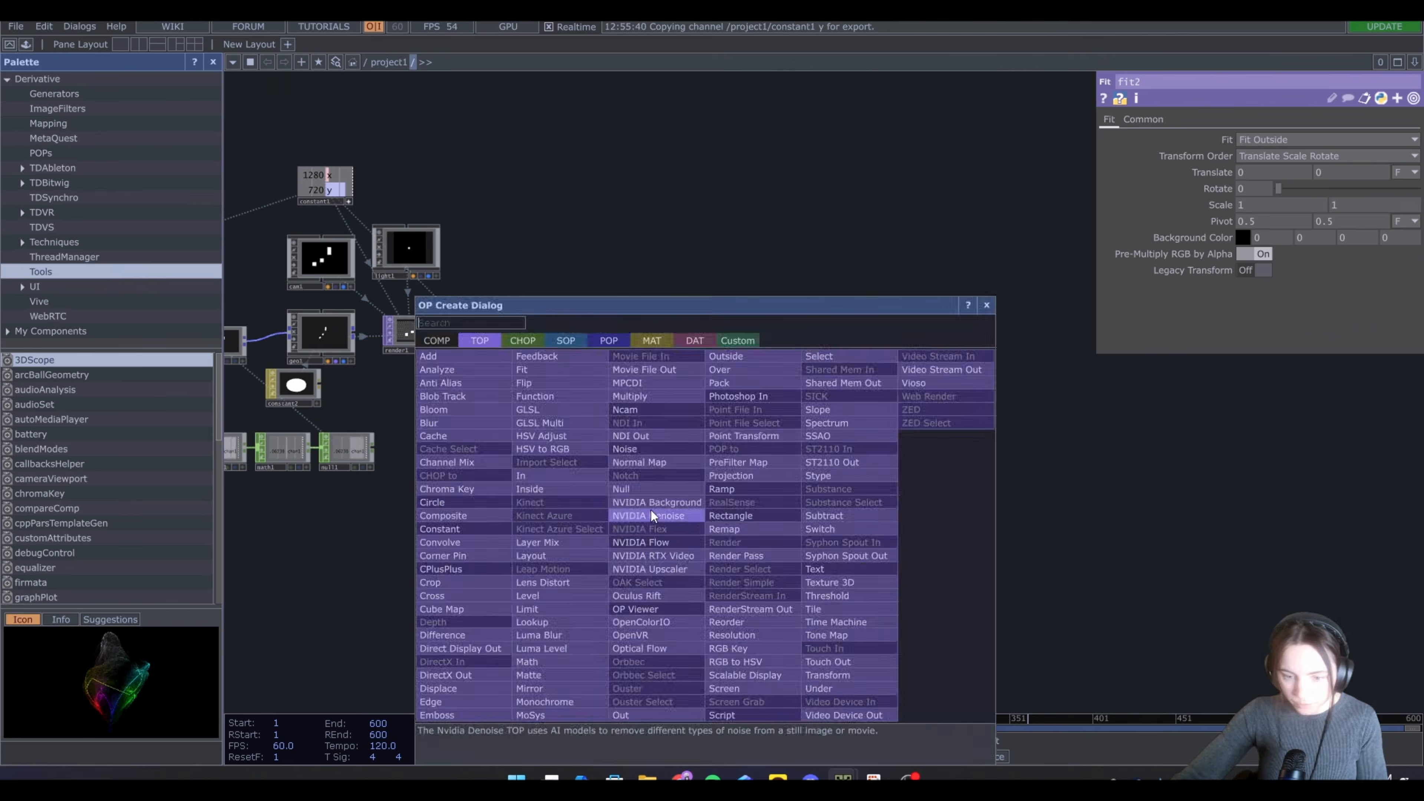
left_click(654, 493)
left_click(753, 539)
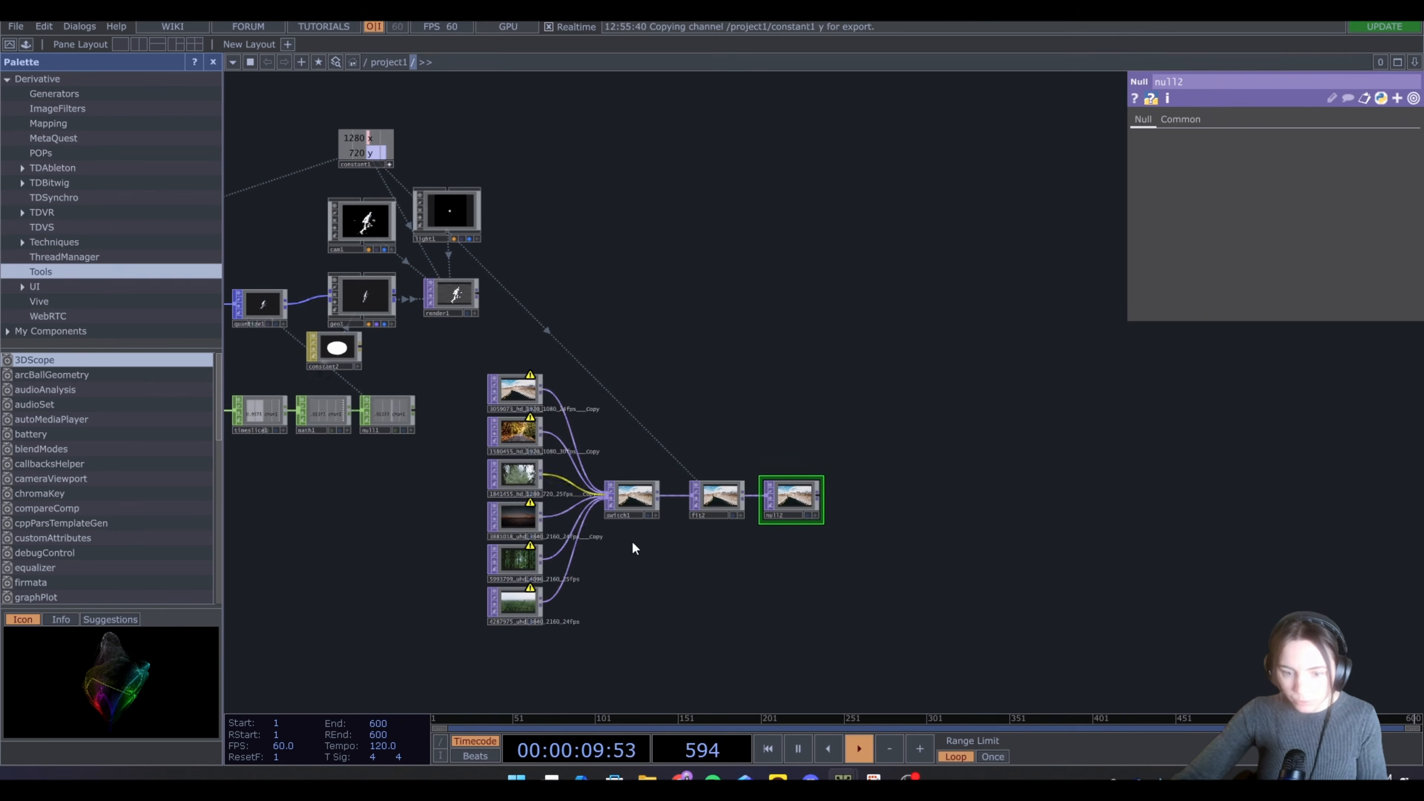
Add an LFO CHOP below the background video chain
key("Tab")
left_click(531, 343)
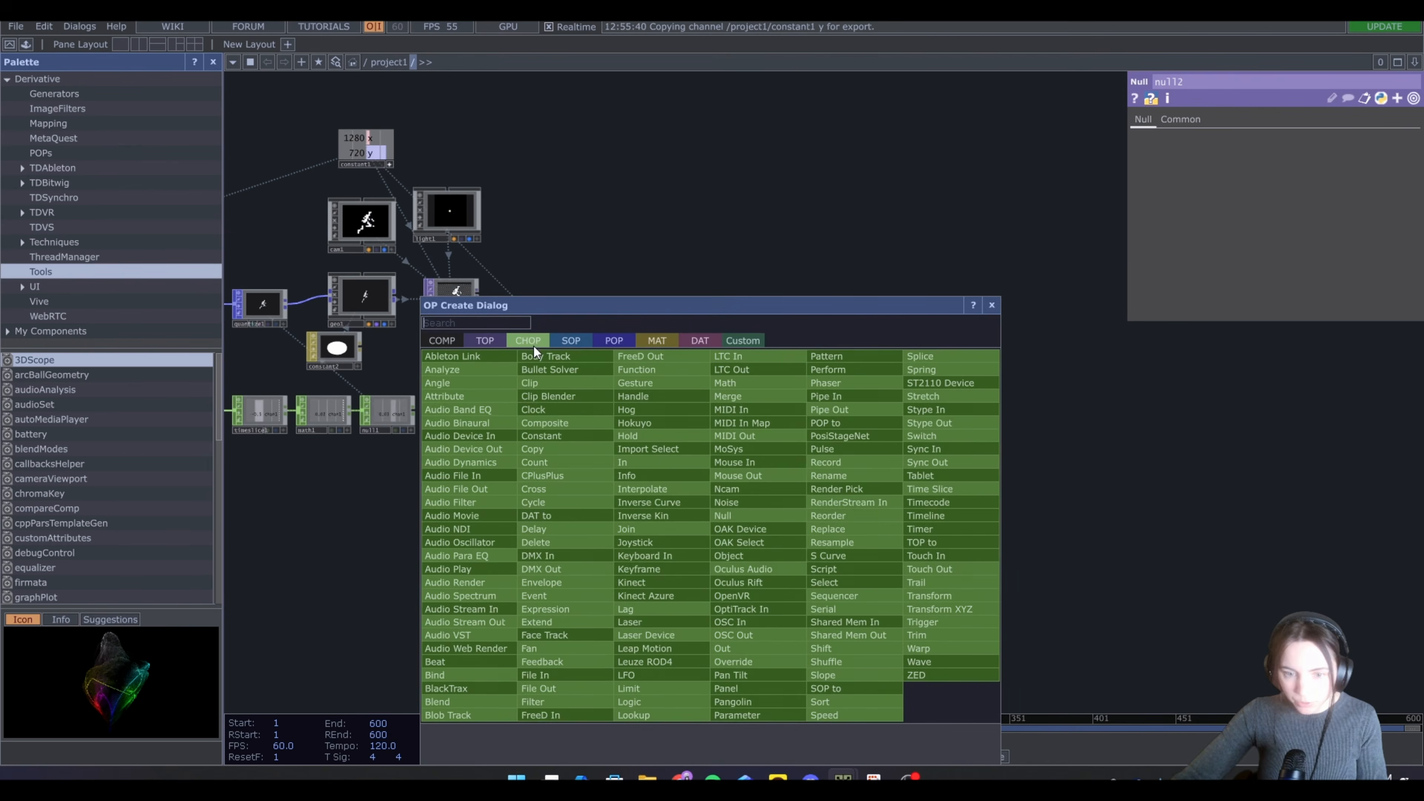
type("lfo")
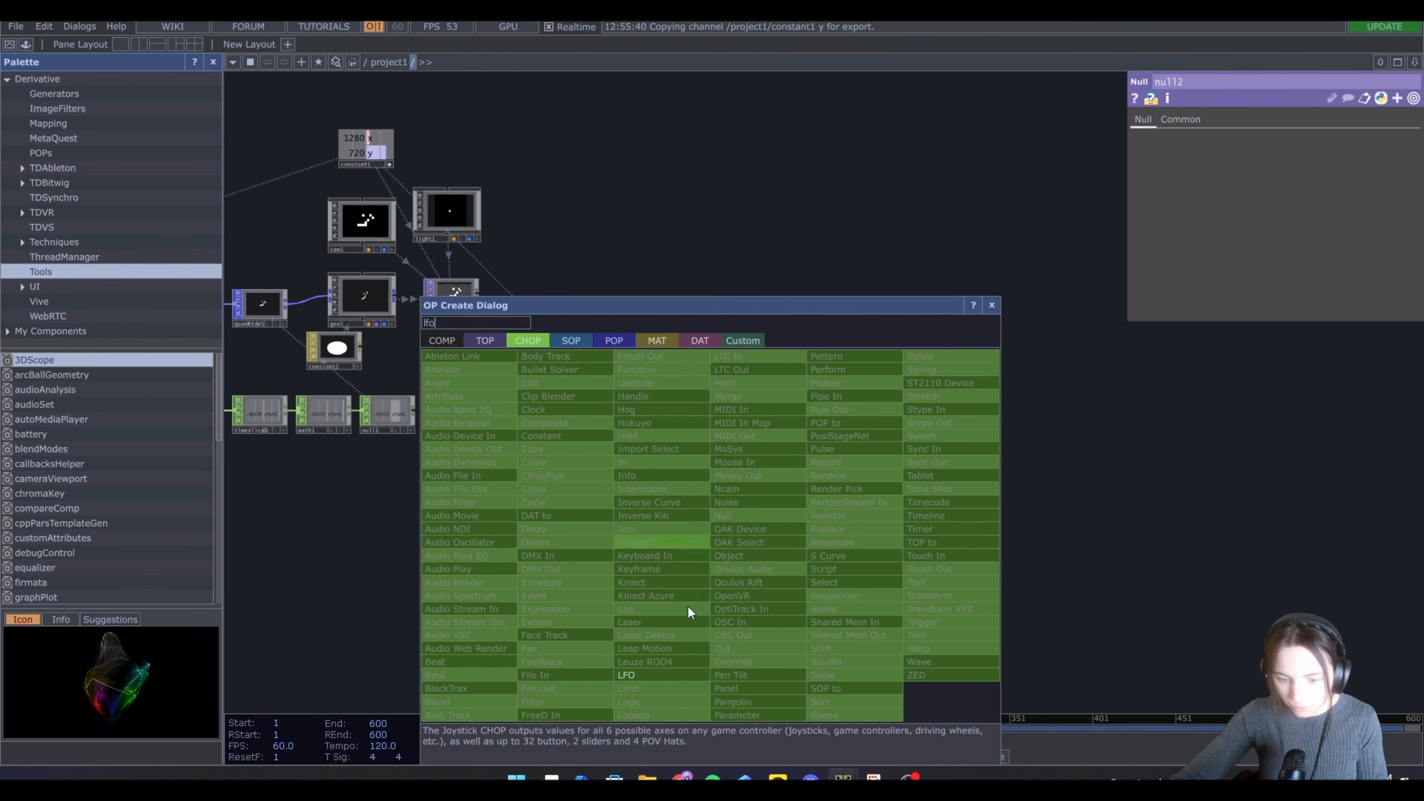
left_click(675, 677)
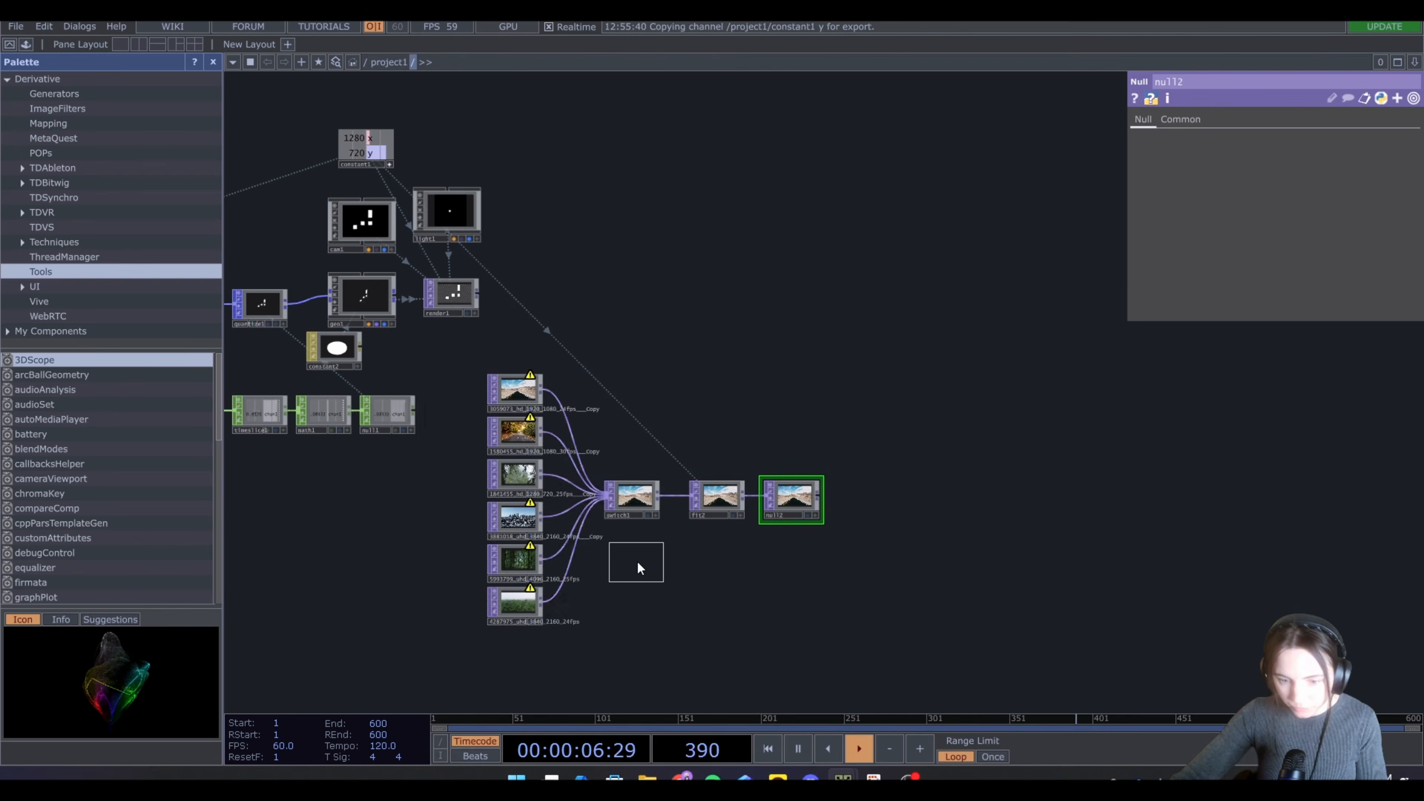
left_click(638, 568)
Append a Count CHOP after the LFO CHOP
scroll(638, 568, "up", 3)
key("Tab")
type("cou")
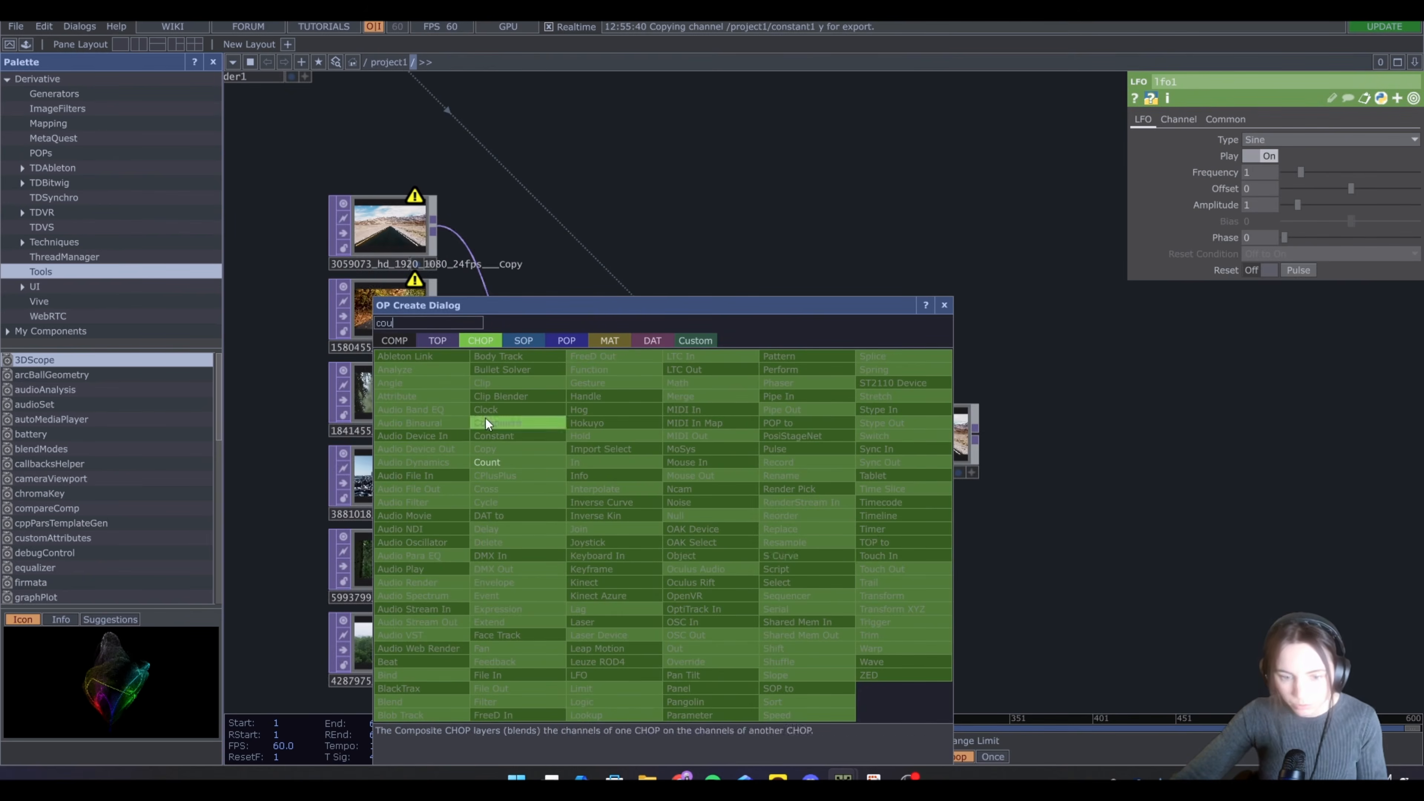
left_click(491, 460)
left_click(759, 562)
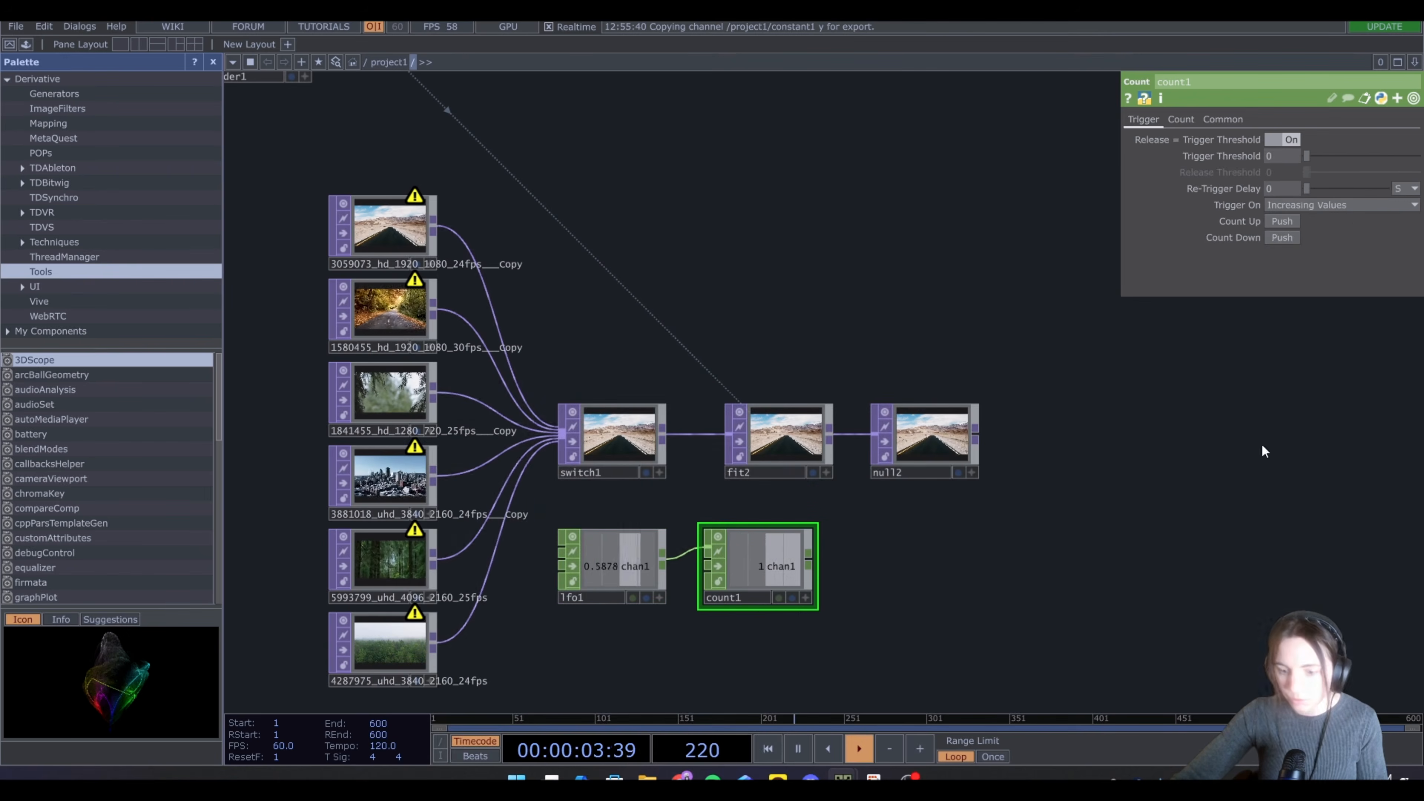
Set the Count CHOP's limit to Loop Min/Max with a limit maximum of 5
left_click(1180, 119)
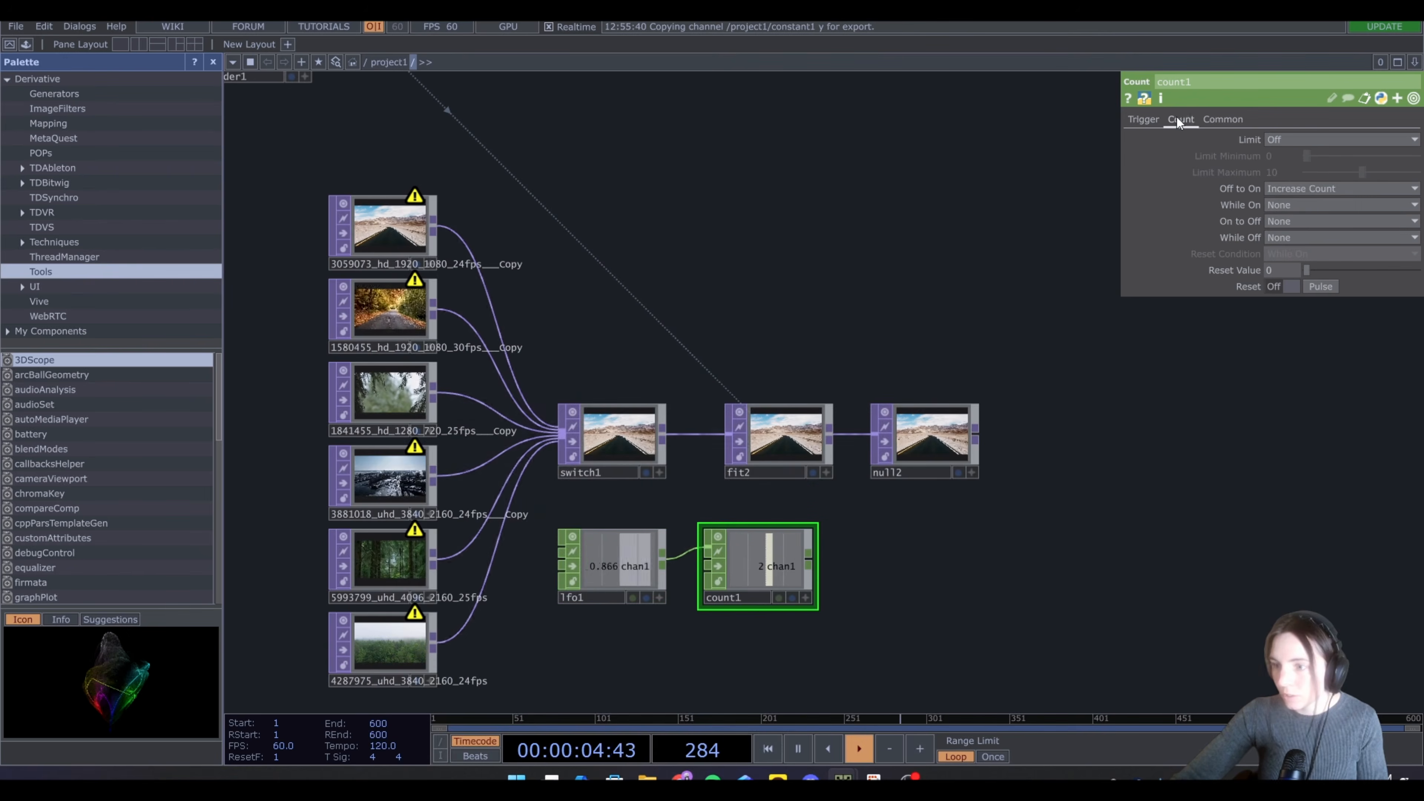
left_click(1286, 138)
left_click(1316, 171)
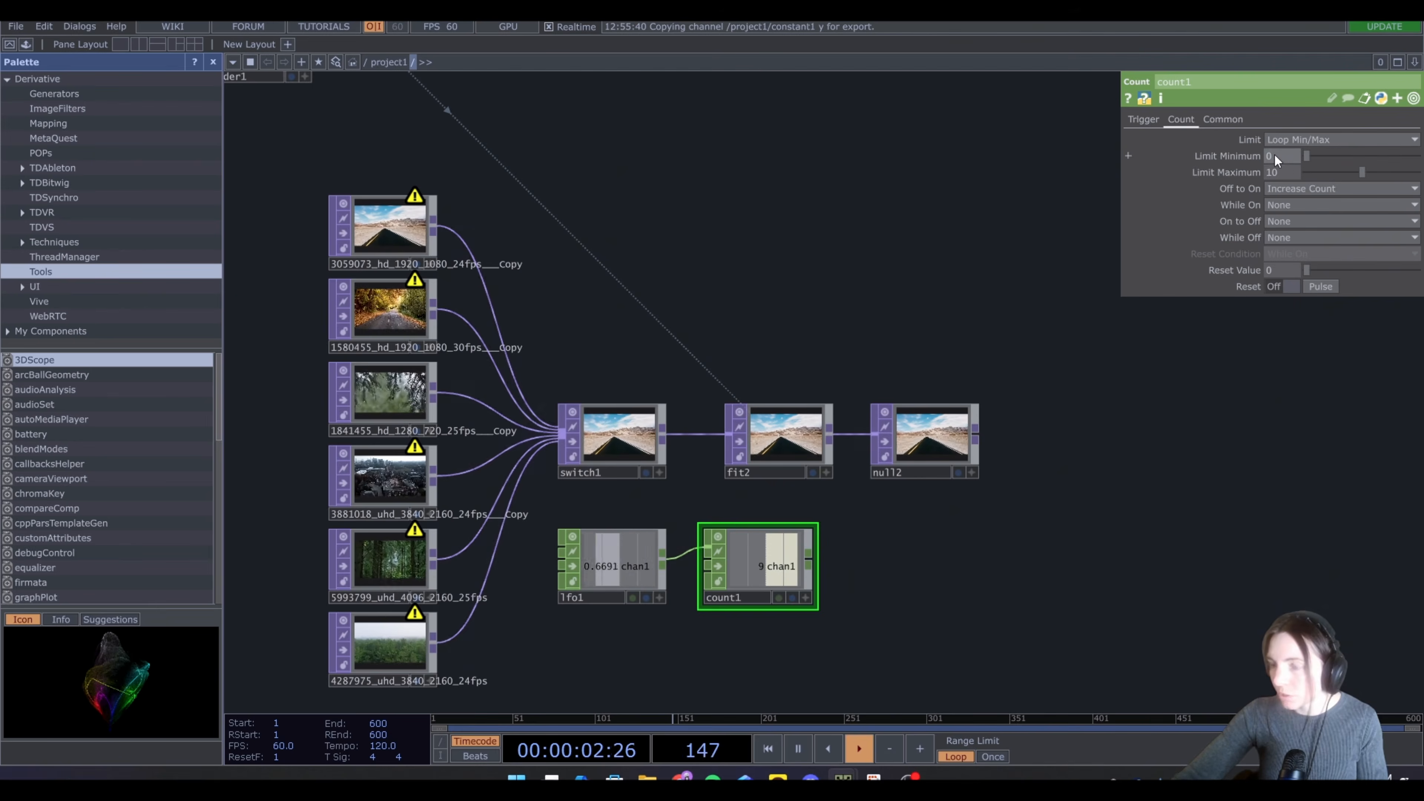
left_click(1278, 172)
type("5")
key("Return")
Append a Null CHOP after the Count CHOP
key("Tab")
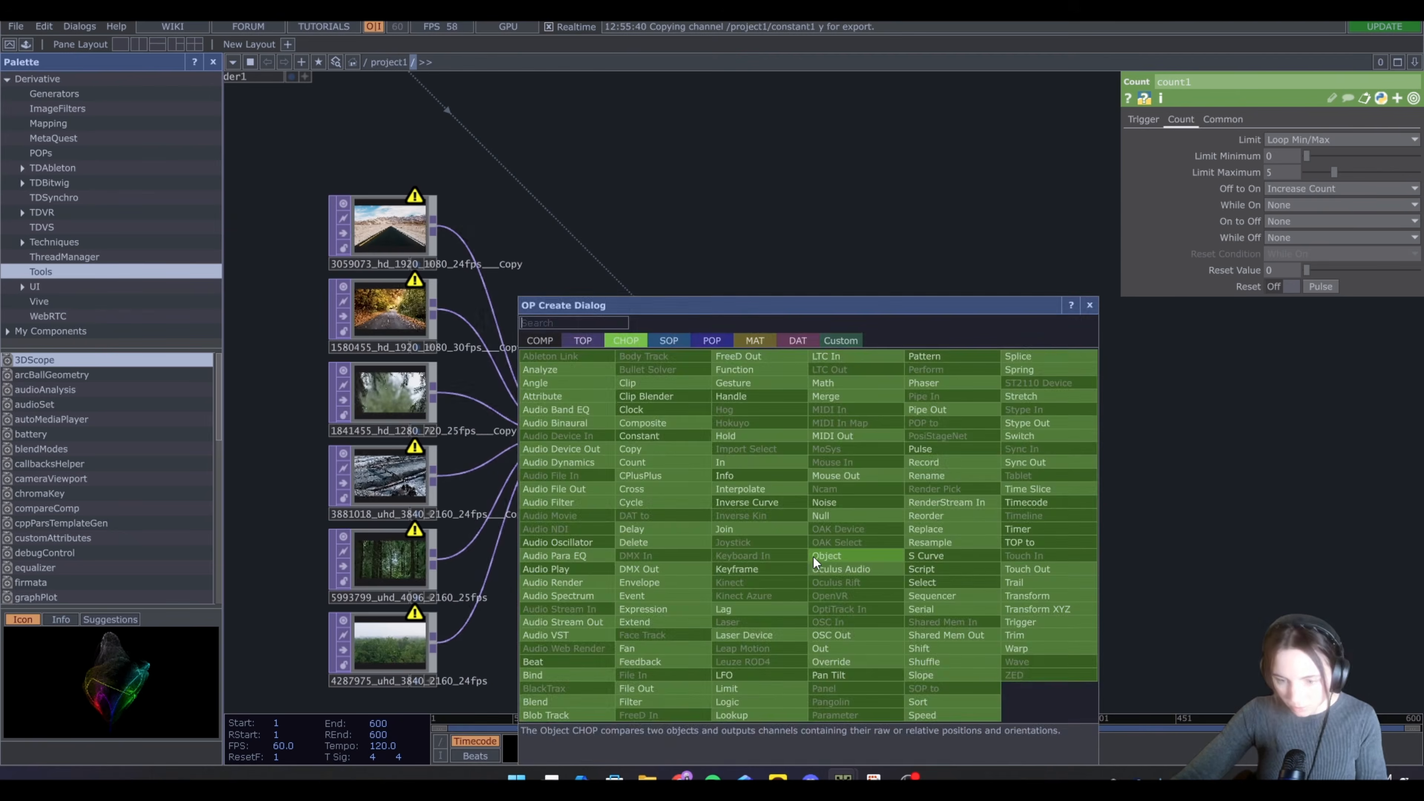
left_click(843, 514)
left_click(901, 567)
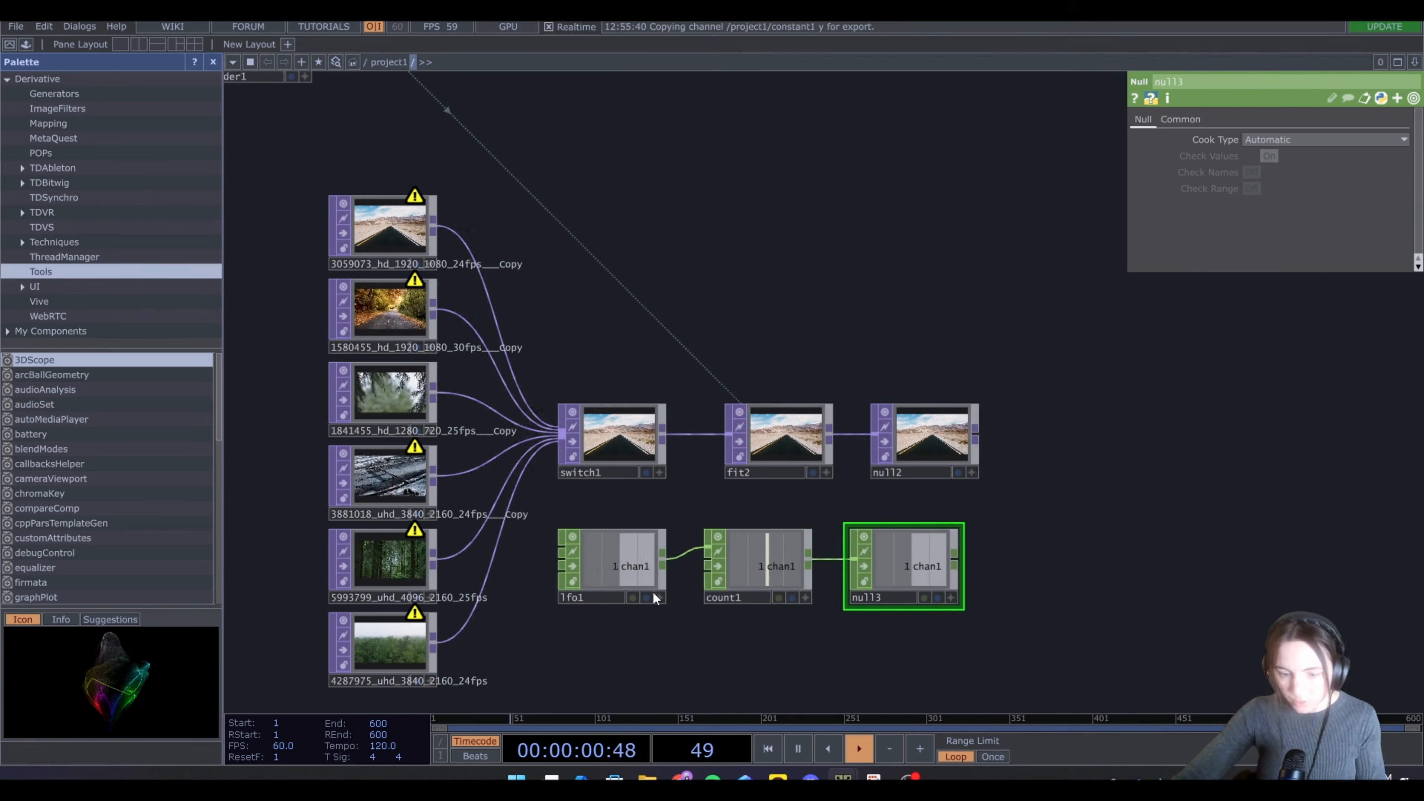
Reference the Null CHOP's channel in the Switch TOP's Index parameter
left_click(653, 463)
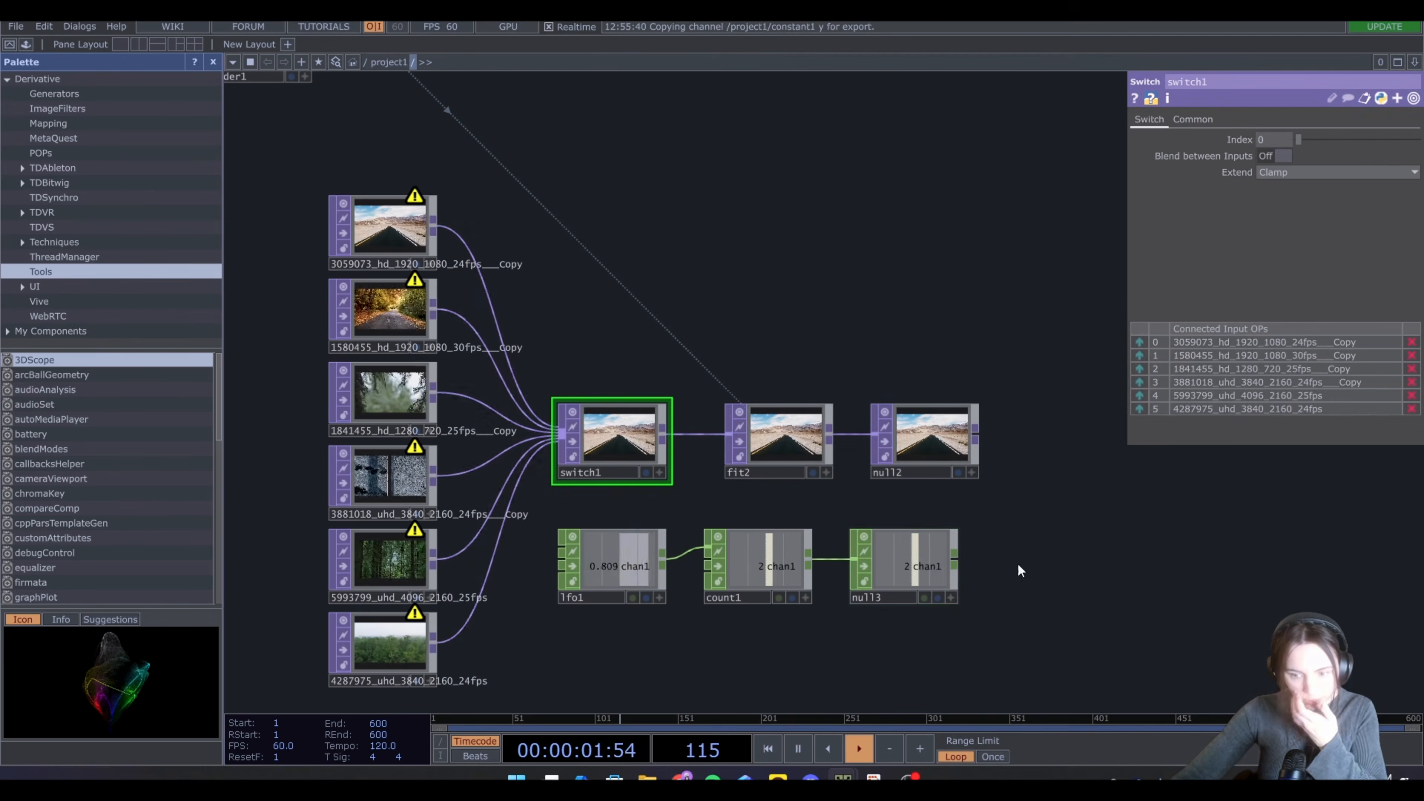
left_click(951, 599)
left_click_drag(914, 571, 1253, 124)
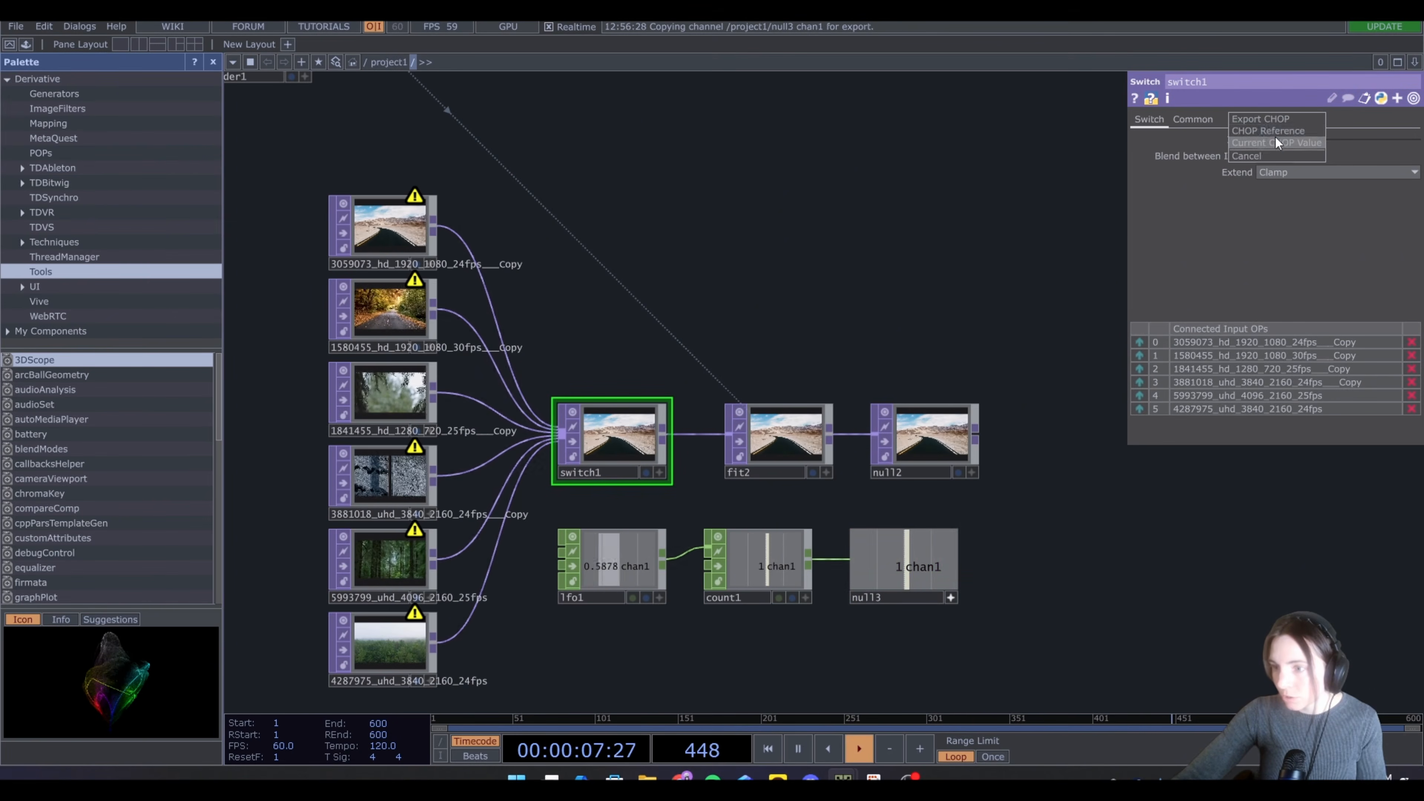
left_click(1275, 130)
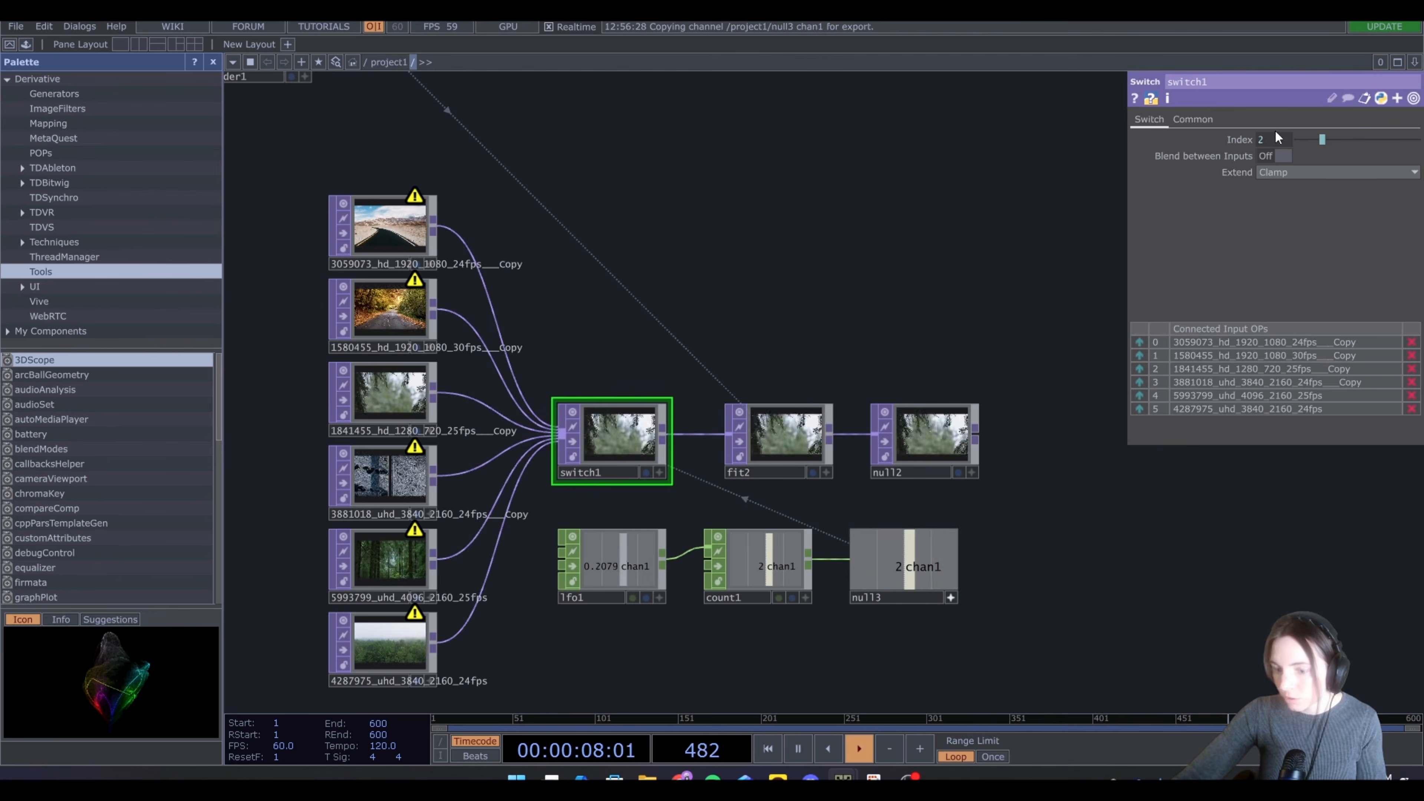
Set the LFO CHOP's frequency to 5
left_click(951, 596)
left_click(656, 561)
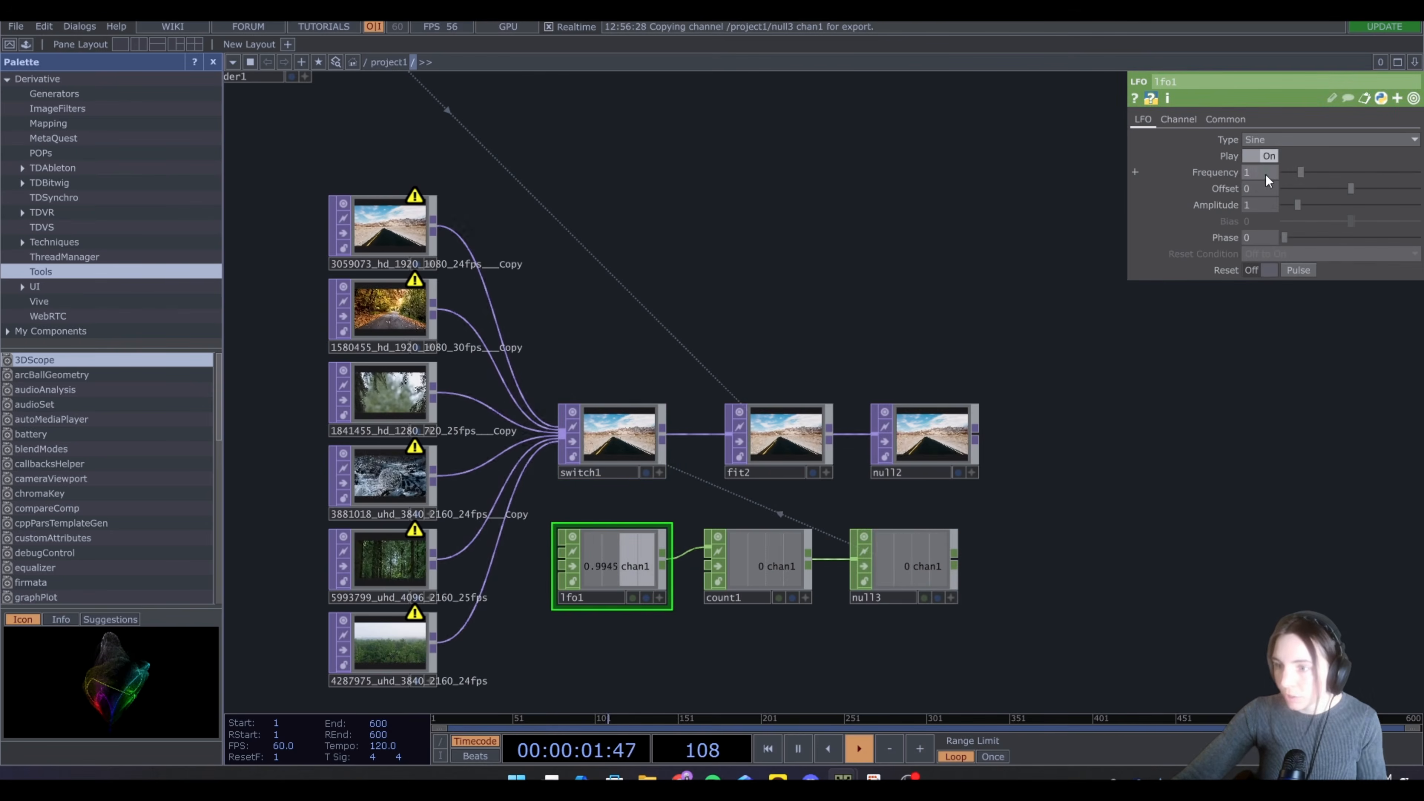
left_click(1361, 173)
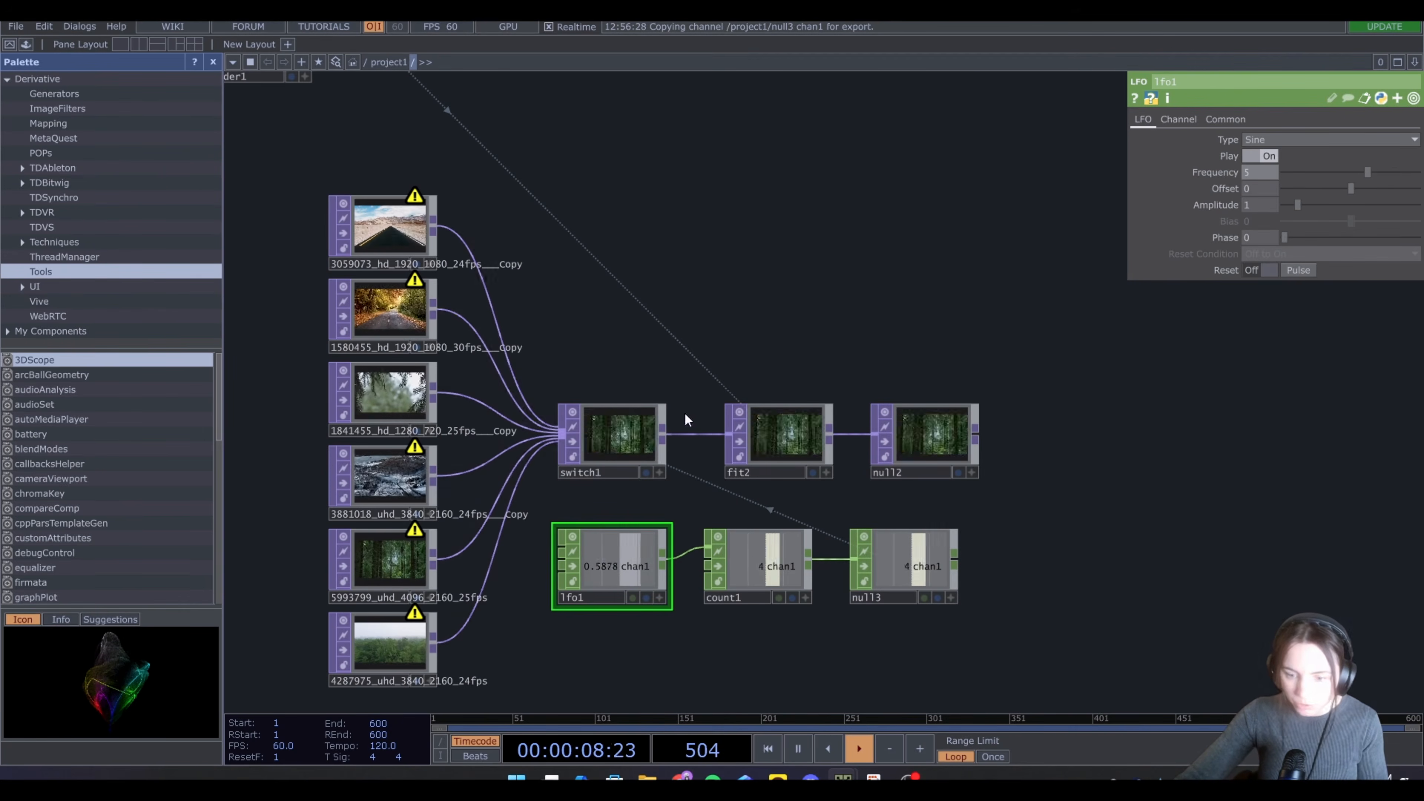
Add a Composite TOP fed by the render output and the background Null TOP
scroll(584, 309, "down", 3)
left_click_drag(649, 205, 733, 263)
left_click_drag(506, 231, 633, 232)
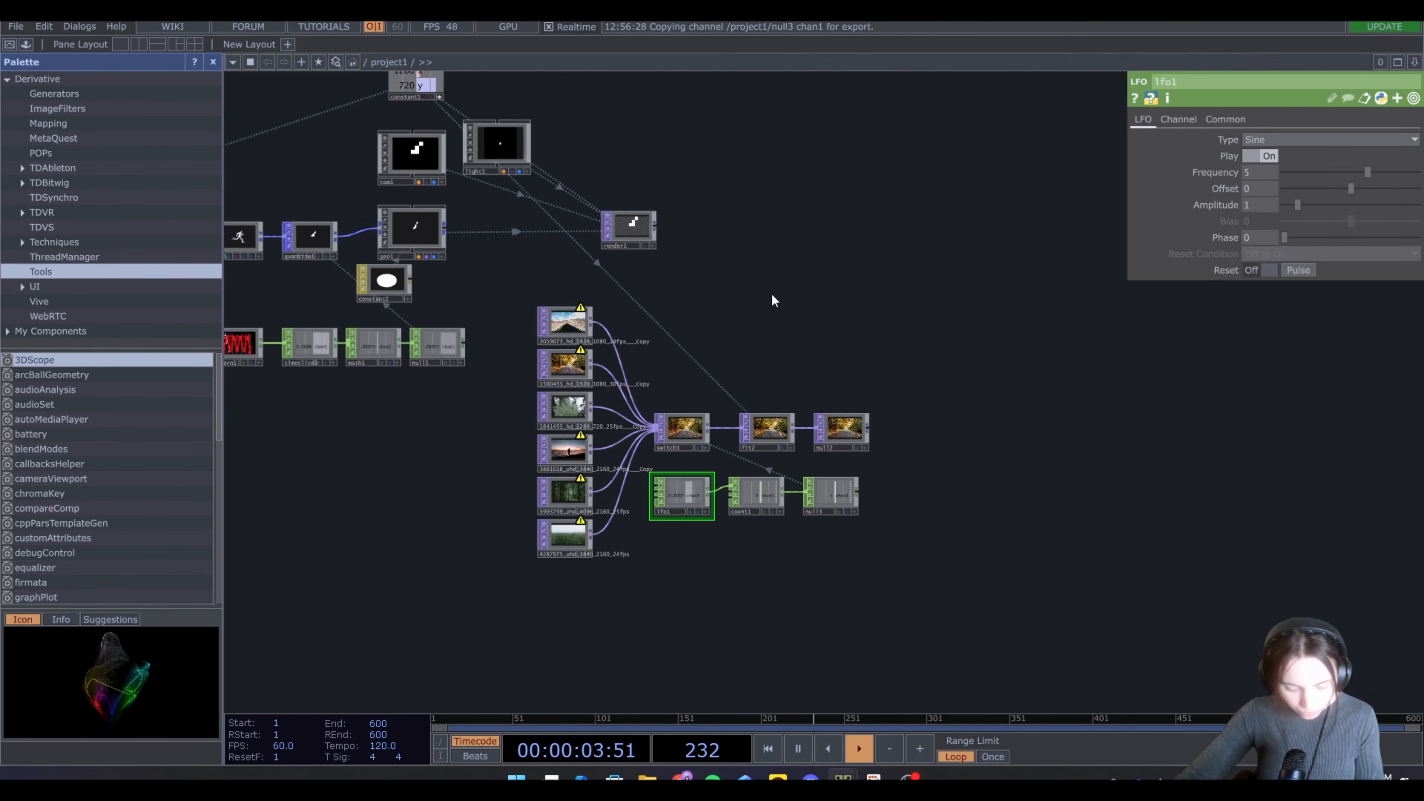
key("Tab")
left_click(538, 104)
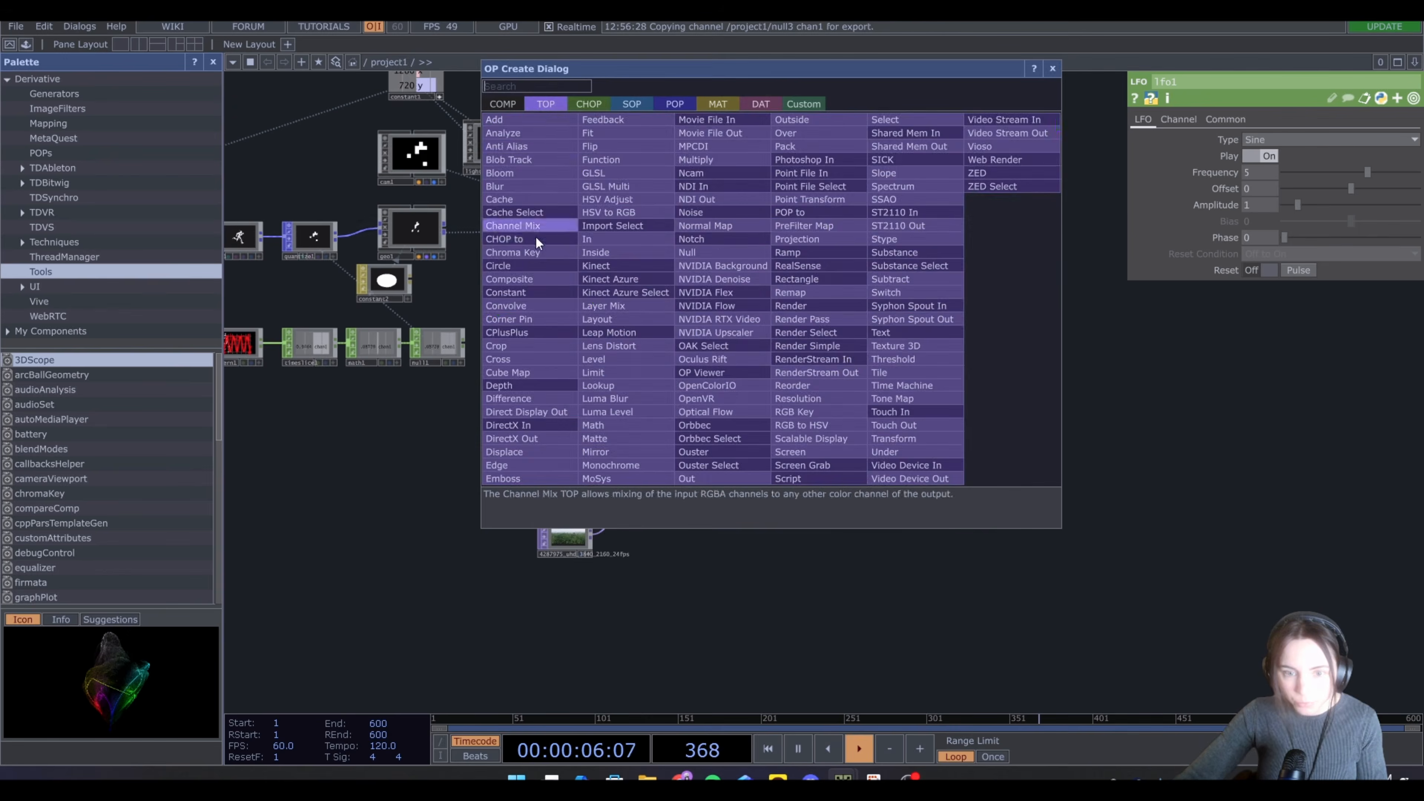
left_click(530, 279)
left_click(850, 302)
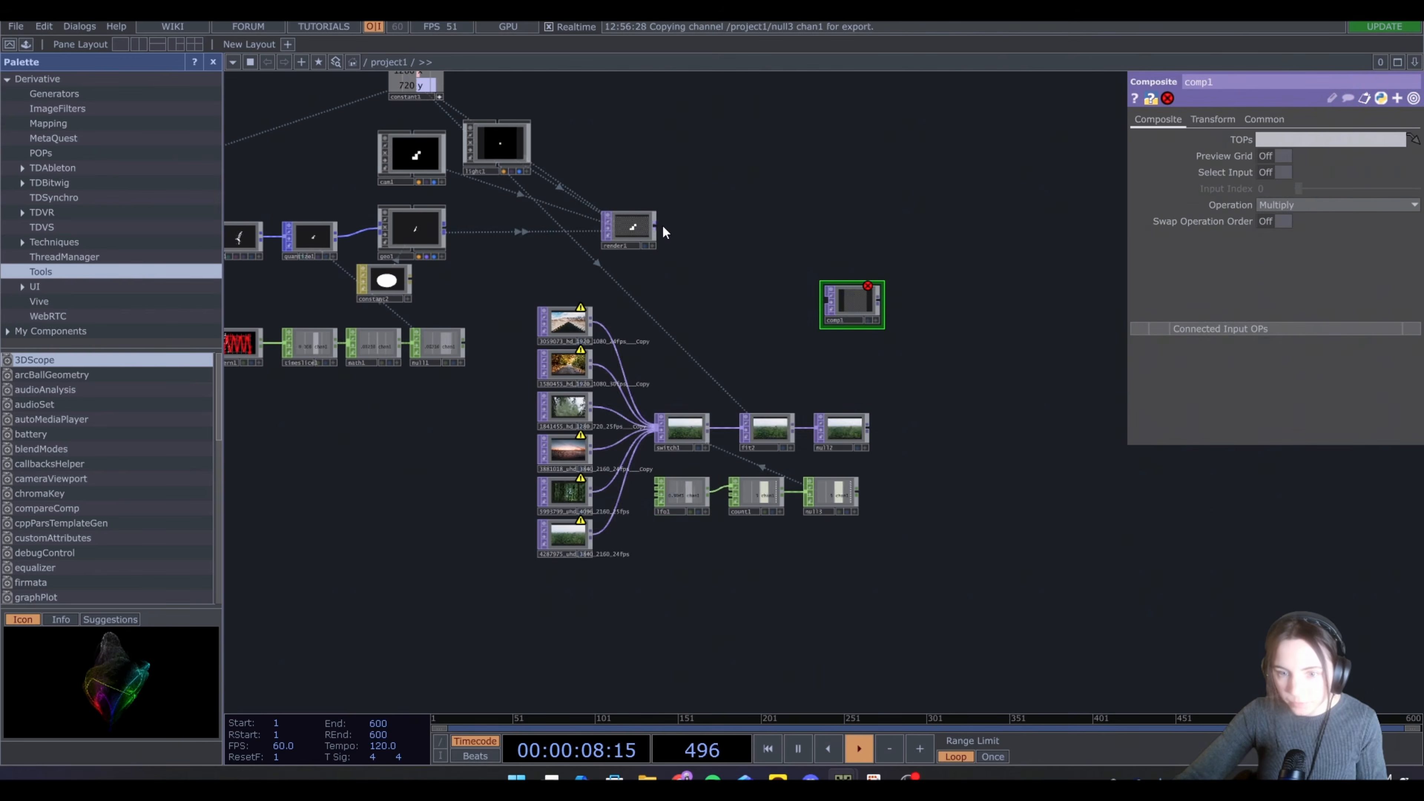
left_click_drag(657, 226, 969, 303)
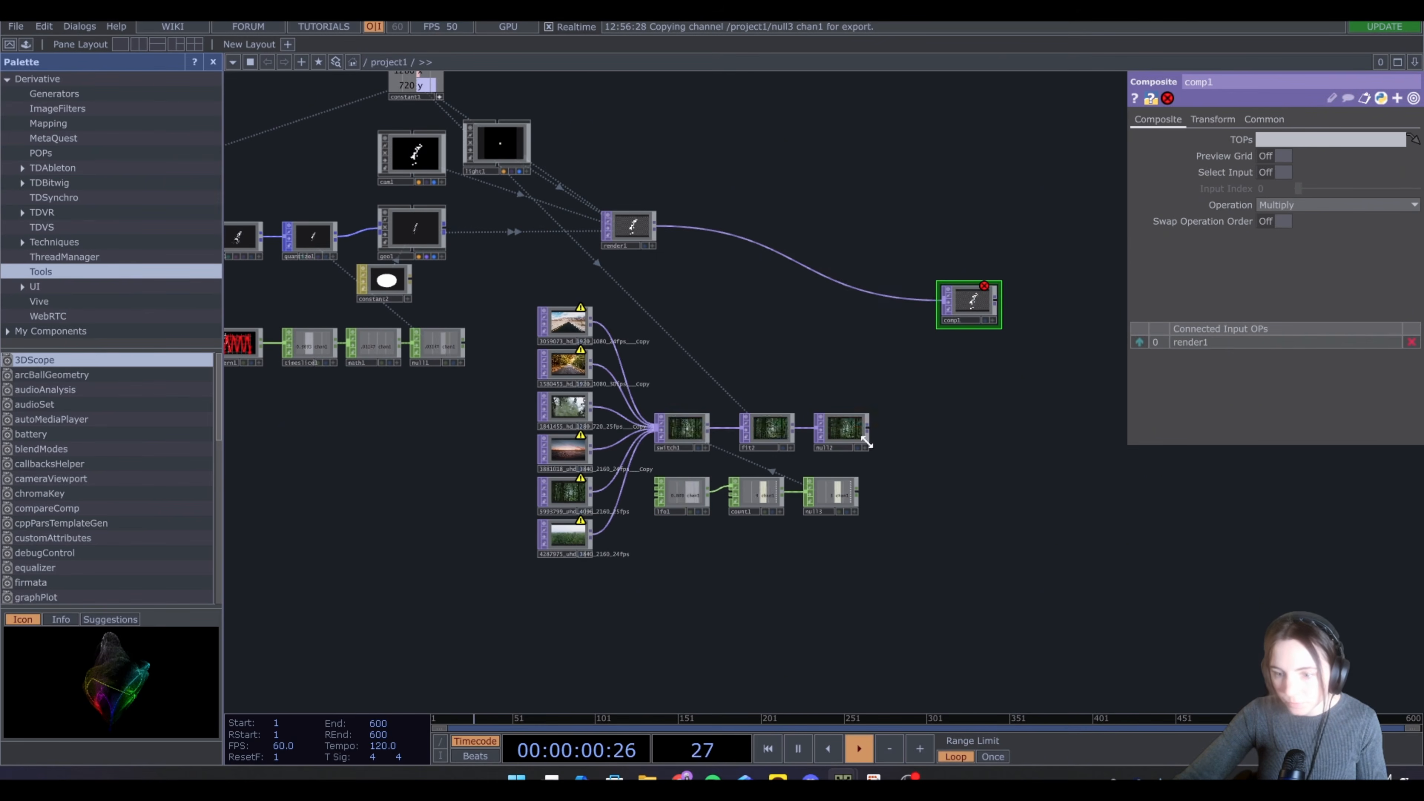
left_click_drag(867, 430, 945, 305)
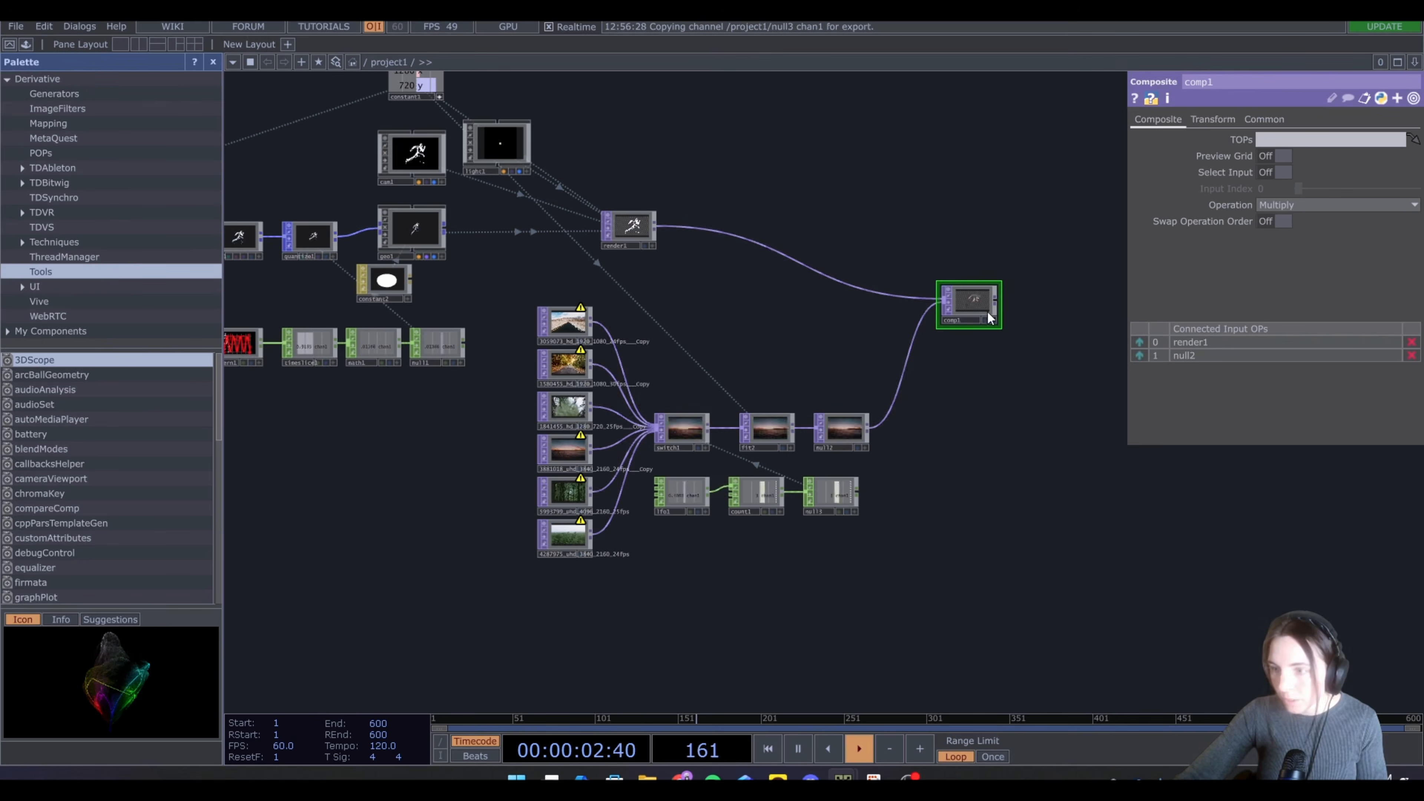
Add an Edge TOP above the render node
scroll(970, 321, "up", 5)
scroll(970, 321, "up", 4)
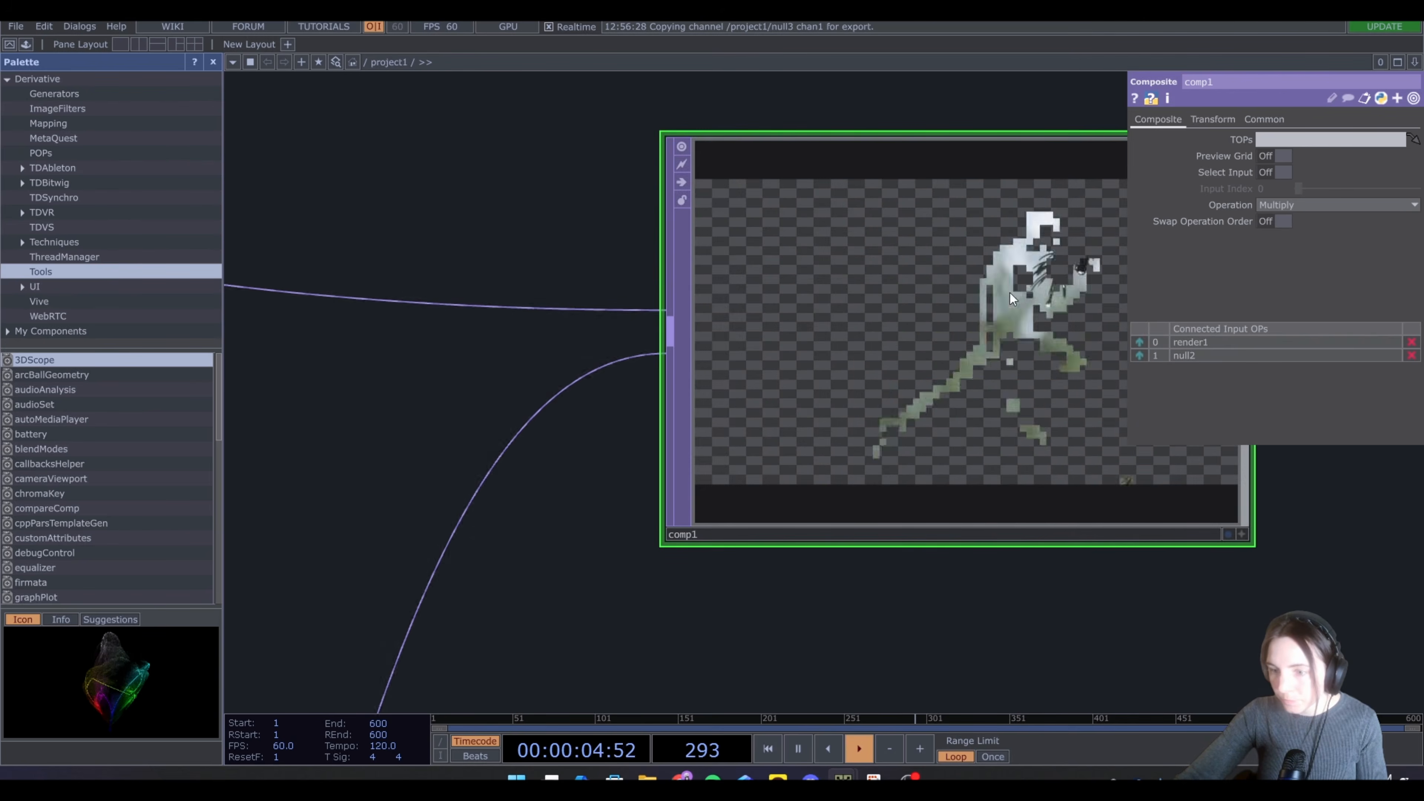
scroll(1003, 301, "down", 5)
scroll(916, 278, "up", 8)
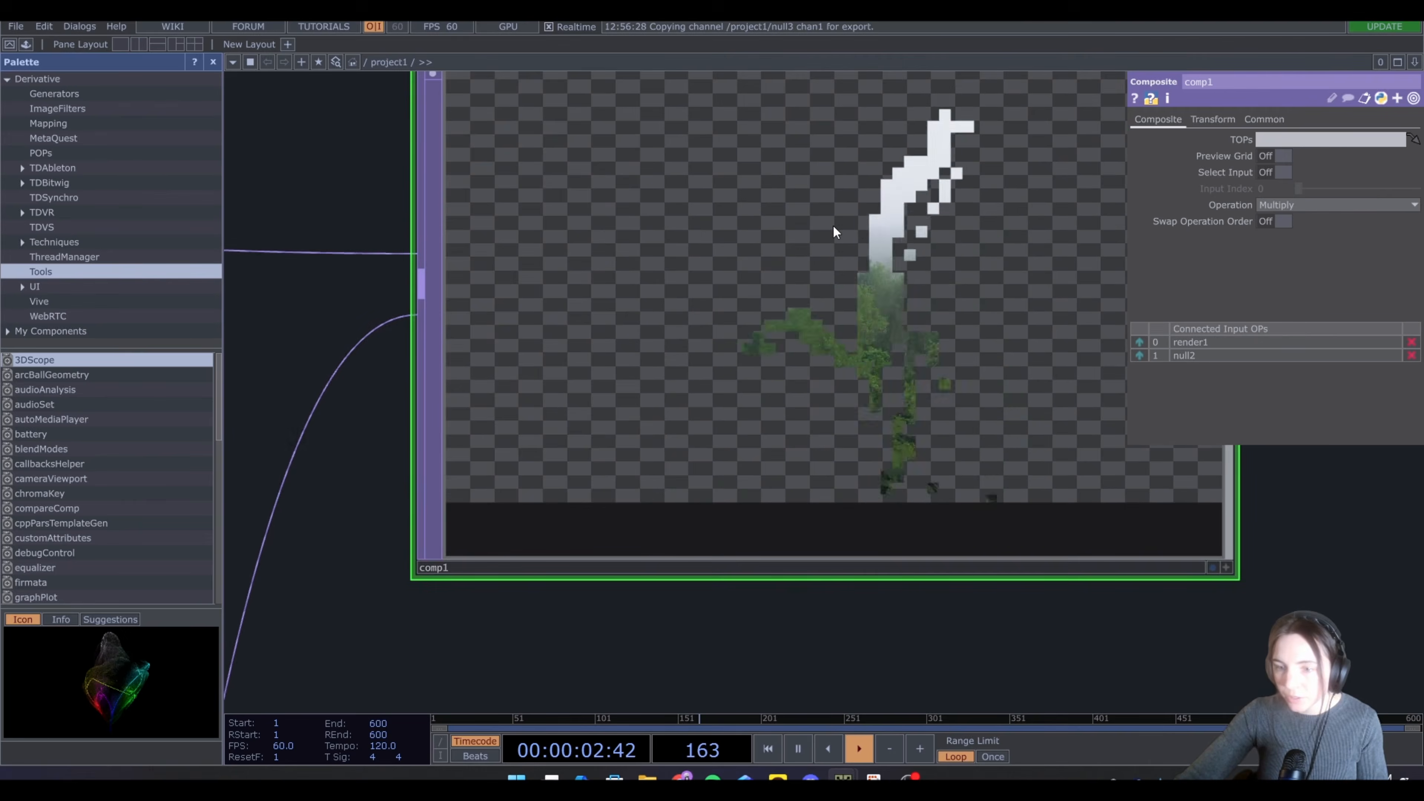
scroll(688, 247, "down", 8)
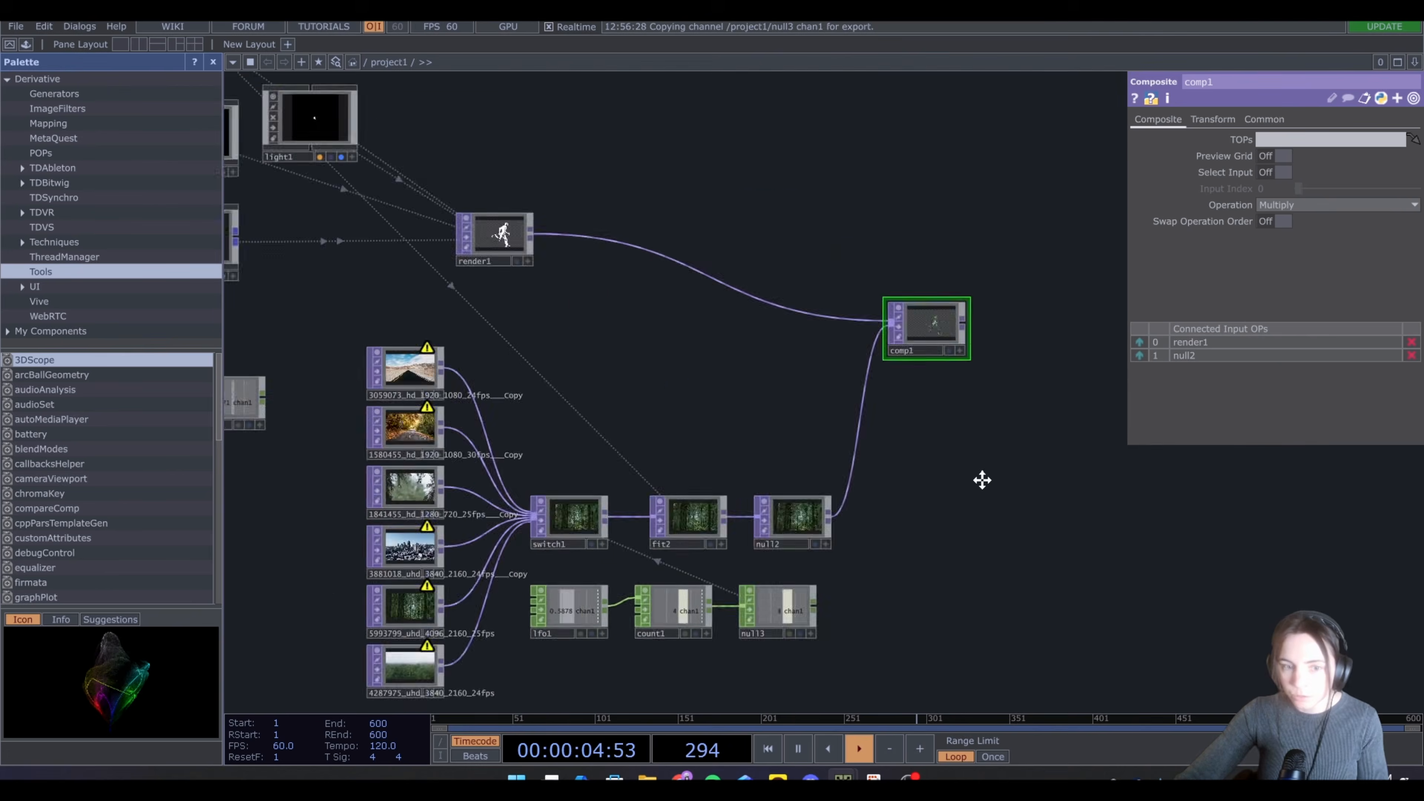
left_click_drag(563, 316, 488, 316)
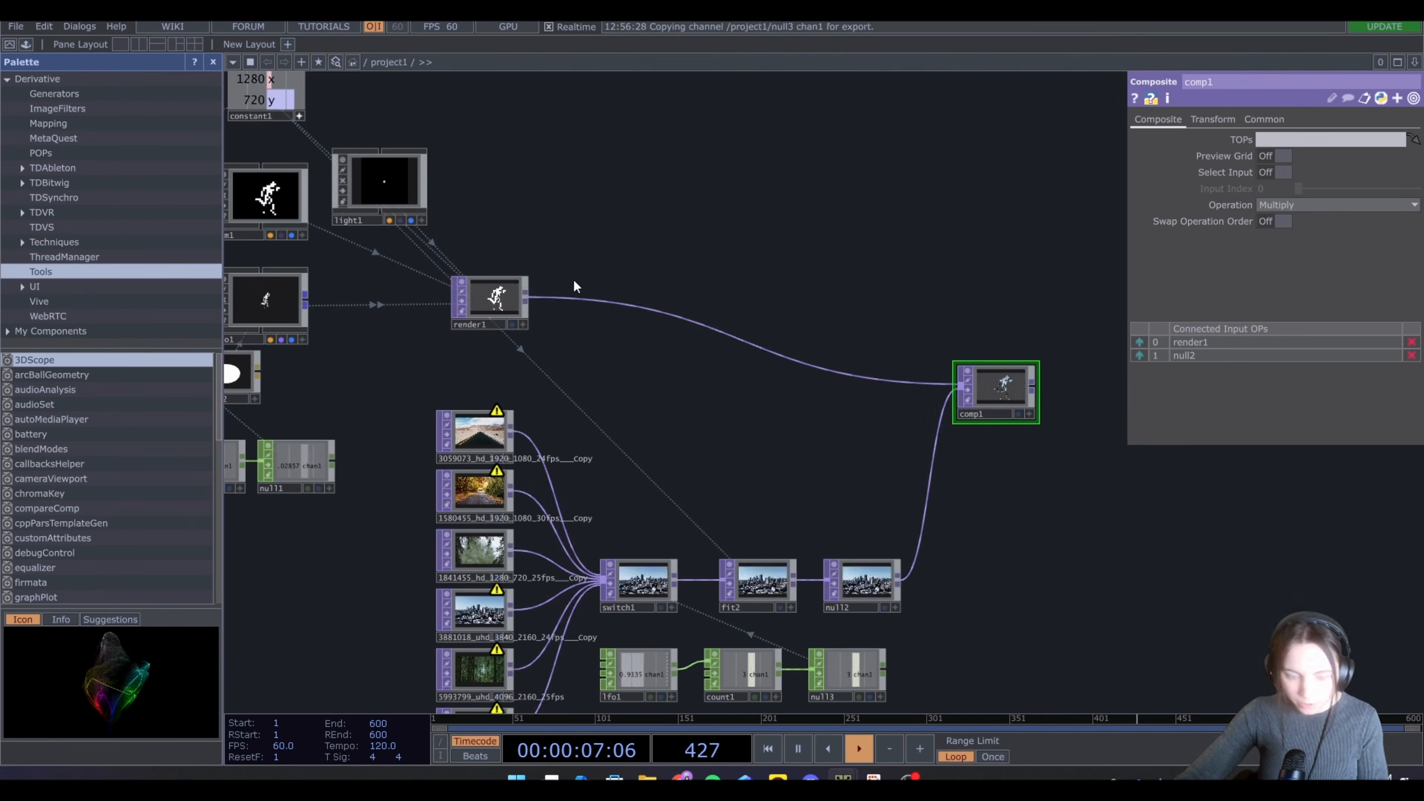
key("Tab")
type("ed")
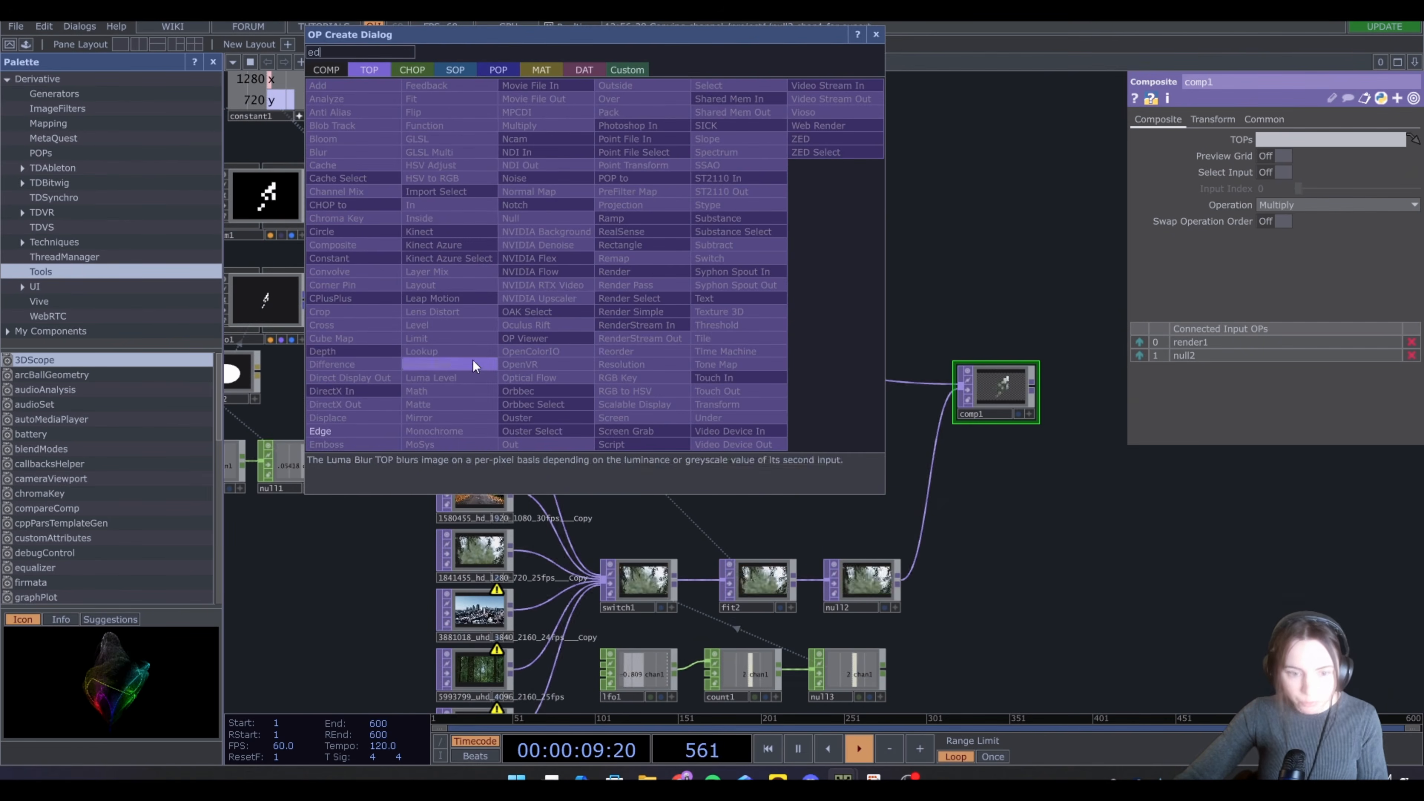
left_click(340, 428)
left_click(611, 244)
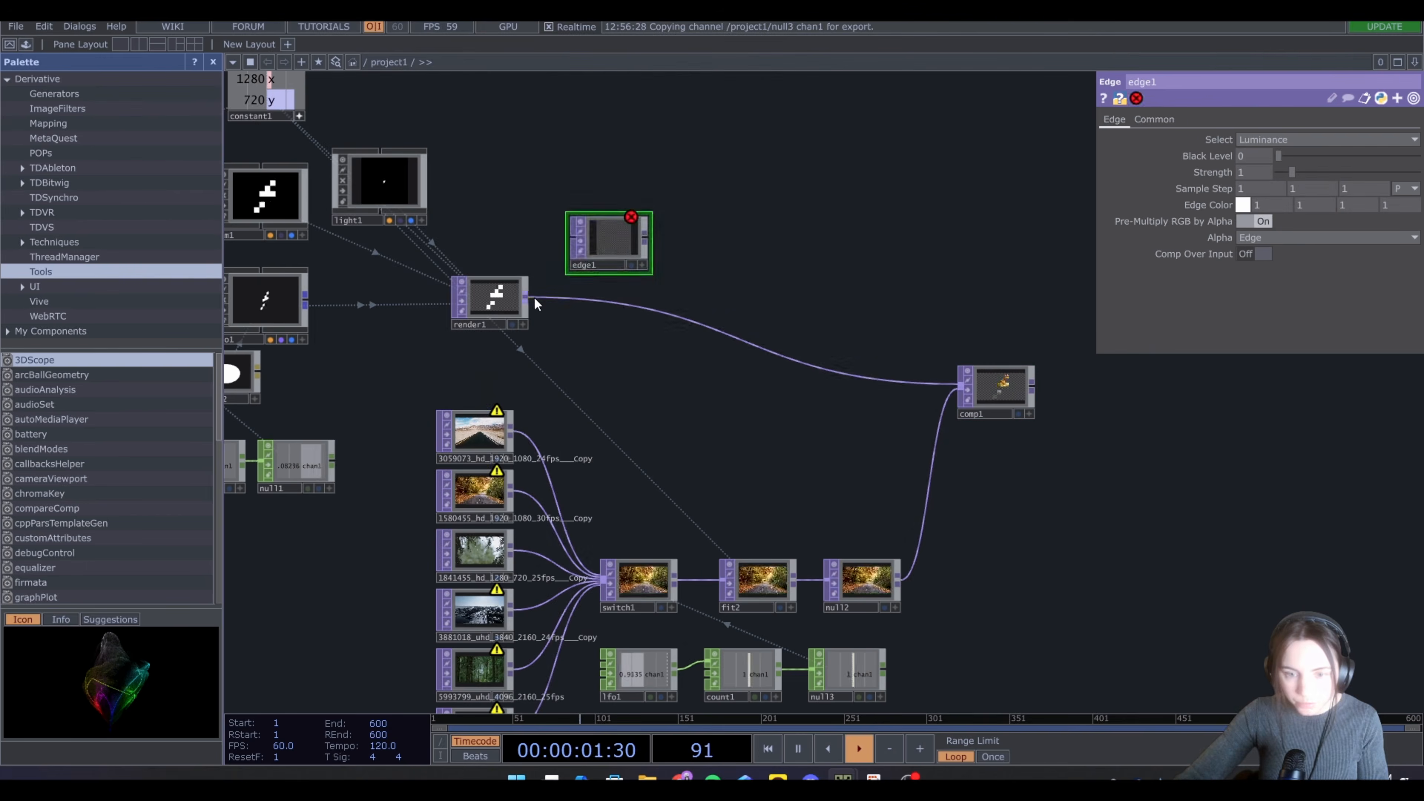
Append a Transform TOP after the Edge TOP and set its scale to 1.1
key("Tab")
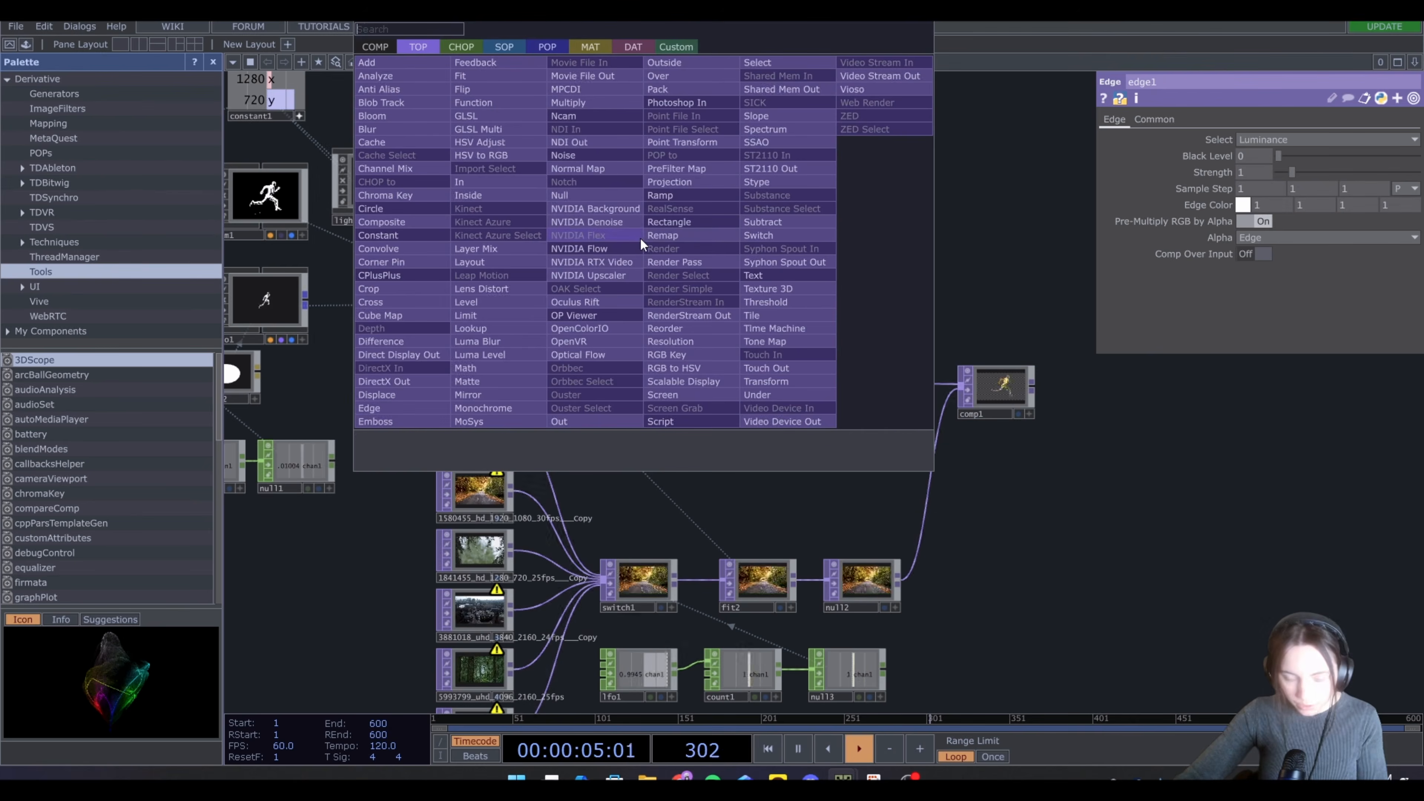
type("tr")
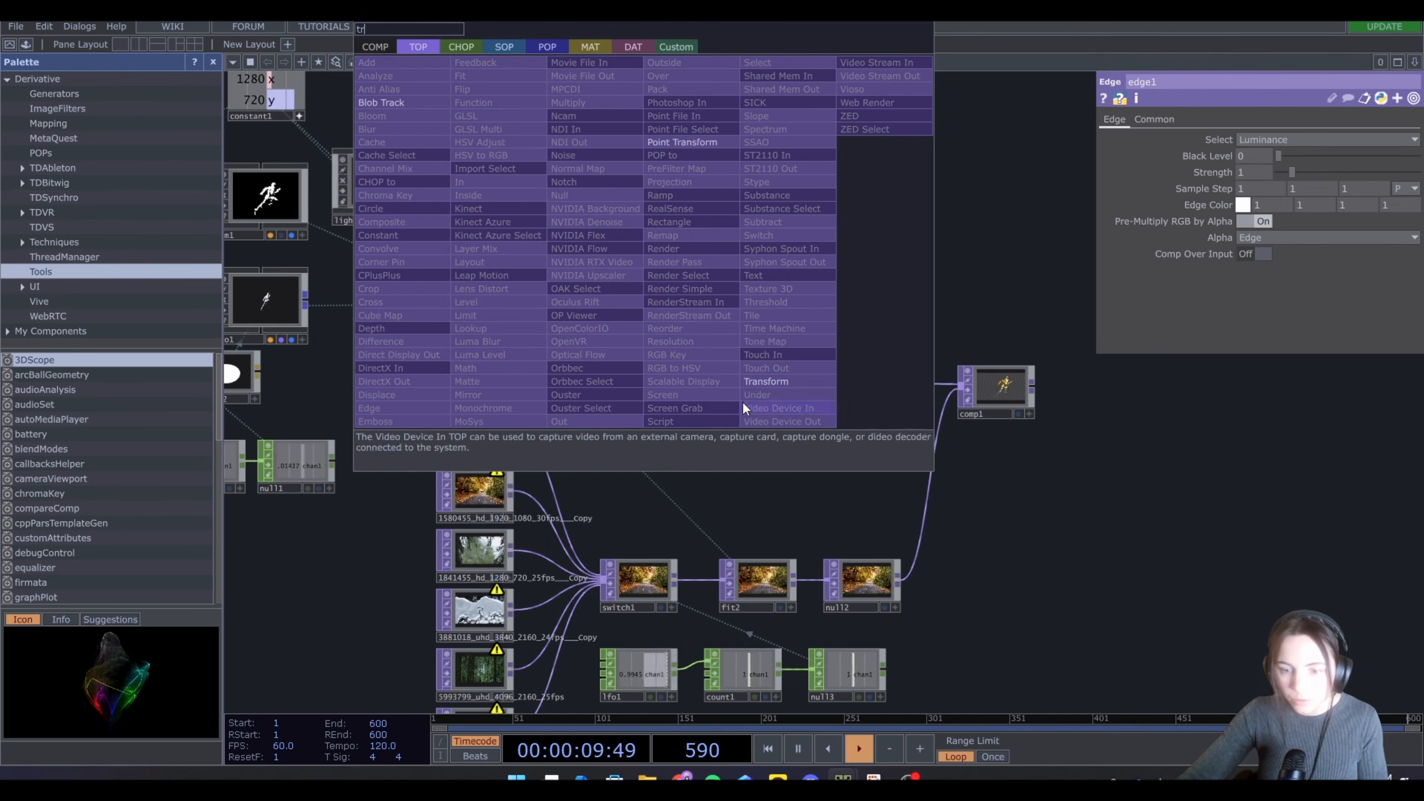
left_click(774, 378)
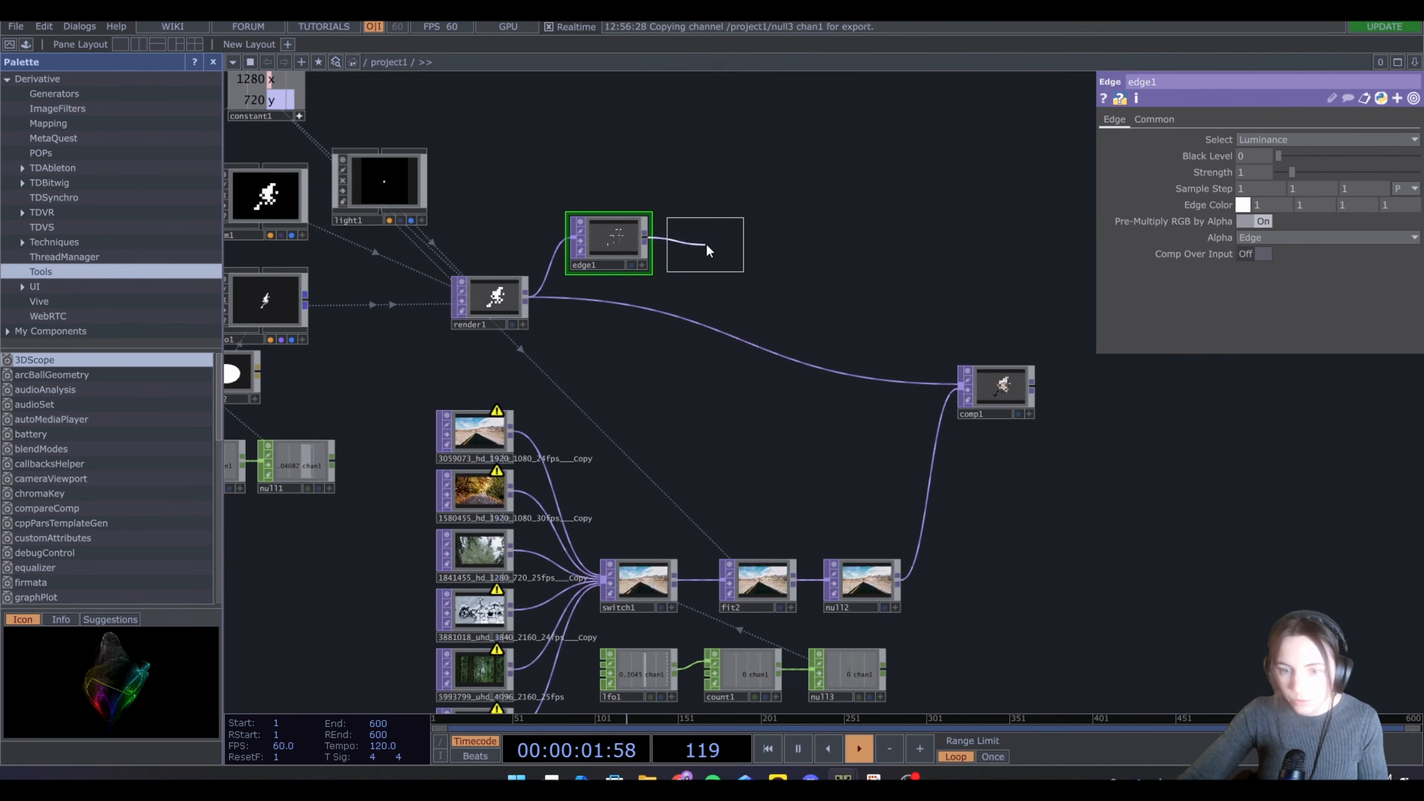
left_click(706, 243)
middle_click_drag(1216, 191, 1217, 161)
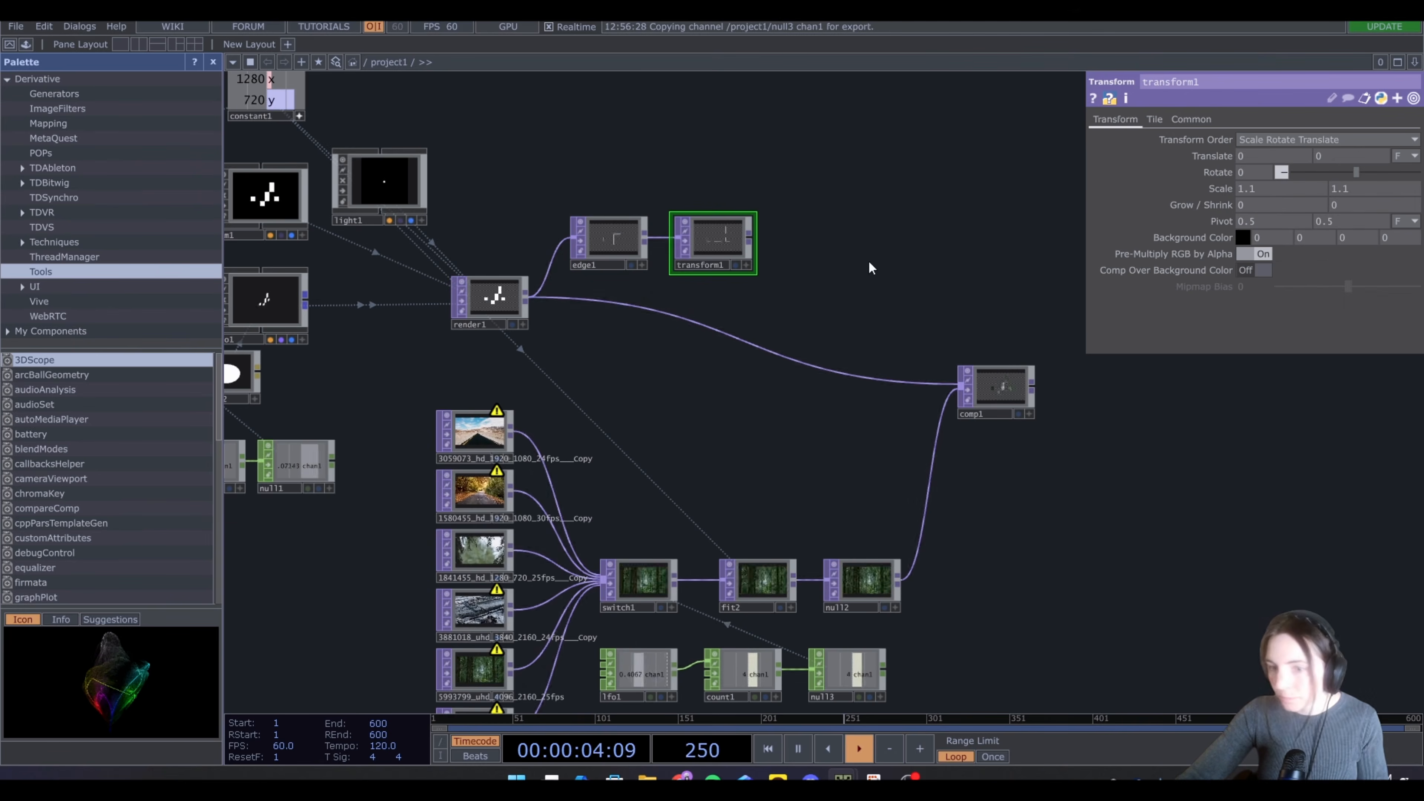
Append a Blur TOP after the Transform TOP
left_click_drag(748, 271, 690, 320)
right_click(691, 284)
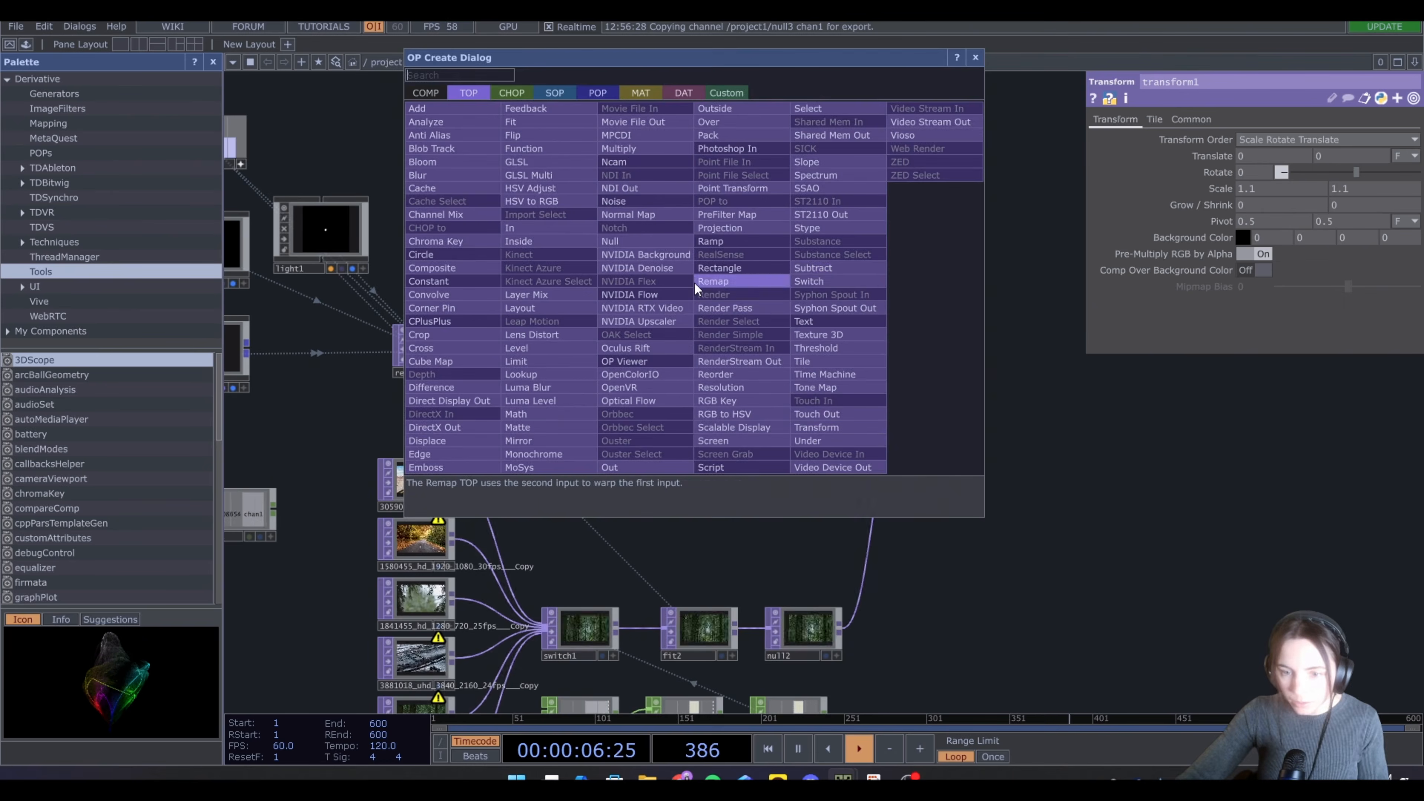
type("bl")
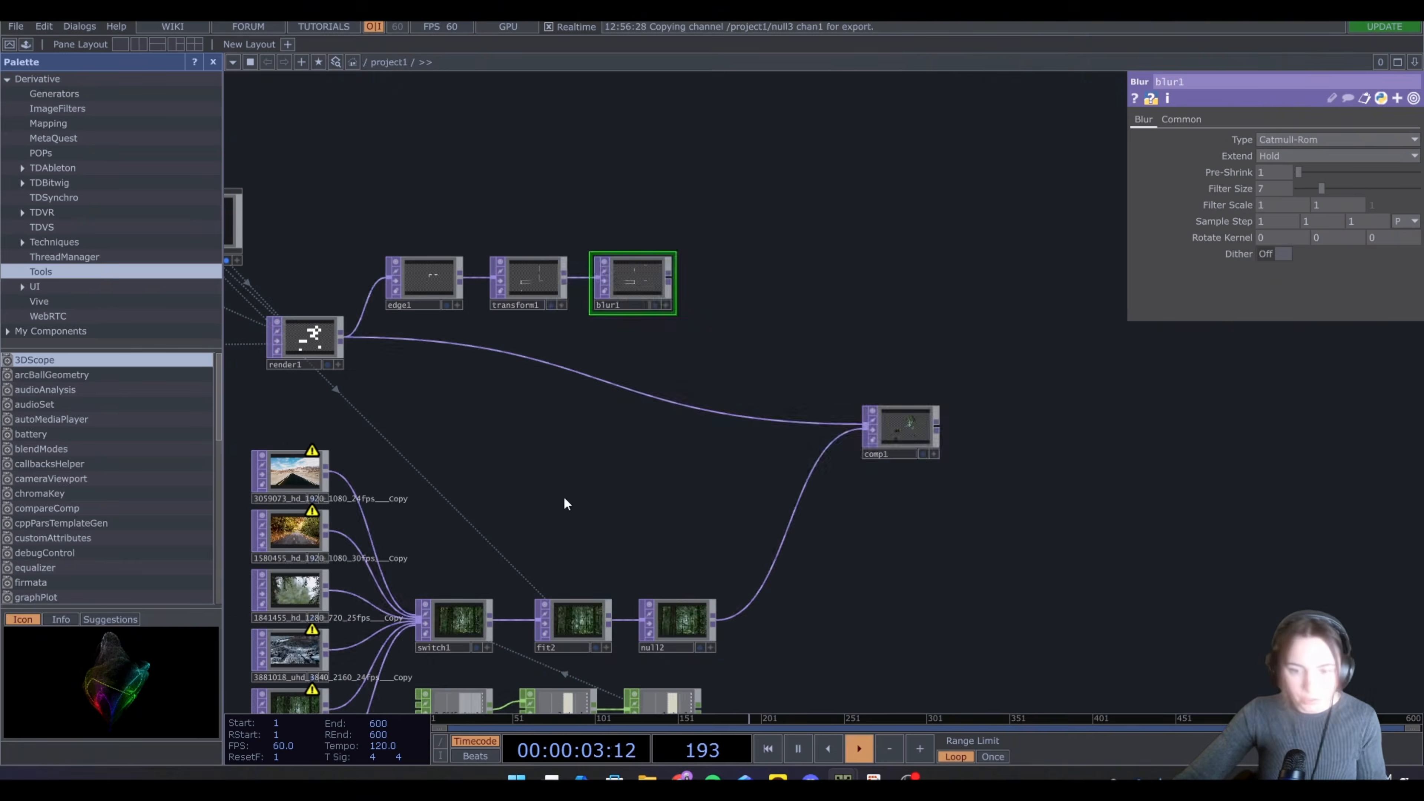
Add a second Composite TOP and connect the Blur TOP's output into it
key("Tab")
left_click(573, 333)
left_click(736, 352)
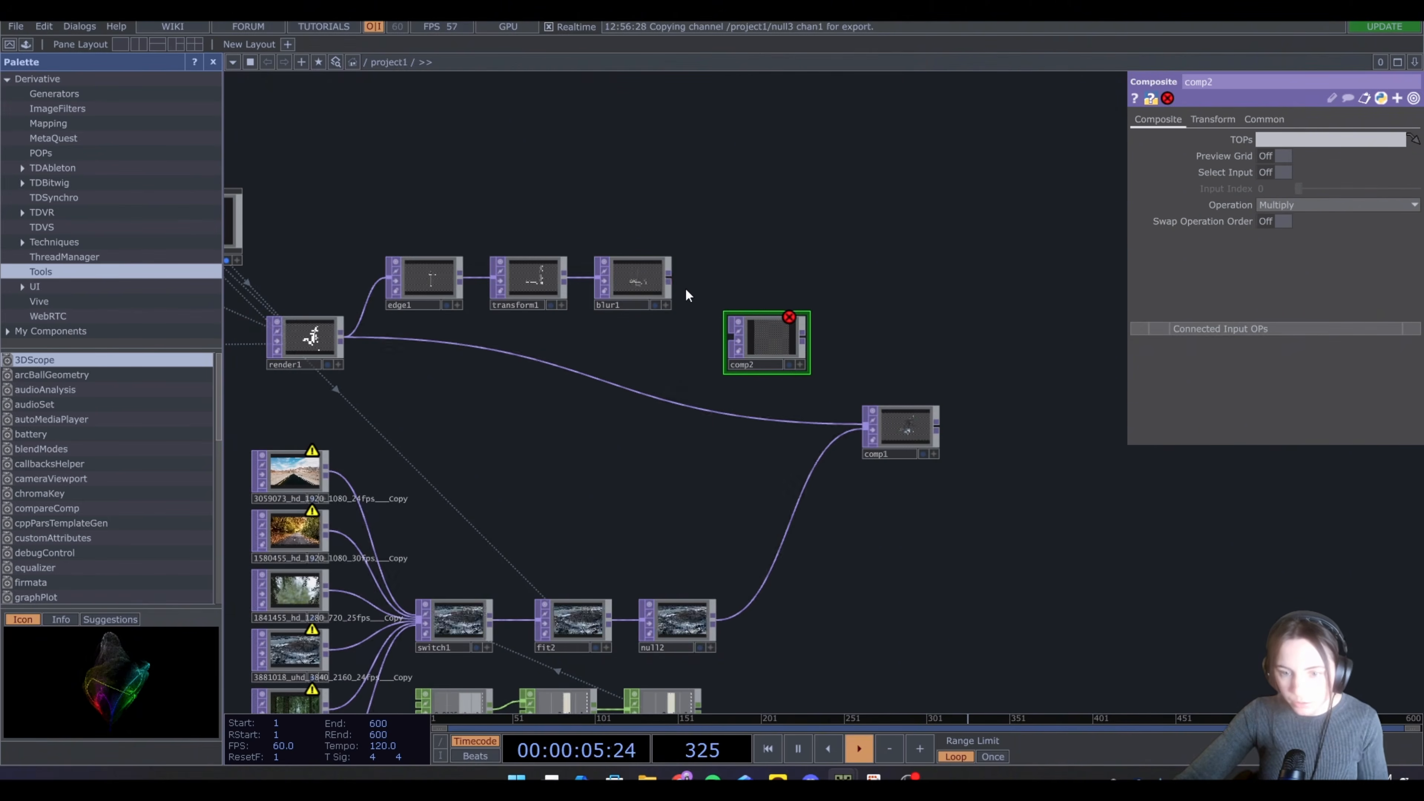
left_click_drag(669, 279, 731, 336)
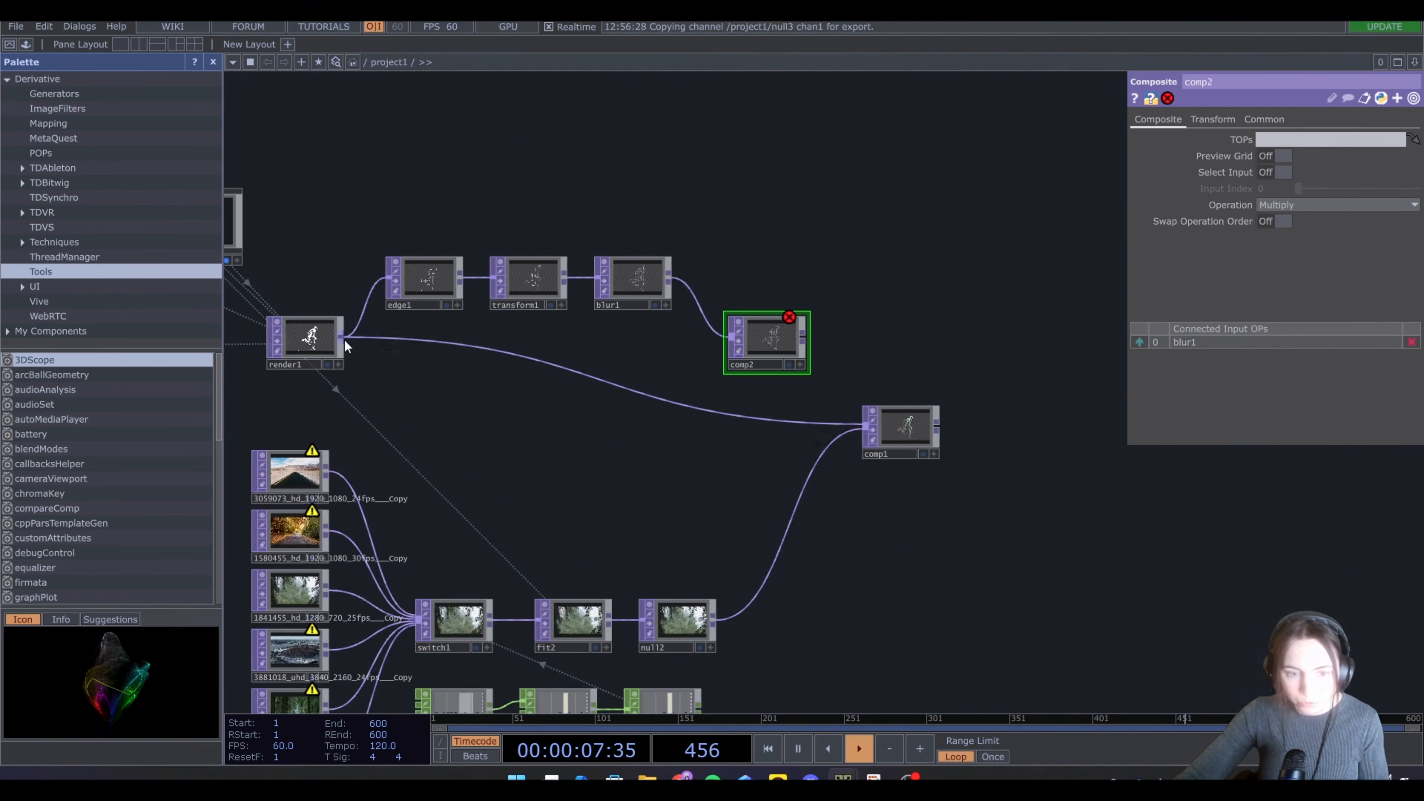
Connect the render node into the second Composite TOP and set its operation to Add
left_click_drag(344, 338, 710, 354)
scroll(710, 354, "up", 5)
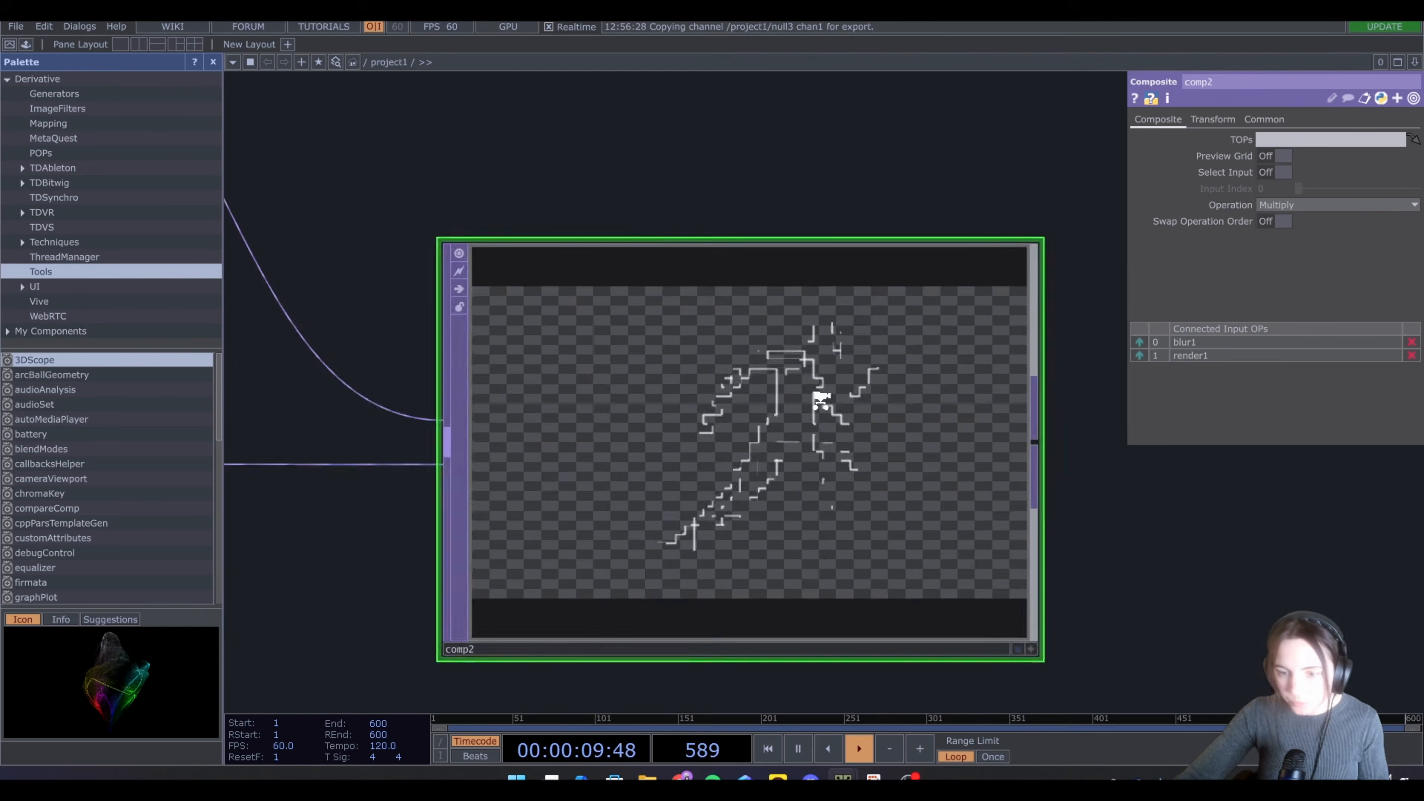
left_click(1303, 205)
left_click(1244, 219)
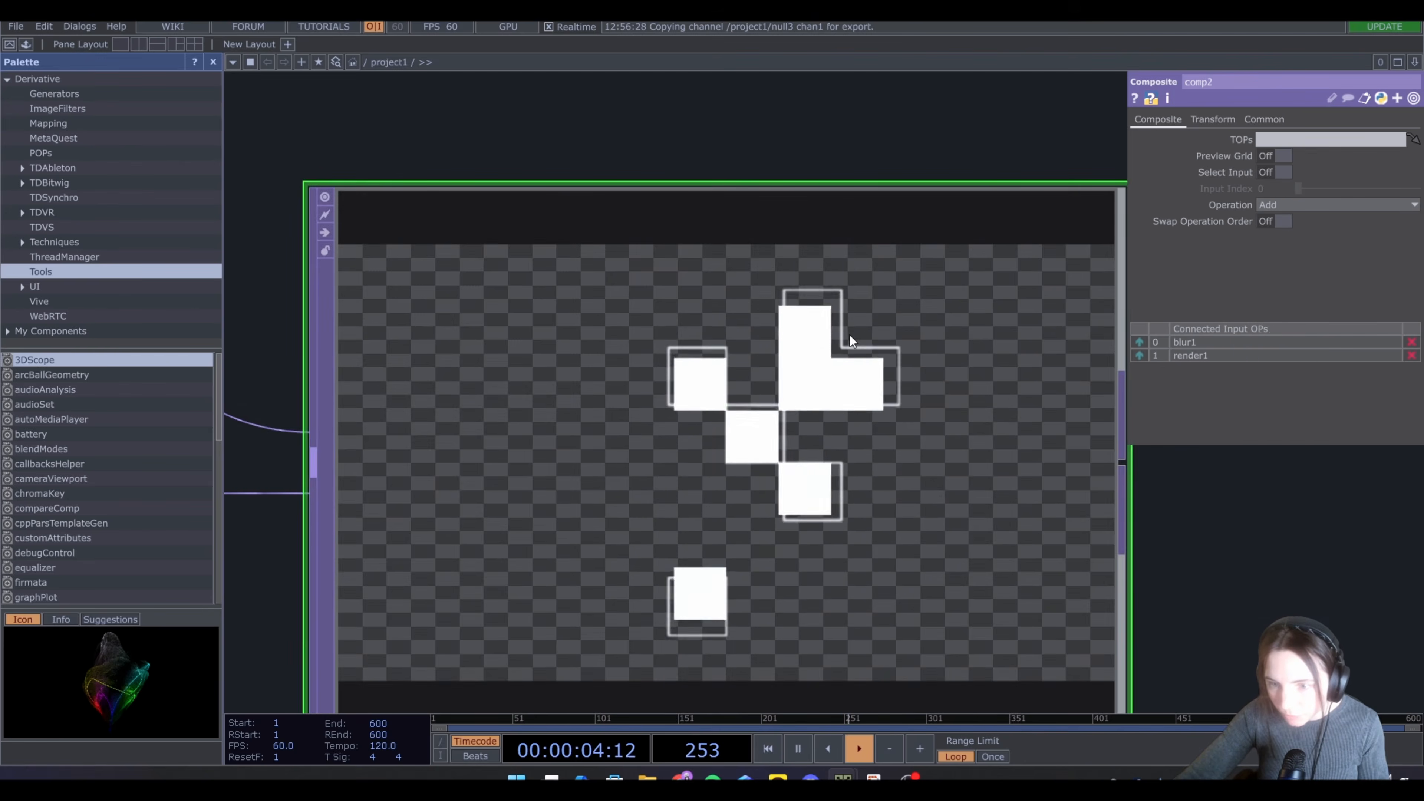
scroll(794, 351, "down", 5)
Set the Blur TOP's filter size to 20
left_click(562, 273)
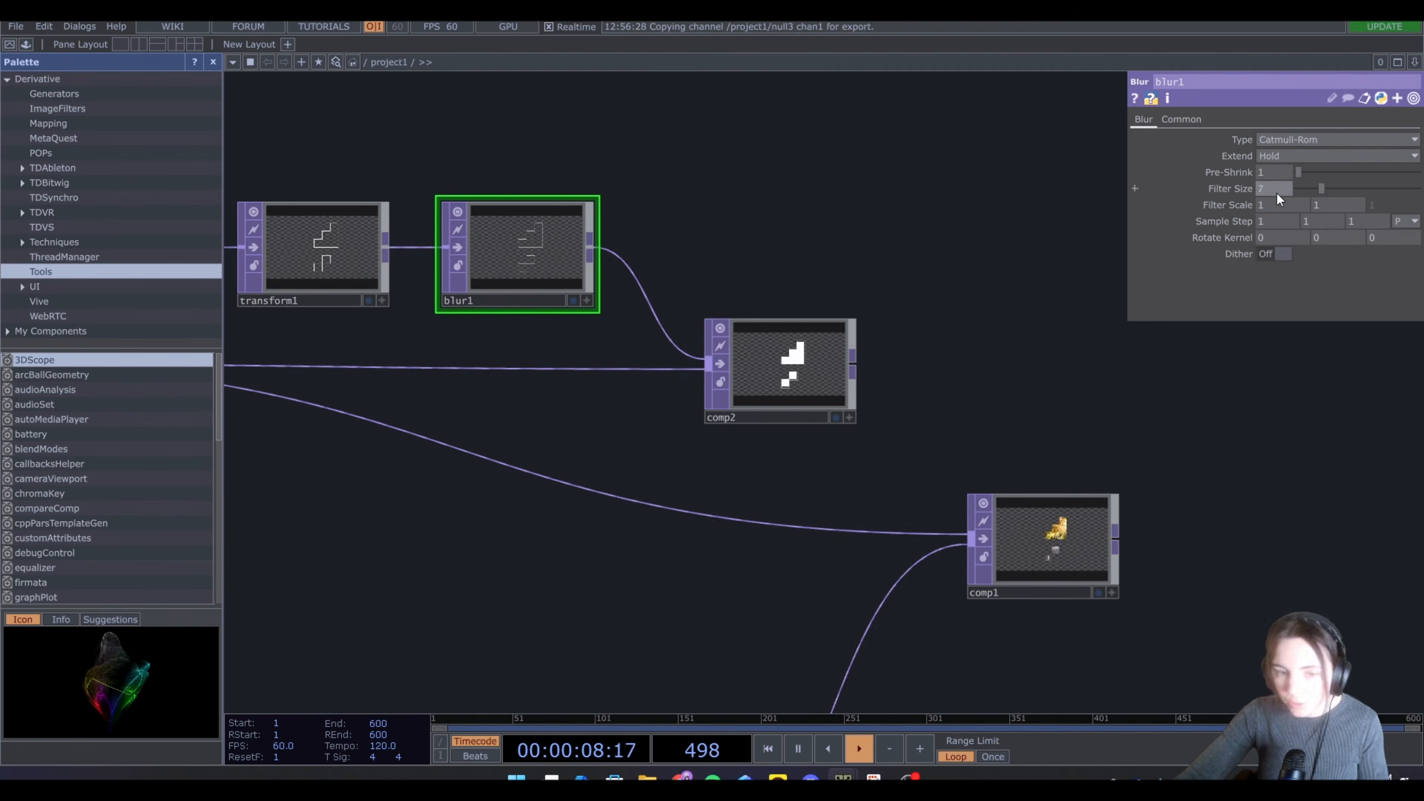
left_click_drag(1276, 193, 1257, 198)
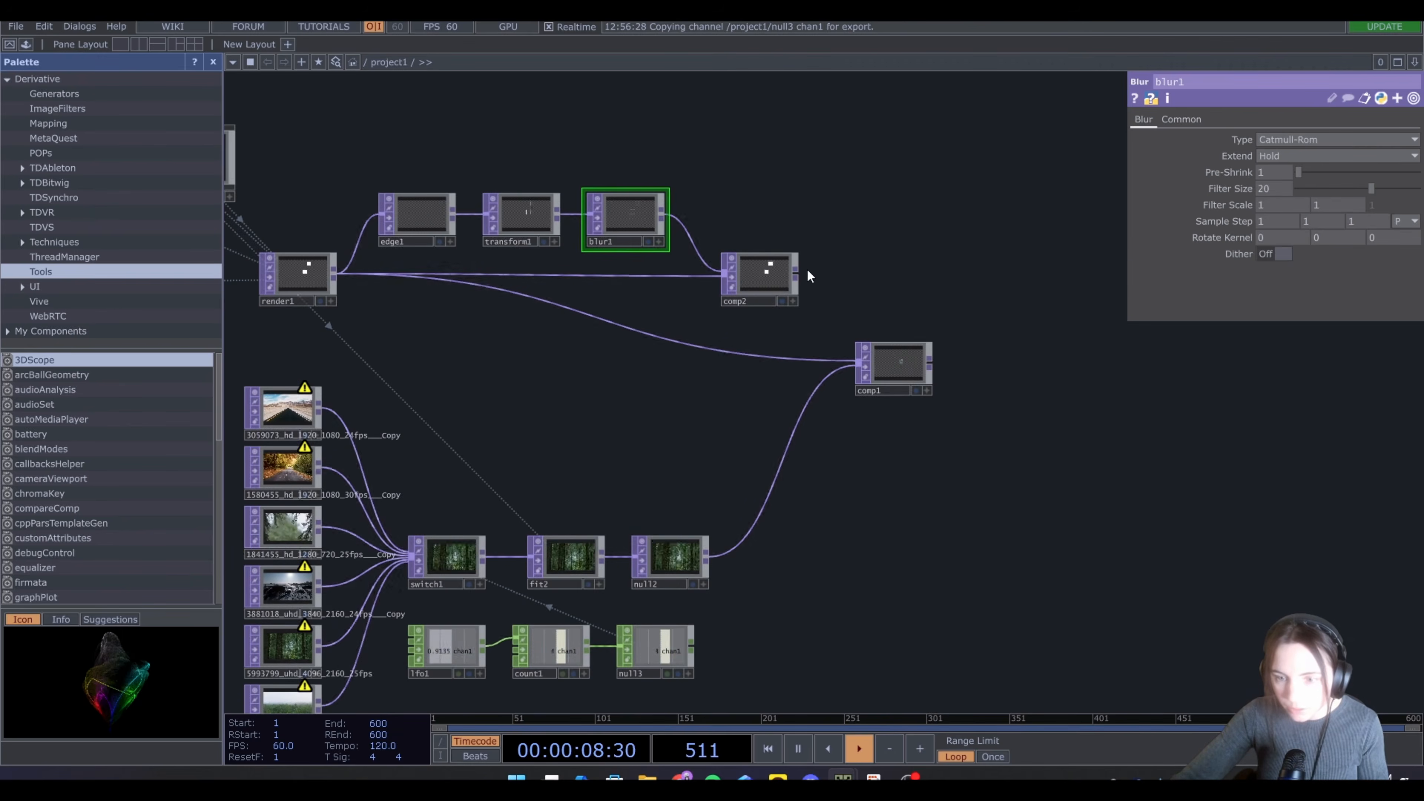
left_click_drag(796, 274, 760, 355)
scroll(915, 351, "up", 10)
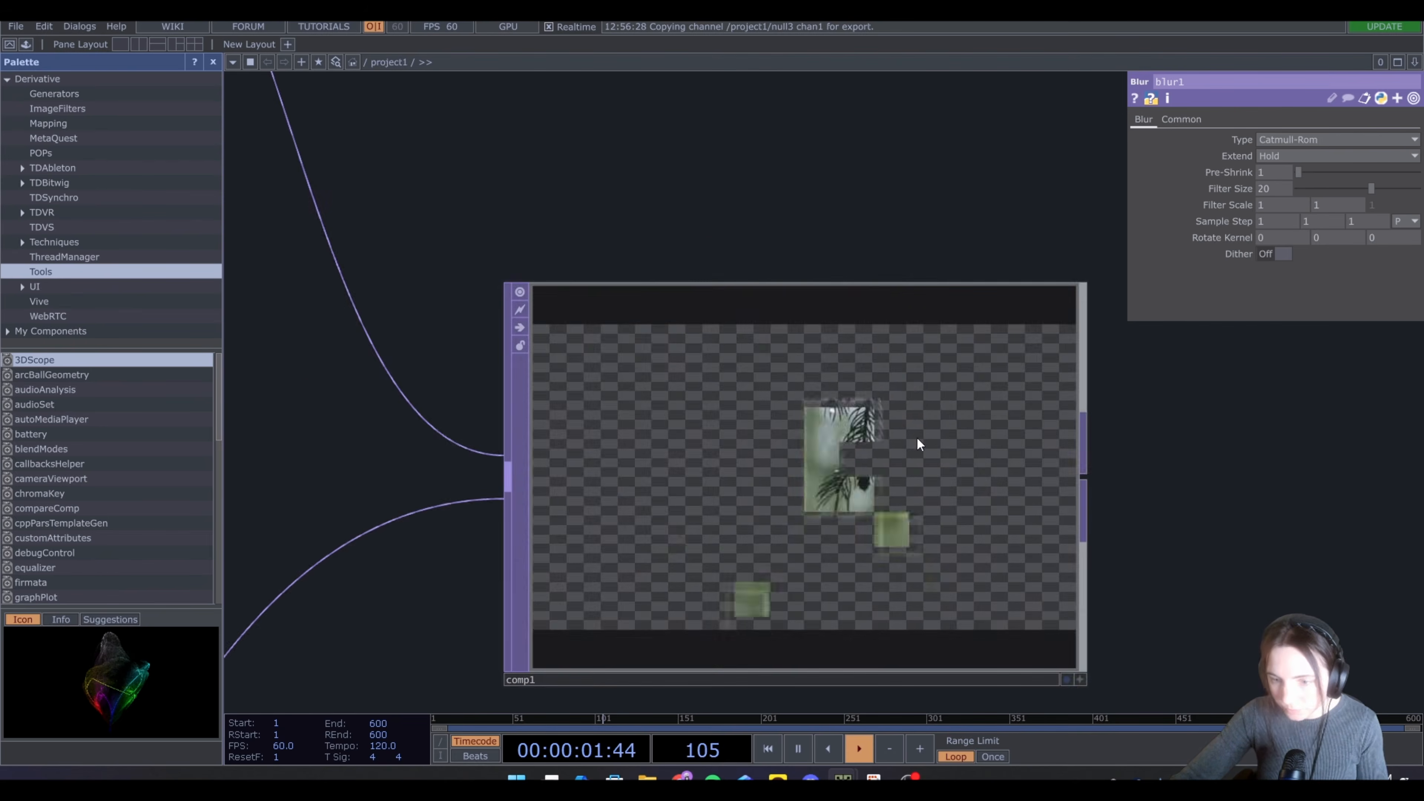
scroll(868, 429, "down", 10)
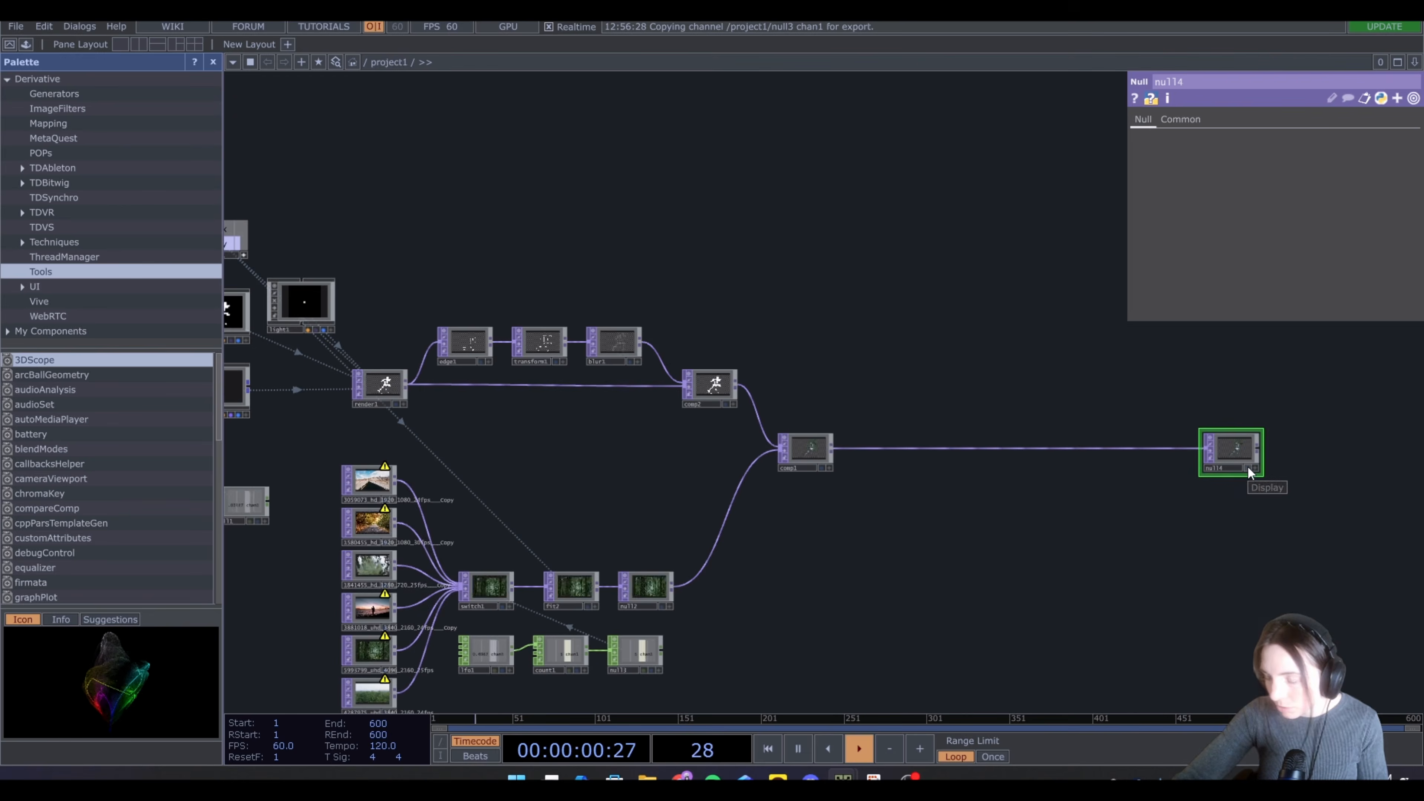
Insert a Transform TOP between the first Composite TOP and the final Null TOP
left_click(1247, 466)
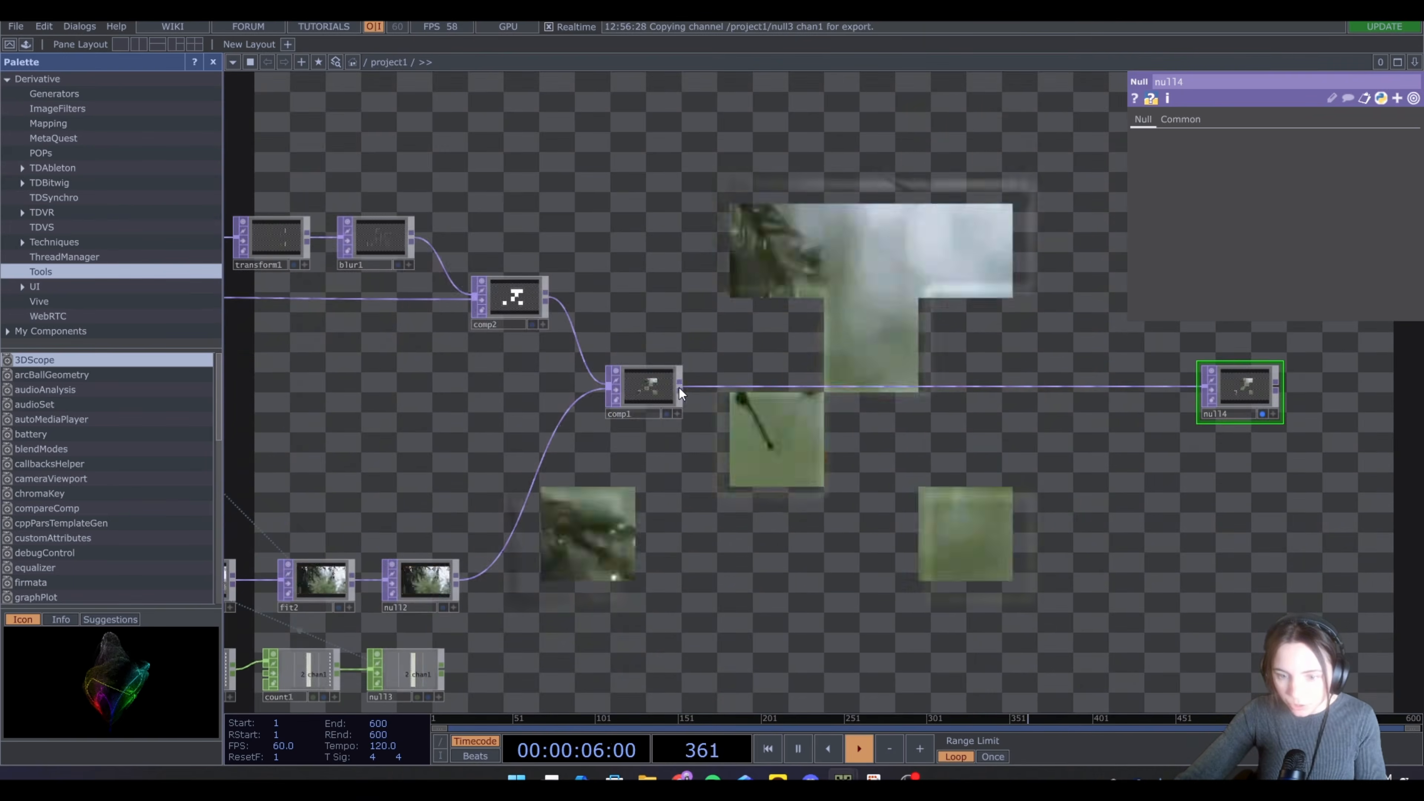
key("Tab")
type("tra")
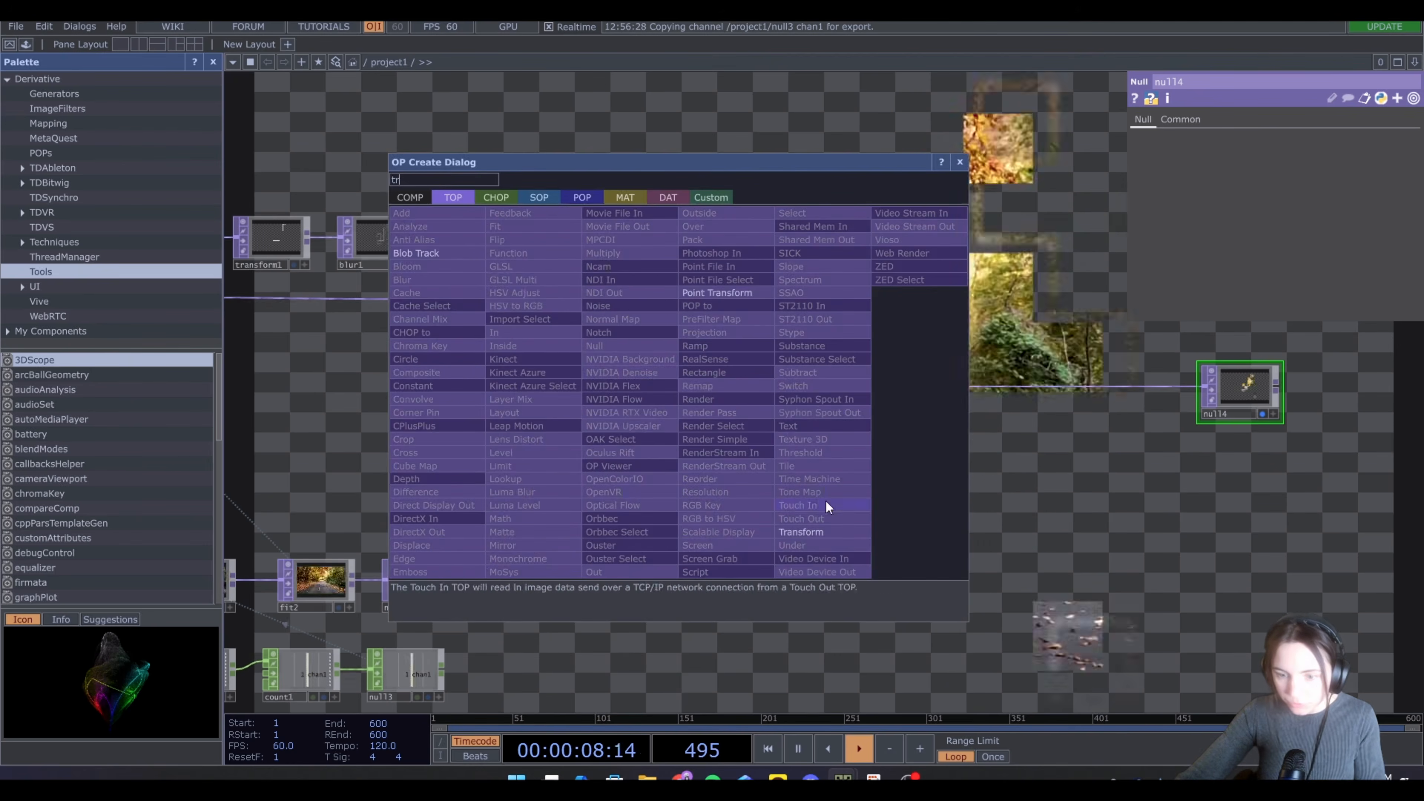
left_click(824, 530)
left_click(748, 387)
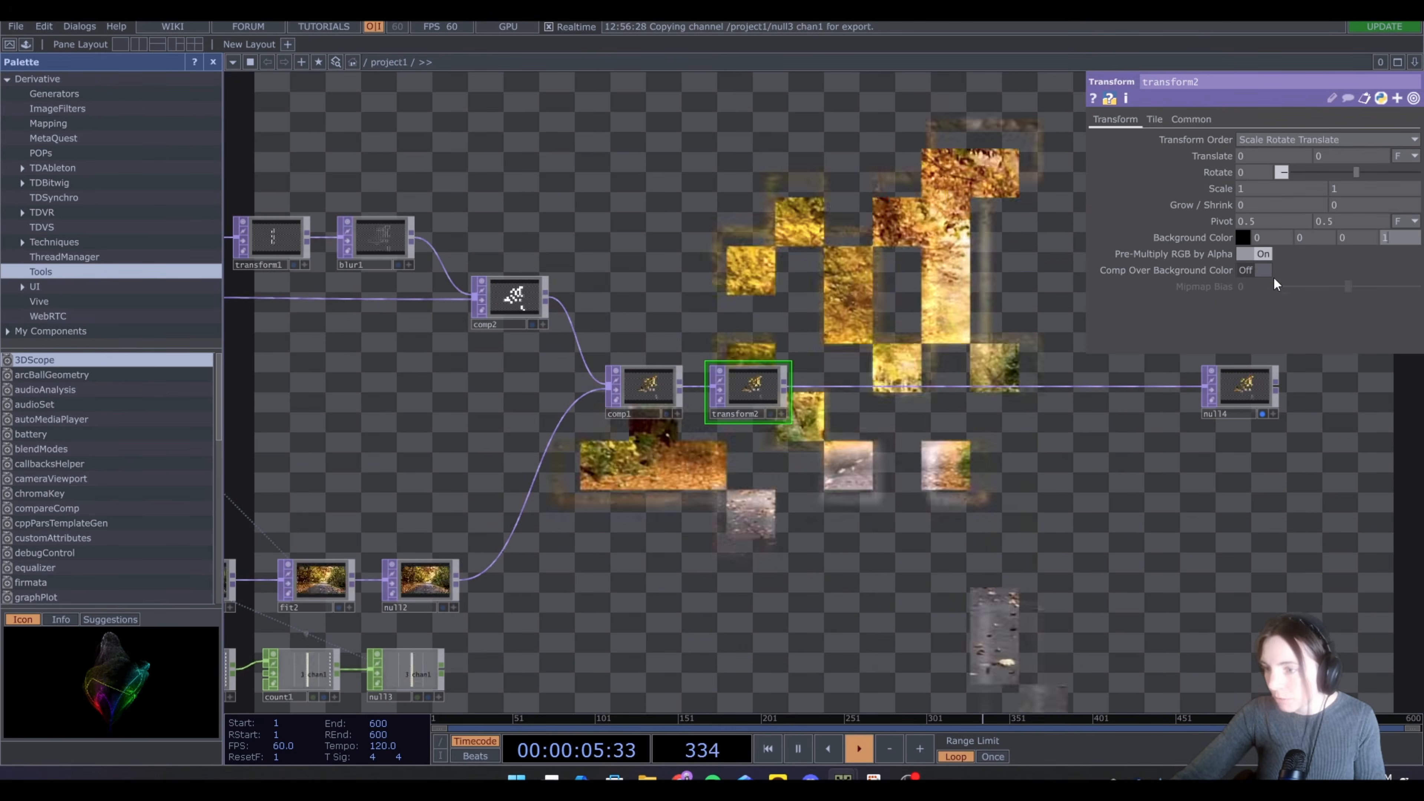
Turn on Comp Over Background Color in the new Transform TOP and set the background color to white
left_click(1262, 270)
left_click(1245, 236)
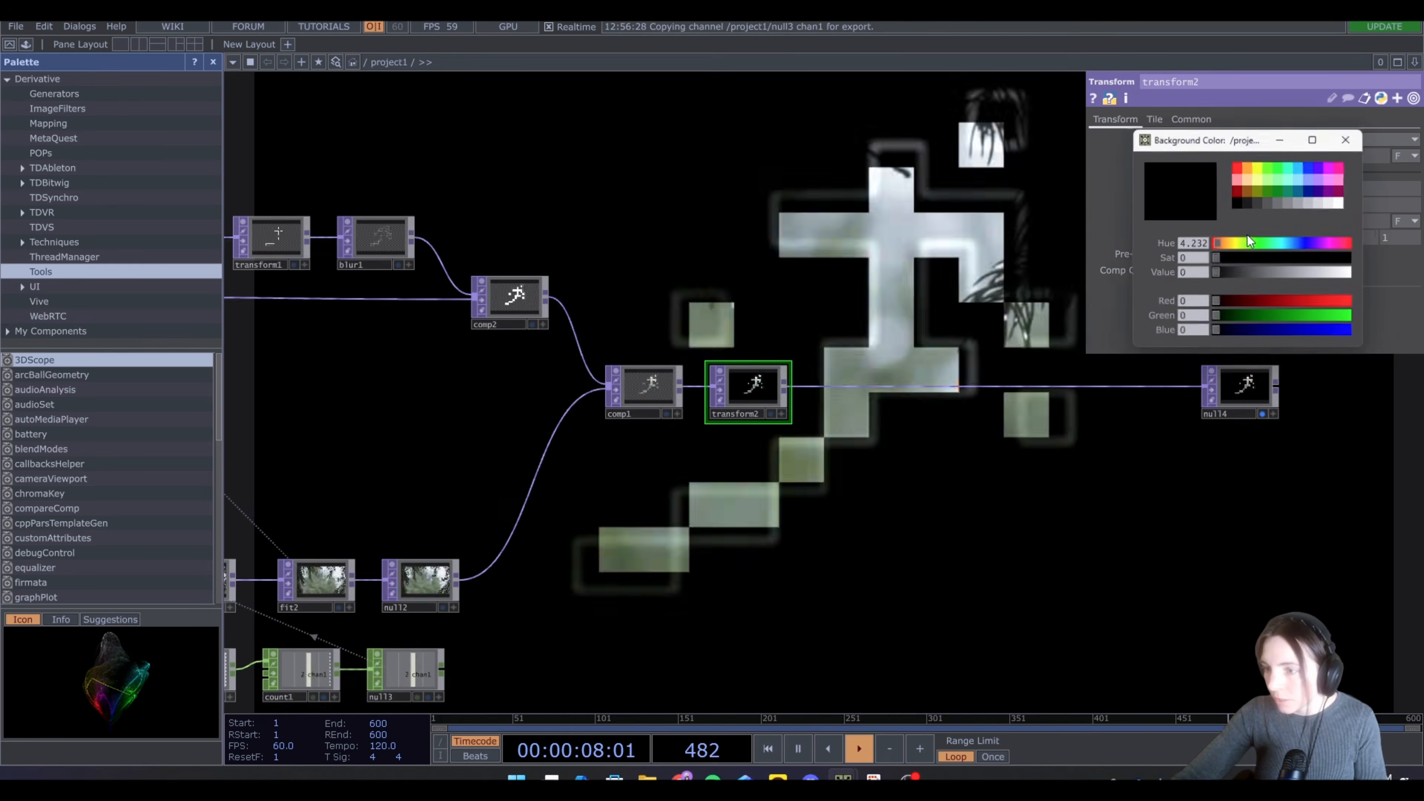
left_click(1339, 204)
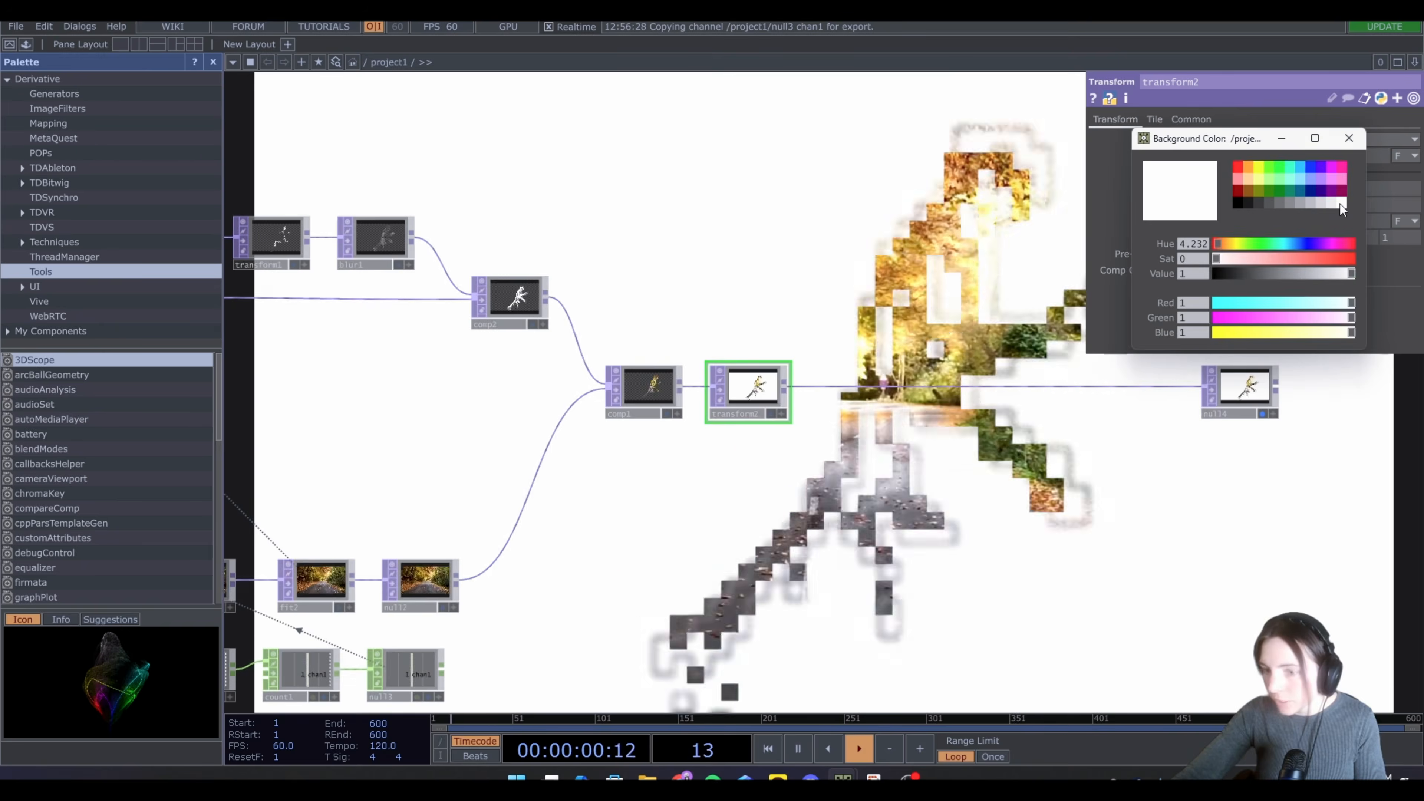
left_click_drag(1129, 439, 985, 415)
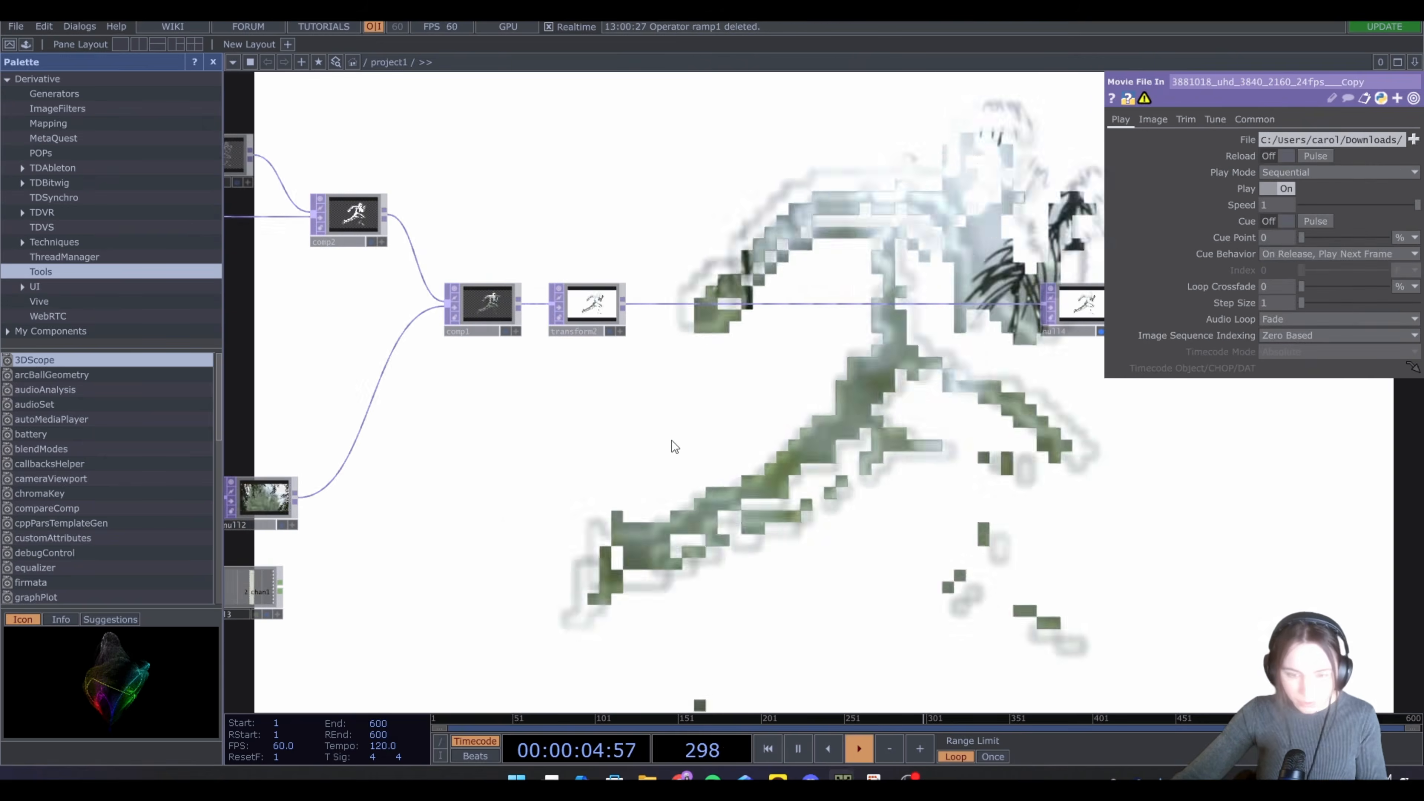
Add a Ramp TOP below the first Composite TOP
key("Tab")
type("ra")
left_click(729, 398)
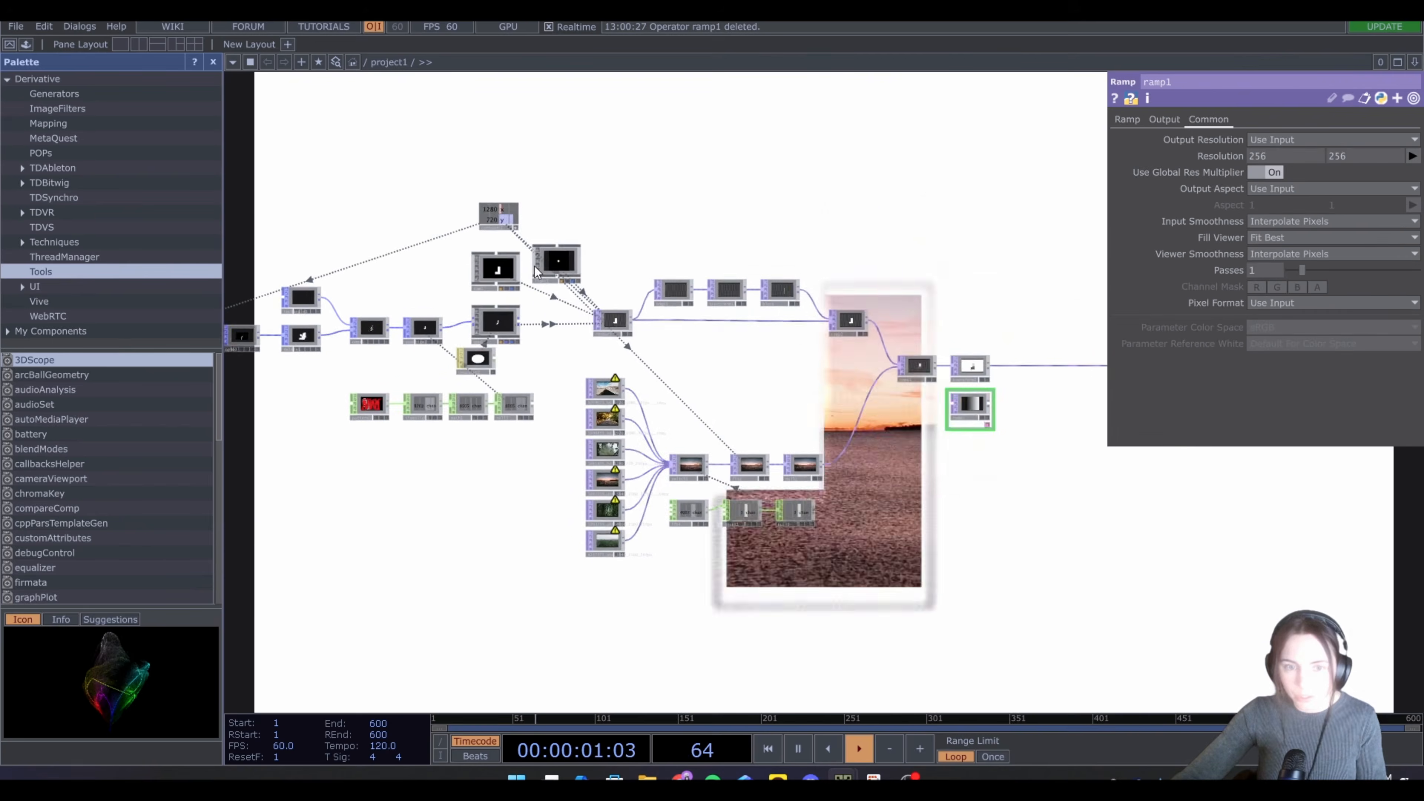
left_click_drag(537, 273, 549, 284)
left_click_drag(514, 222, 1274, 154)
left_click(1273, 153)
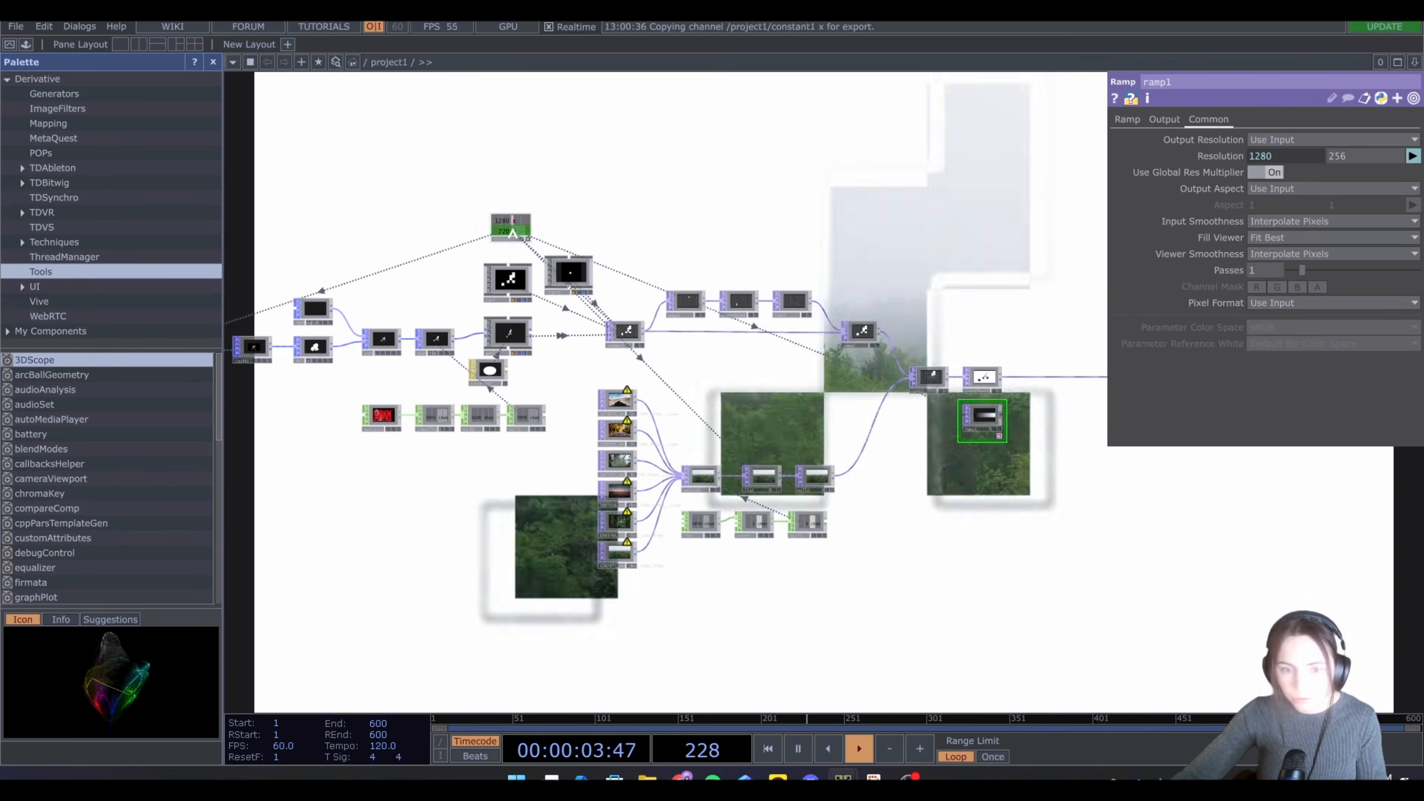
left_click_drag(515, 231, 1364, 156)
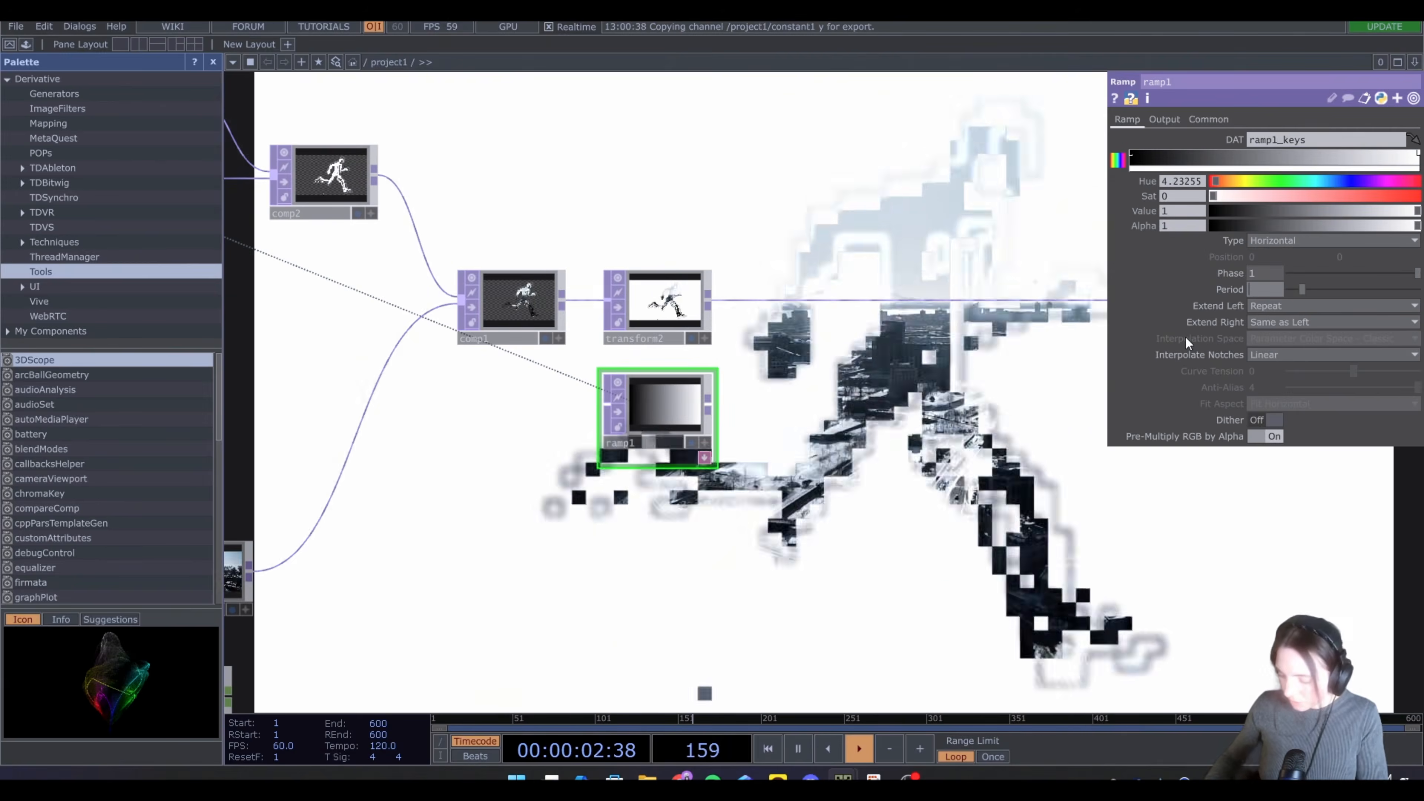
Set the ramp's period to 0.01 and its type to Vertical
type("0.01")
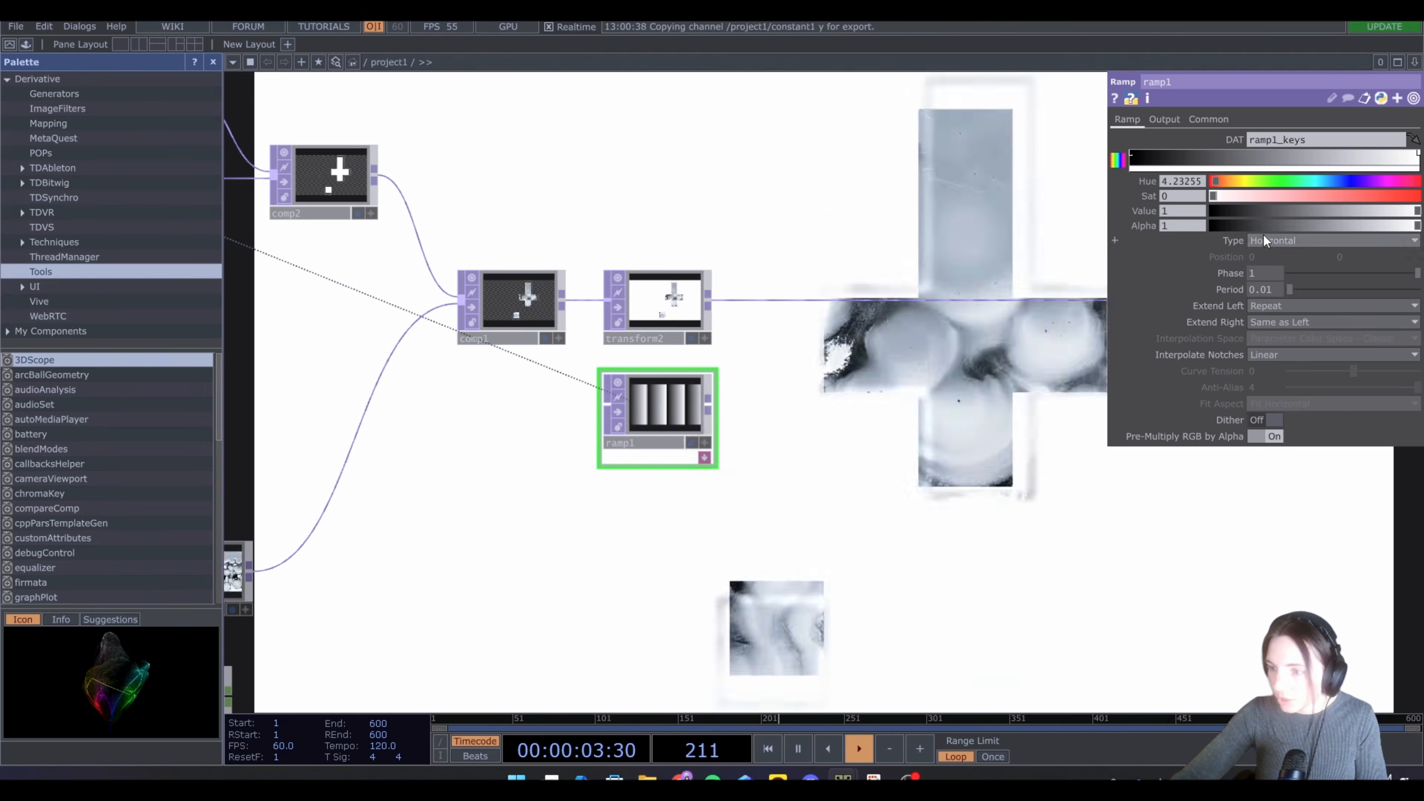
left_click(1265, 240)
left_click(1277, 257)
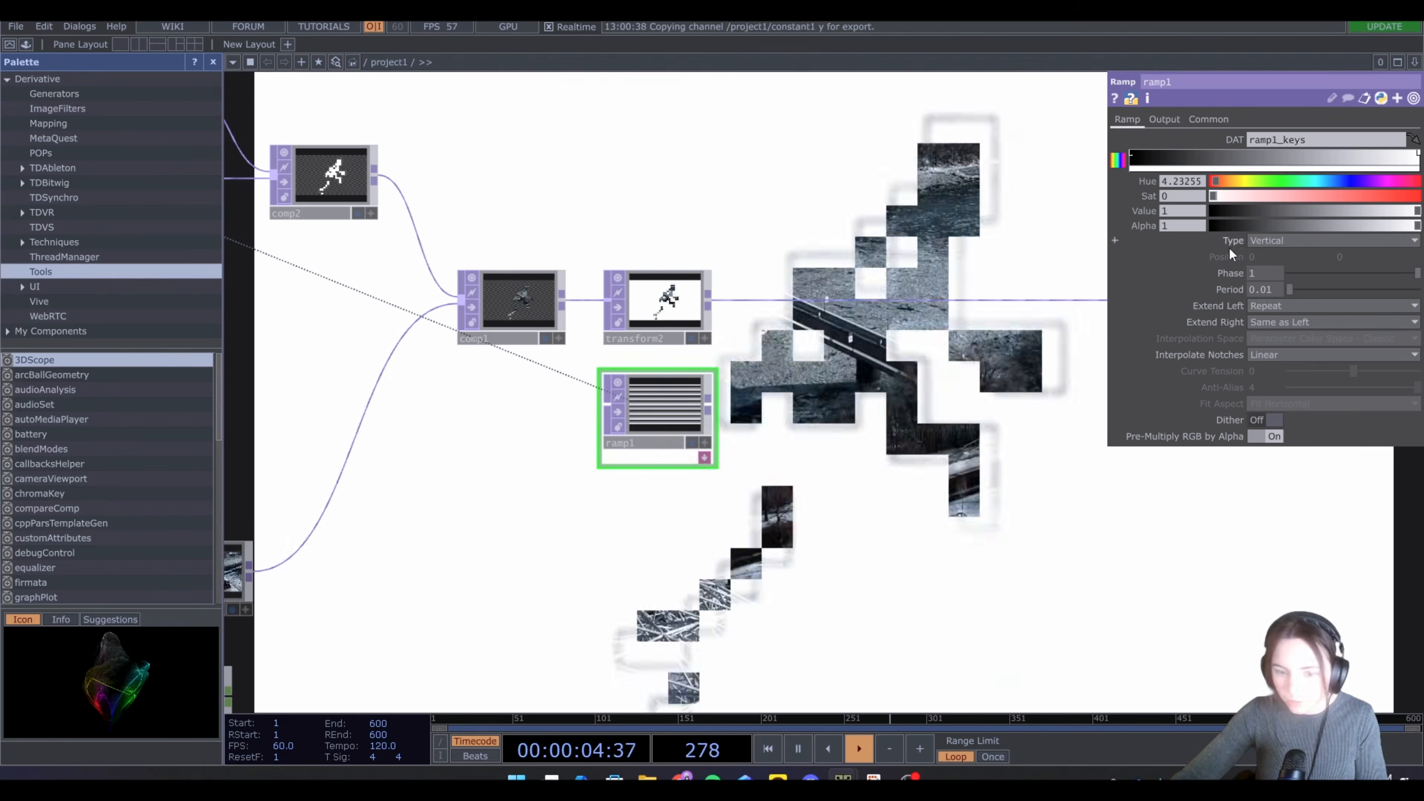
scroll(664, 428, "up", 5)
scroll(659, 466, "up", 3)
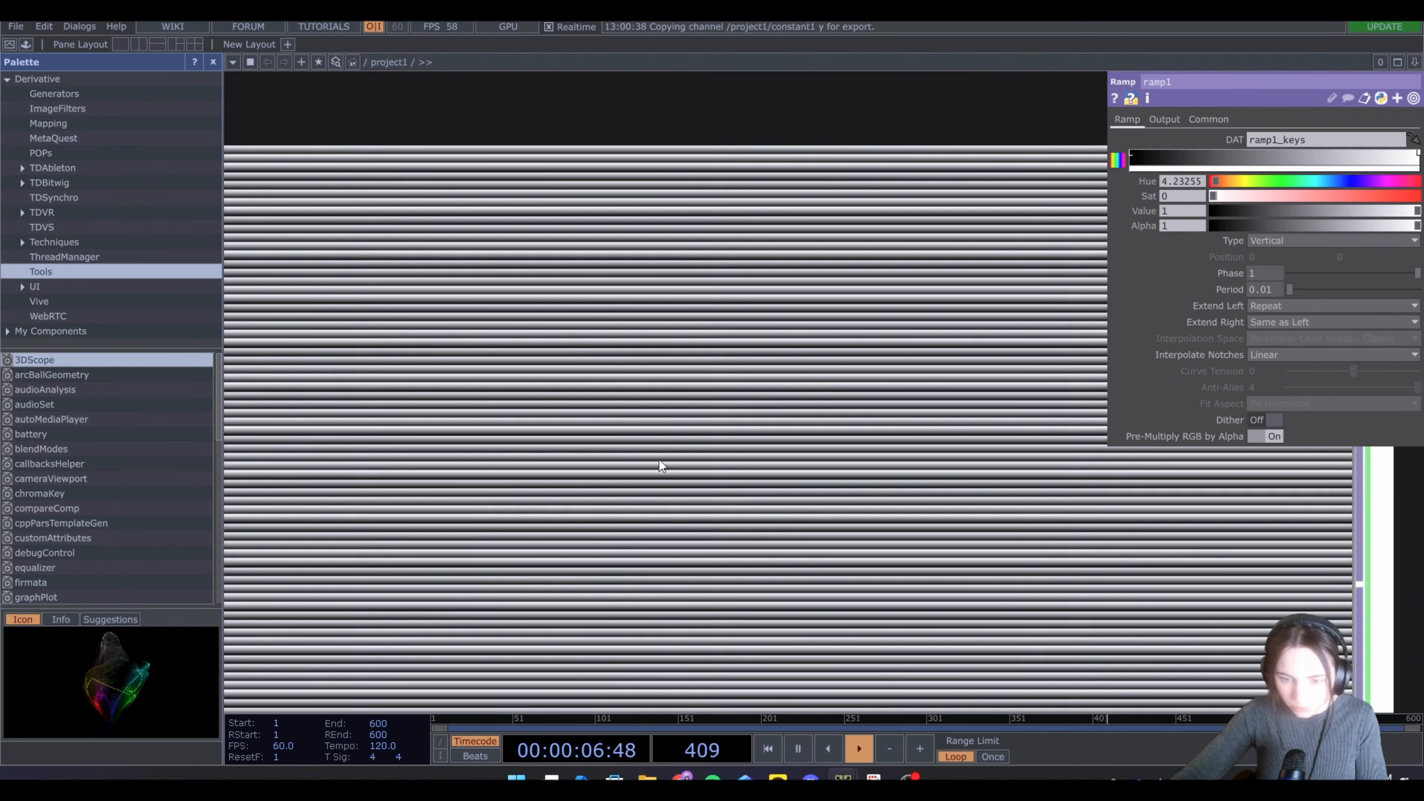
scroll(649, 351, "down", 6)
scroll(641, 357, "down", 3)
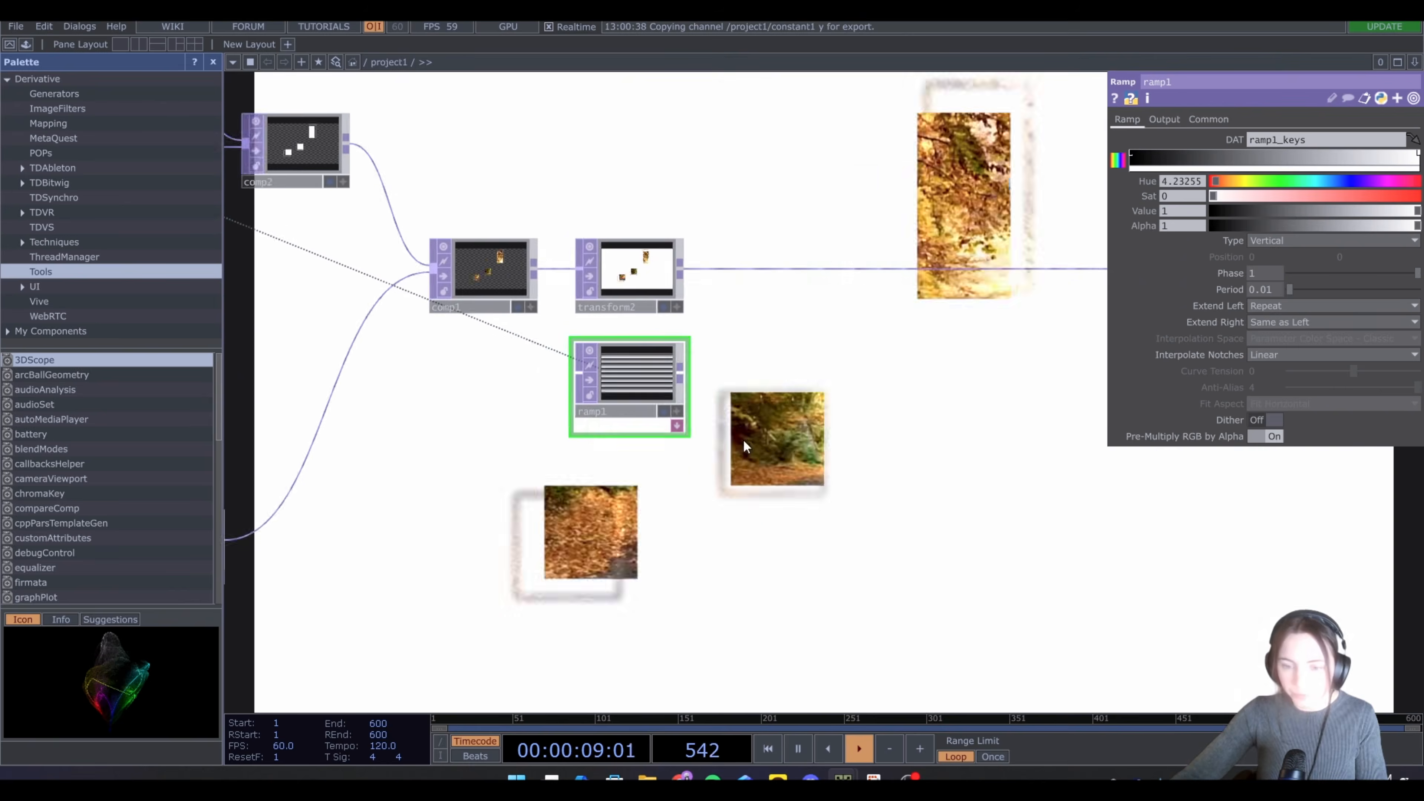
Append a Noise TOP after the Ramp TOP
key("Tab")
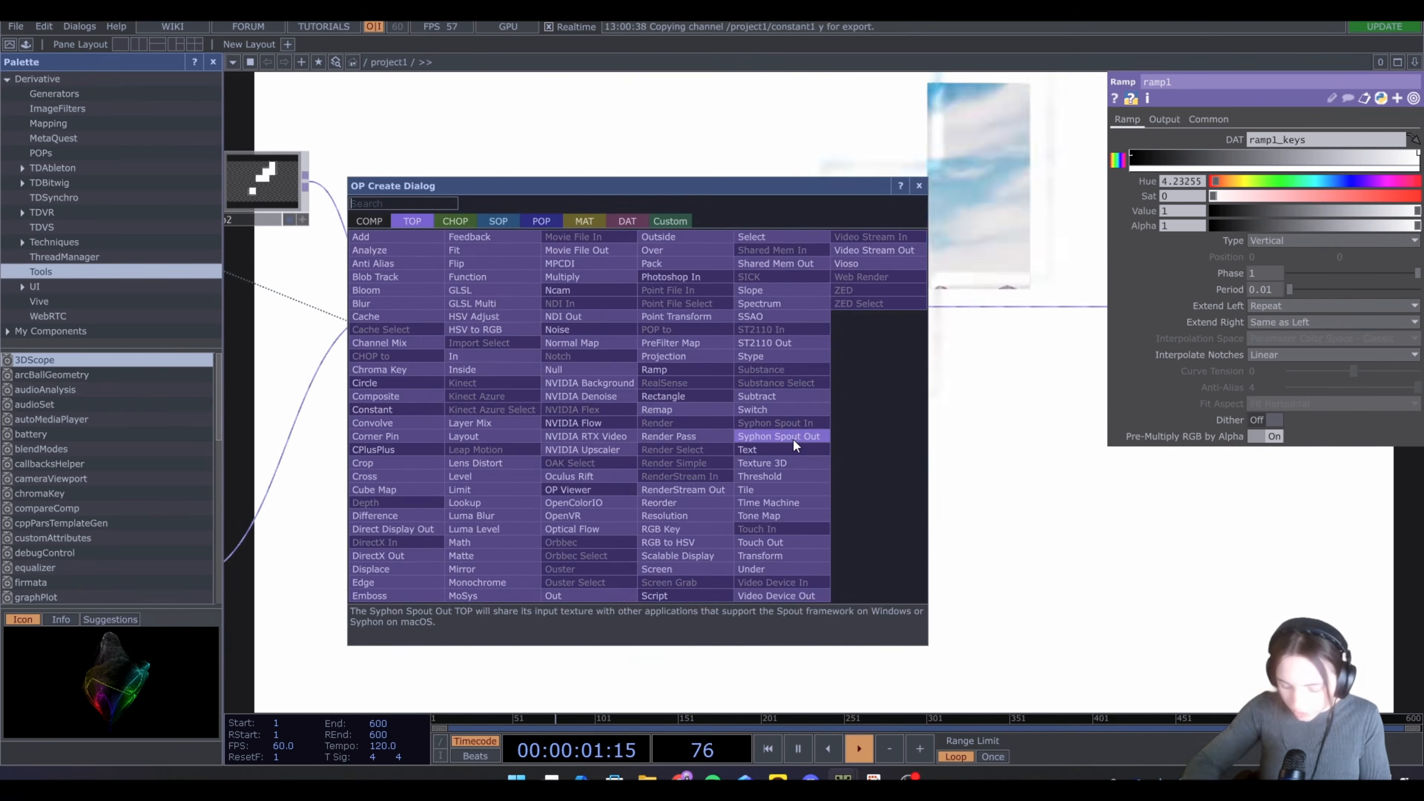
type("noi")
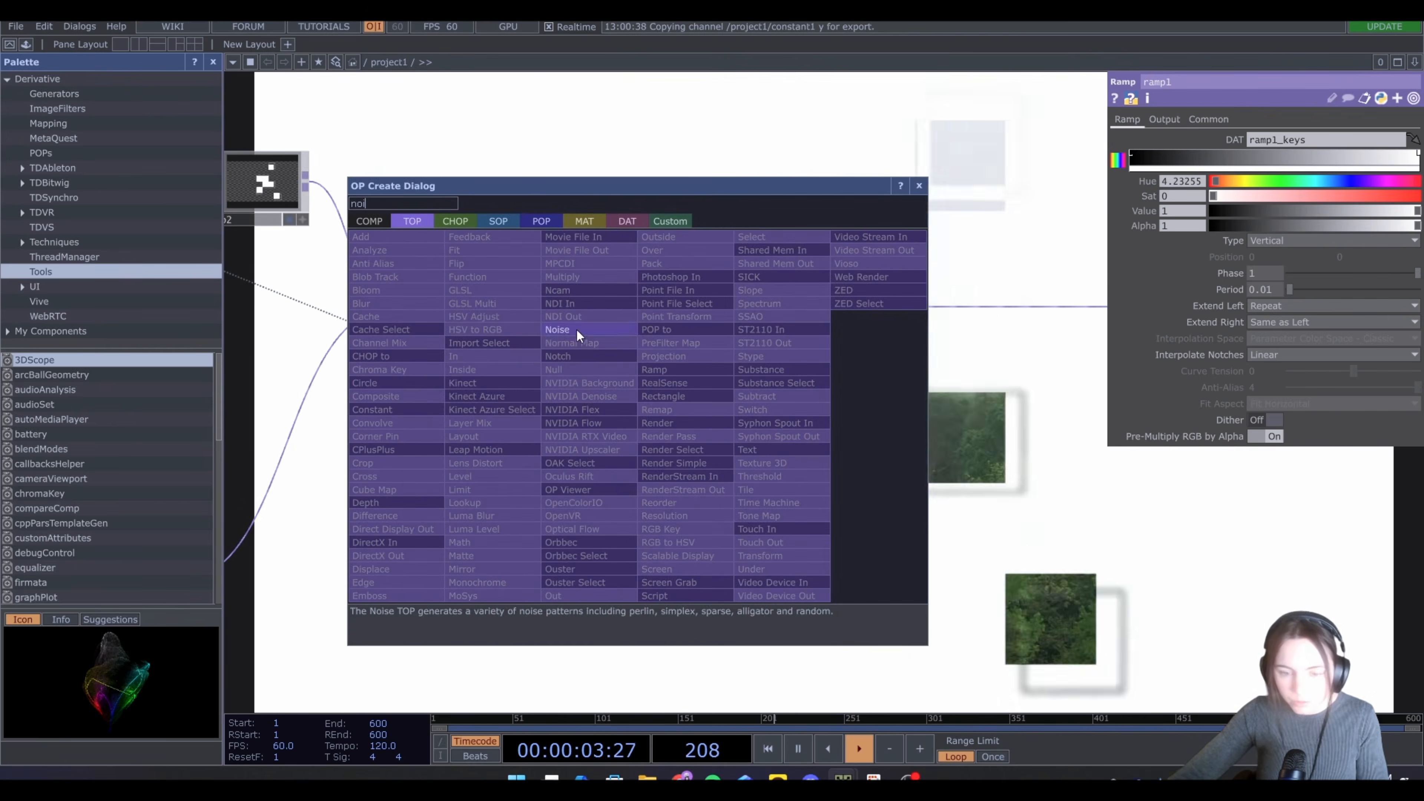
left_click(561, 329)
left_click(734, 418)
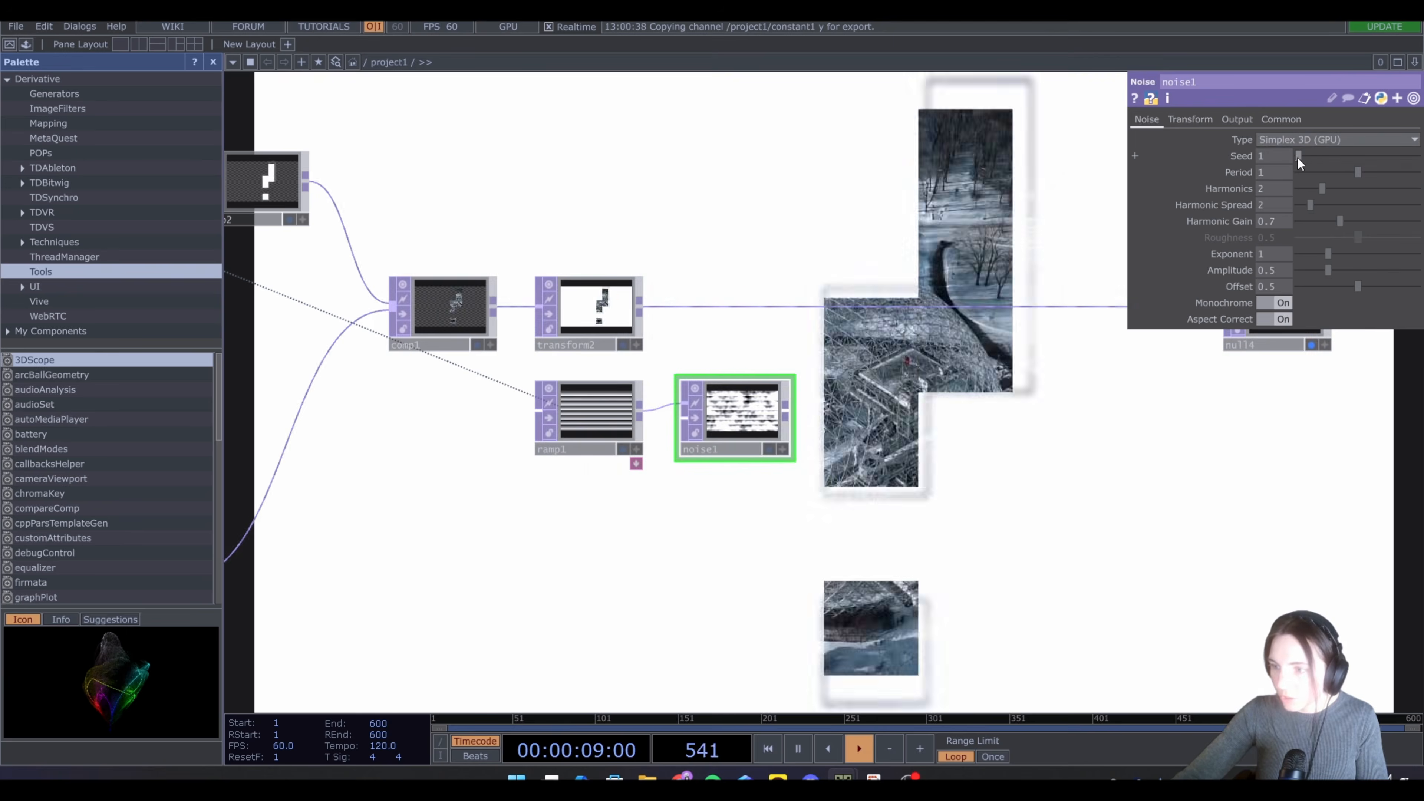
Adjust the noise seed and set harmonics to 0 and harmonic gain to 0.05
left_click_drag(1298, 156, 1392, 156)
left_click_drag(1358, 172, 1282, 178)
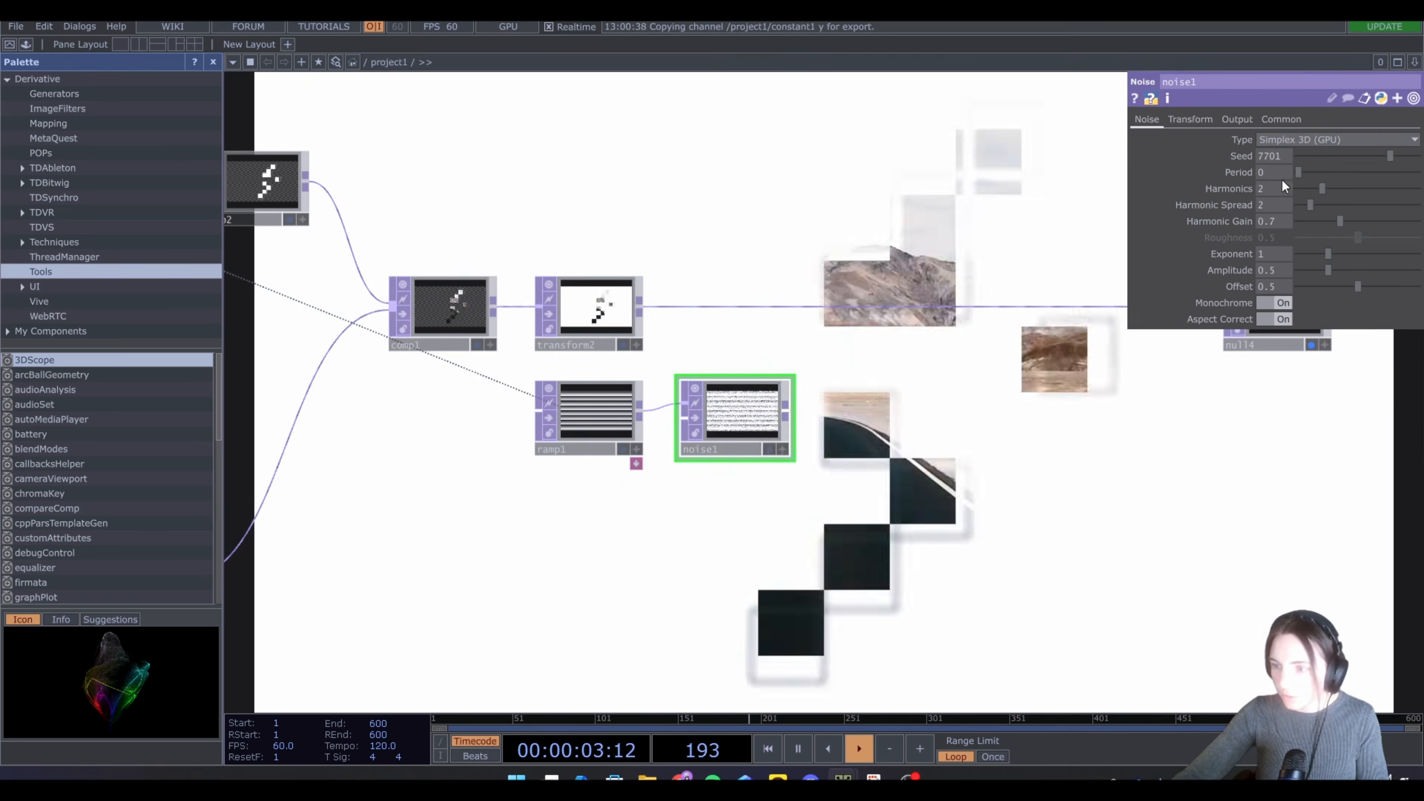
left_click_drag(1322, 189, 1144, 189)
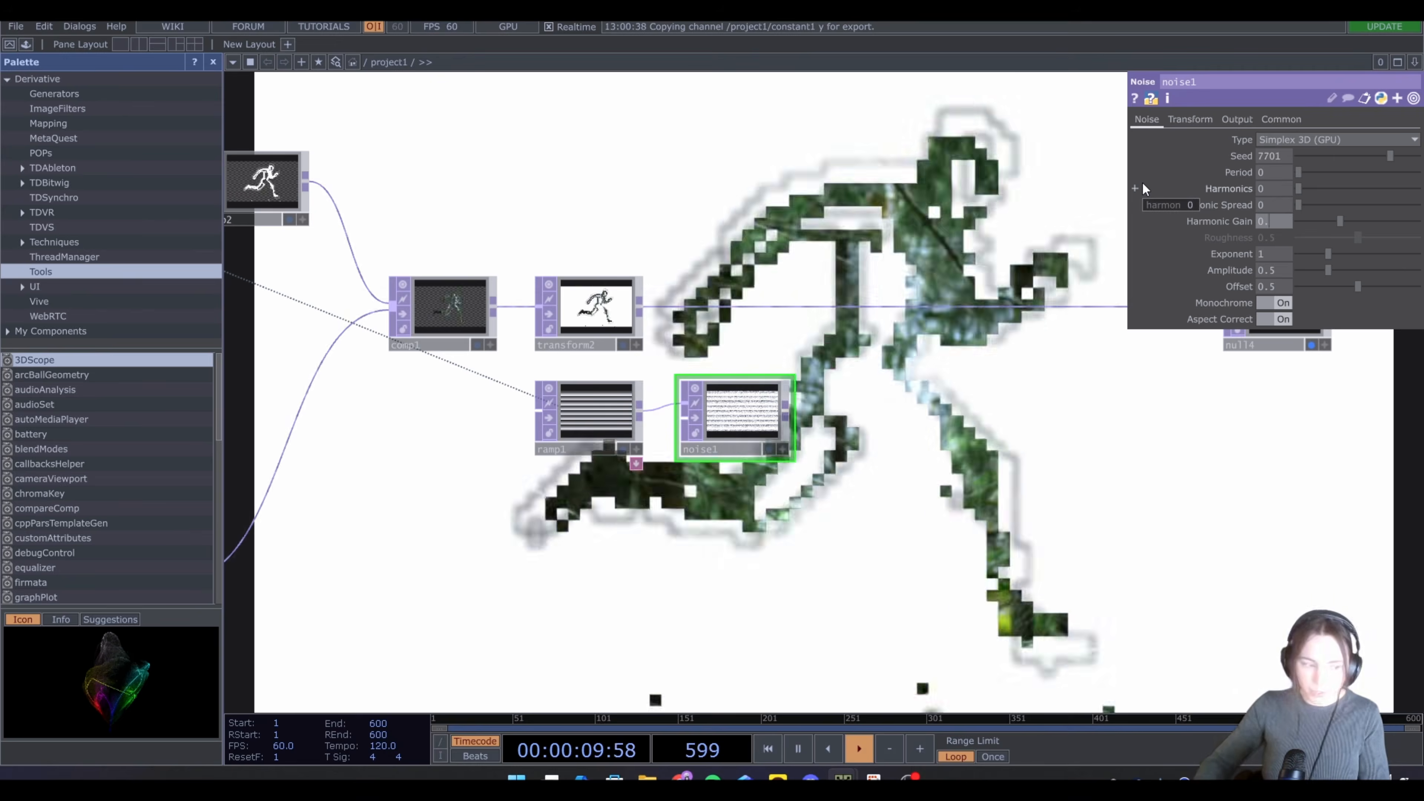
type("0.05")
key("Return")
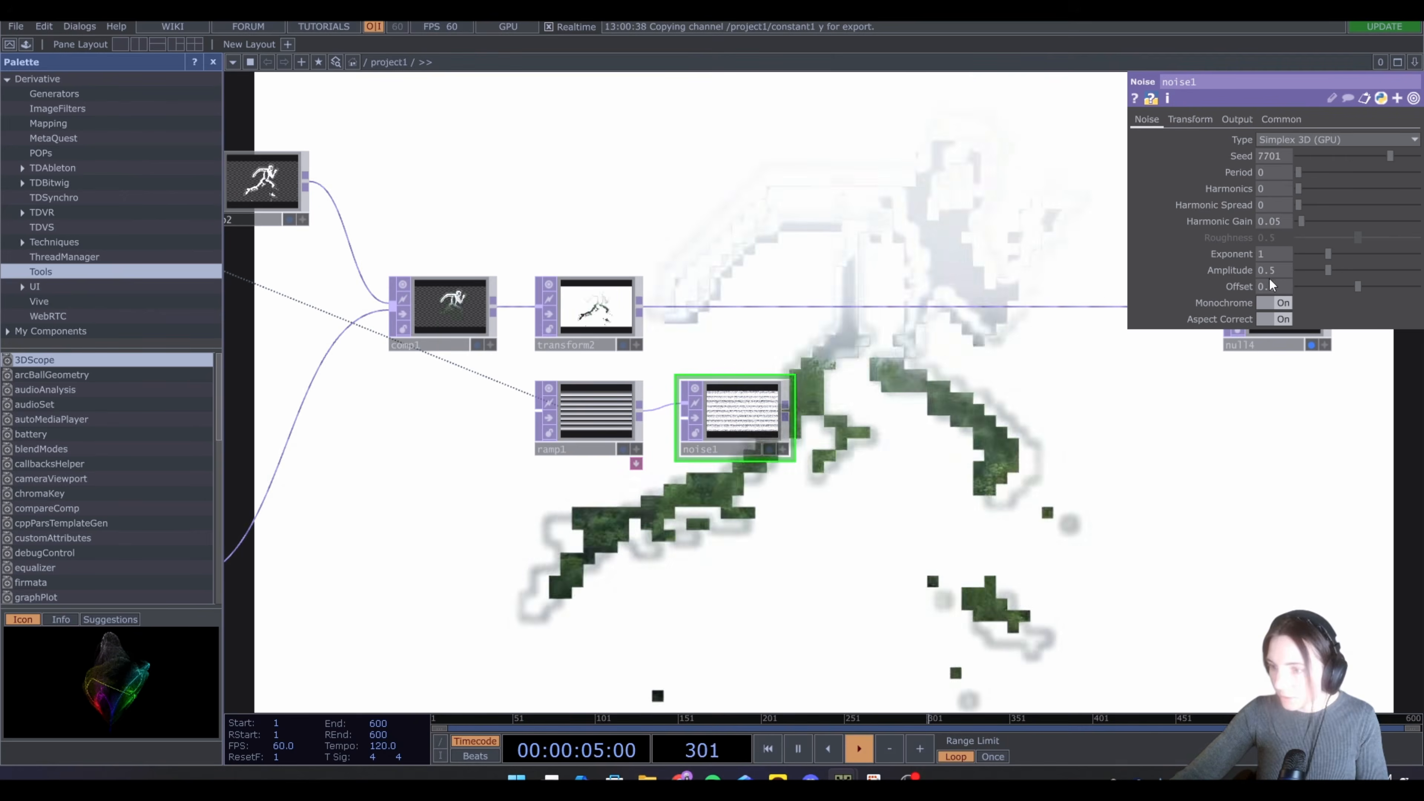
Set the noise exponent to 0.9 and the offset to 1
left_click_drag(1277, 255, 1293, 299)
type(".9")
key("Return")
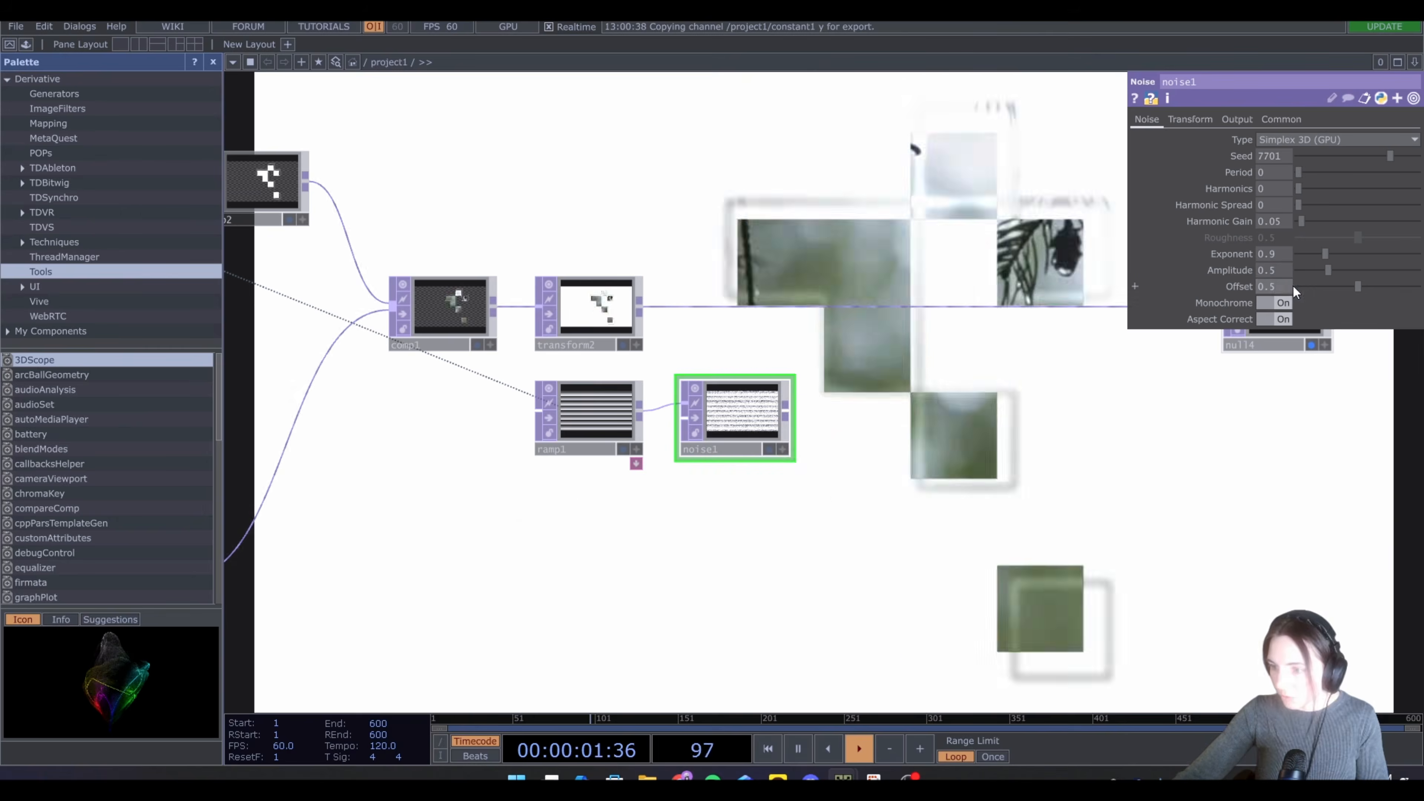
left_click(1289, 286)
type("0")
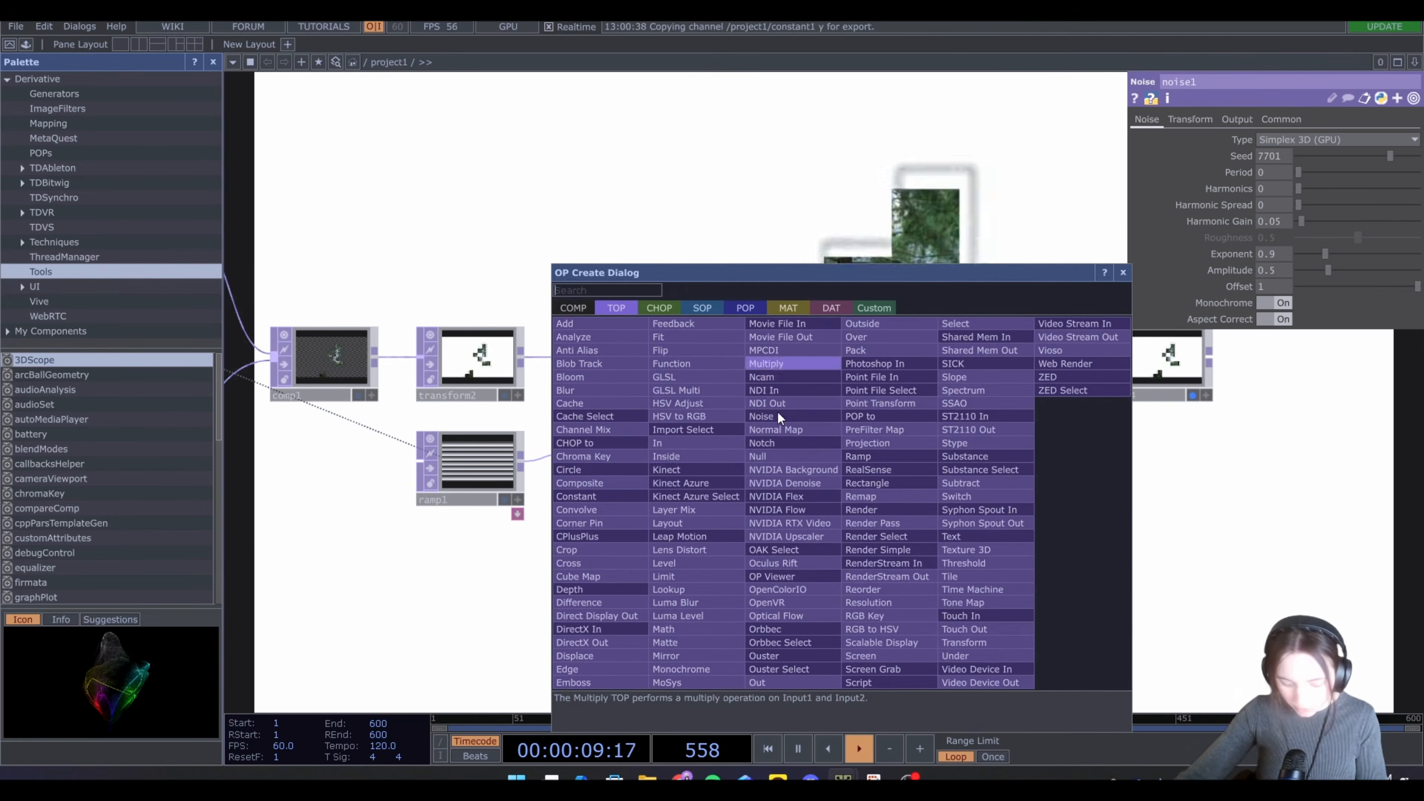
Add a Displace TOP after the new Transform TOP and connect the Noise TOP into it
type("dis")
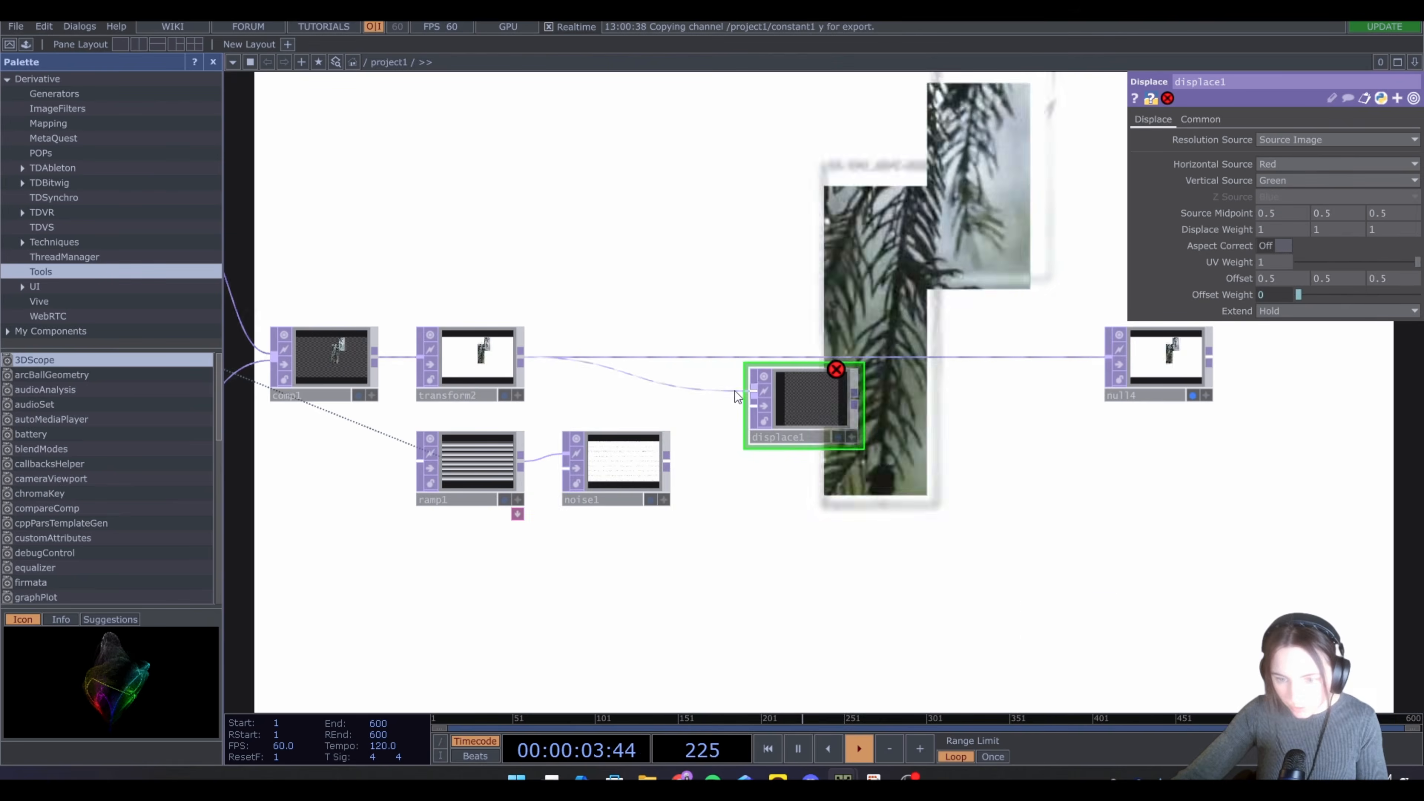
left_click_drag(734, 391, 667, 460)
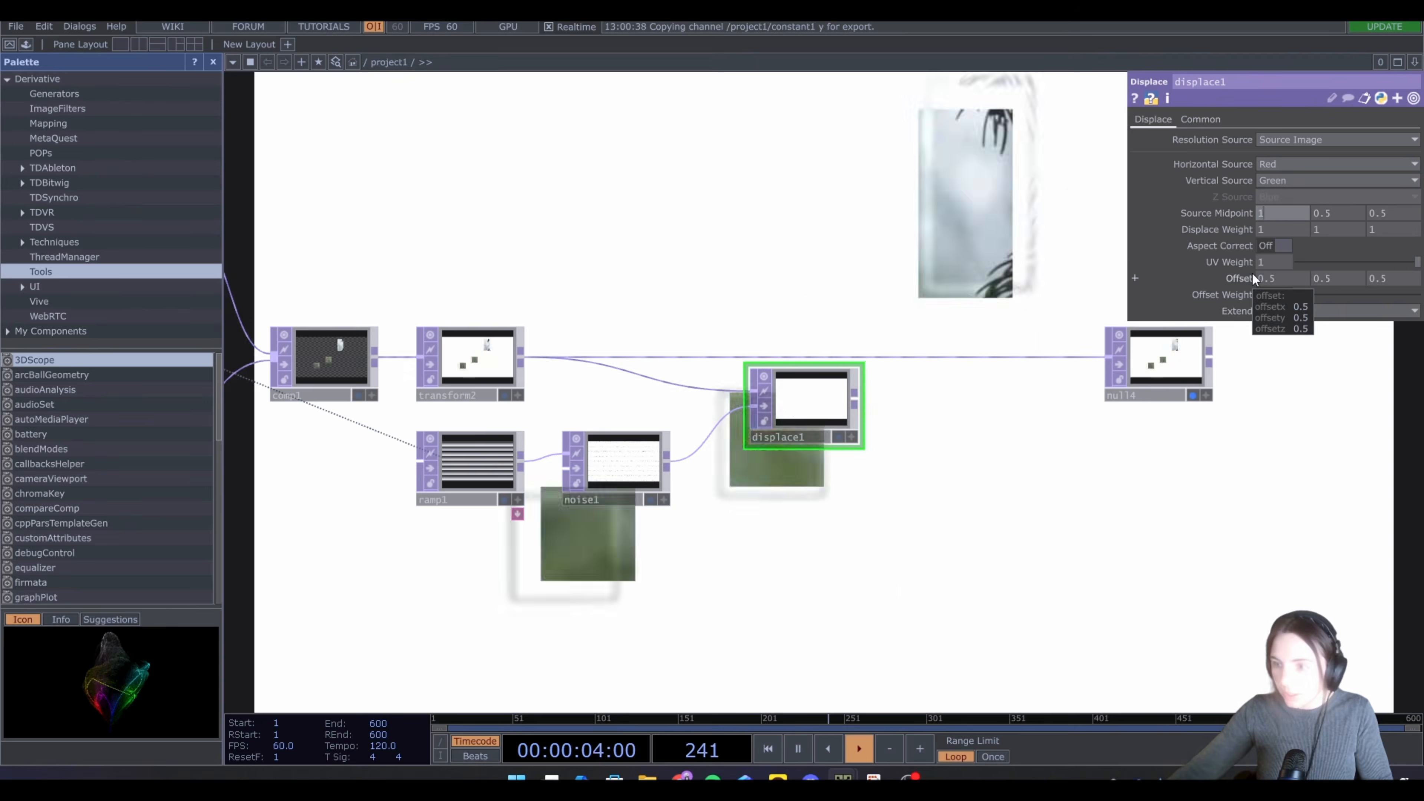
Set the Displace TOP's source midpoint to 1, 0, 0
type("1")
key("Tab")
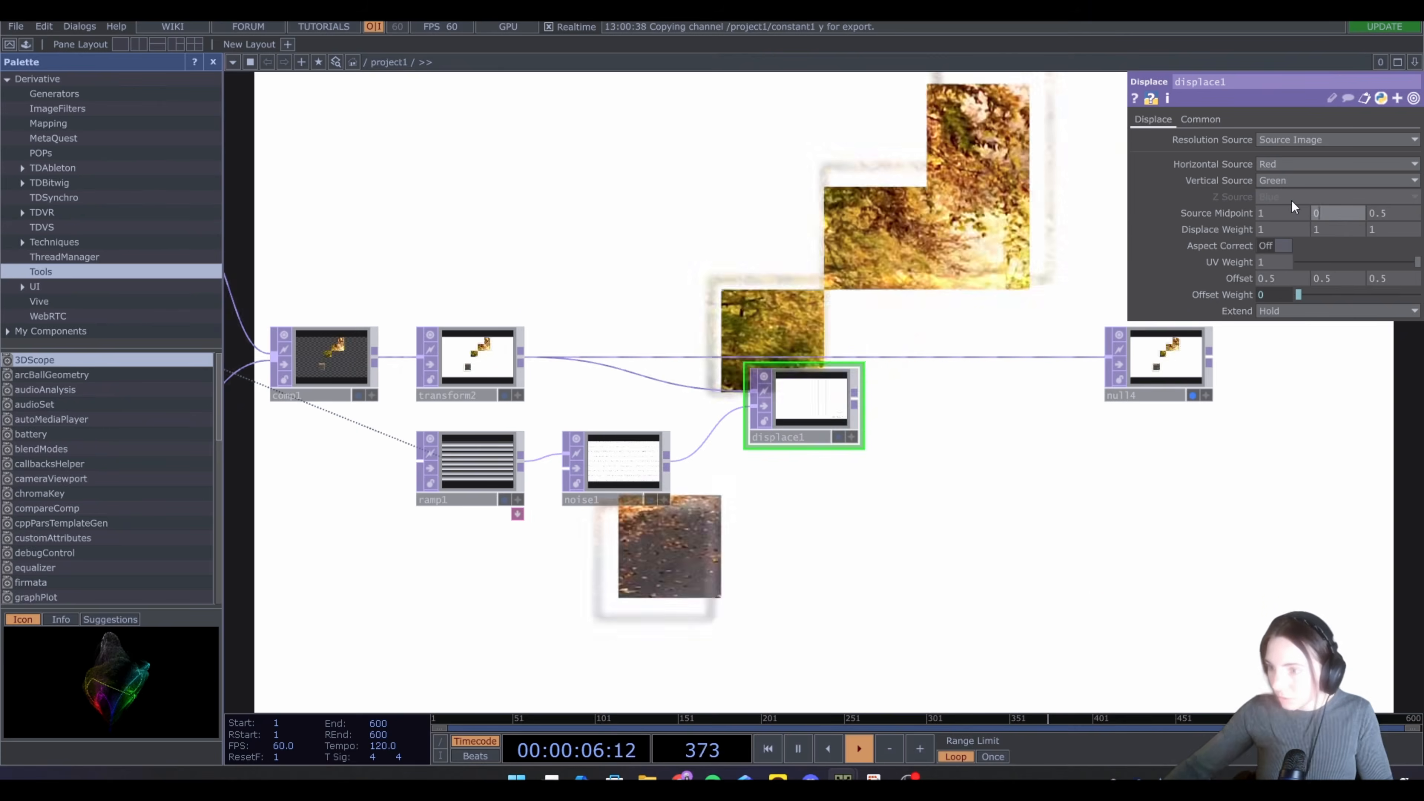
type("0")
key("Tab")
type("0")
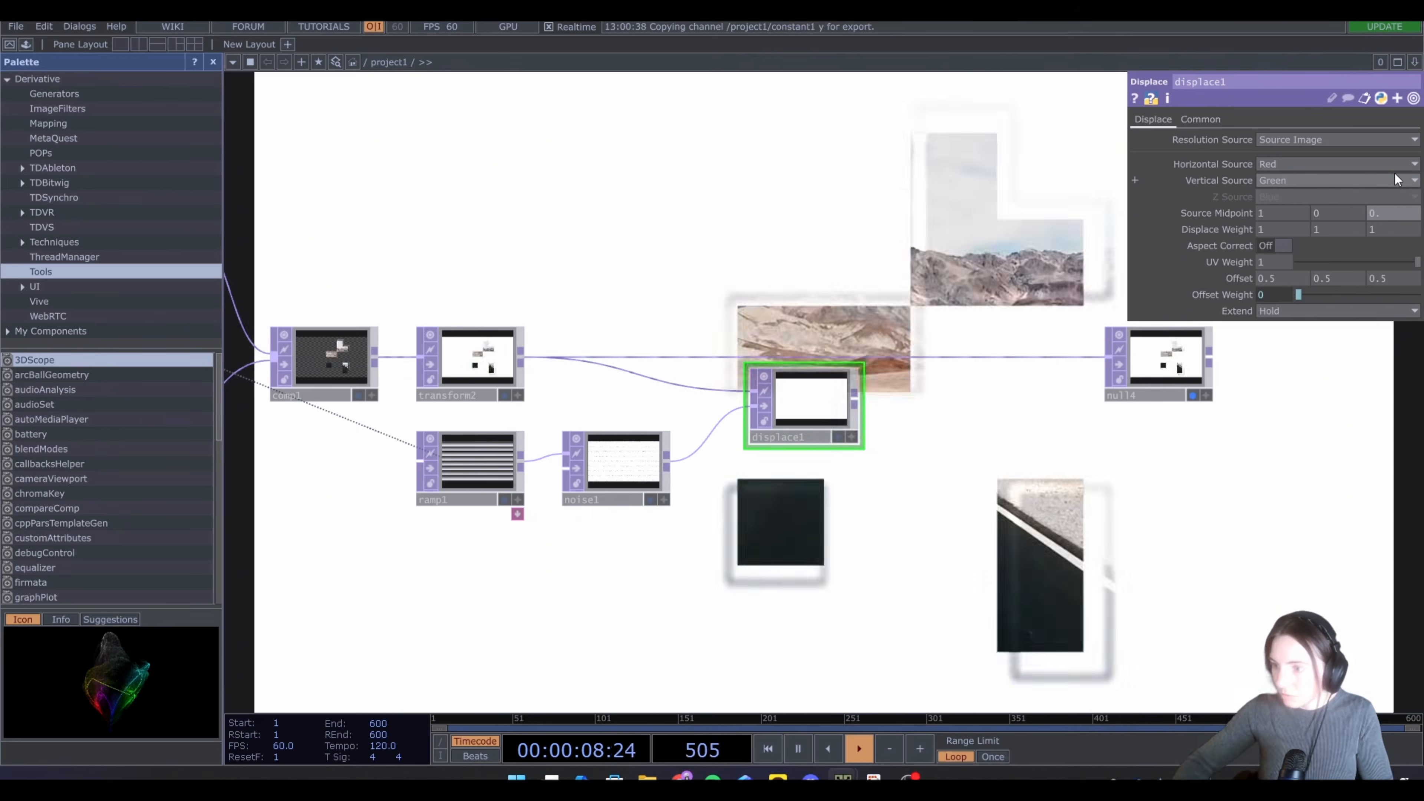
key("Tab")
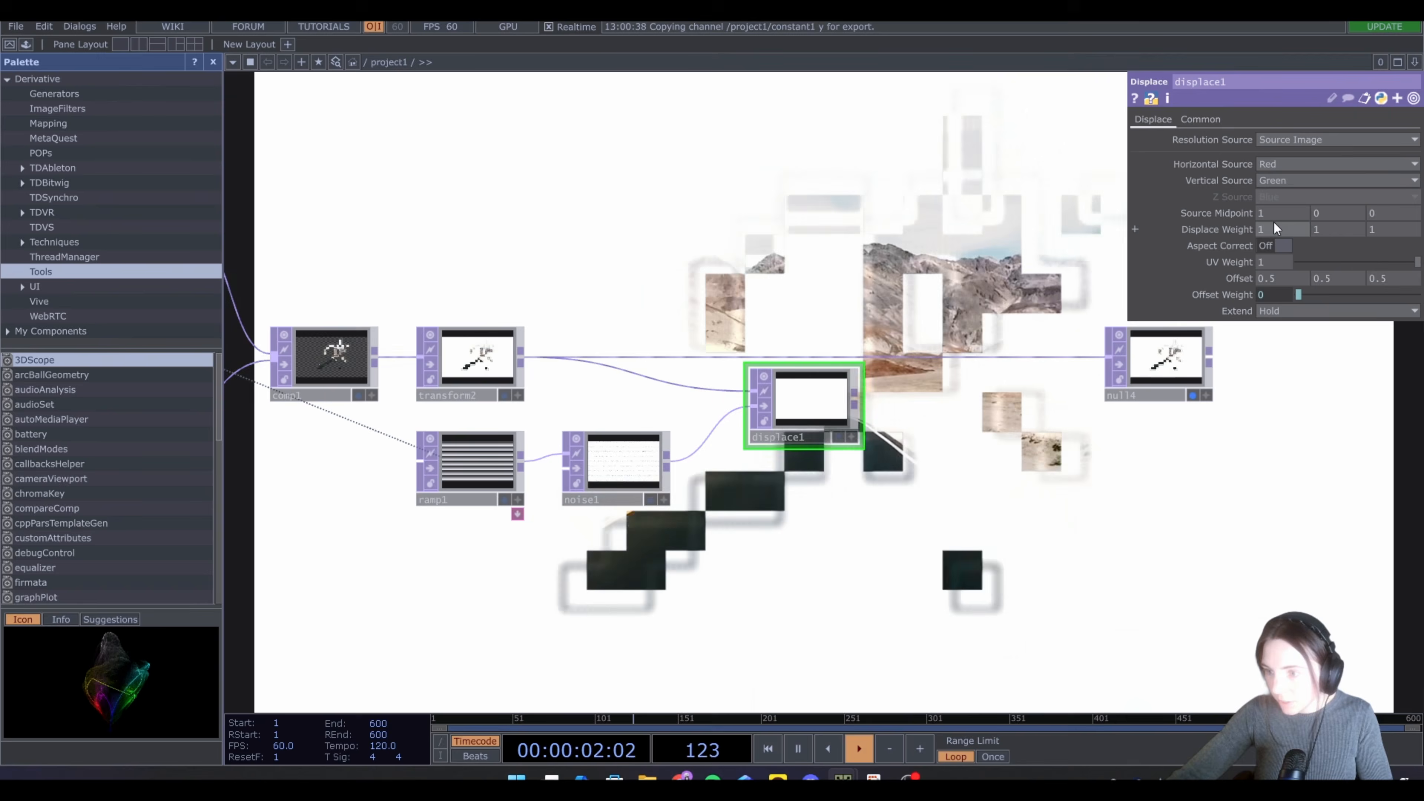
Set the displace weight to 0.05 and 0
left_click(1275, 225)
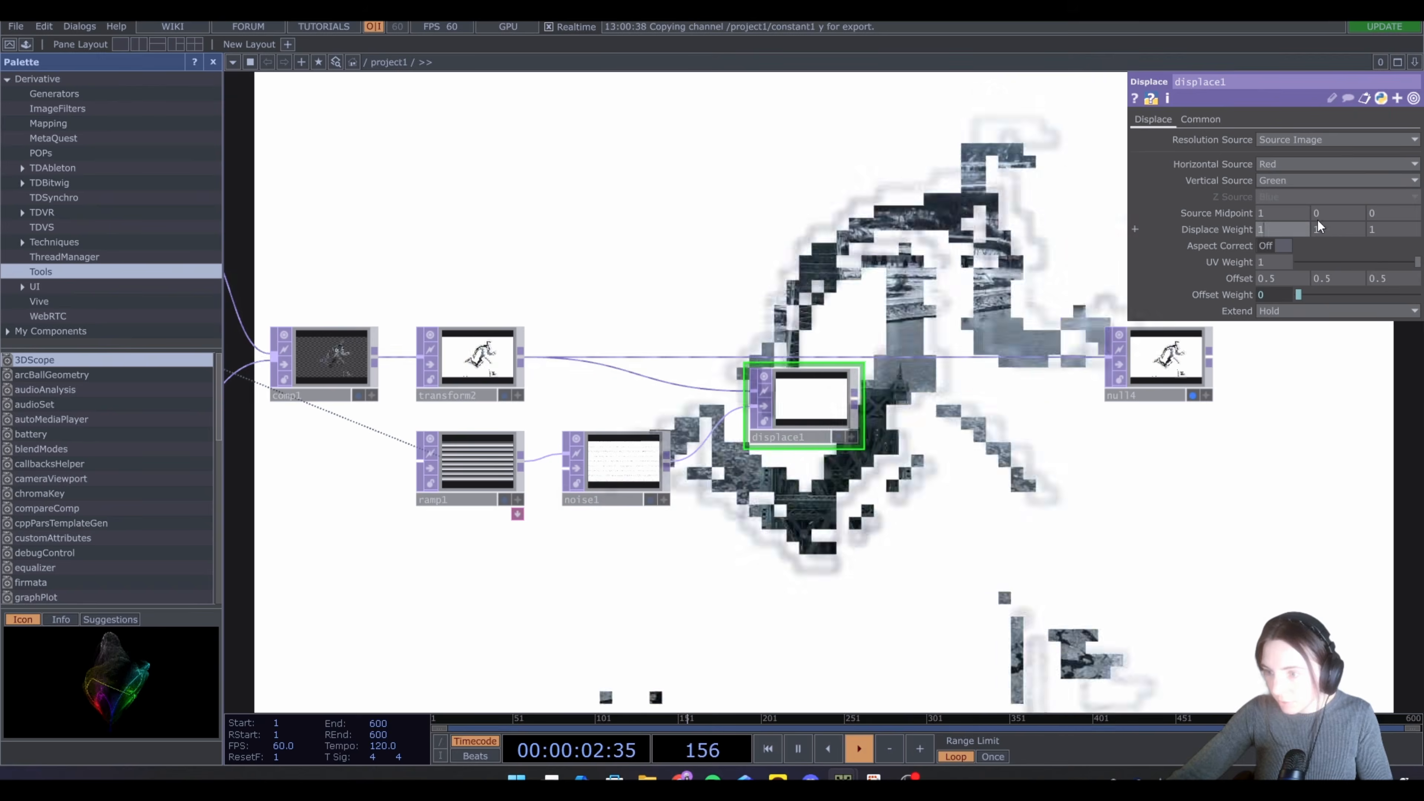
type("0.0")
type("5")
key("Tab")
type("0")
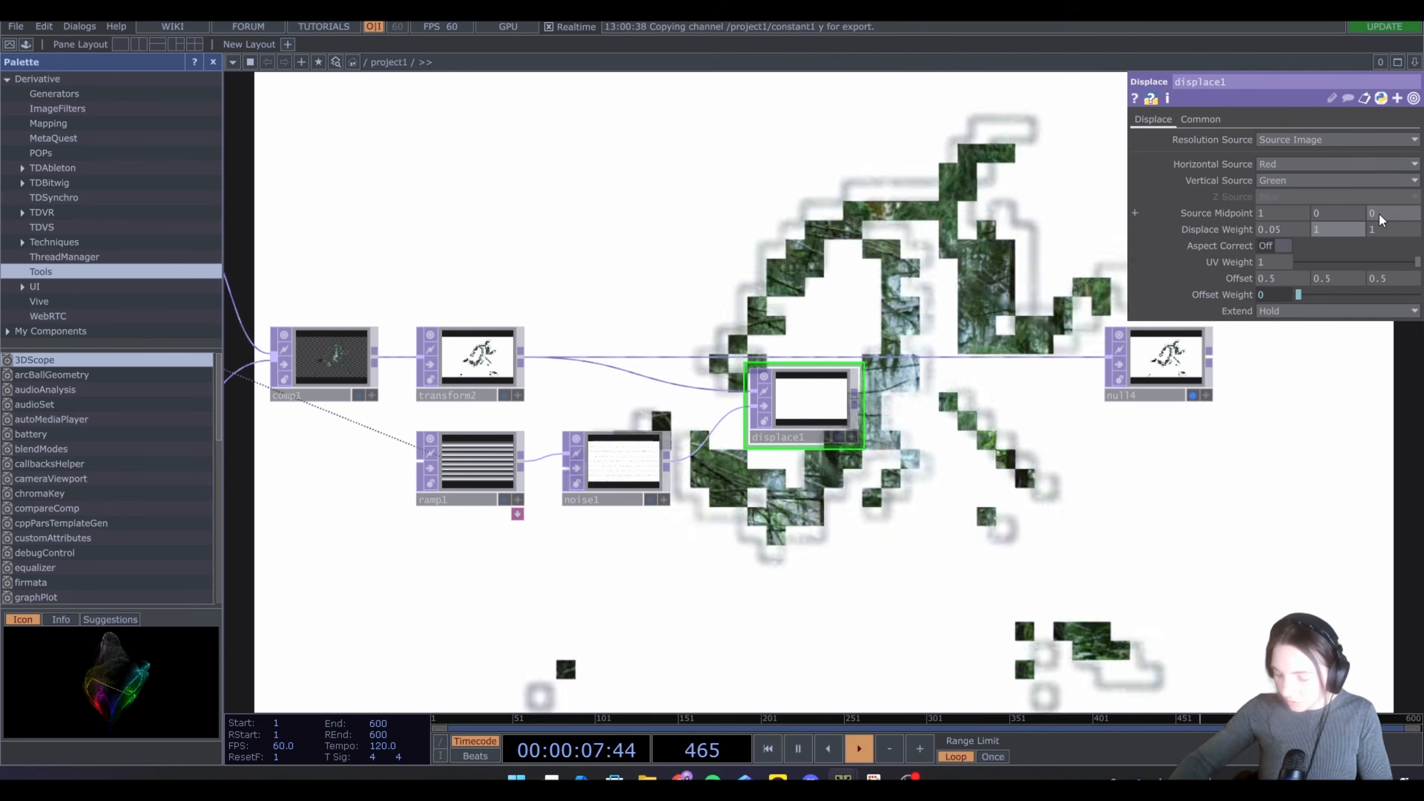
key("Return")
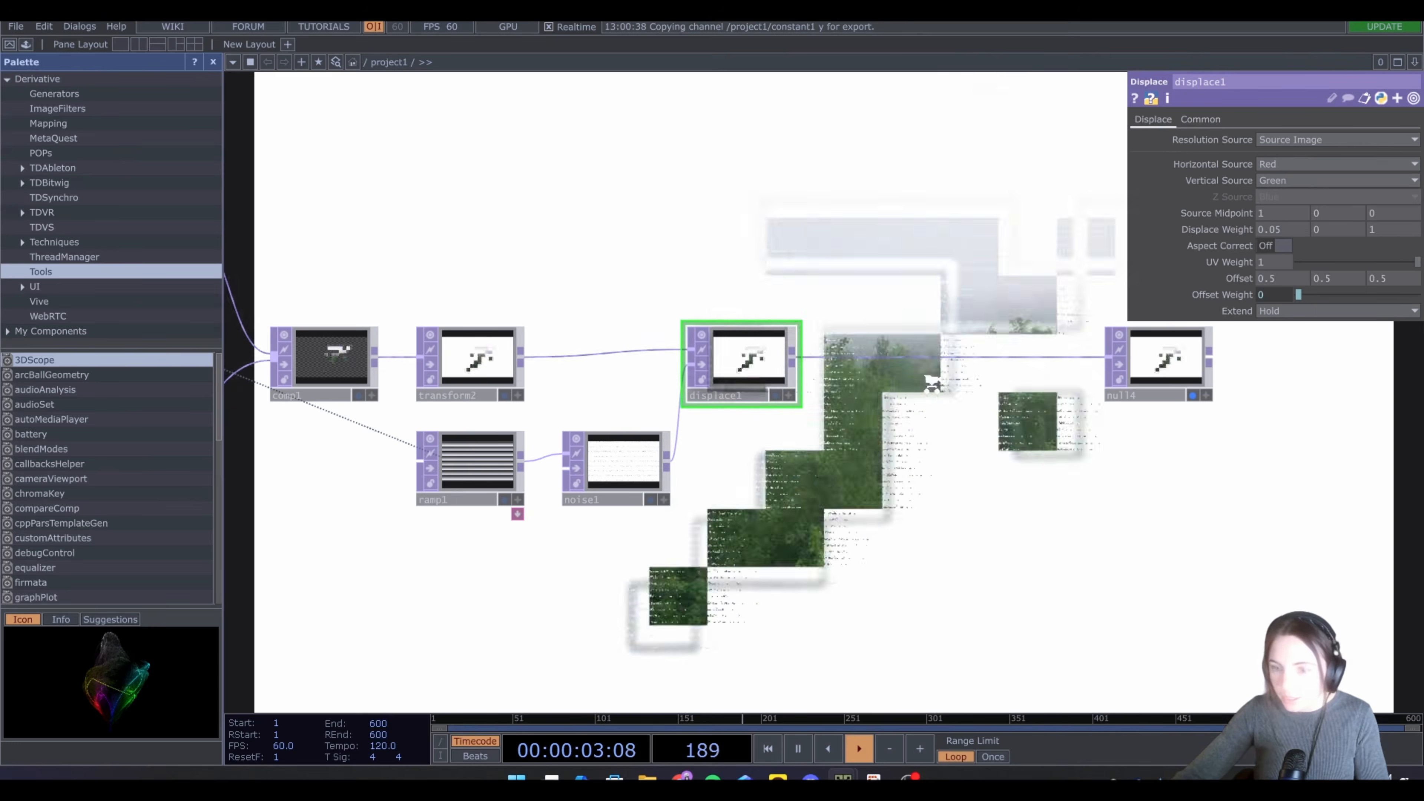
Append a Level TOP after the Displace TOP
scroll(932, 384, "down", 3)
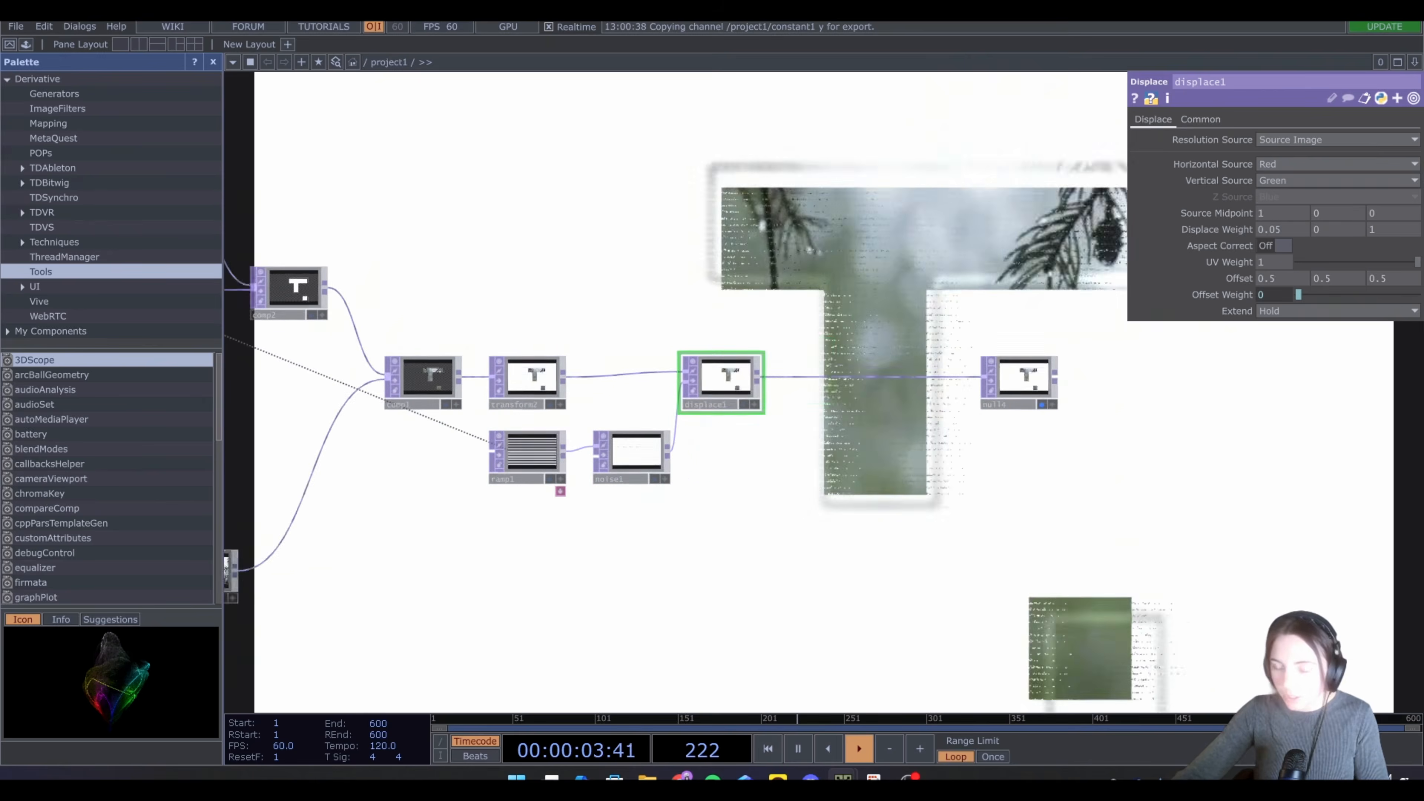
left_click_drag(955, 319, 860, 346)
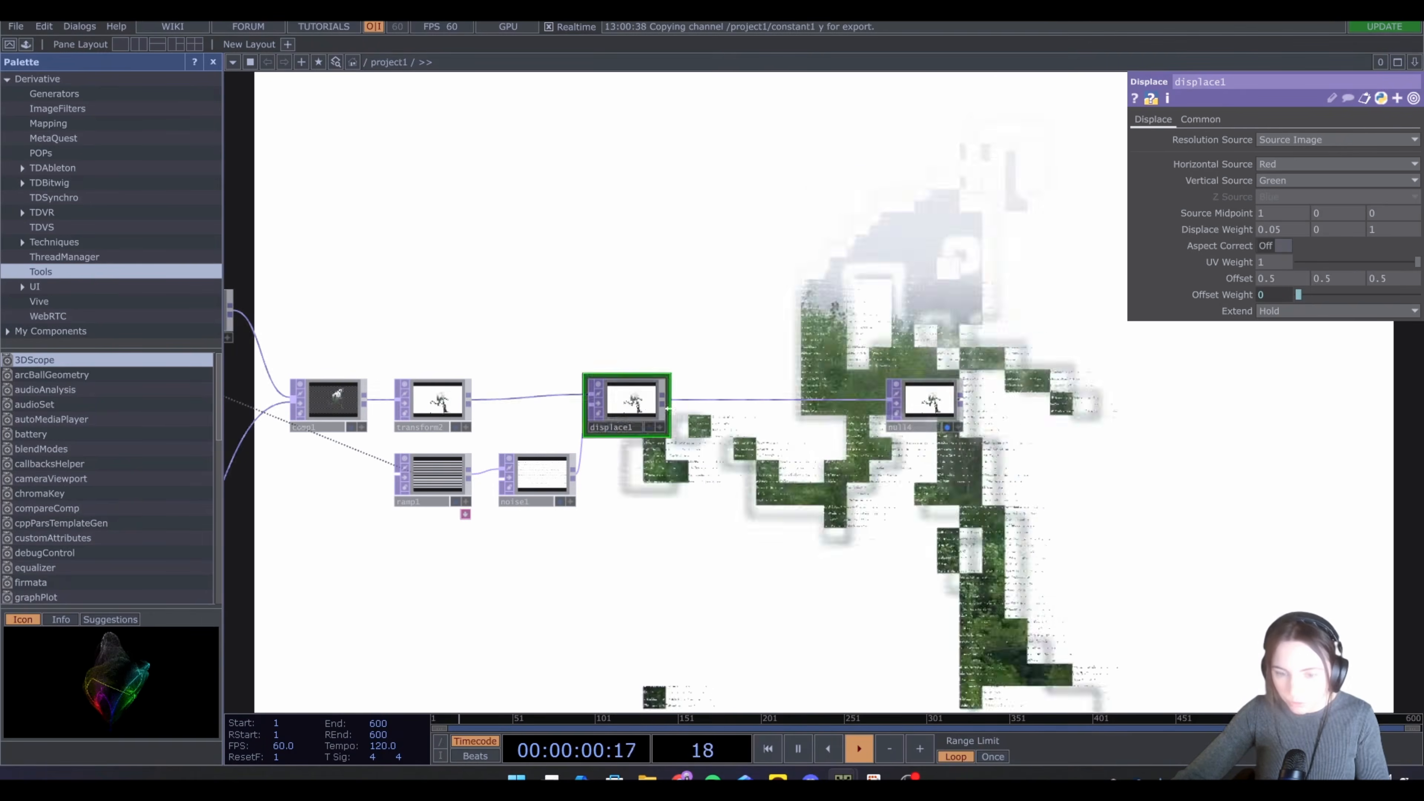
key("Tab")
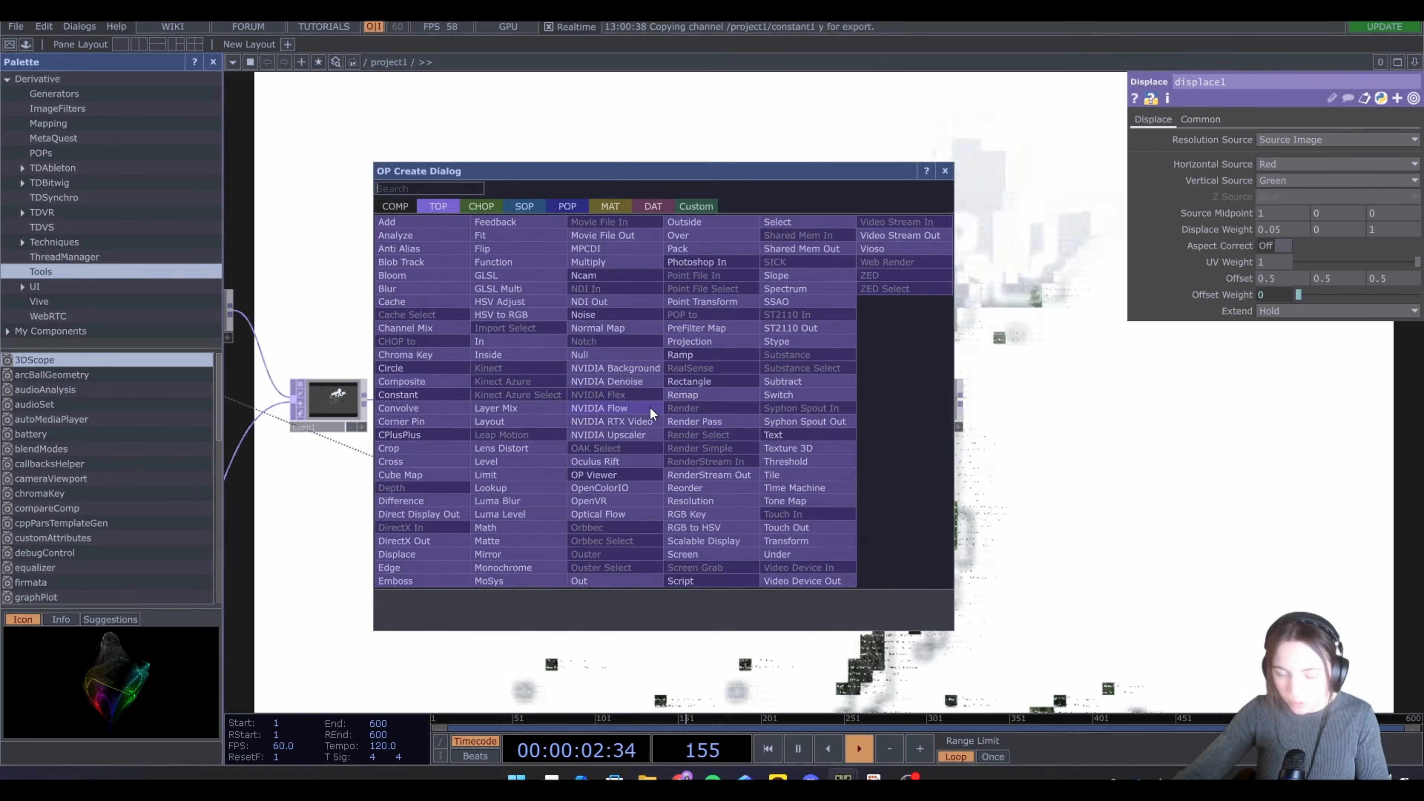
type("le")
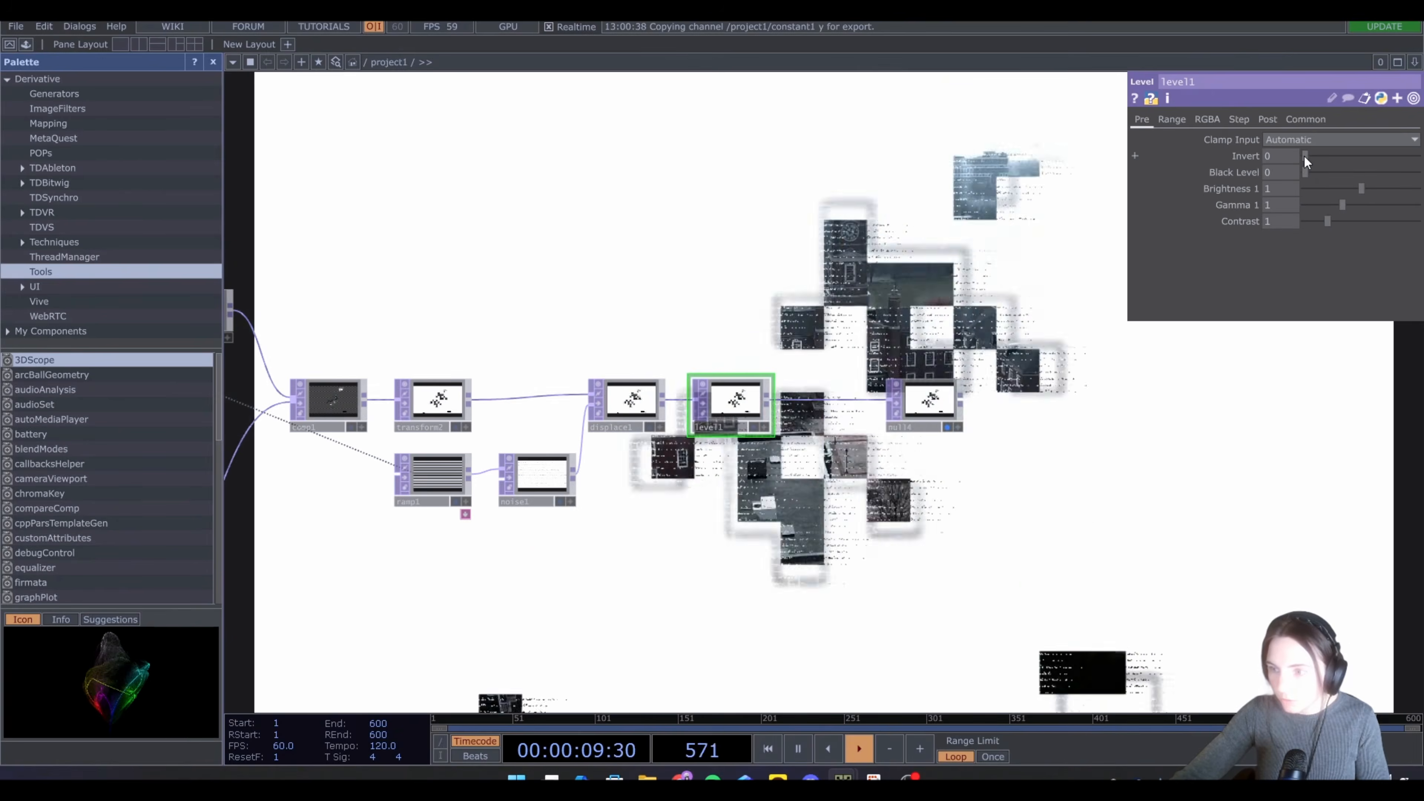
Try the Level TOP's Invert at 1 and return it to 0
left_click_drag(1304, 156, 1419, 156)
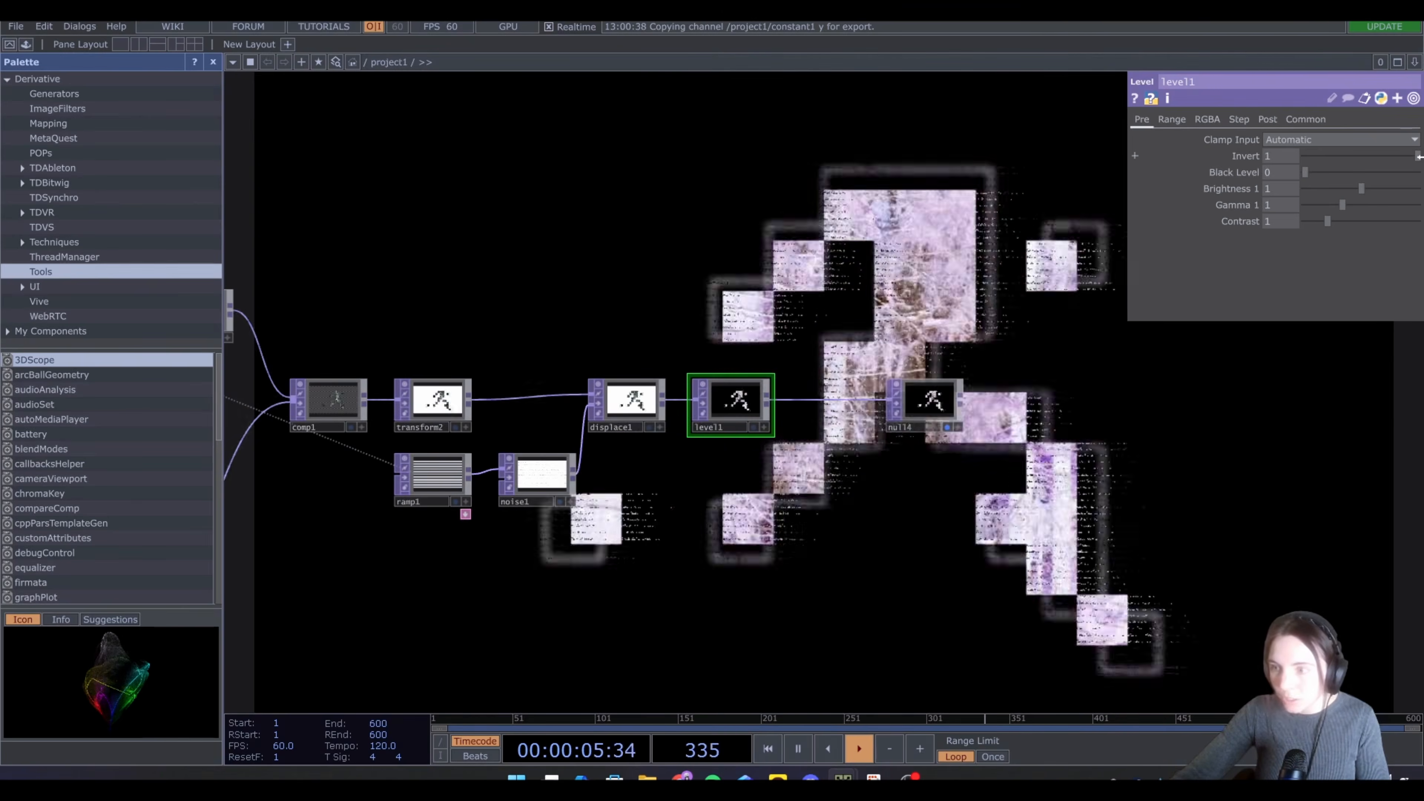
left_click_drag(1419, 157, 1305, 157)
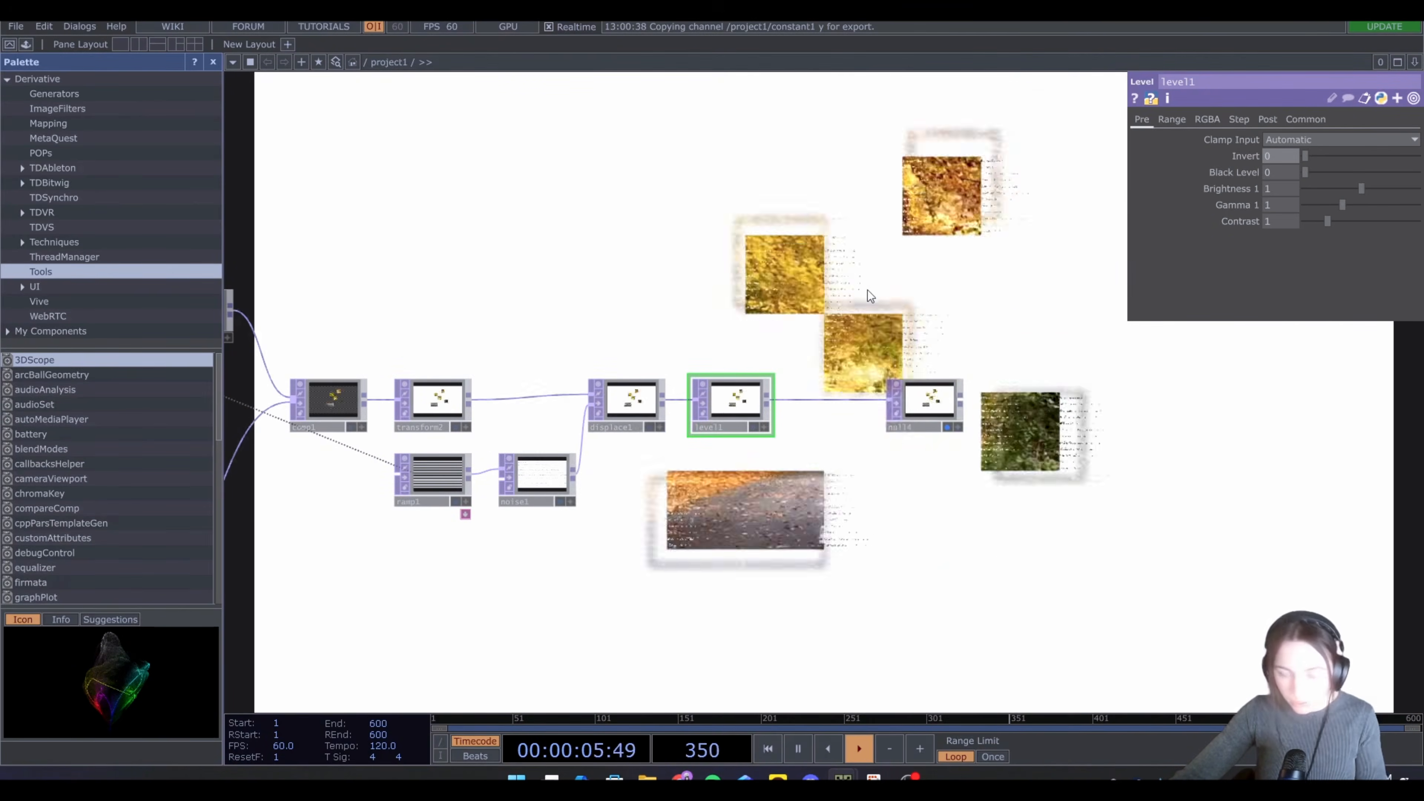
Add an LFO CHOP above the TOP chain
key("Tab")
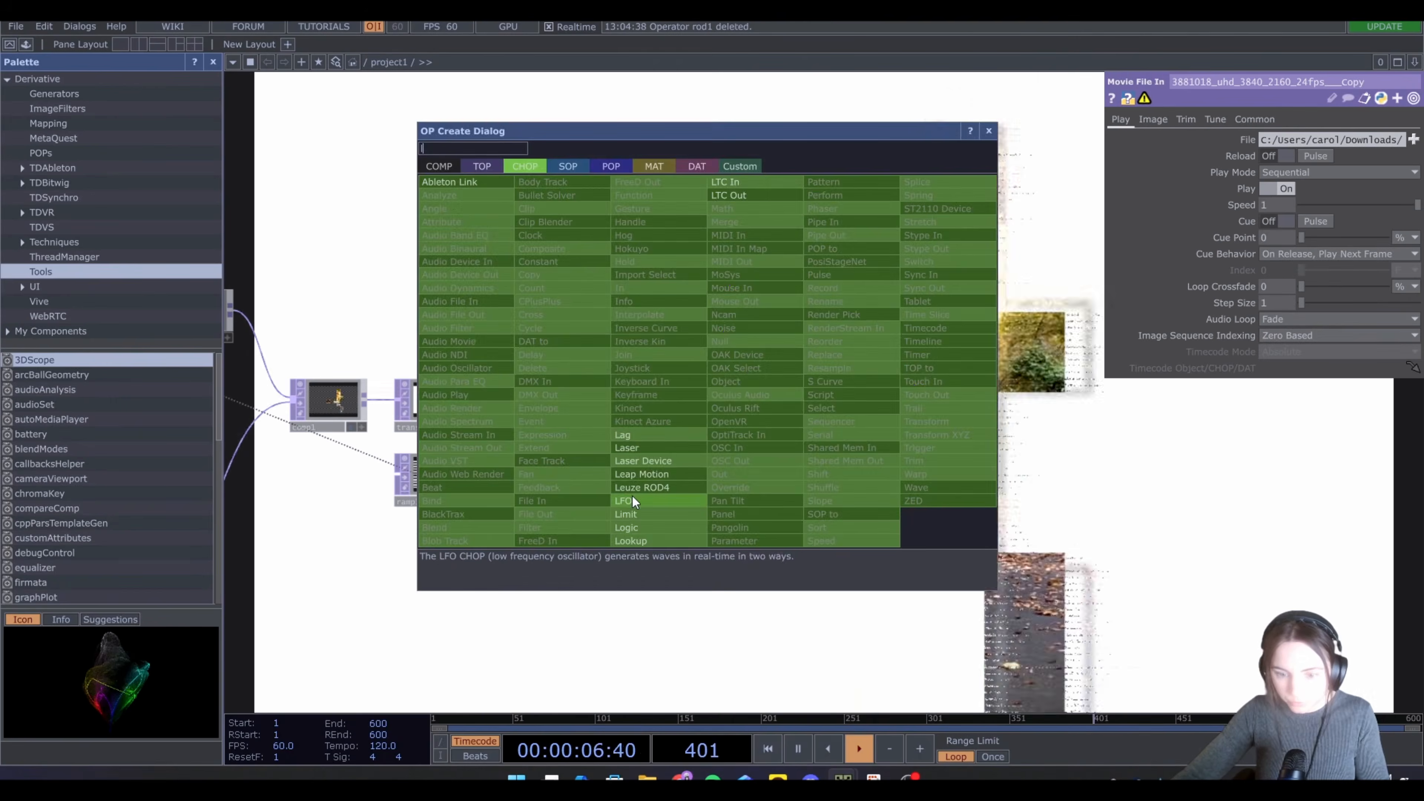
left_click(632, 496)
left_click(731, 335)
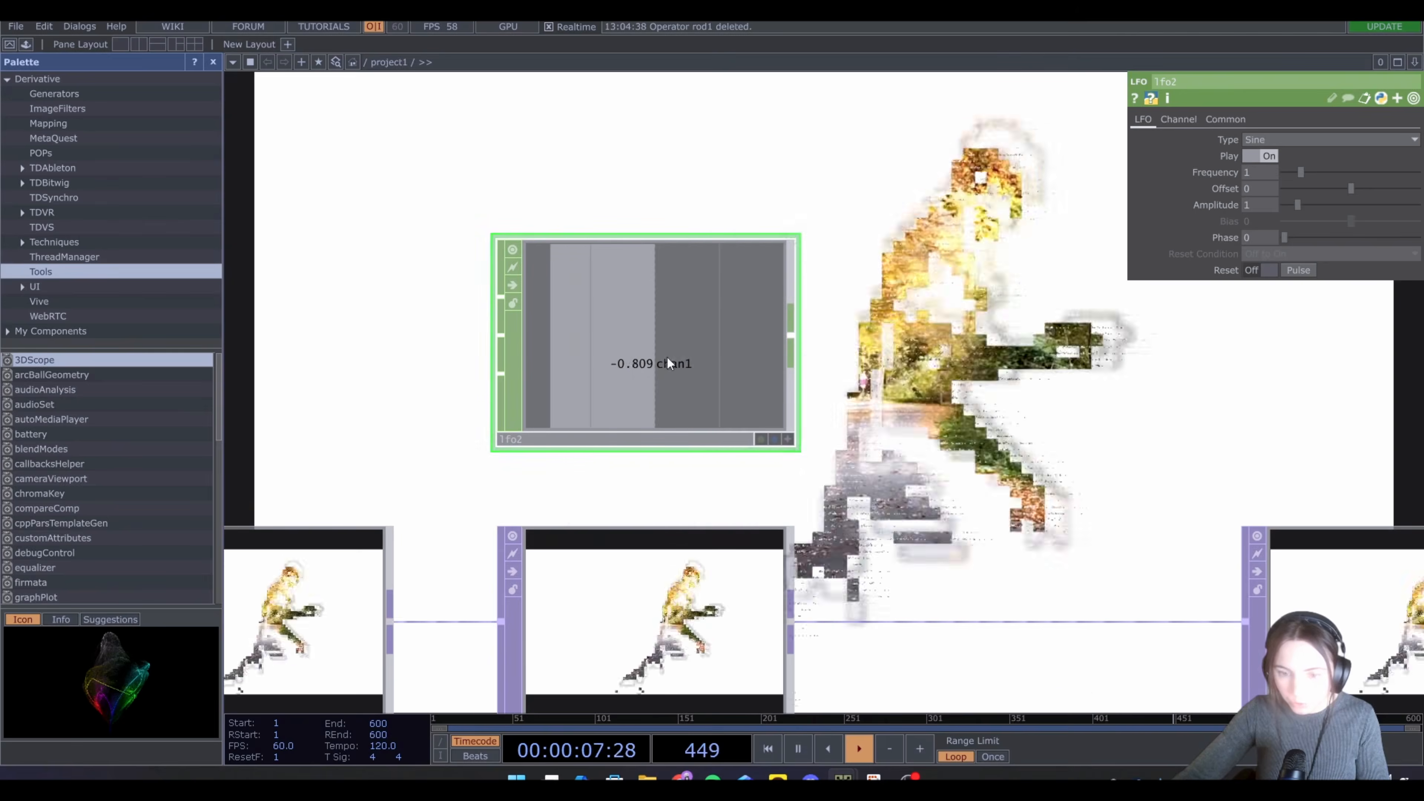
Append a Math CHOP to the LFO and set its From Range minimum to -1
scroll(693, 331, "down", 5)
right_click(701, 344)
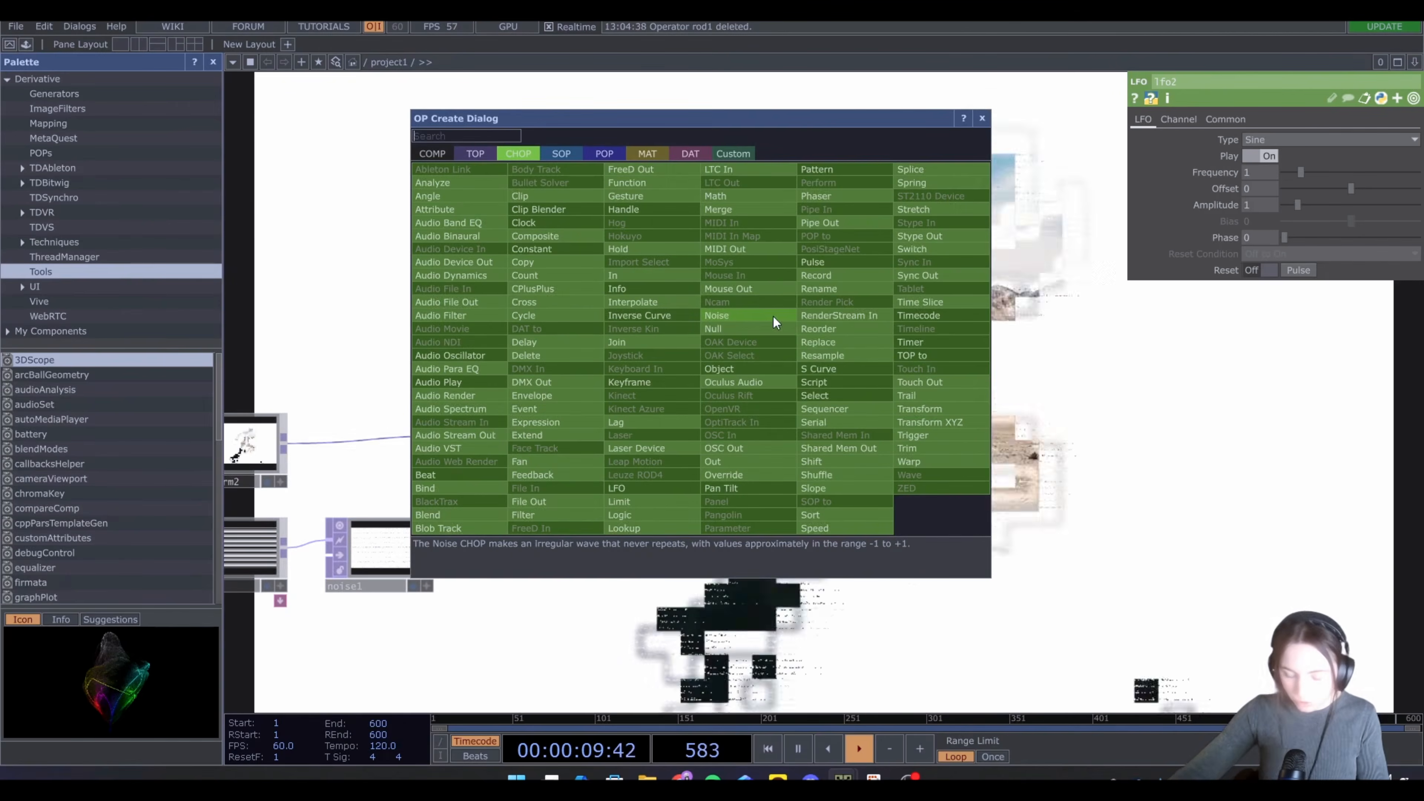
key("Escape")
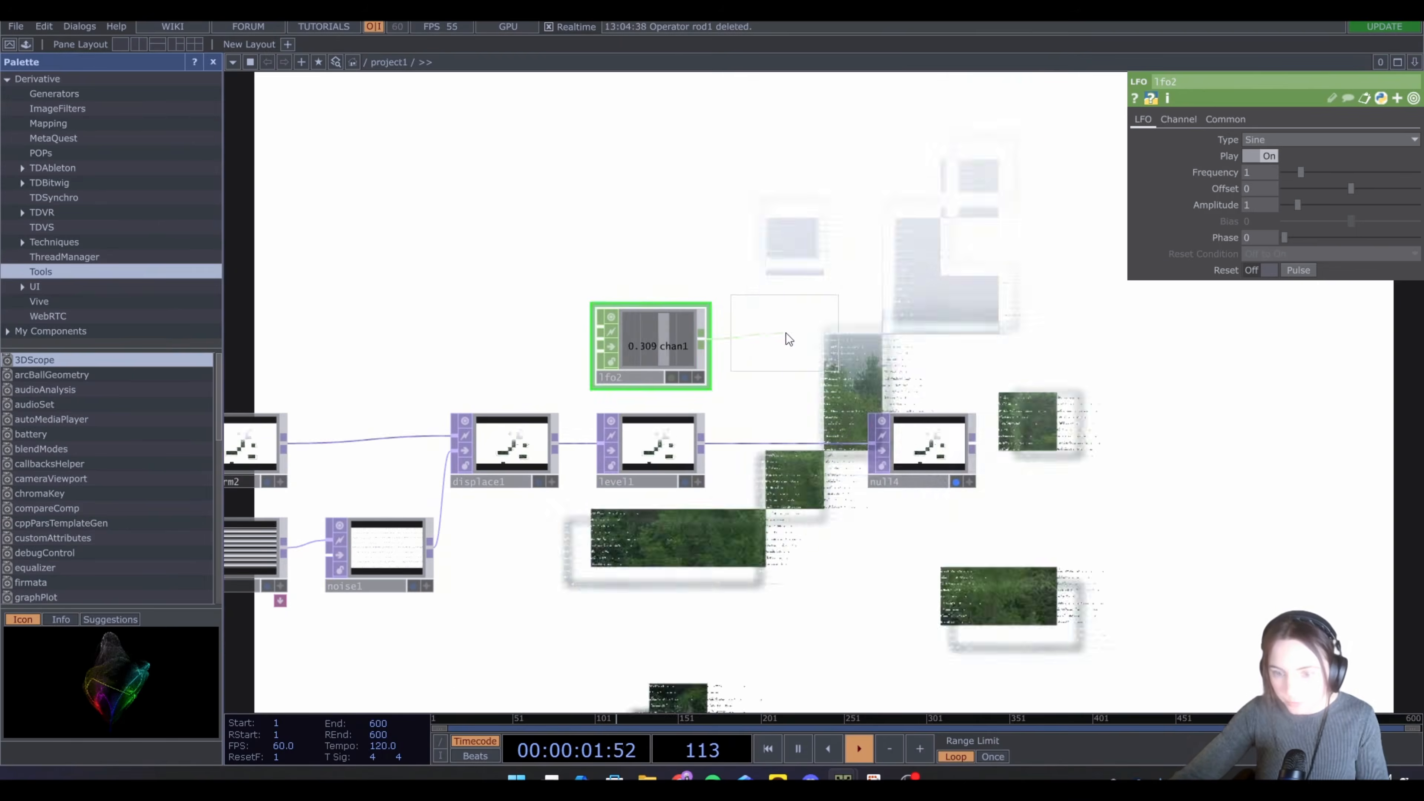
left_click(786, 332)
left_click(1228, 120)
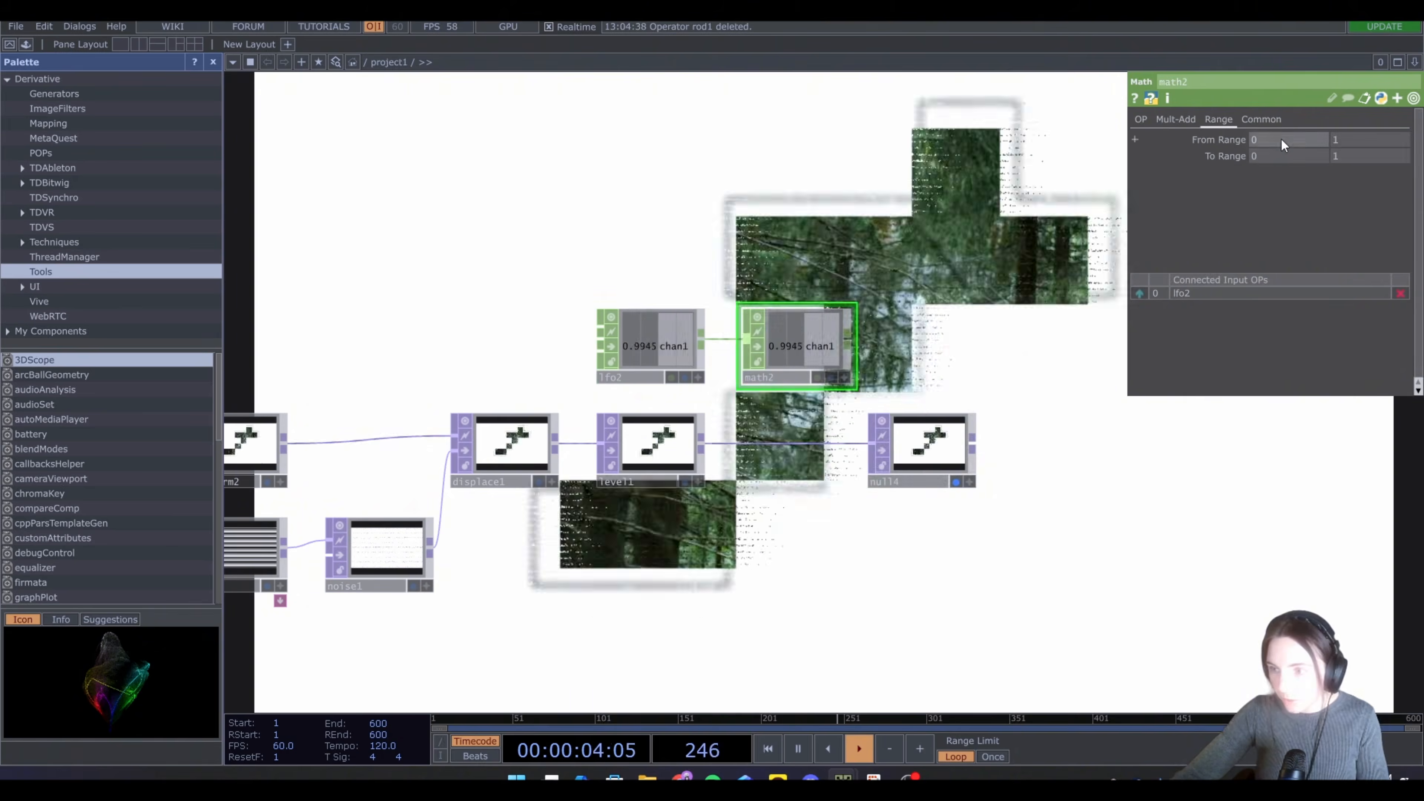
left_click(1281, 140)
type("-1")
key("Return")
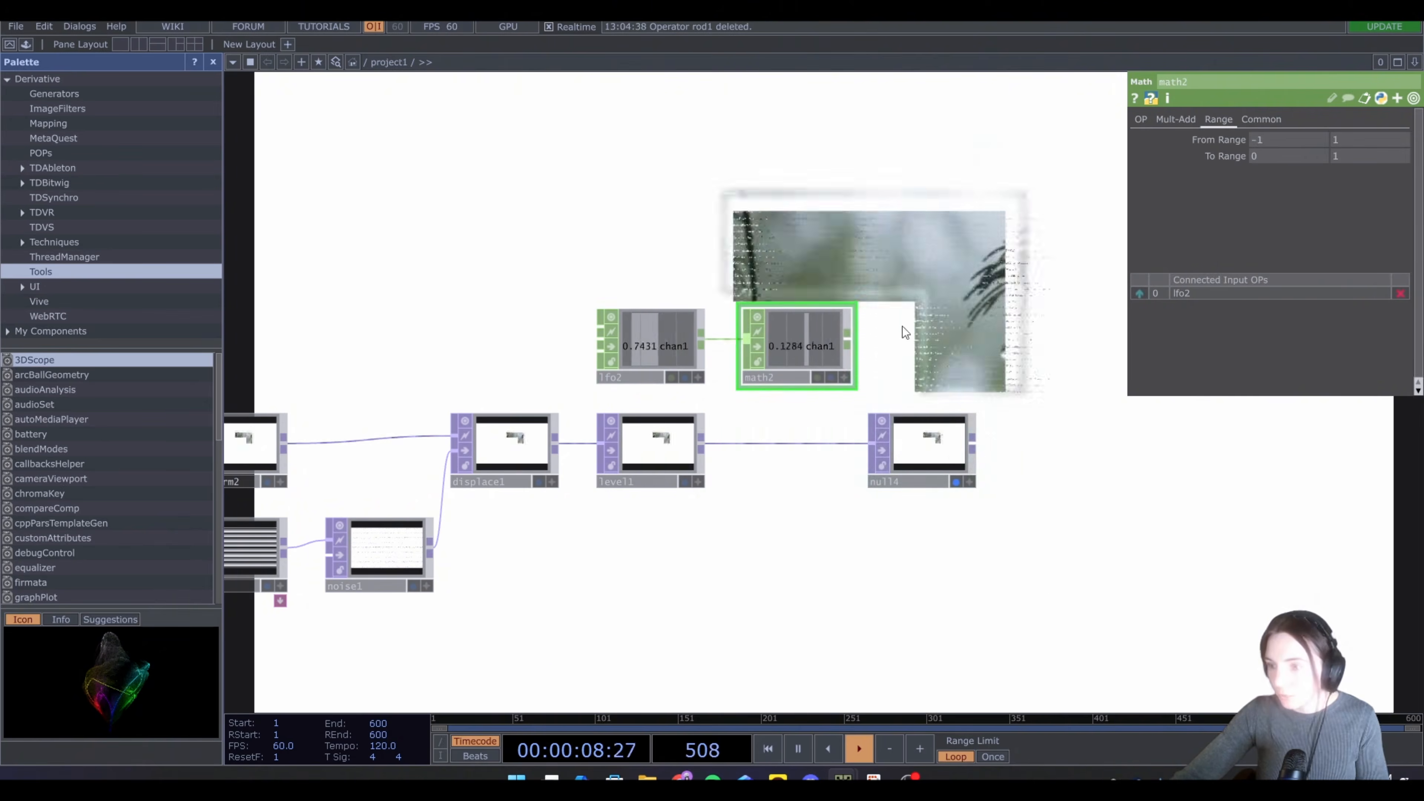
Append a Null CHOP after the Math CHOP
right_click(848, 345)
left_click(862, 334)
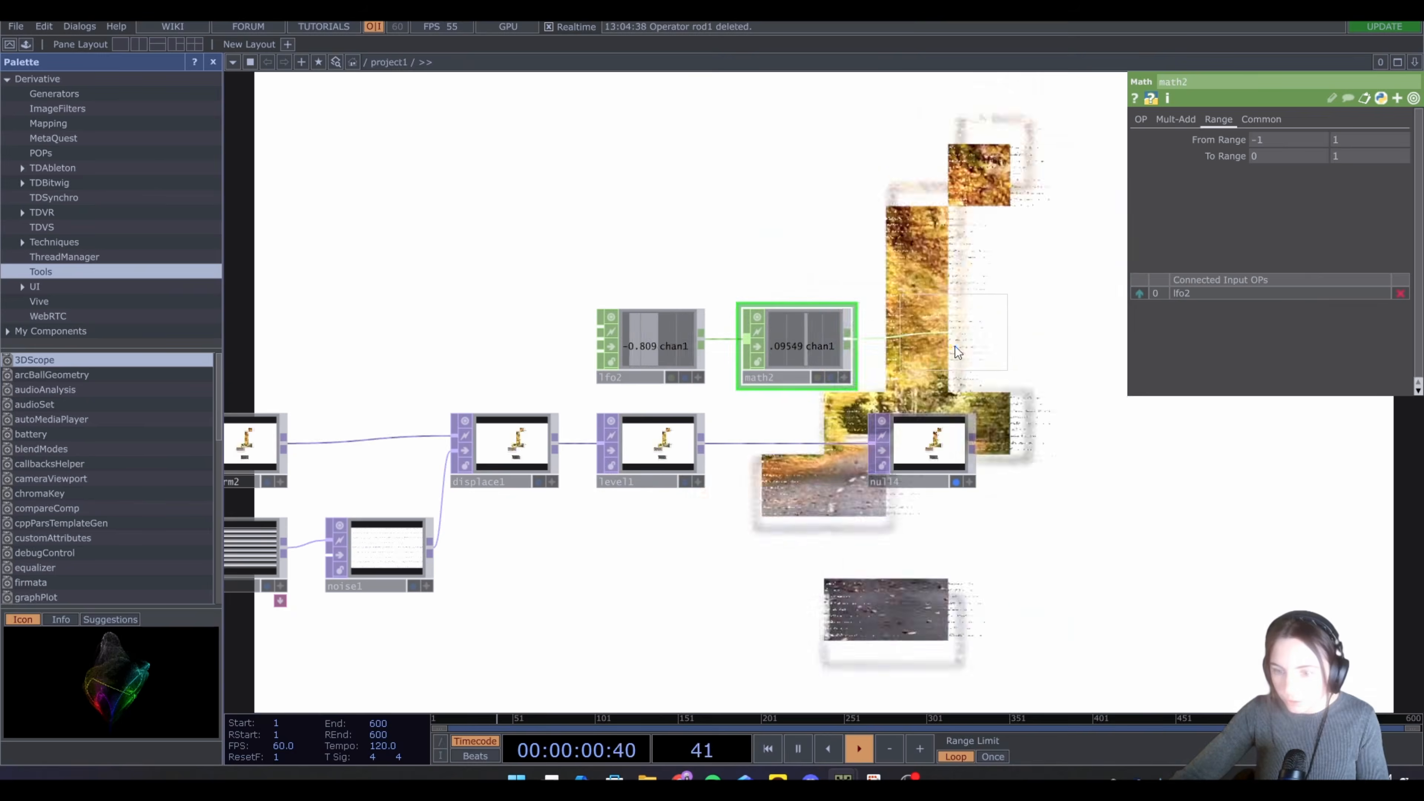
left_click(946, 342)
Export the Null CHOP's channel to the Level TOP's Invert parameter
left_click(676, 472)
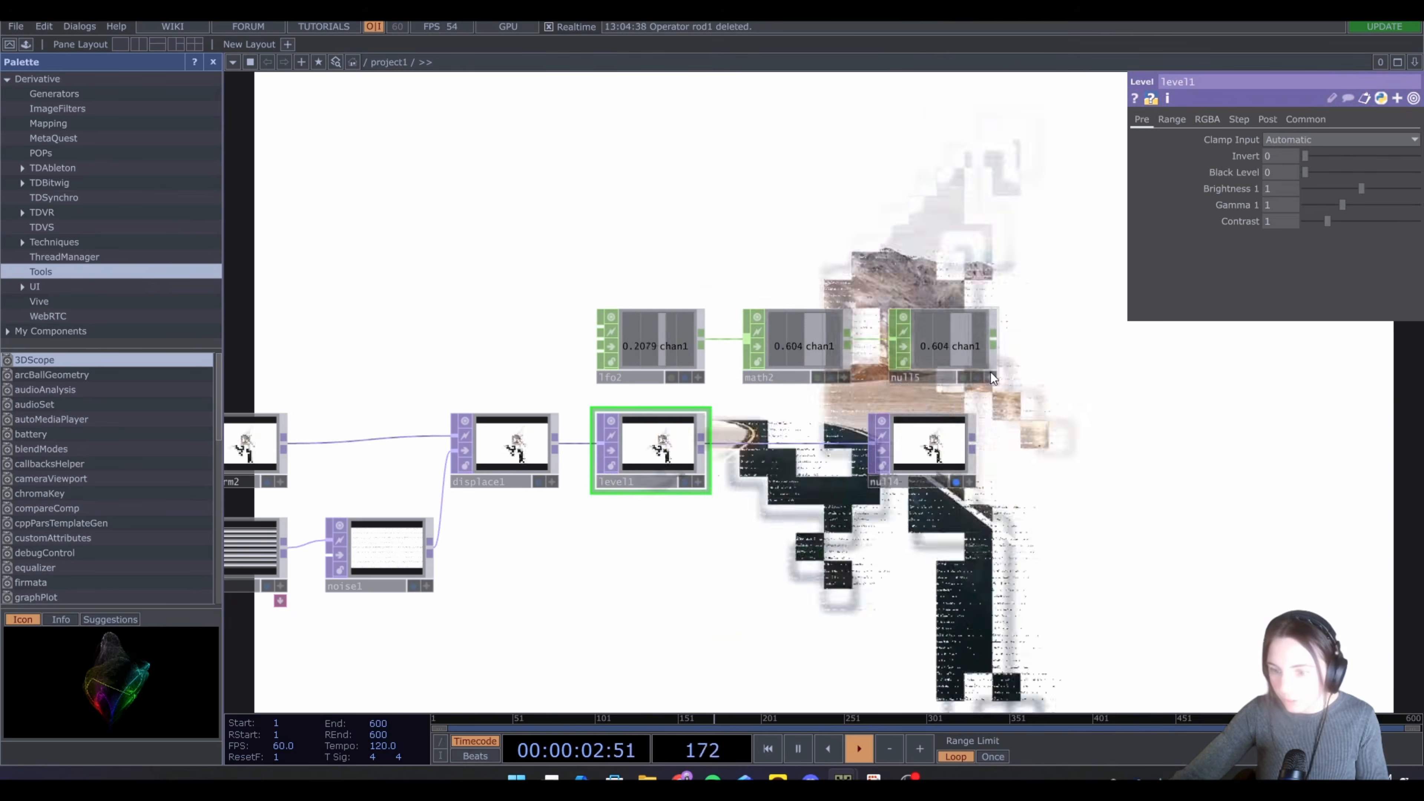
left_click_drag(990, 372, 1284, 154)
left_click(1286, 153)
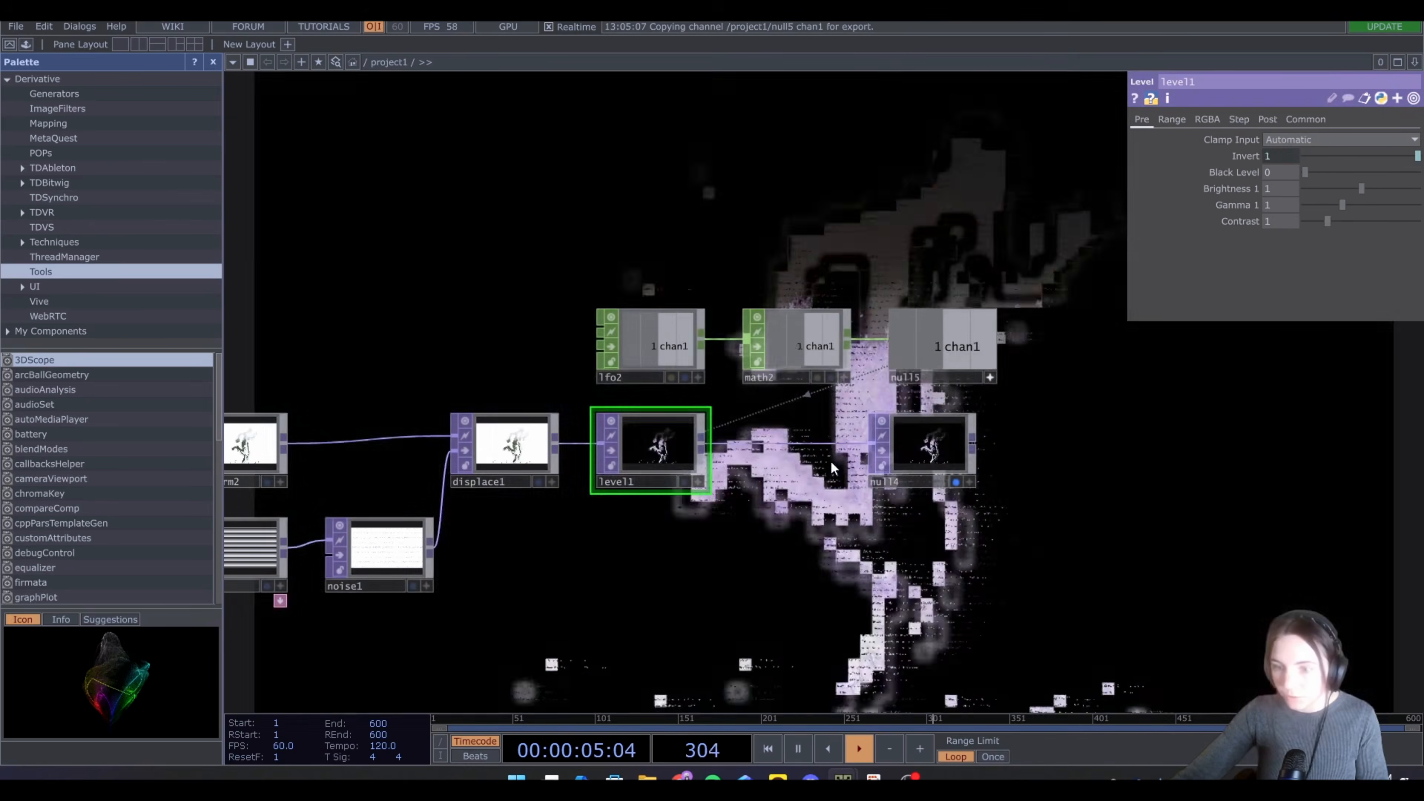
Set the LFO CHOP's waveform type to Square
left_click(651, 343)
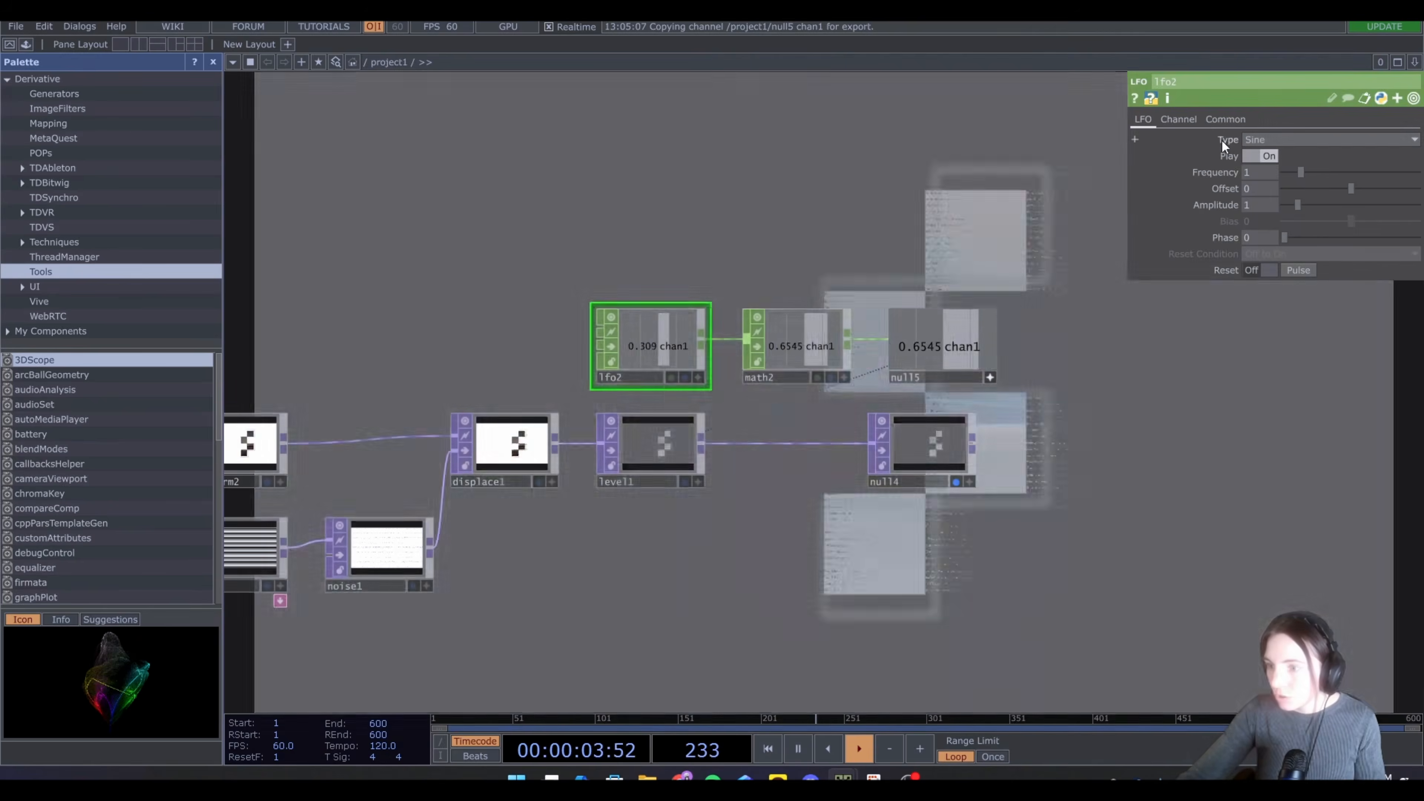
left_click(1282, 141)
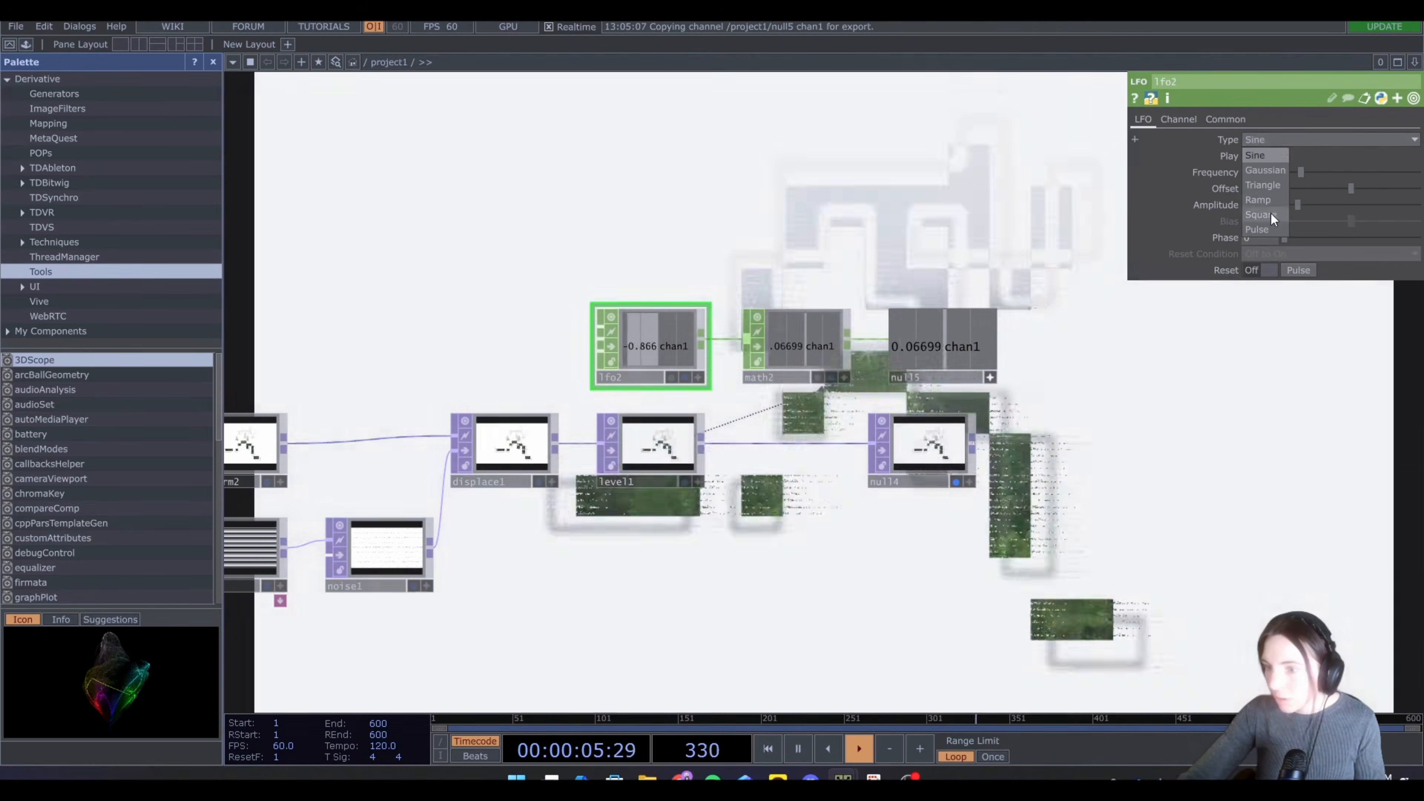
left_click(1271, 214)
Open the final Null TOP in a separate viewer window and maximize it
right_click(1080, 513)
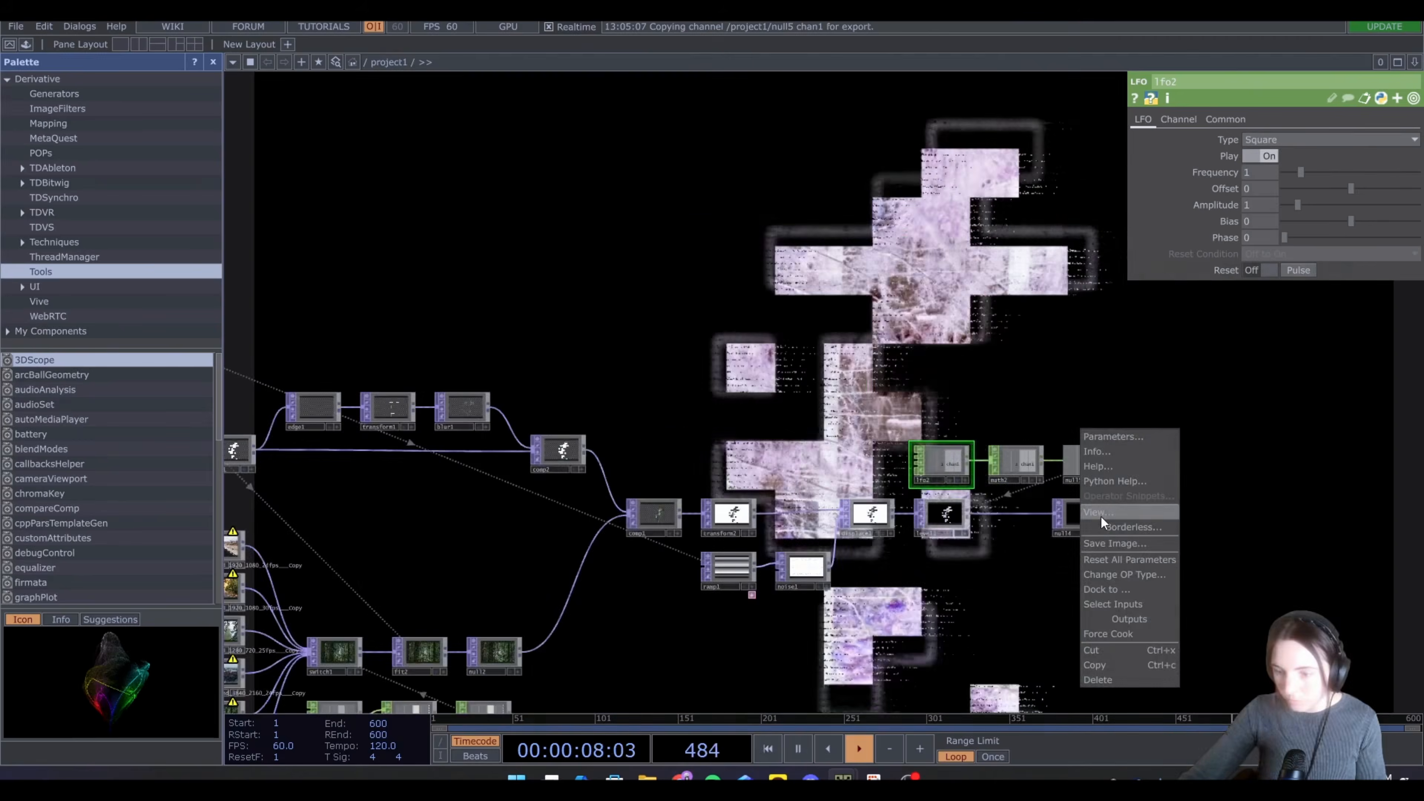
left_click(1101, 516)
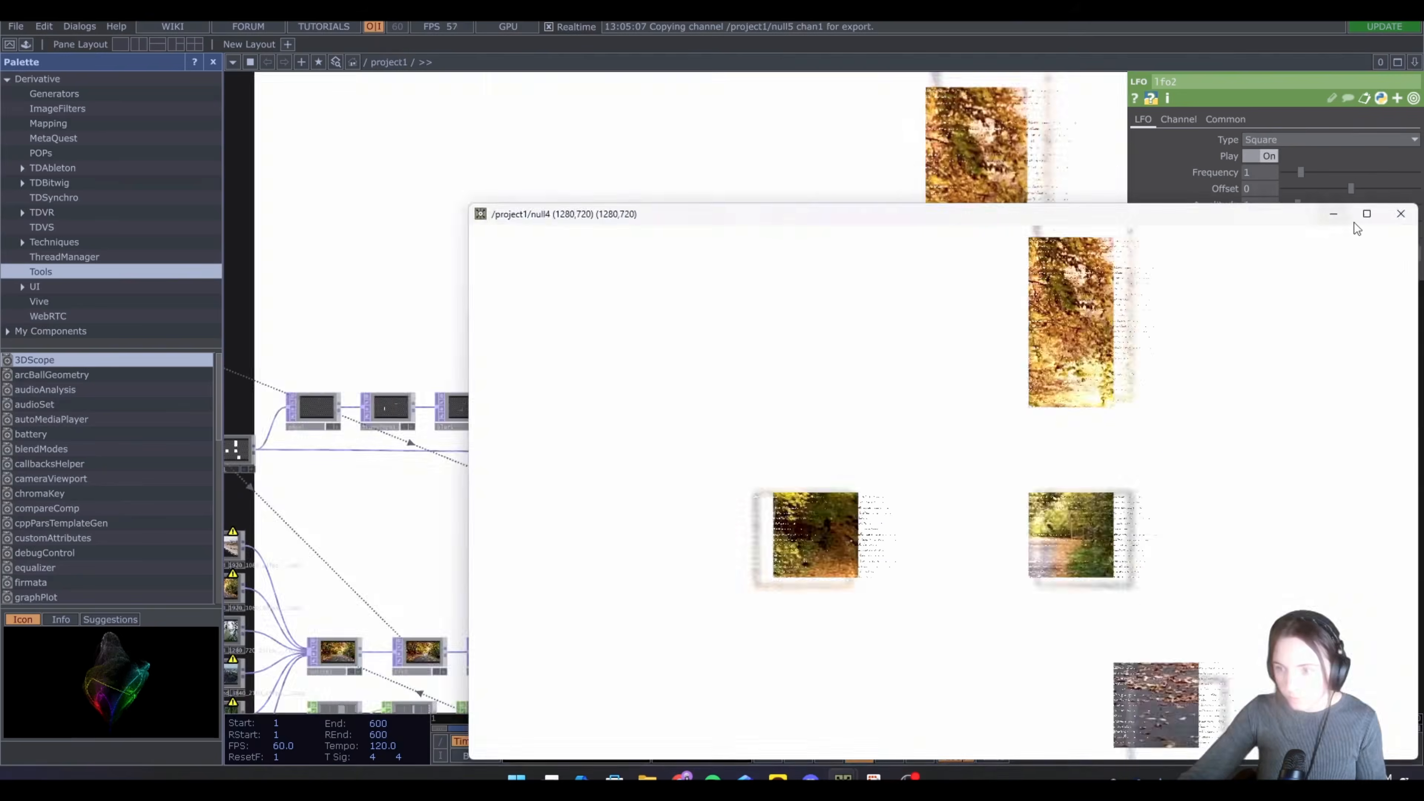
left_click(1363, 214)
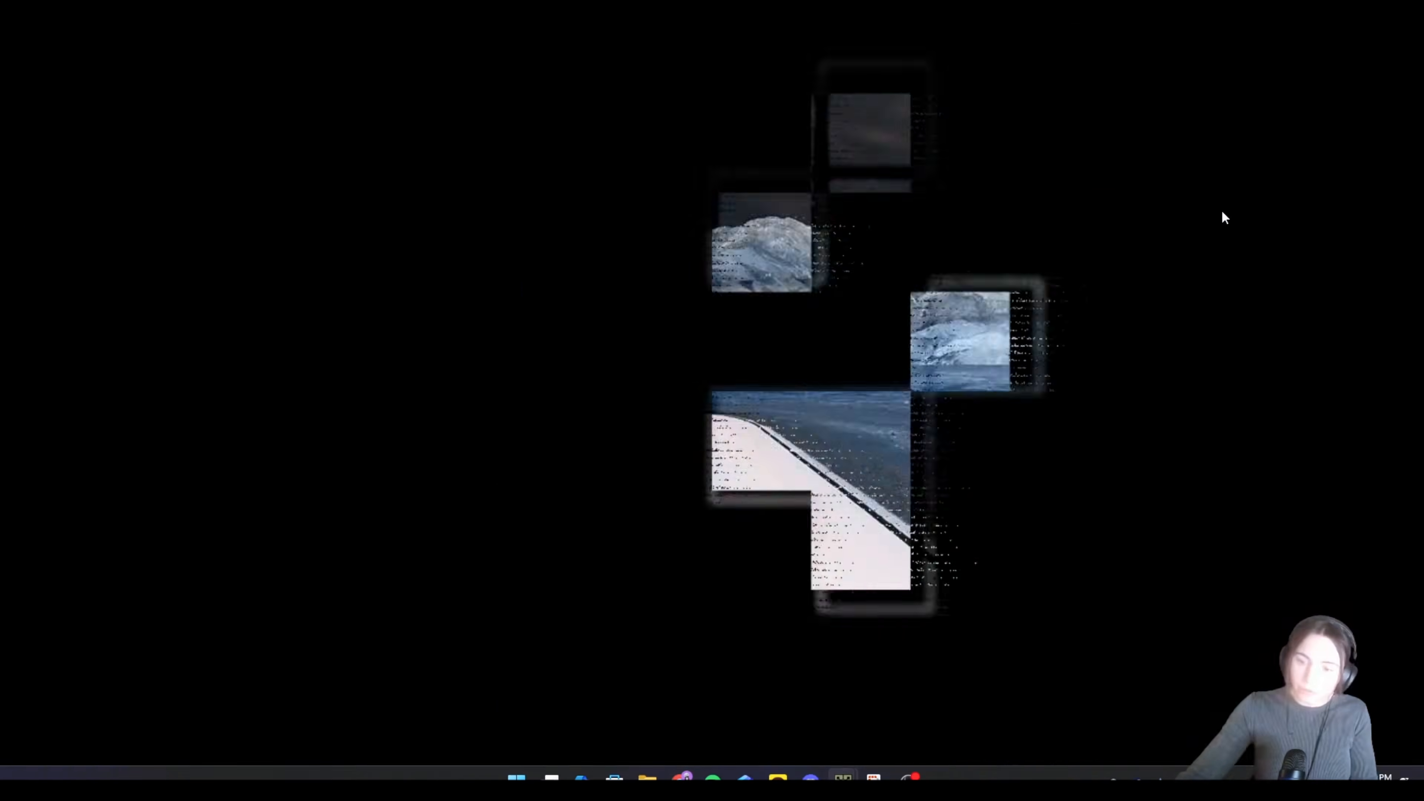